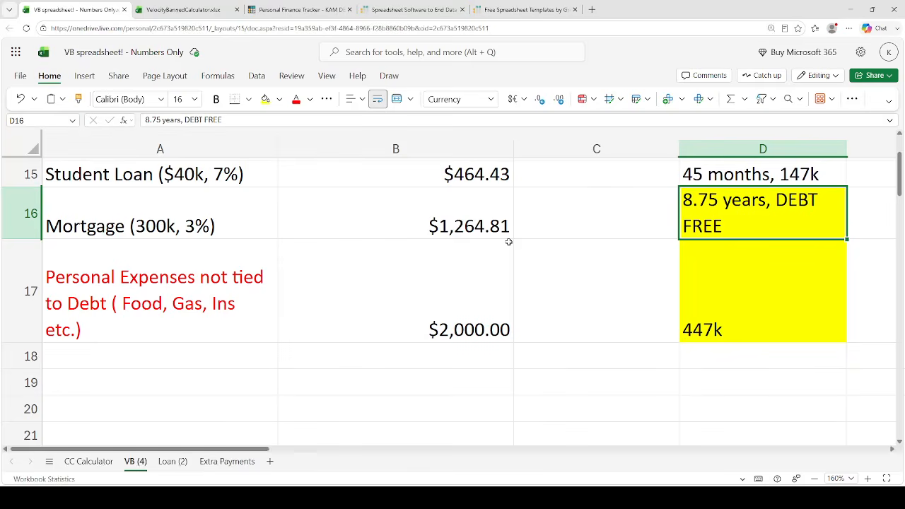
Review the expense breakdown, milestones and cash flow index on the VB (4) sheet
left_click(529, 274)
scroll(528, 275, "down", 6)
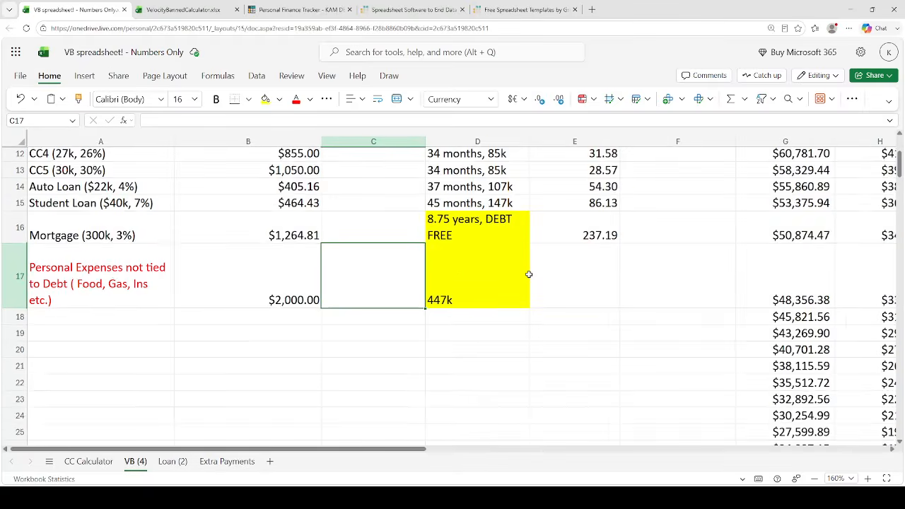
scroll(528, 274, "up", 3)
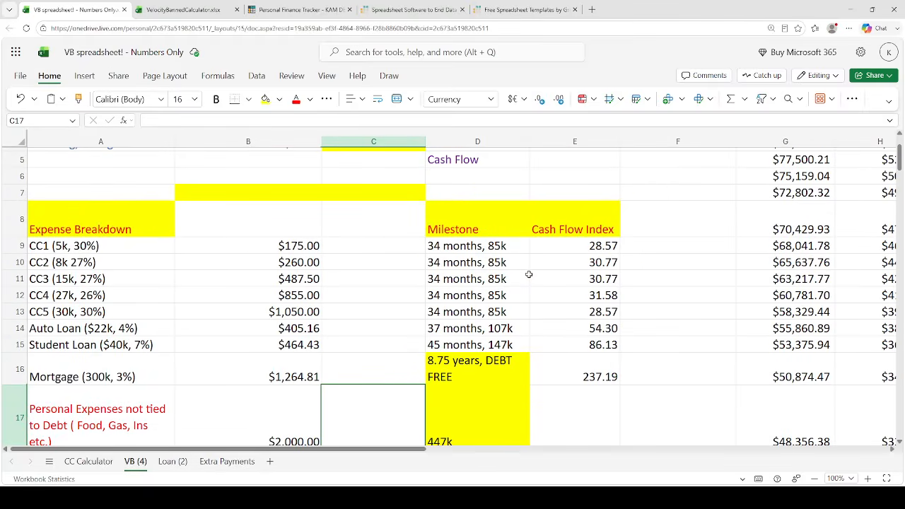
scroll(528, 275, "up", 3)
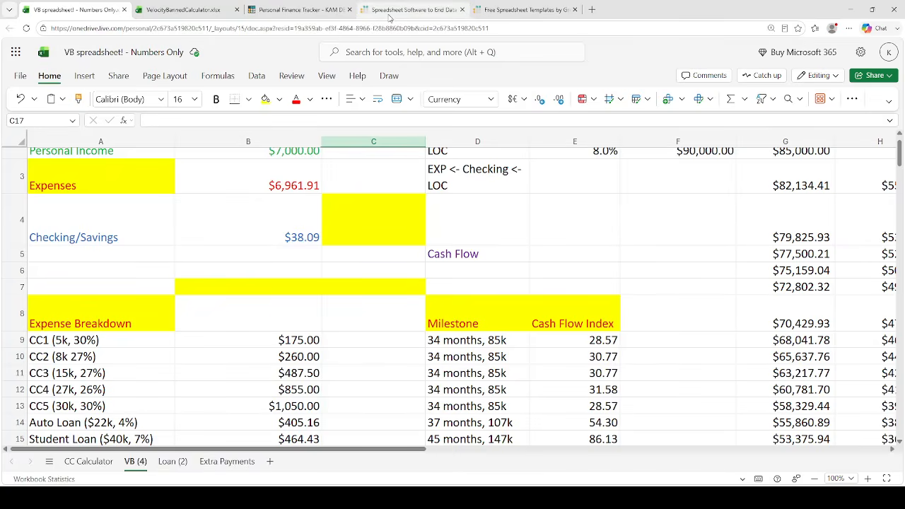
View the Grist home page, and return to the Excel budget to inspect the Checking/Savings formula in B4
left_click(414, 10)
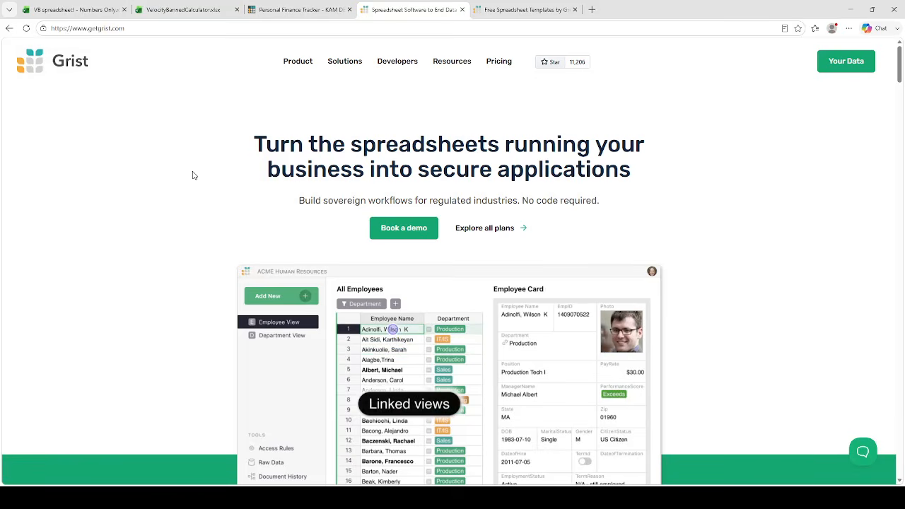
left_click(82, 9)
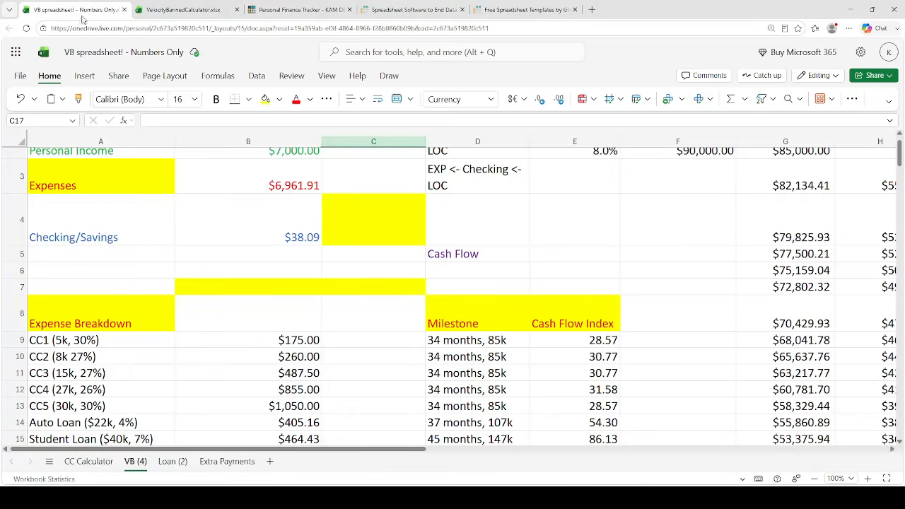
left_click(251, 227)
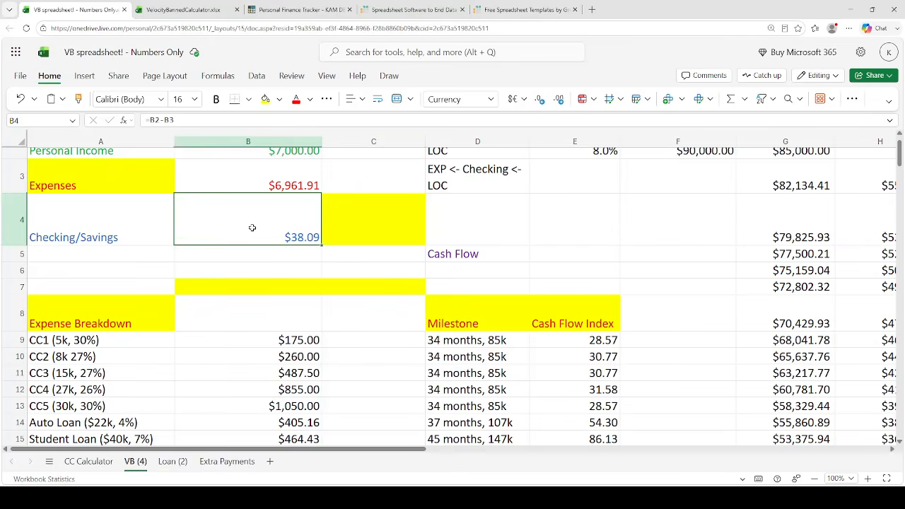
scroll(244, 221, "up", 2)
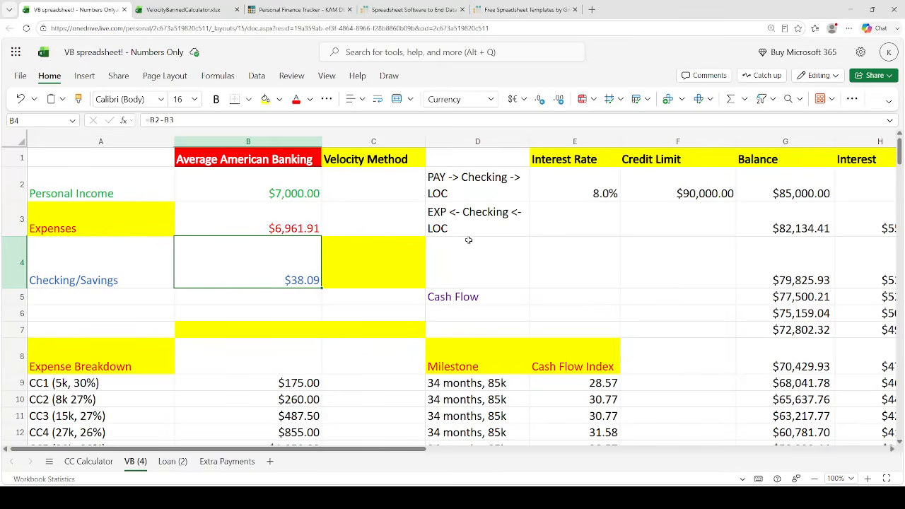
Switch to the Personal Finance Tracker - KAM DEMO document in Grist and view its Budget table
left_click(302, 9)
key("ctrl+plus")
key("ctrl+plus")
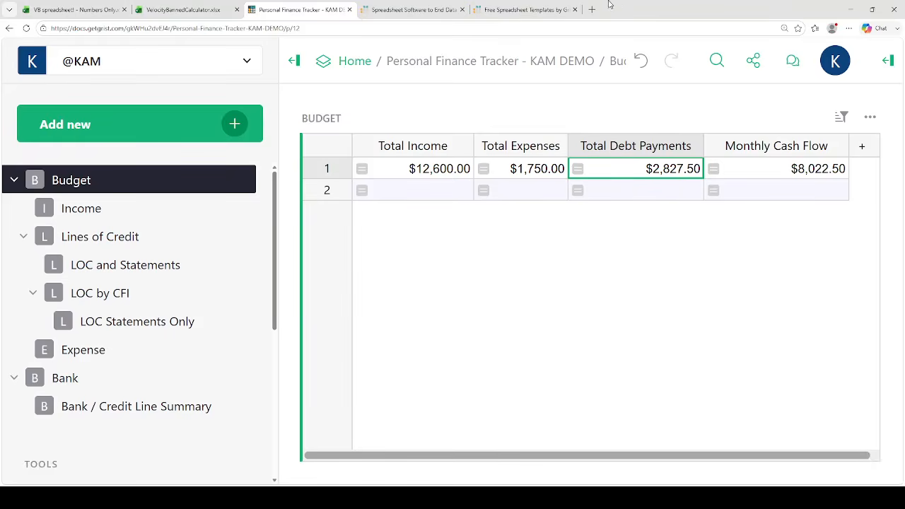
Browse the featured and general templates on Grist's Free Spreadsheet Templates page
left_click(524, 9)
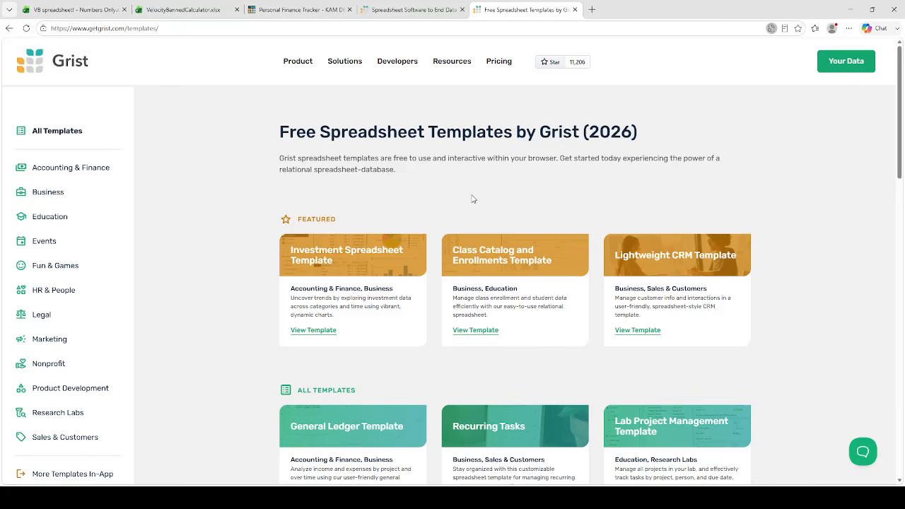
scroll(395, 236, "down", 5)
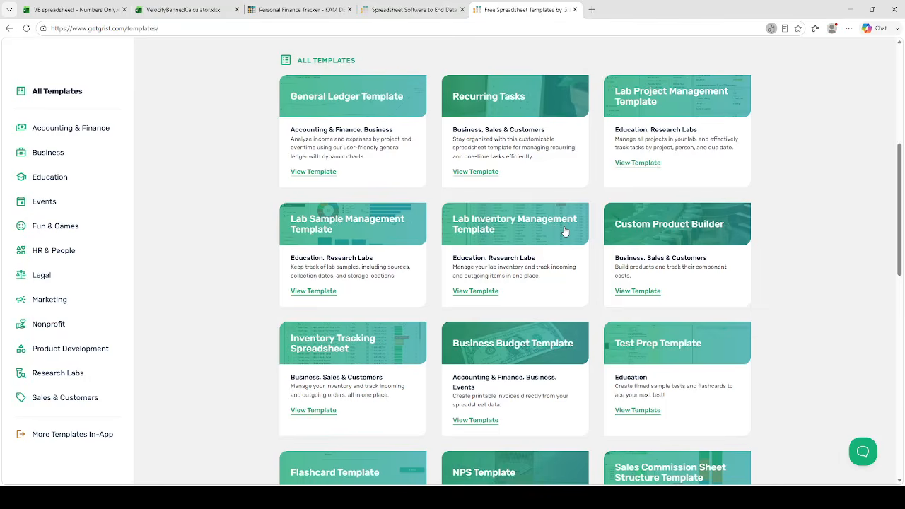
scroll(564, 232, "up", 1)
scroll(564, 231, "down", 8)
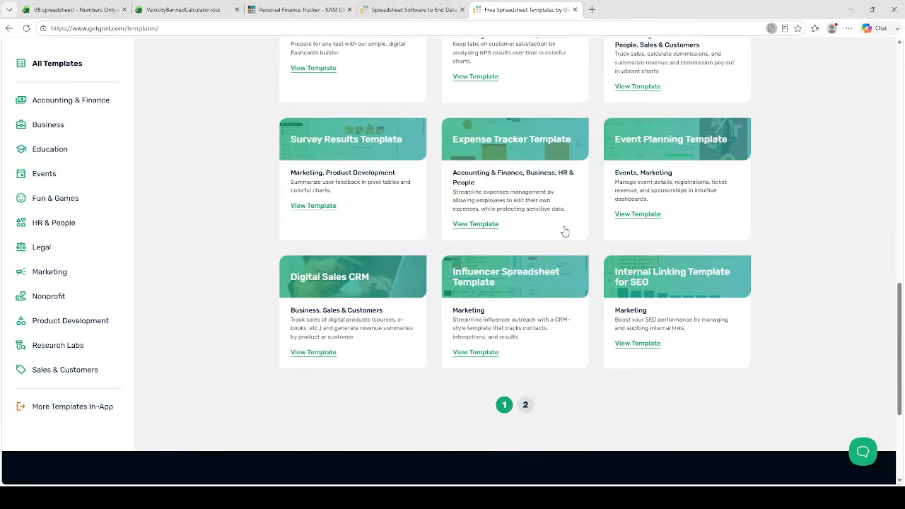
scroll(565, 232, "up", 12)
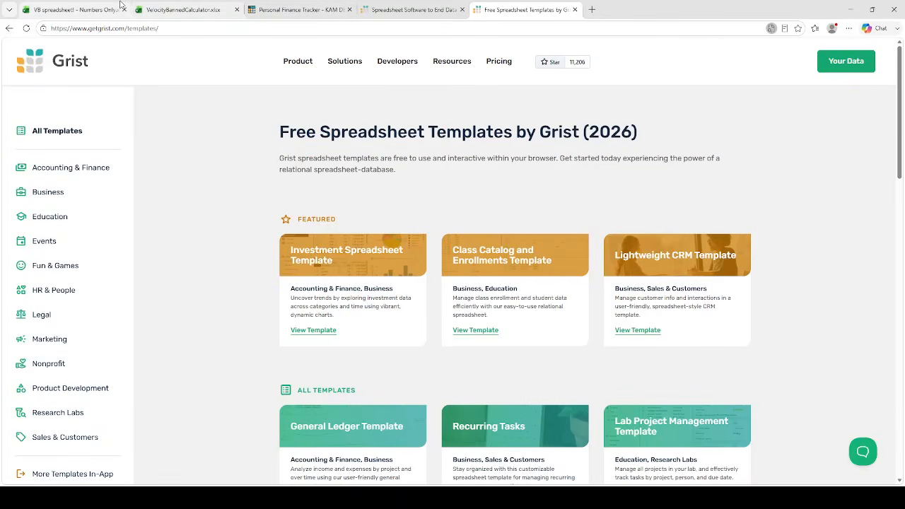
Return to the Personal Finance Tracker and examine the income sources on the Income page
left_click(281, 10)
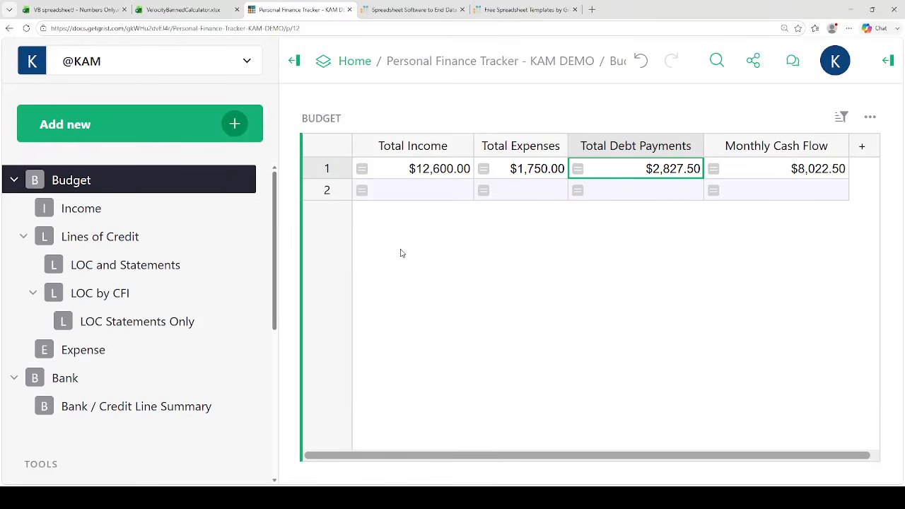
left_click(127, 213)
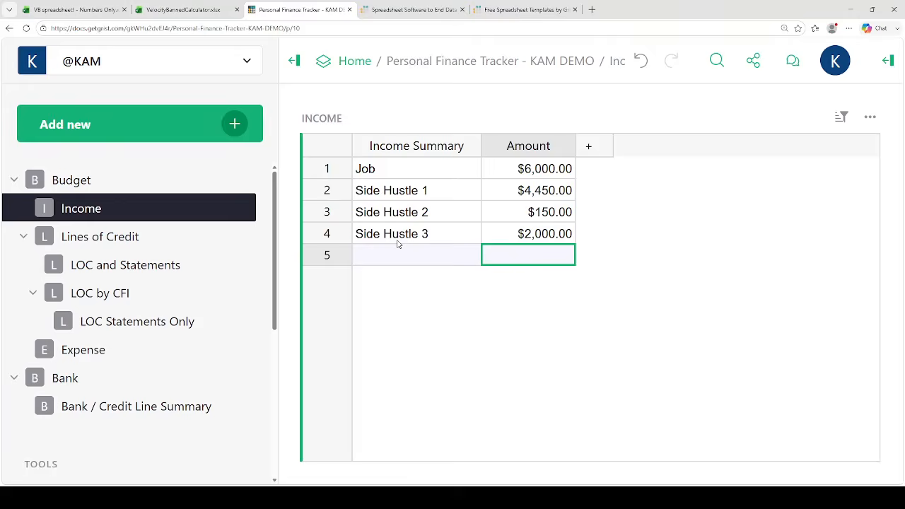
left_click(402, 176)
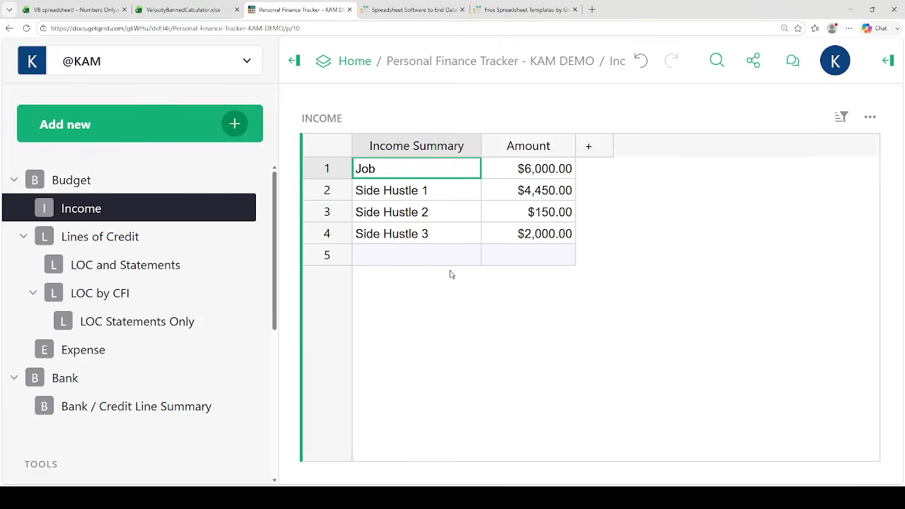
On the Lines of Credit page, collapse the page navigation and widen the Bank and Type of Line columns to fit their full text
left_click(142, 241)
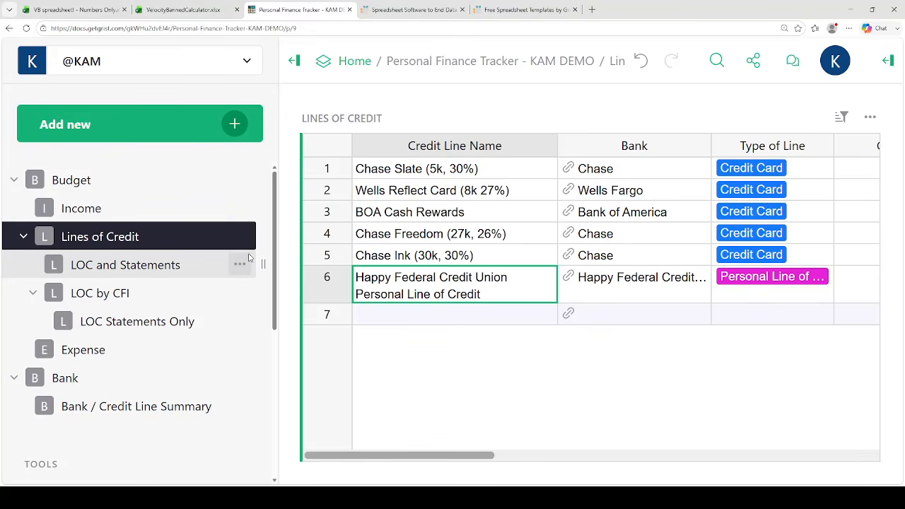
key("ctrl+minus")
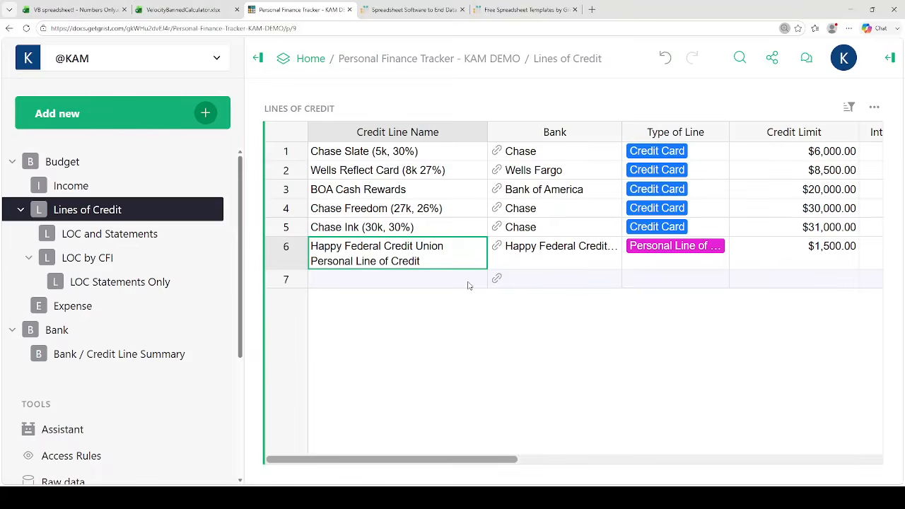
left_click(258, 58)
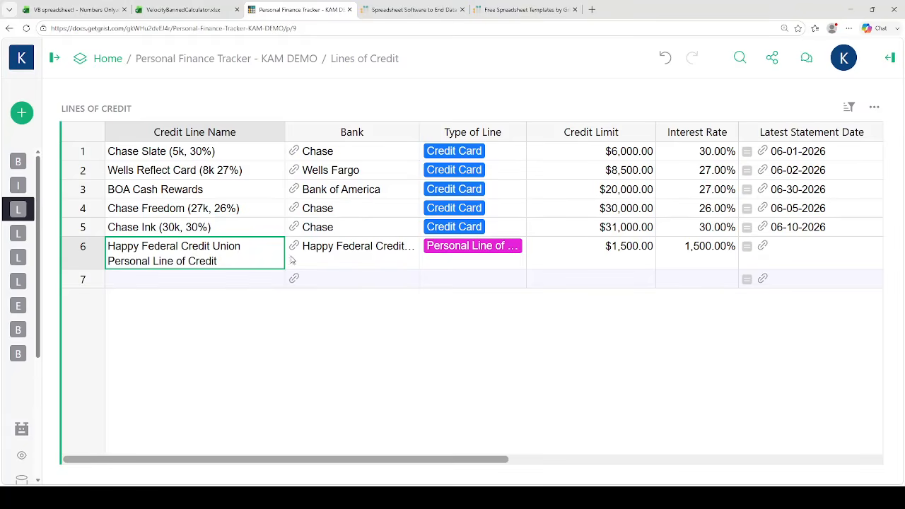
left_click_drag(419, 131, 463, 132)
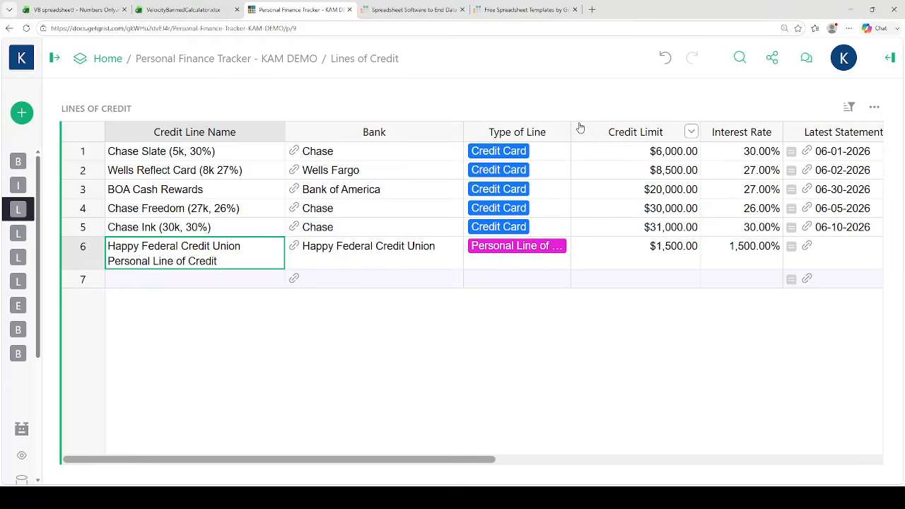
left_click_drag(571, 131, 612, 130)
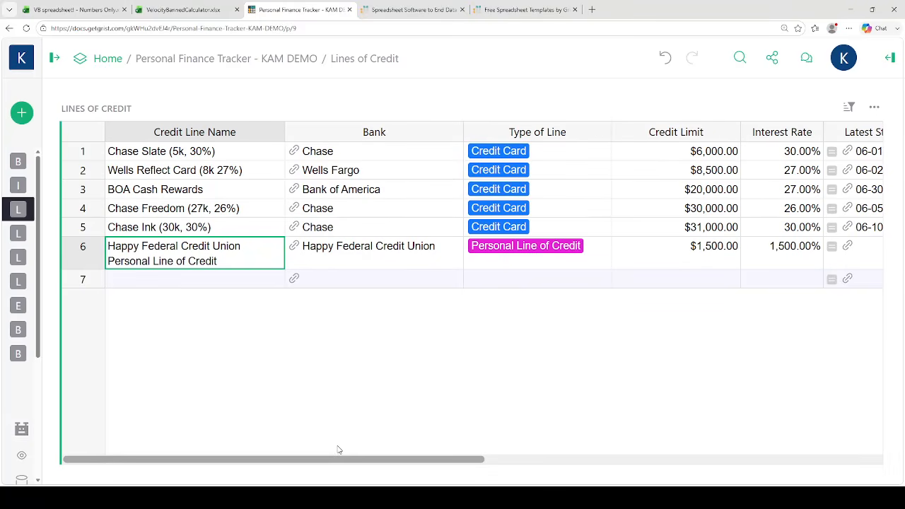
Compare the Excel VB (4) budget sheet with the Lines of Credit table in the Grist tracker
left_click(85, 10)
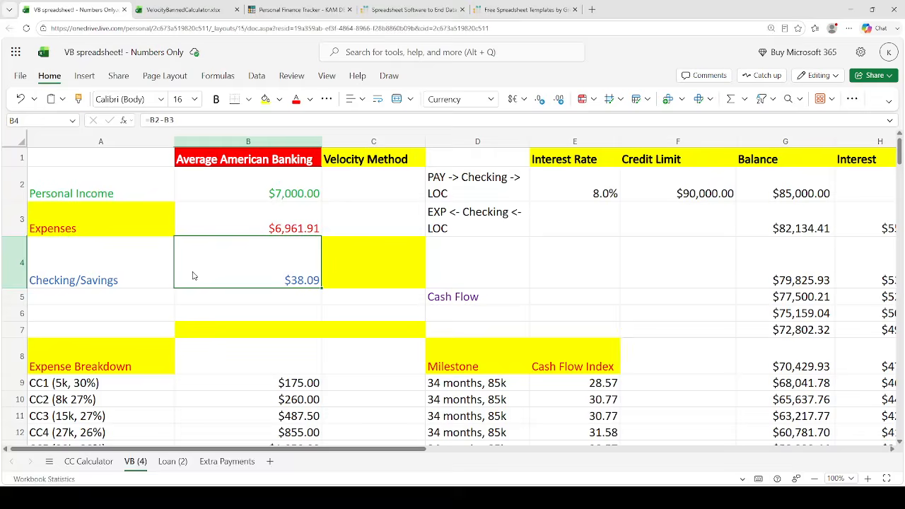
left_click(413, 10)
left_click(309, 8)
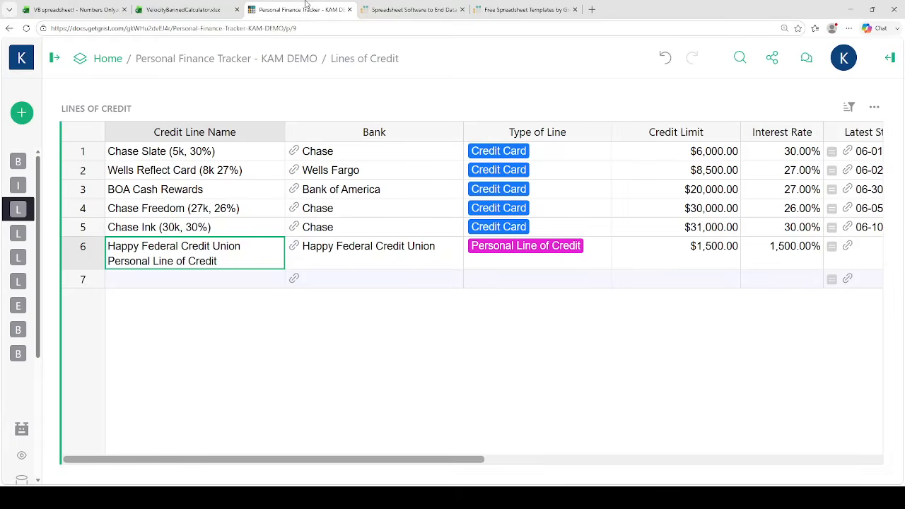
left_click(61, 9)
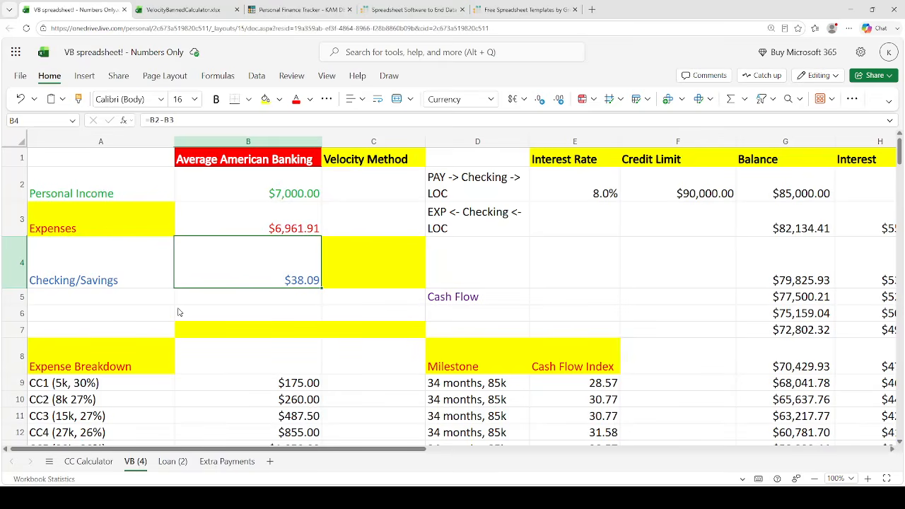
left_click(301, 10)
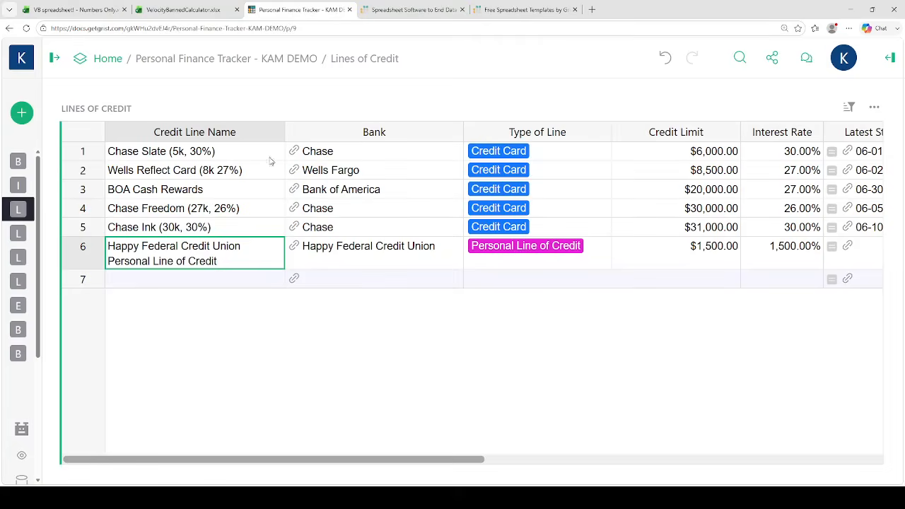
Restore the page navigation and examine the Lines of Credit columns through Latest Cash Flow Index
left_click(54, 58)
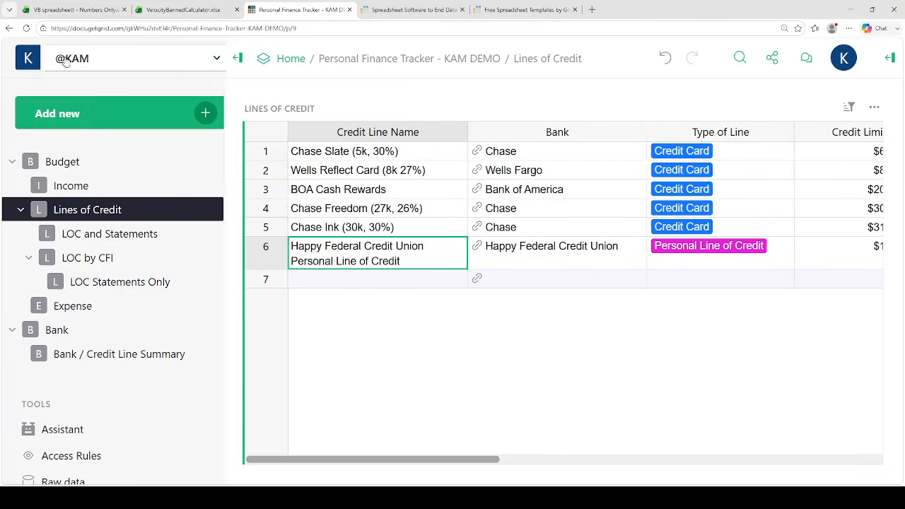
left_click_drag(490, 459, 635, 461)
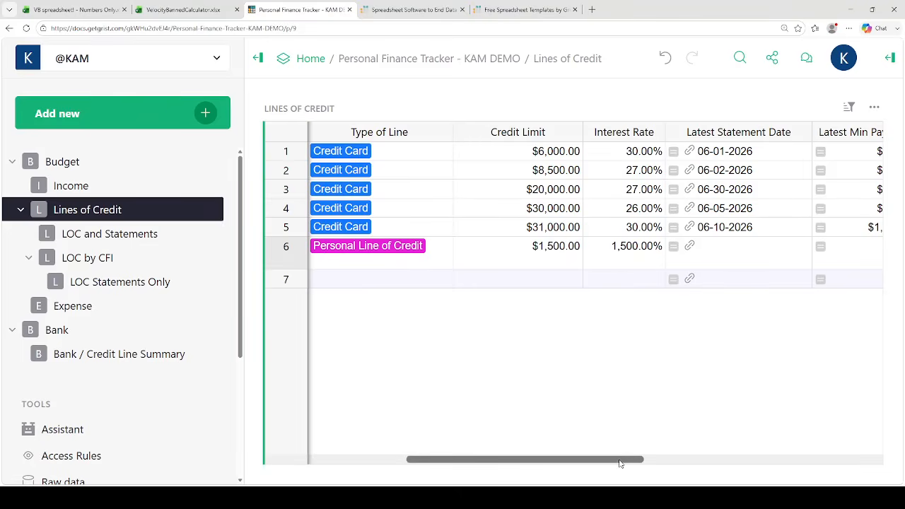
left_click_drag(621, 463, 717, 432)
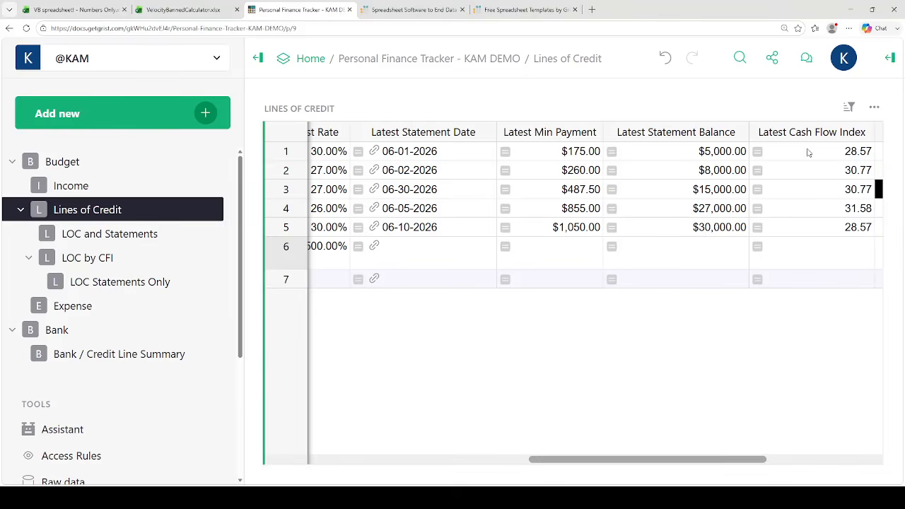
left_click_drag(546, 461, 303, 452)
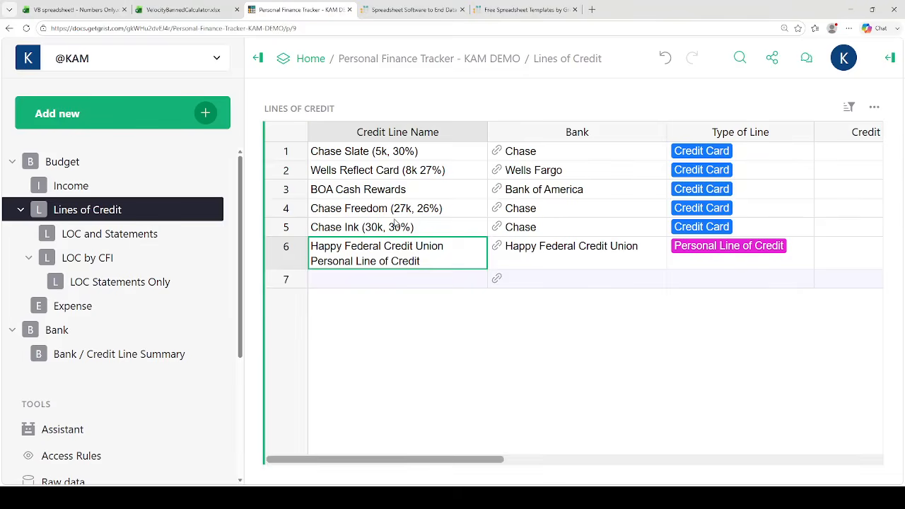
Open the LOC Statements Only page and review the statement dates, balances and monthly payments of every credit line
left_click(160, 282)
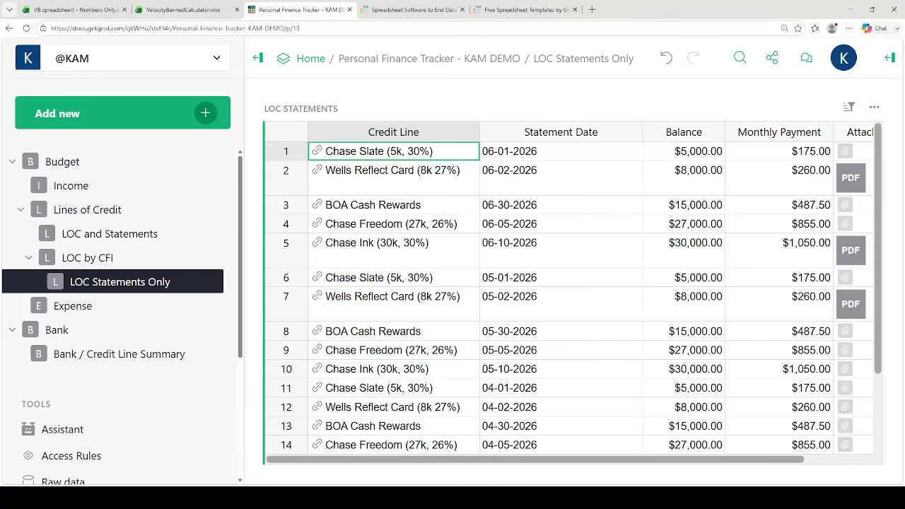
scroll(447, 350, "down", 1)
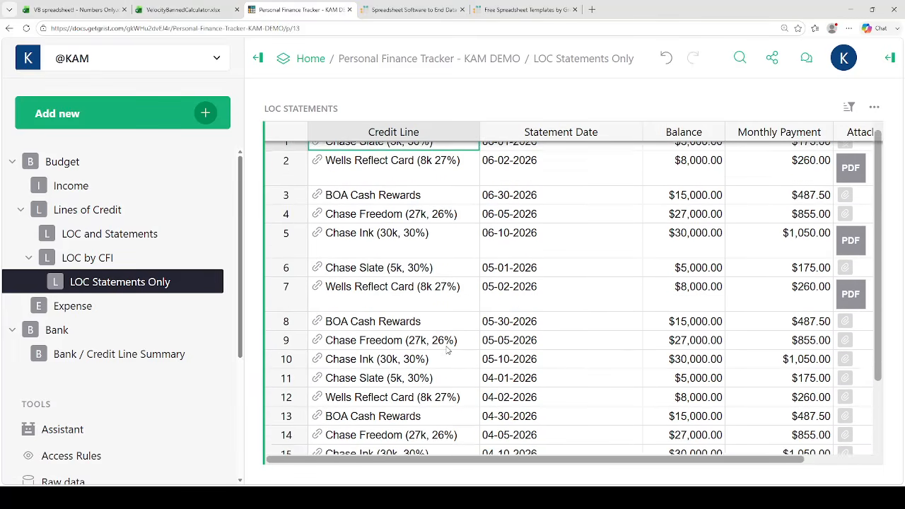
scroll(447, 350, "up", 1)
scroll(438, 353, "down", 5)
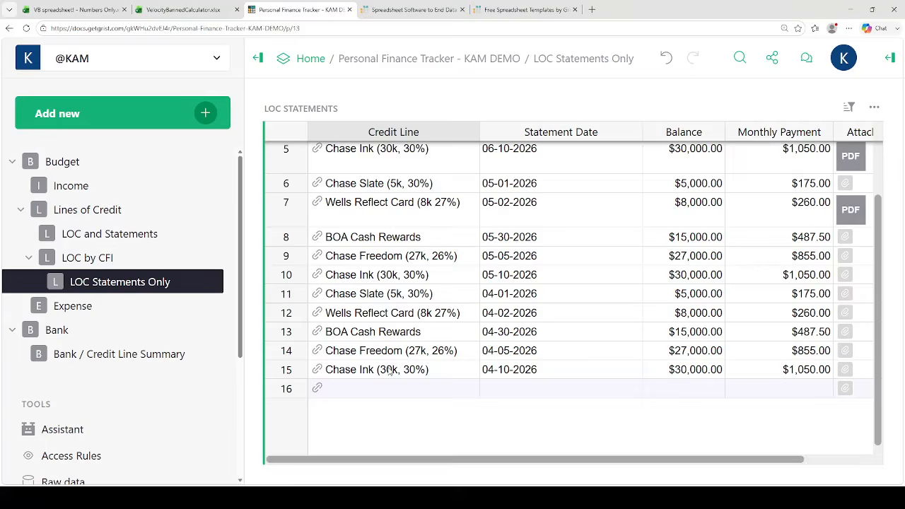
scroll(389, 371, "up", 5)
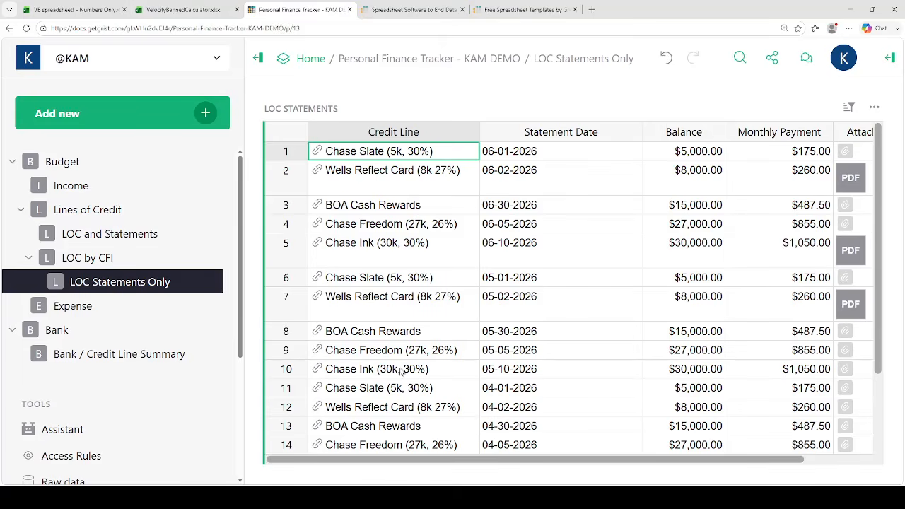
scroll(515, 398, "down", 2)
scroll(515, 403, "up", 3)
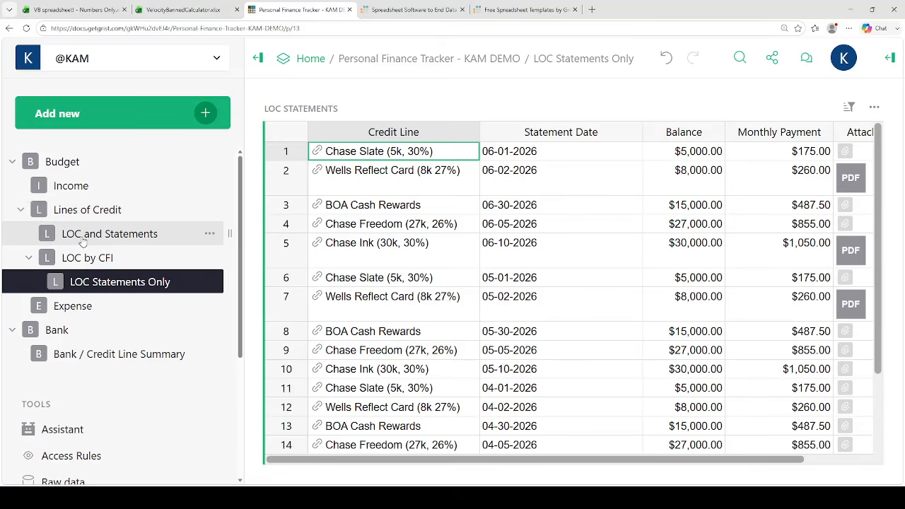
Open the LOC and Statements page and view the full credit lines table with its linked statements table
left_click(81, 239)
scroll(360, 221, "up", 3)
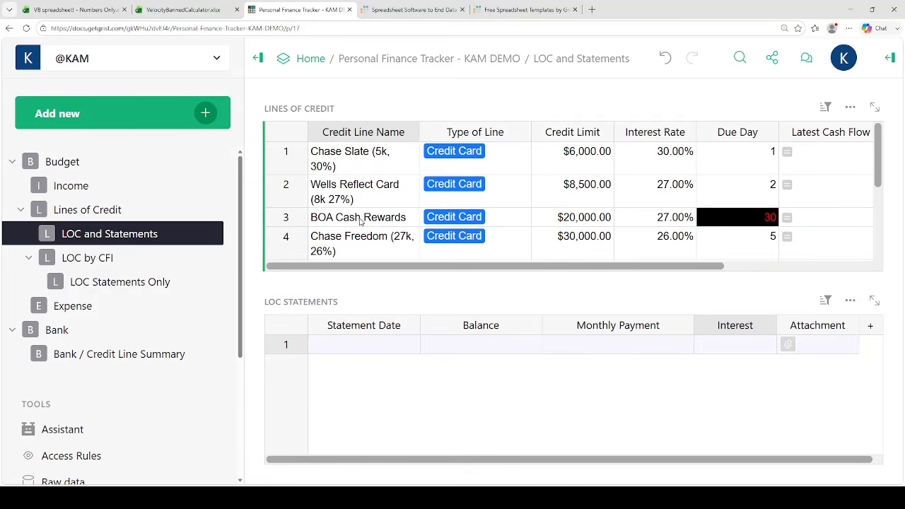
key("ctrl+minus")
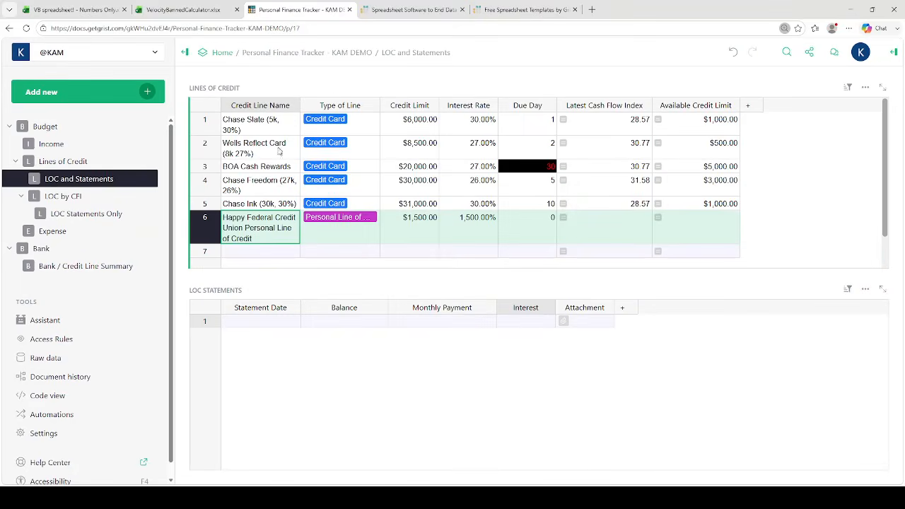
Review the linked statements of Chase Slate, Wells Reflect Card, BOA Cash Rewards and Chase Freedom with the page navigation collapsed and the view enlarged
left_click(187, 53)
left_click(111, 126)
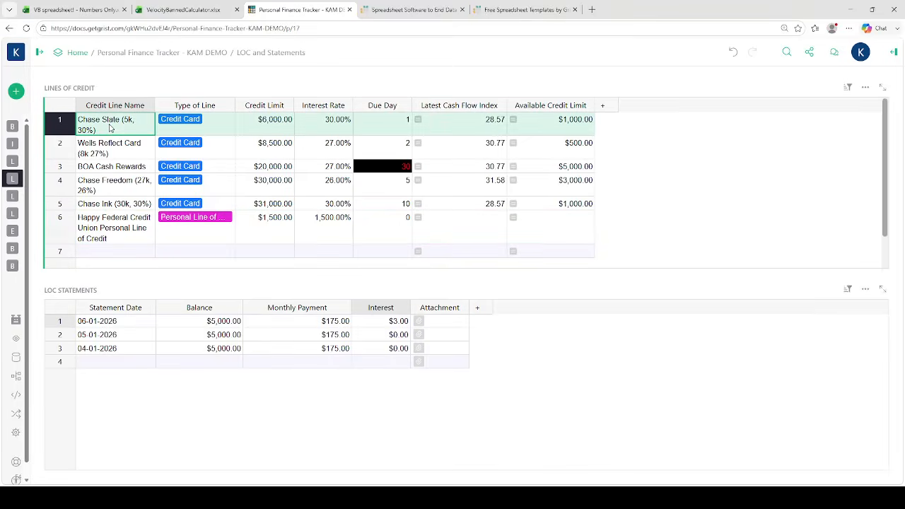
key("ctrl+plus")
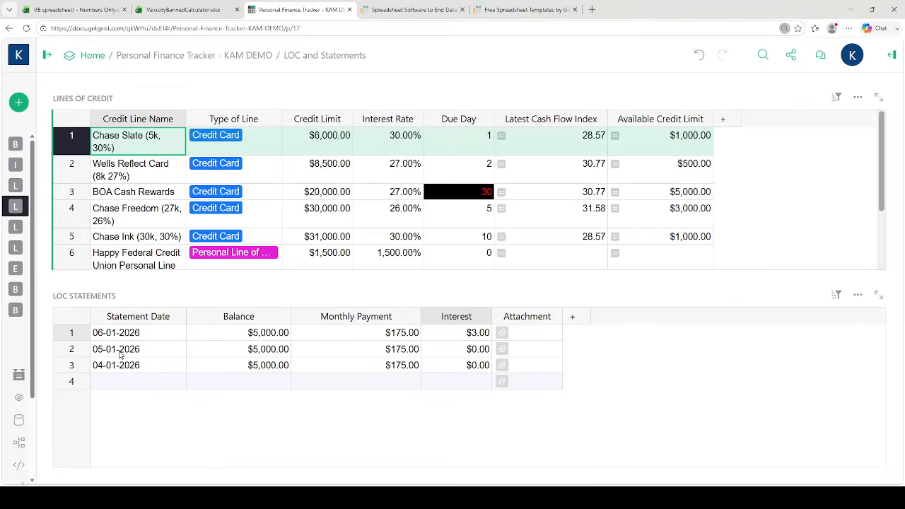
left_click(127, 176)
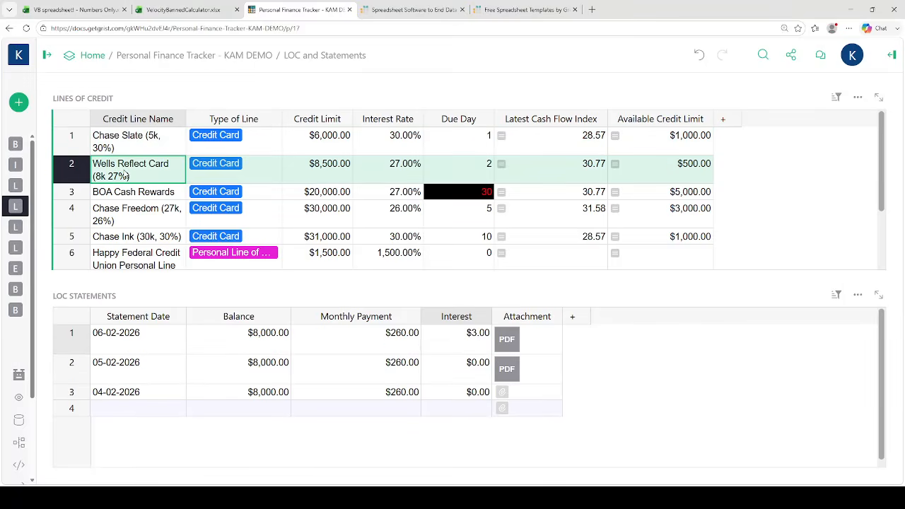
left_click(131, 196)
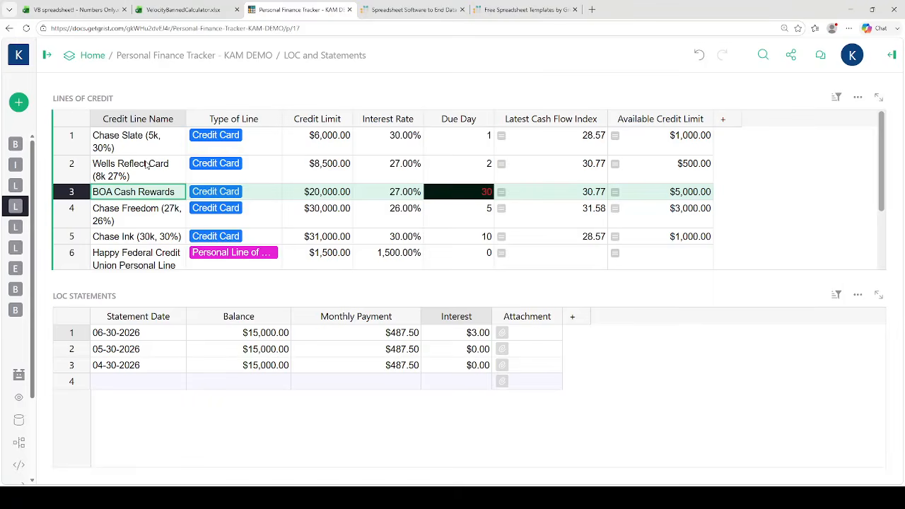
left_click(148, 212)
left_click(149, 197)
left_click(148, 181)
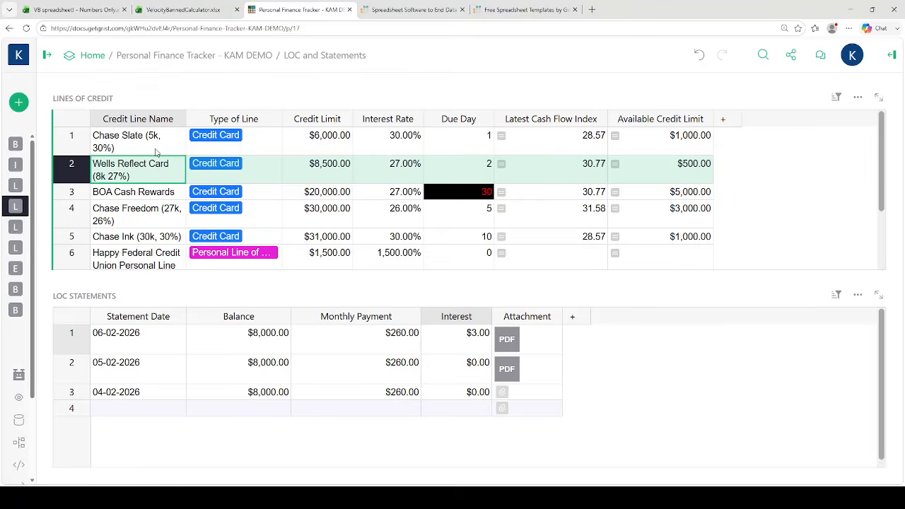
Restore the page navigation, view the LOC Statements Only and Lines of Credit pages, and return to LOC and Statements
left_click(47, 55)
left_click(88, 248)
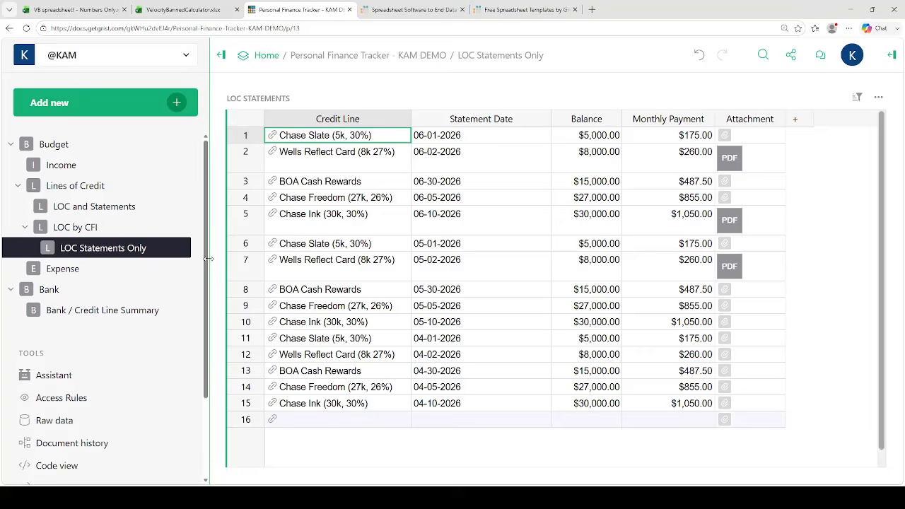
left_click(74, 186)
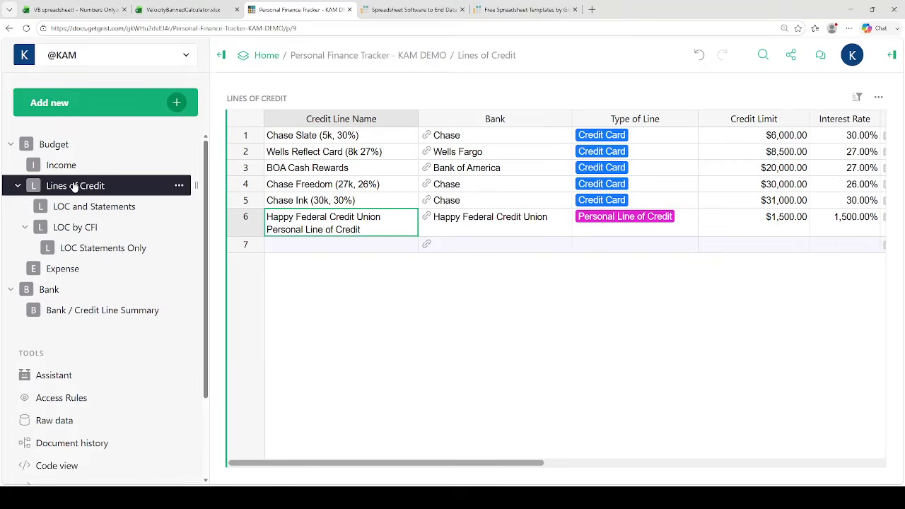
left_click(71, 207)
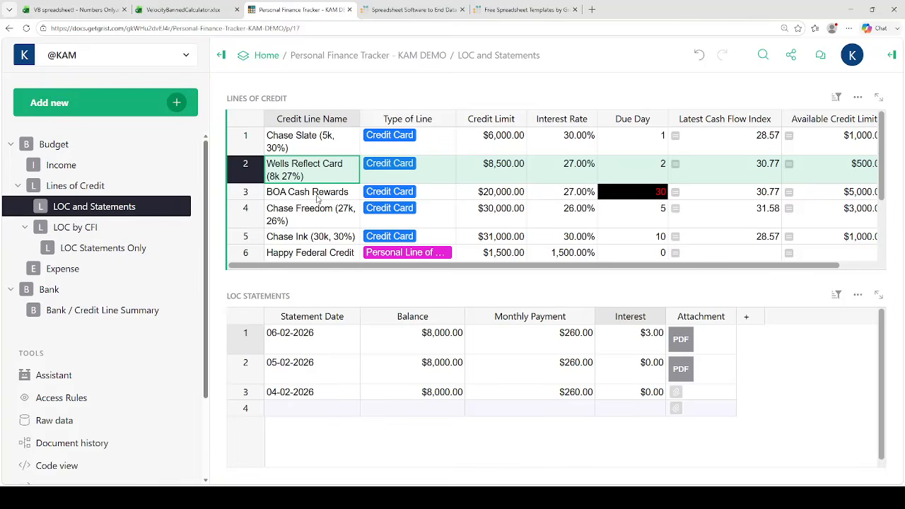
Attach sample_credit_card_statement.pdf to the 06-30-2026 statement of BOA Cash Rewards
left_click(316, 197)
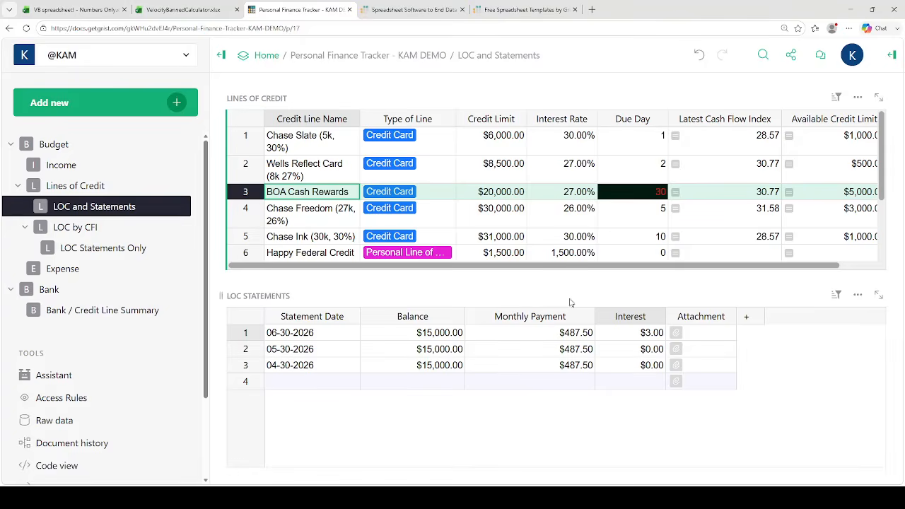
left_click(678, 335)
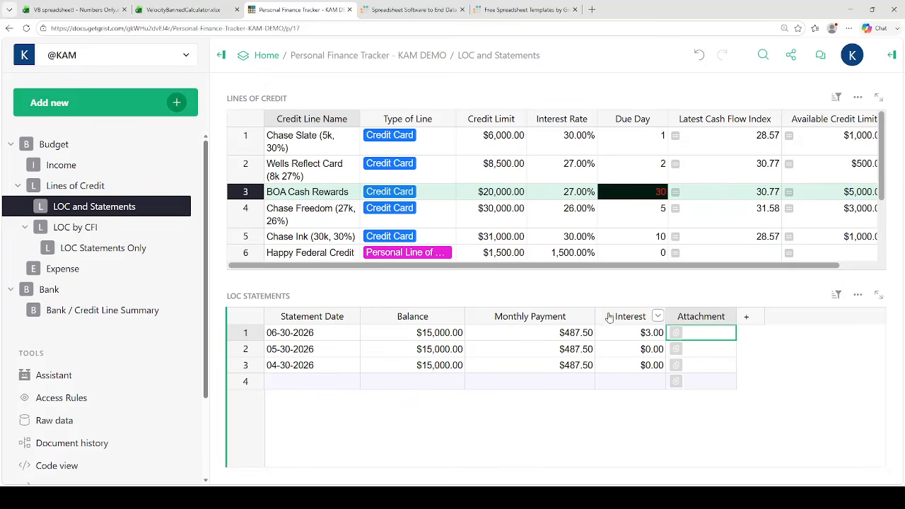
left_click(690, 347)
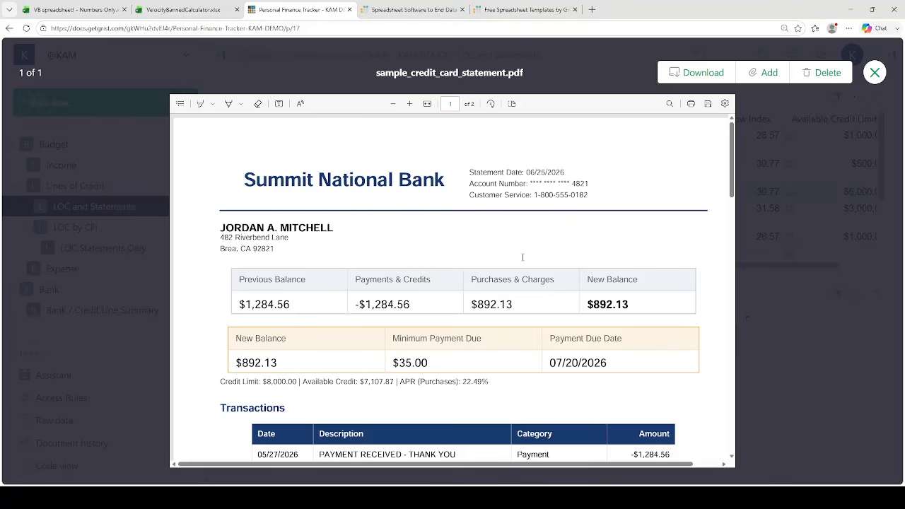
Read through the attached PDF statement's balances, payment details and transactions, and close the preview
scroll(523, 257, "down", 5)
scroll(523, 257, "up", 4)
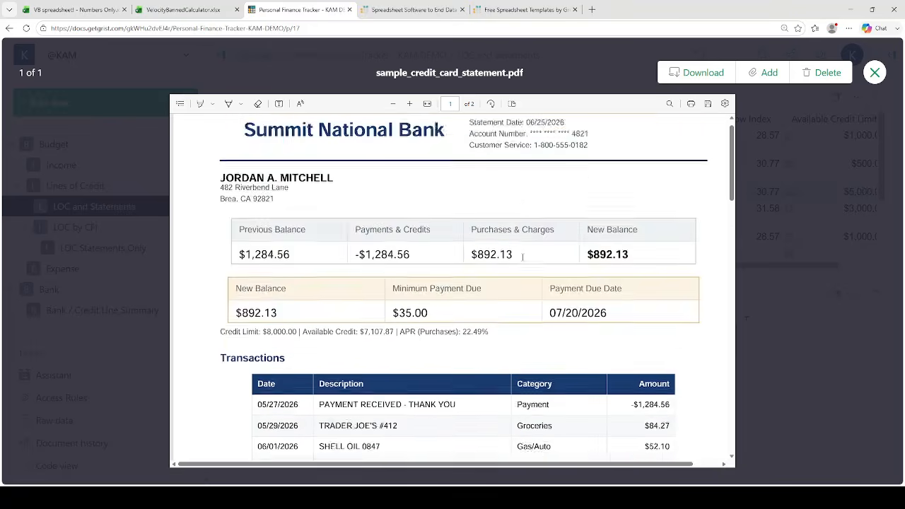
scroll(523, 257, "down", 1)
scroll(523, 257, "down", 1)
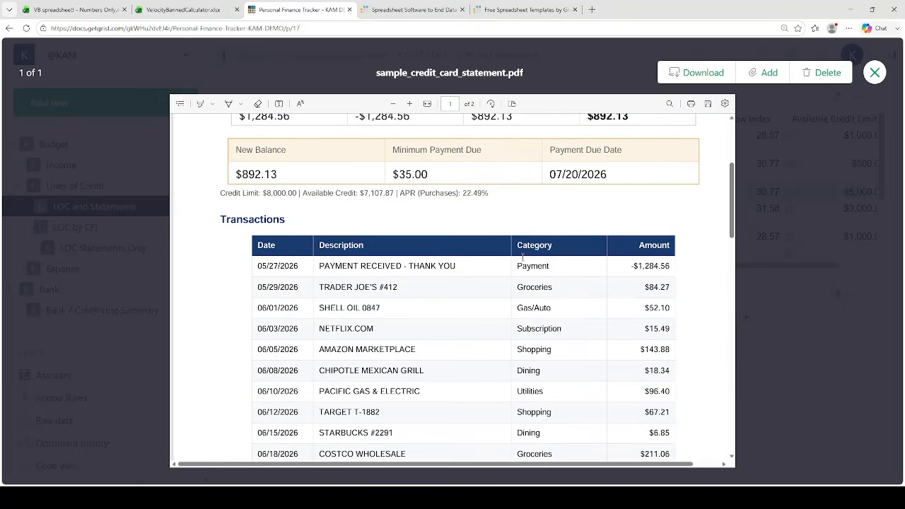
scroll(523, 257, "up", 1)
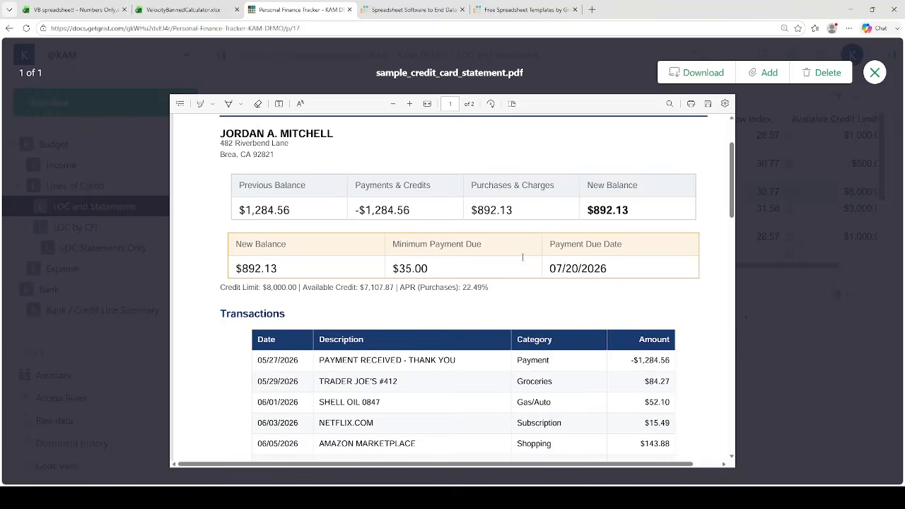
scroll(522, 257, "up", 1)
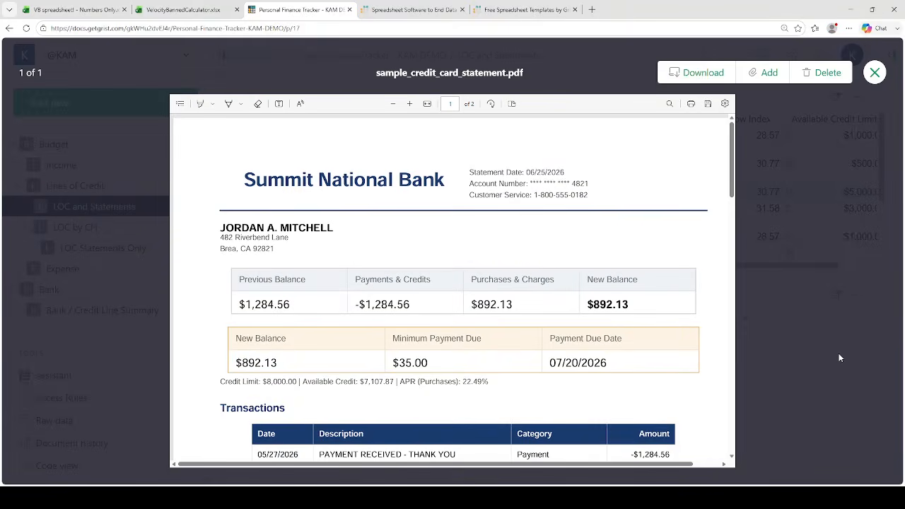
left_click(816, 356)
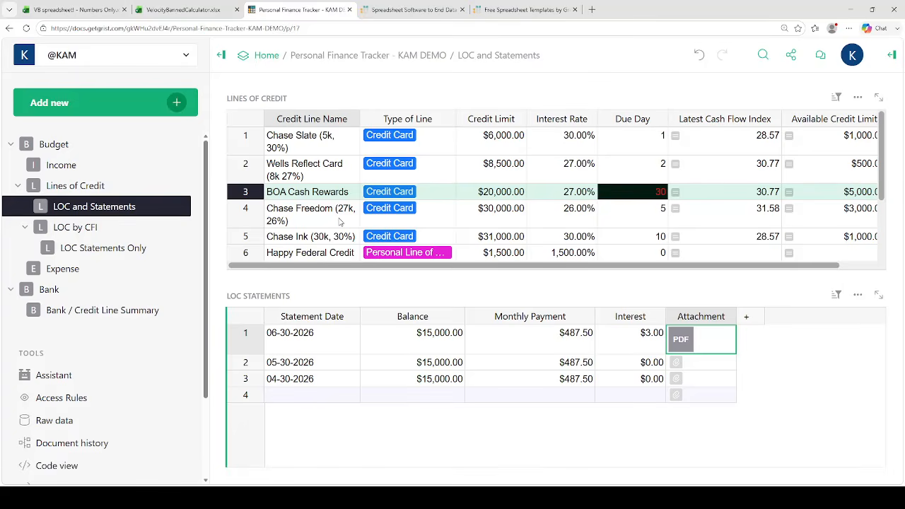
View the linked statements of the Chase Freedom and Chase Ink credit lines
left_click(303, 221)
left_click(308, 238)
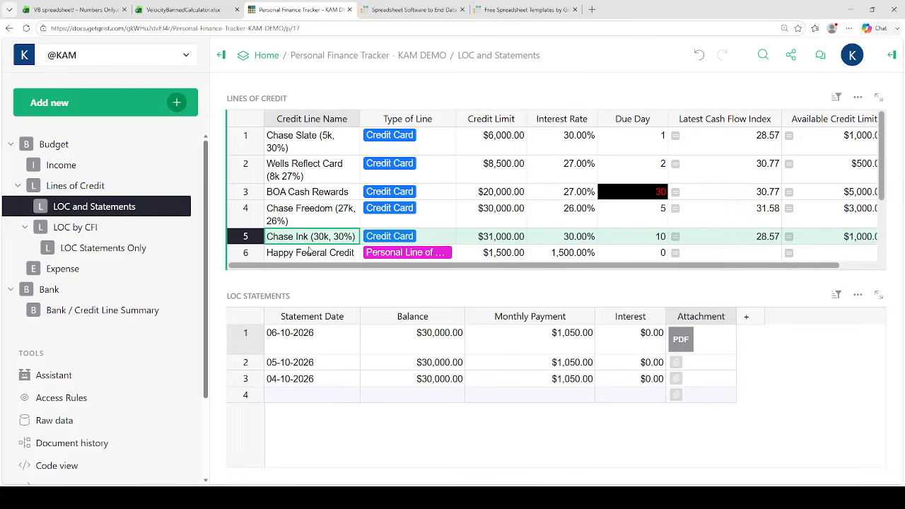
left_click(309, 250)
left_click(309, 205)
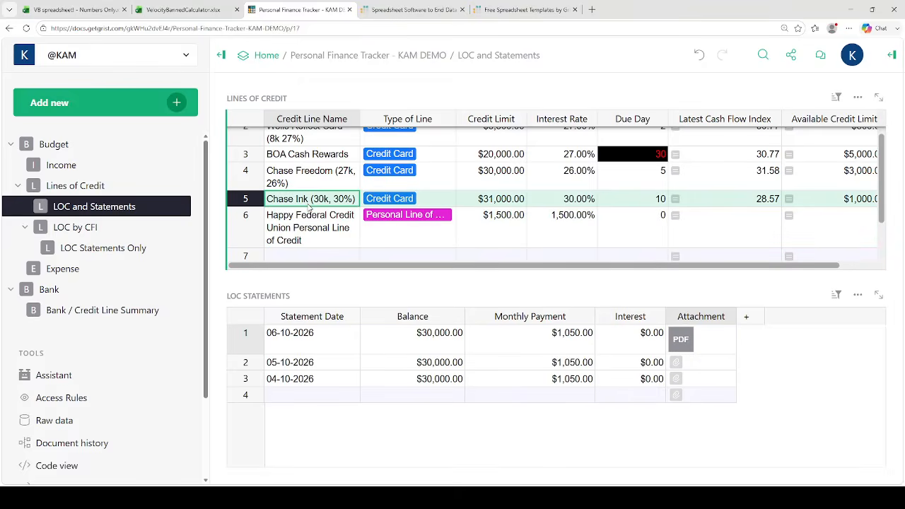
scroll(294, 227, "up", 1)
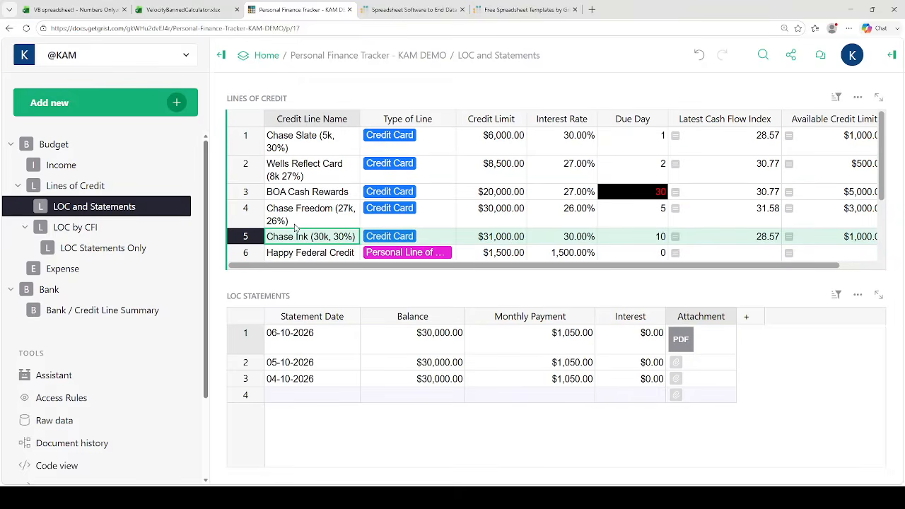
Add a statement dated 06-30-2026 with a $2,000 balance for the Happy Federal Credit Union Personal Line of Credit
scroll(297, 230, "down", 1)
left_click(309, 225)
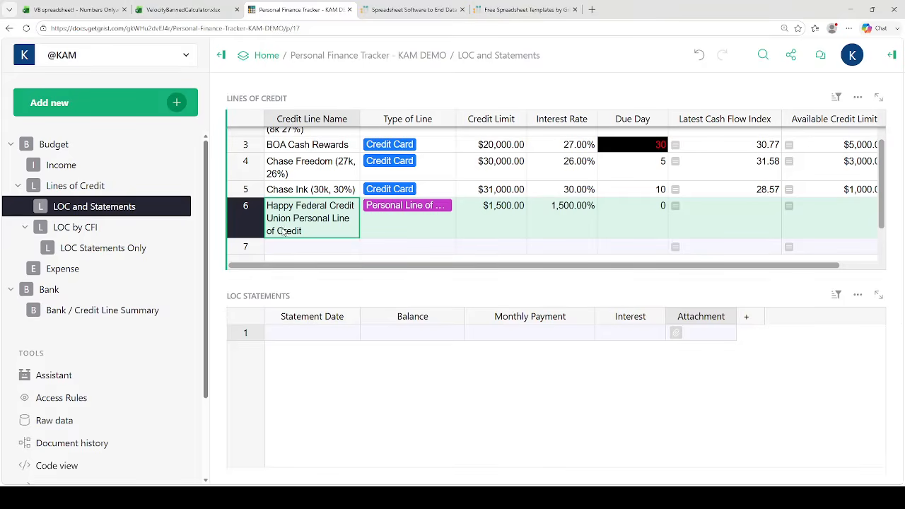
double_click(331, 333)
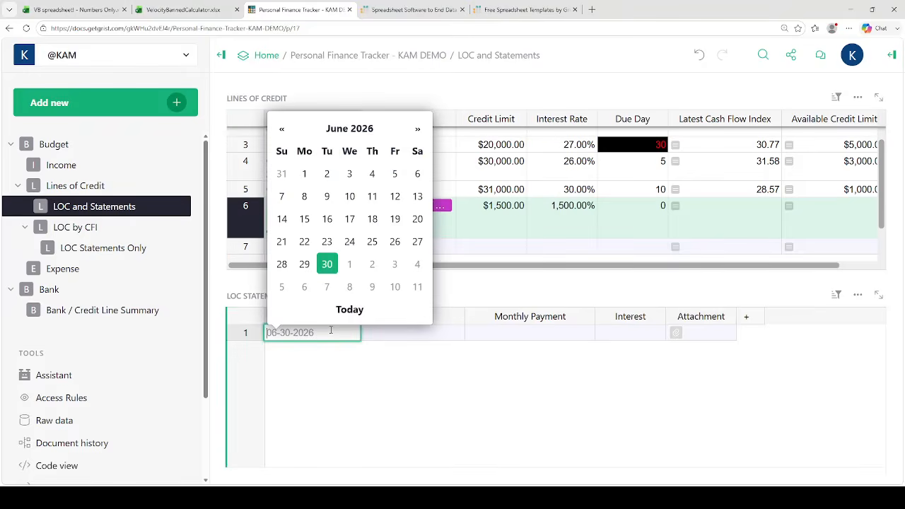
left_click(442, 338)
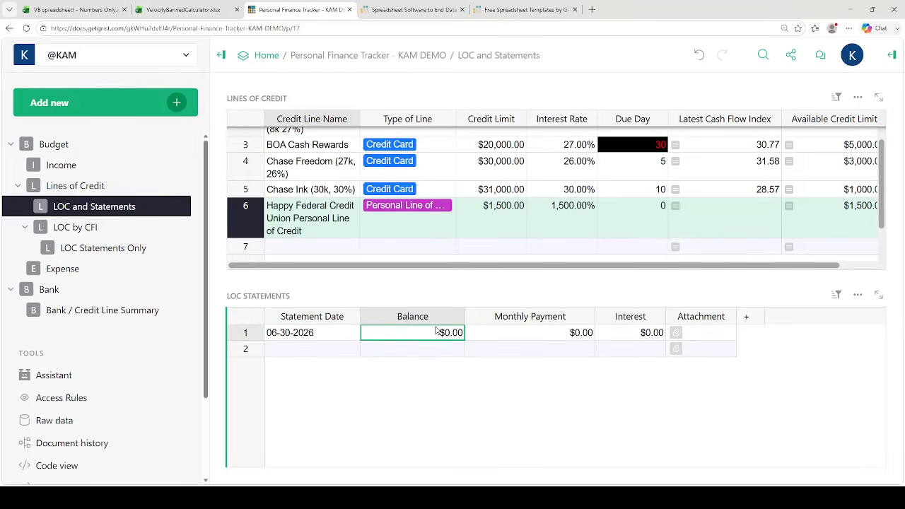
type("200000")
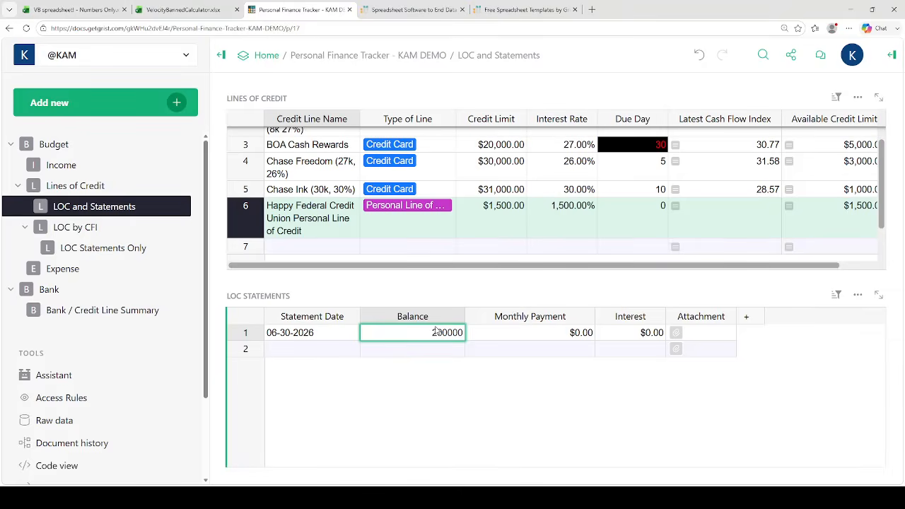
key("BackSpace")
key("BackSpace")
key("Return")
key("Up")
key("Right")
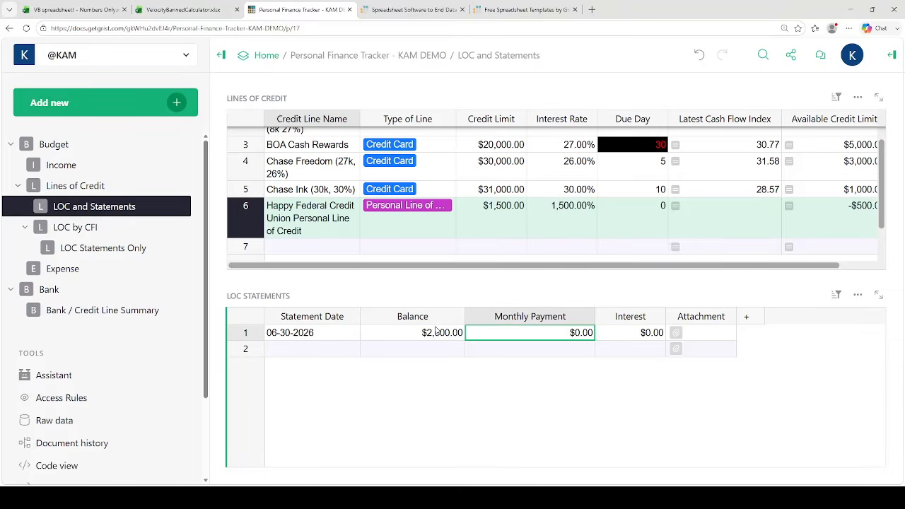
Set the monthly payment of the new Happy Federal statement to $25 and attach a PDF to it
type("25")
key("Return")
key("Up")
key("Right")
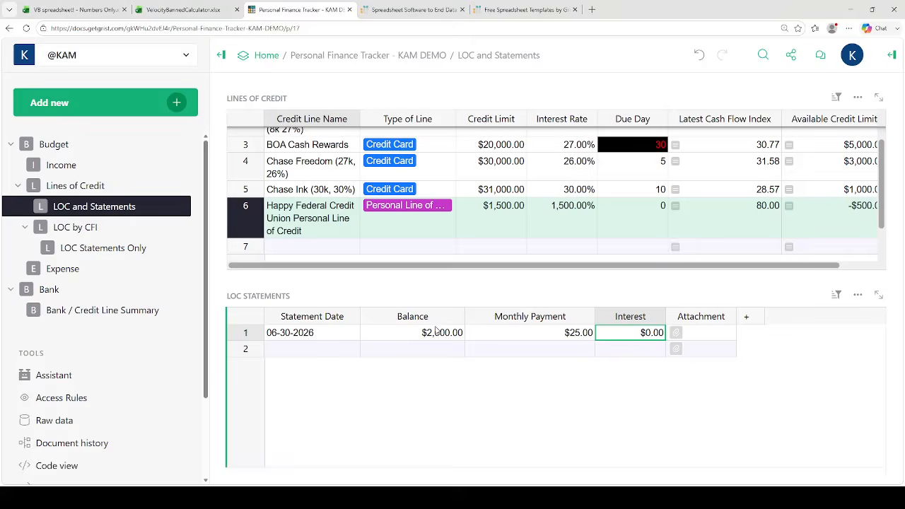
left_click(680, 334)
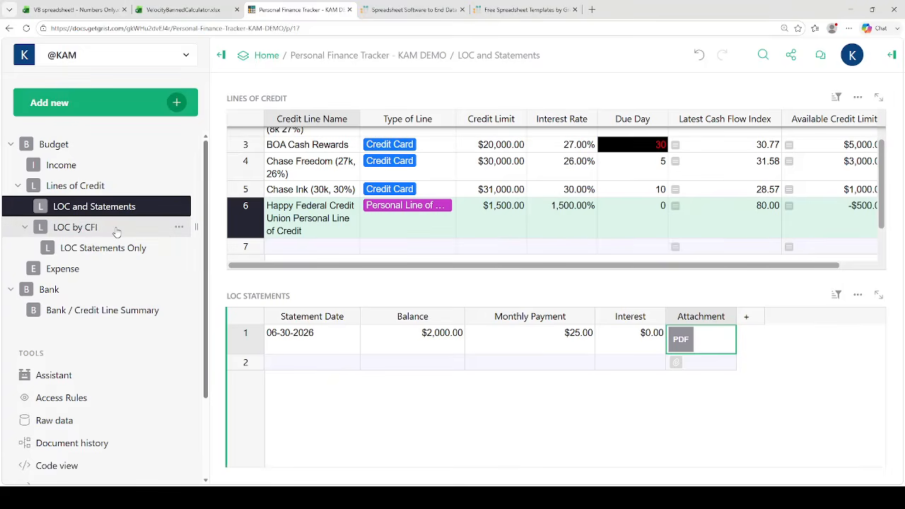
Open the LOC by CFI page and check how its credit lines table is sorted
scroll(401, 231, "up", 2)
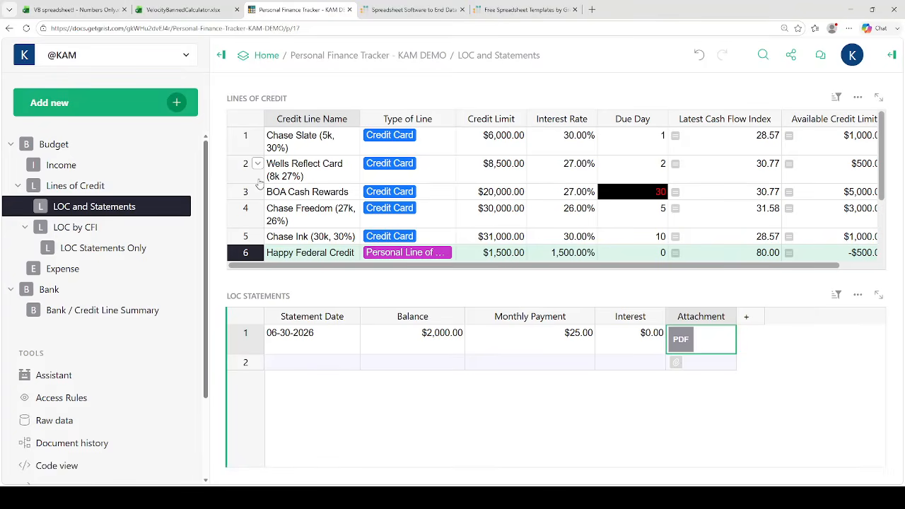
left_click(103, 228)
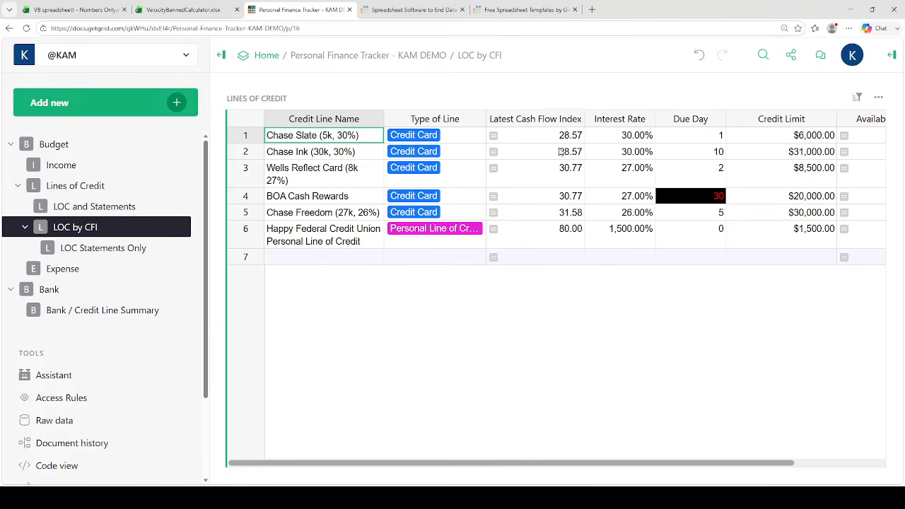
left_click(857, 97)
Show the hidden Latest Statement Balance column directly after Latest Cash Flow Index and widen it to fit its full title
left_click_drag(608, 464, 459, 437)
left_click(809, 465)
left_click(866, 125)
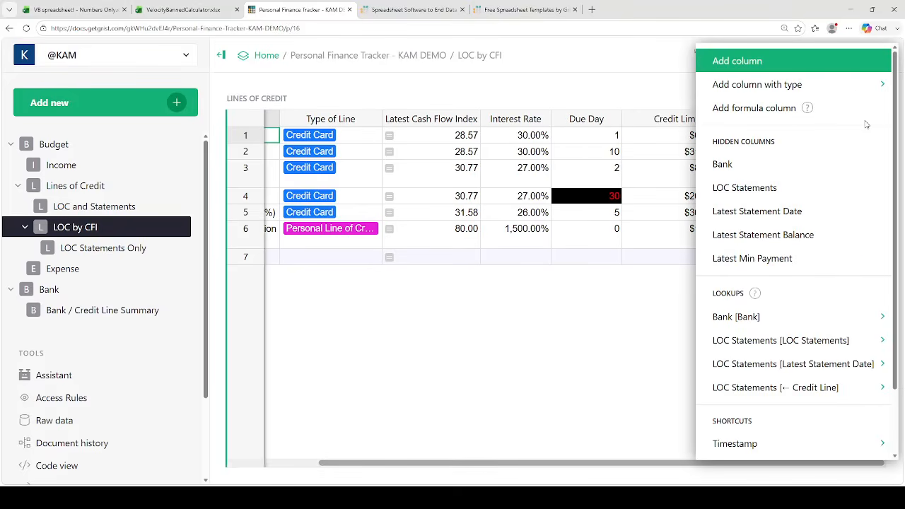
left_click(746, 235)
left_click_drag(822, 120, 430, 164)
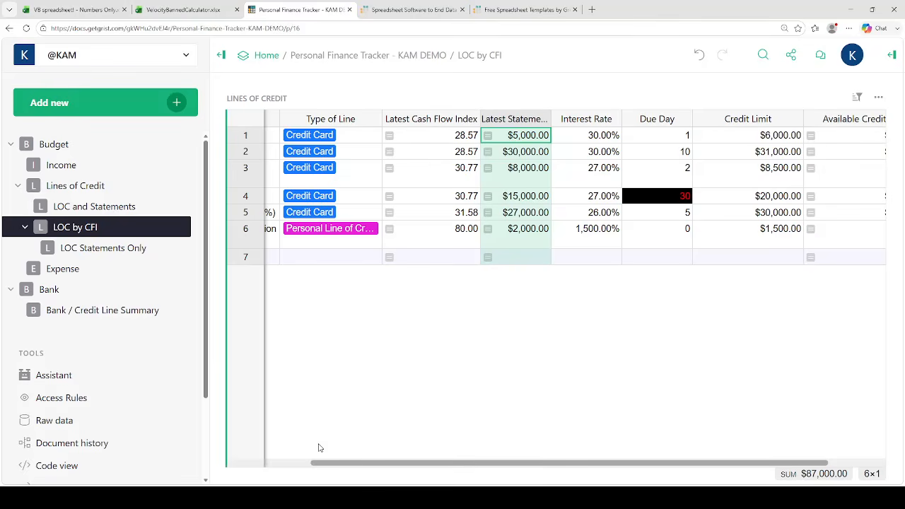
left_click(295, 465)
left_click_drag(656, 120, 704, 120)
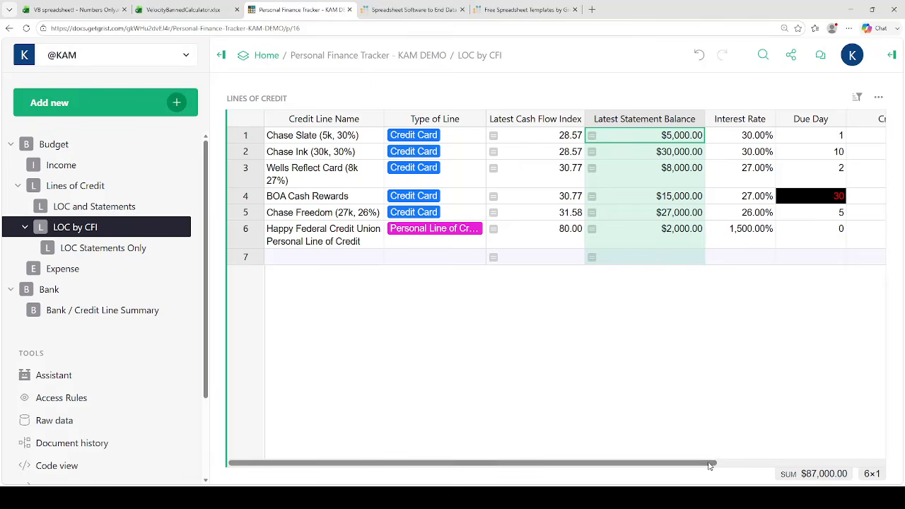
Show the hidden Latest Min Payment column and place it between Latest Statement Balance and Interest Rate
mouse_move(710, 464)
left_mouse_down()
mouse_move(835, 465)
mouse_move(707, 464)
left_mouse_up()
left_click(700, 121)
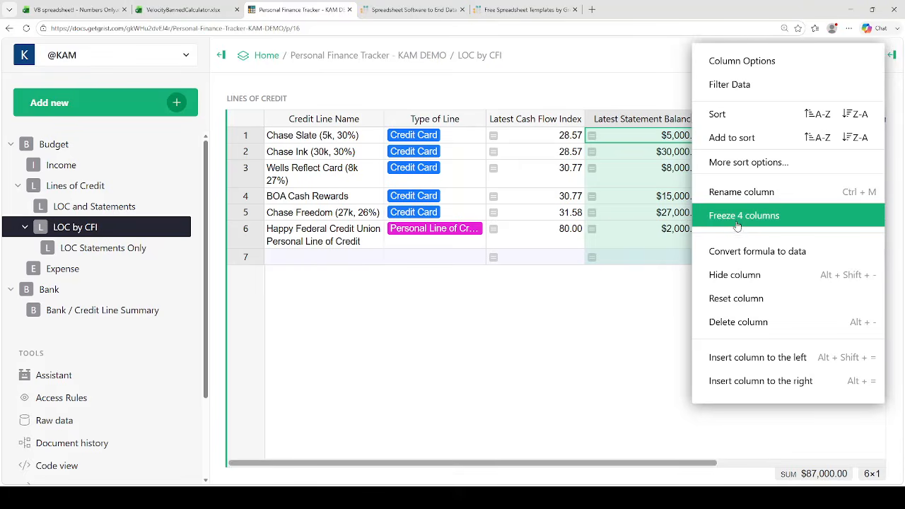
left_click(590, 282)
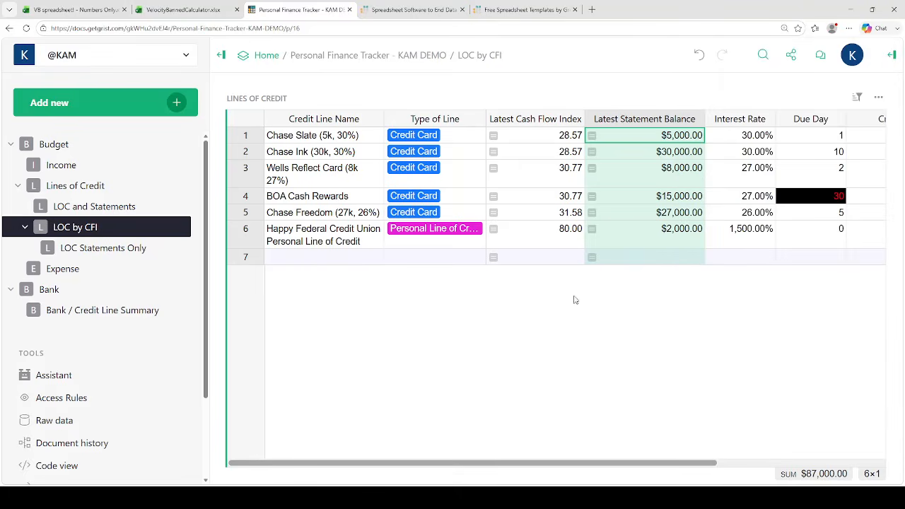
left_click_drag(625, 466, 574, 451)
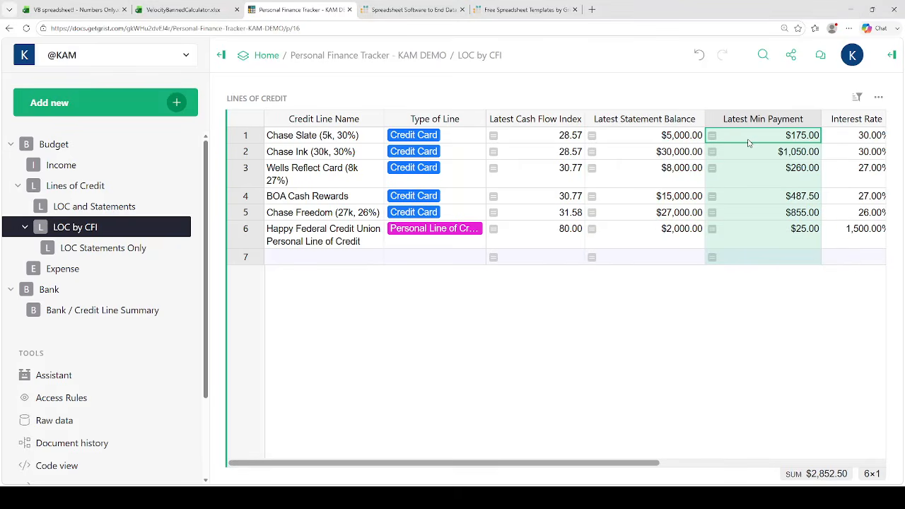
left_click(643, 137)
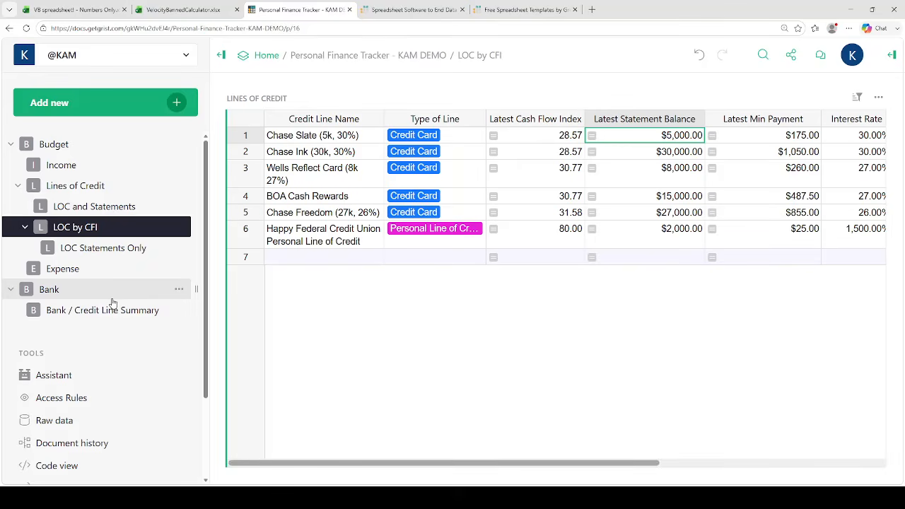
Open the Bank / Credit Line Summary page and widen the Bank column to fit the full bank names
left_click(64, 312)
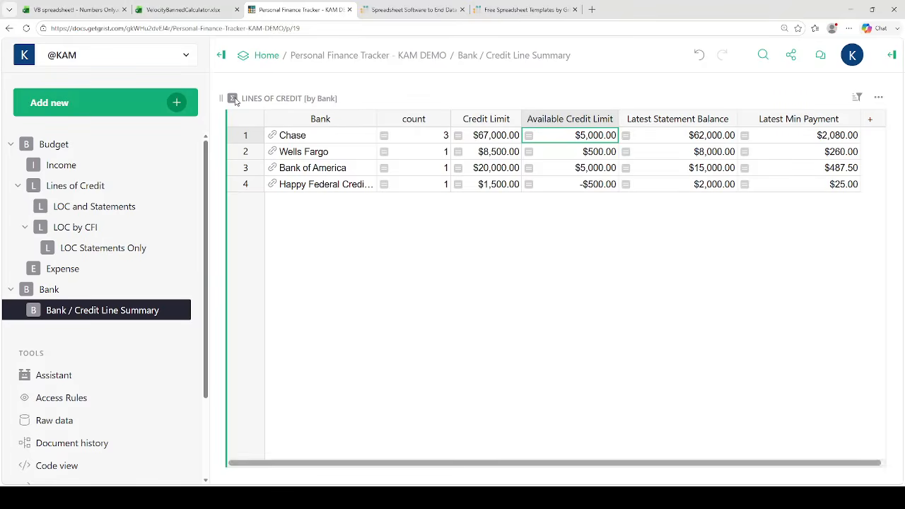
left_click_drag(377, 118, 418, 119)
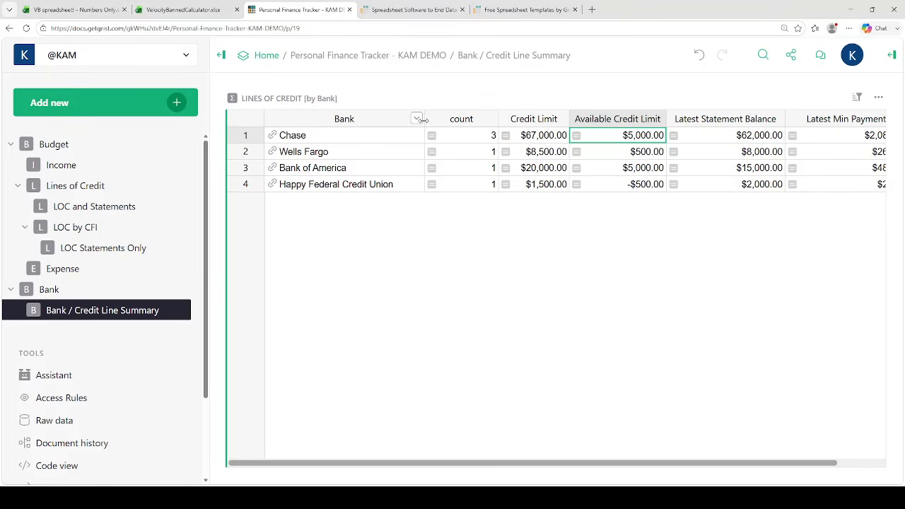
left_click(475, 142)
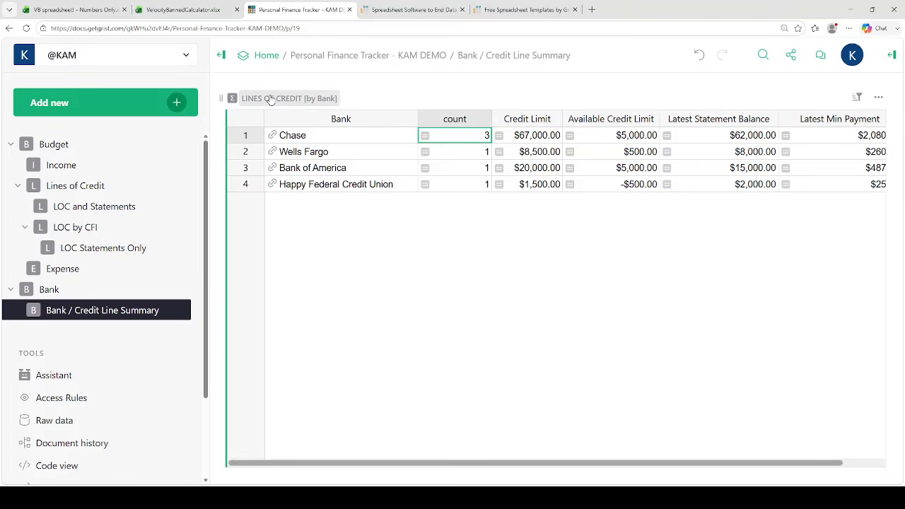
left_click(531, 138)
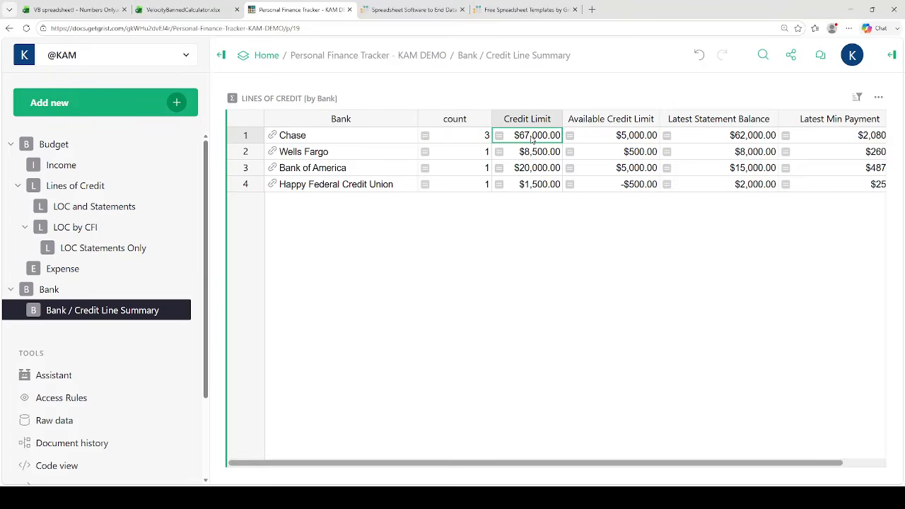
Review each bank's available credit, latest statement balance and minimum payment in the enlarged summary, and check the total of the Credit Limit column
key("ctrl+plus")
key("ctrl+plus")
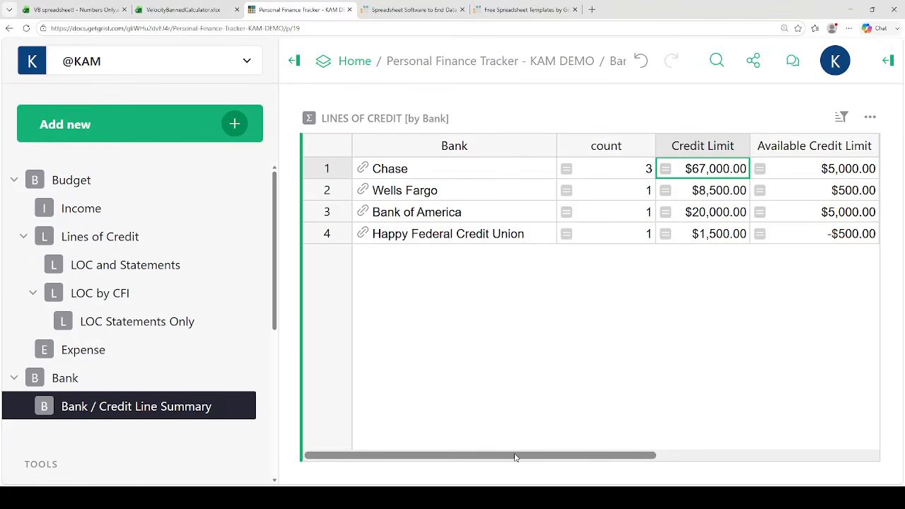
left_click(294, 61)
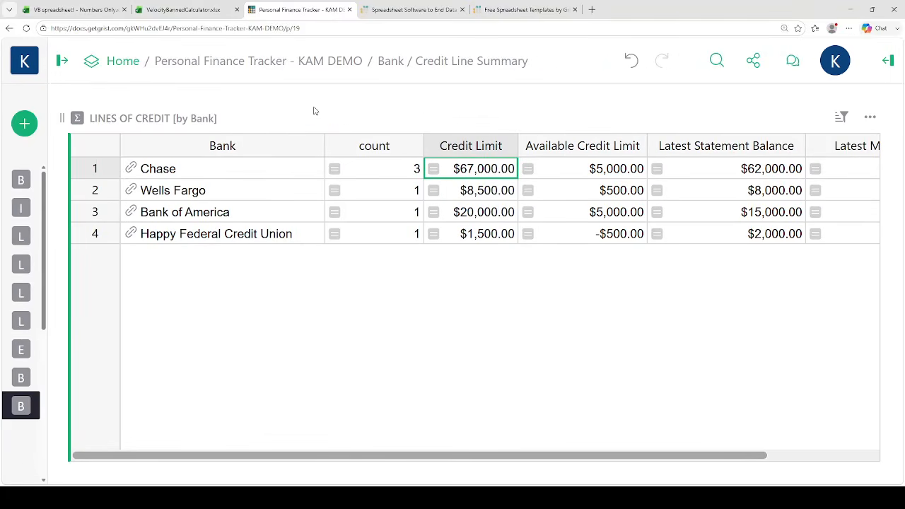
key("Right")
key("Down")
key("Down")
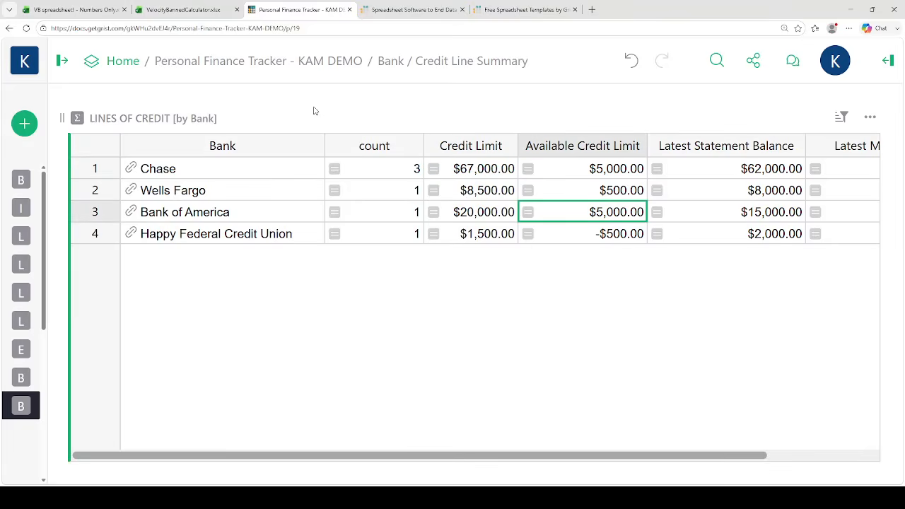
key("Down")
key("Right")
key("Right")
key("Up")
key("Up")
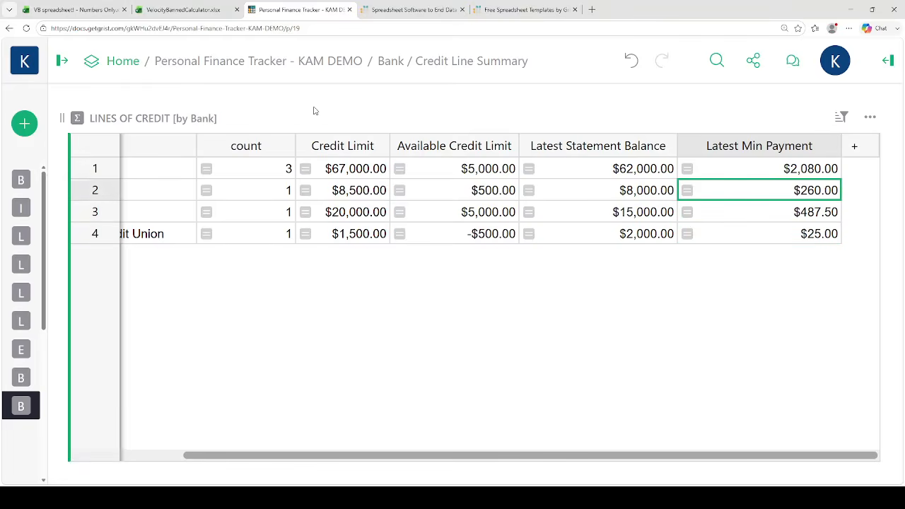
key("Up")
key("Left")
key("Left")
key("Left")
key("Left")
key("Left")
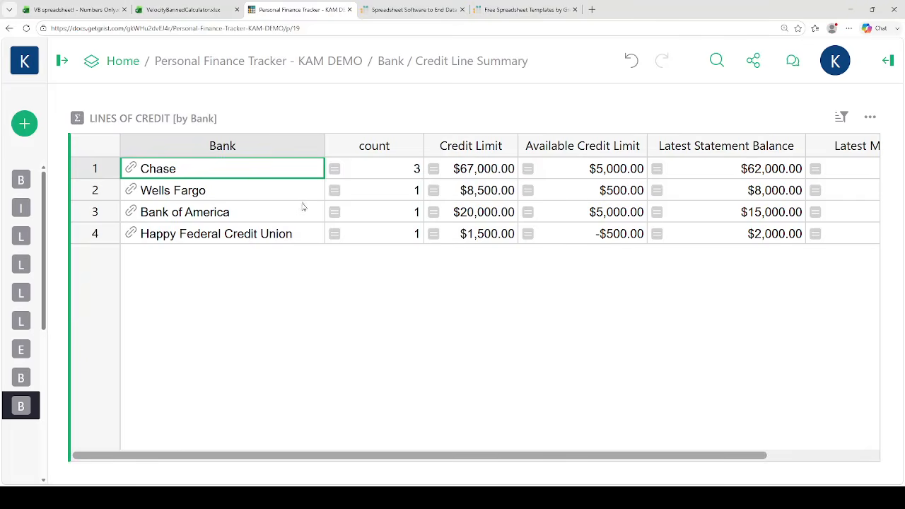
left_click(474, 149)
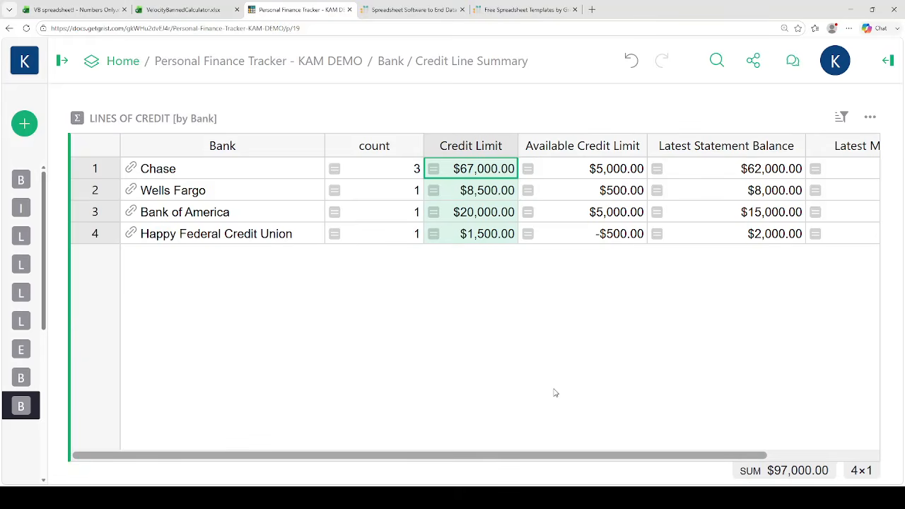
Review the Budget page's totals against the Lines of Credit and Expense pages, ending back on Budget
left_click(62, 61)
left_click(116, 185)
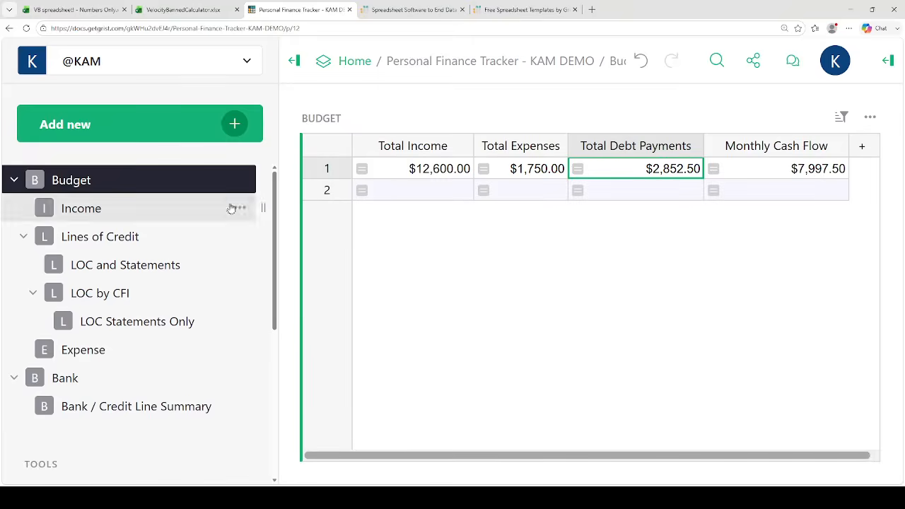
key("ctrl+minus")
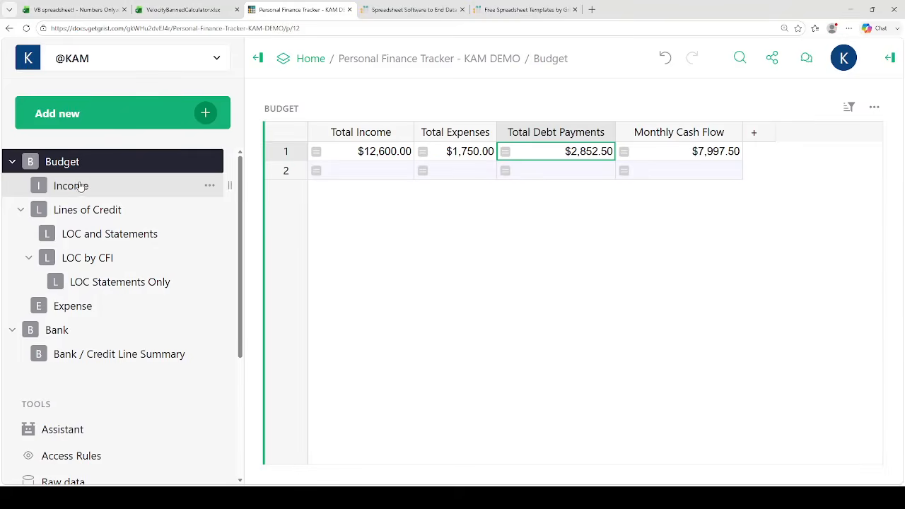
left_click(122, 211)
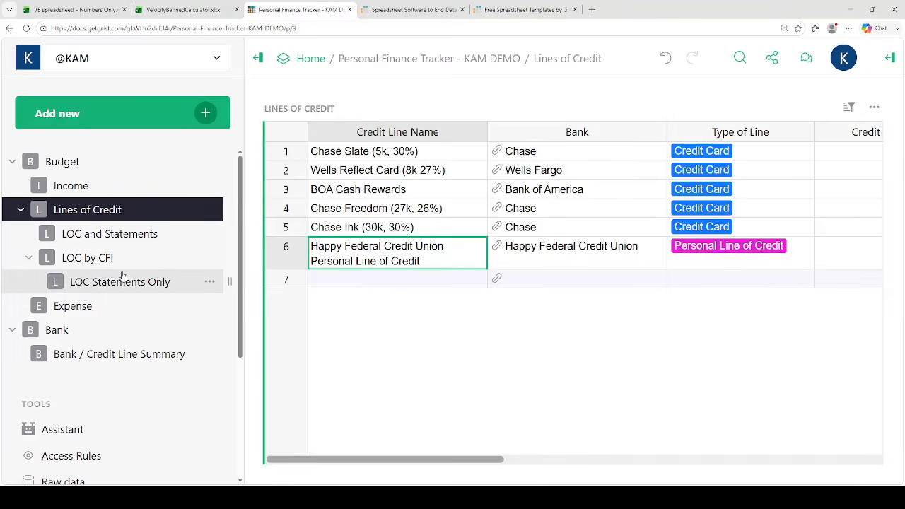
left_click(88, 307)
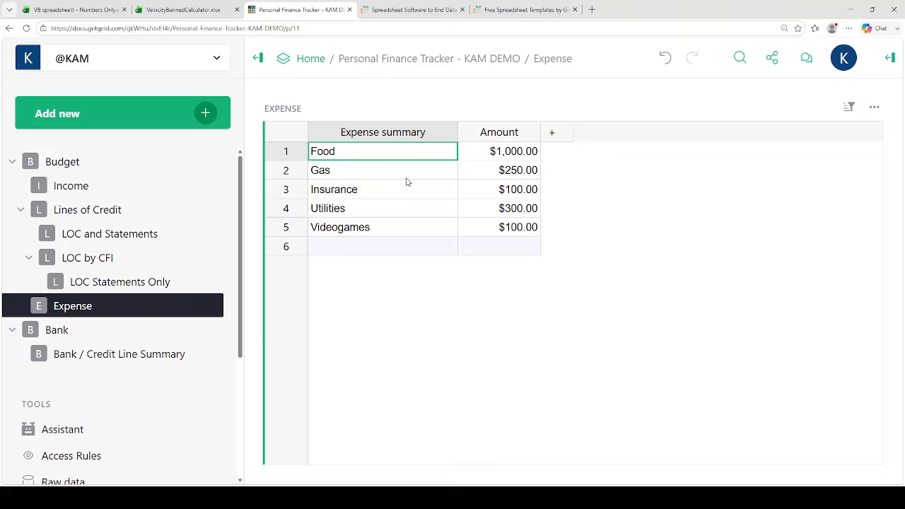
left_click(83, 164)
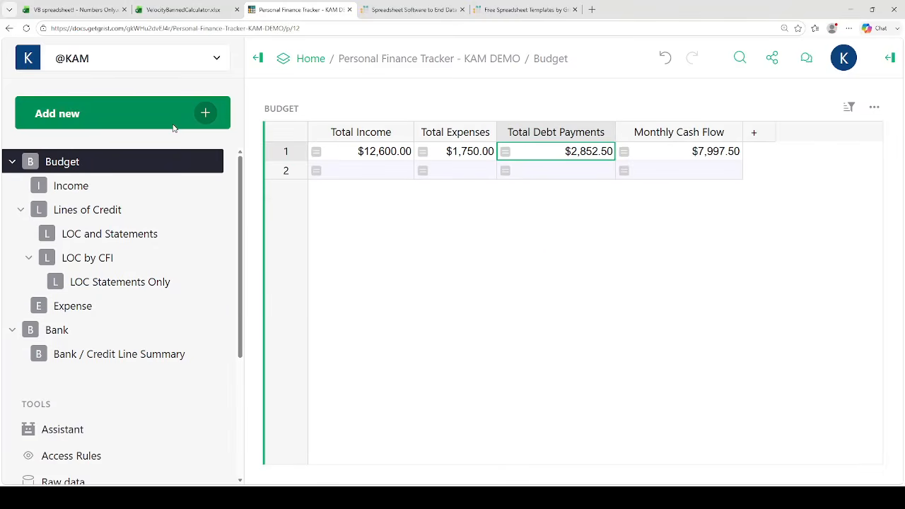
View the Grist home page, return to the finance tracker and inspect the Total Income formula in the Budget table
left_click(377, 10)
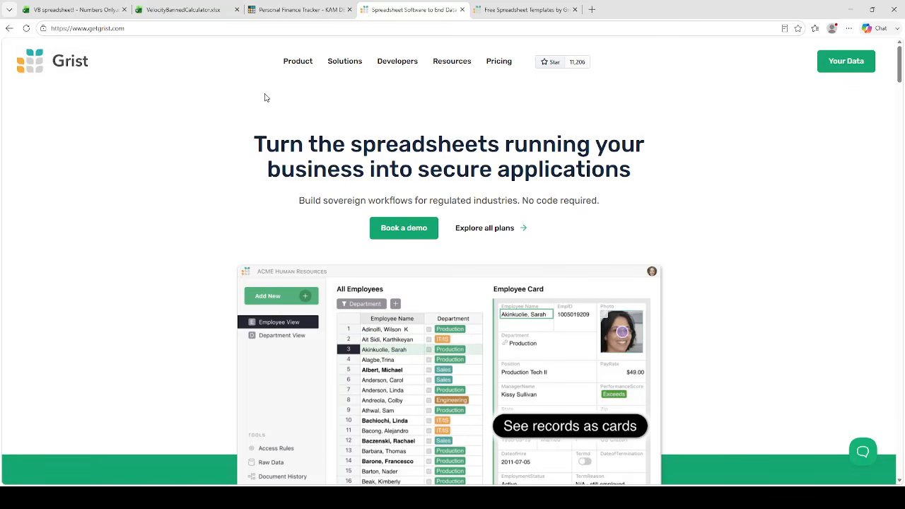
left_click(290, 12)
double_click(377, 156)
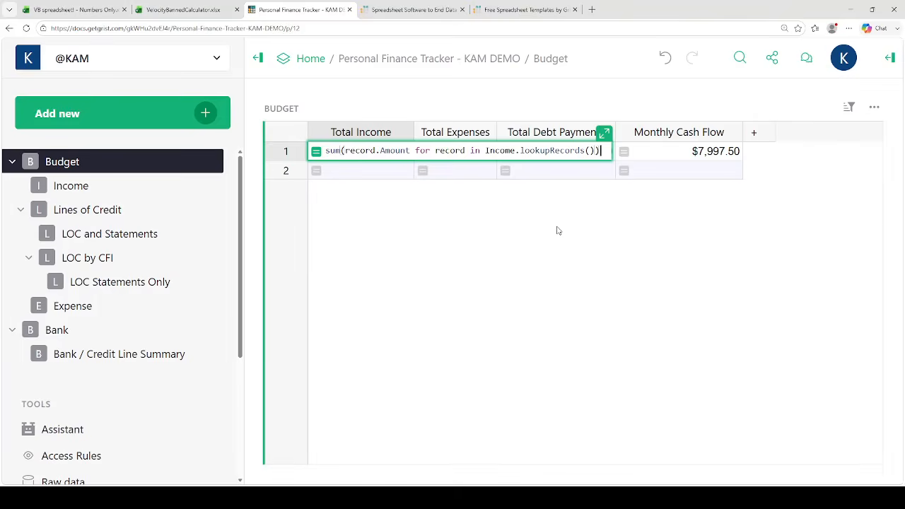
key("Return")
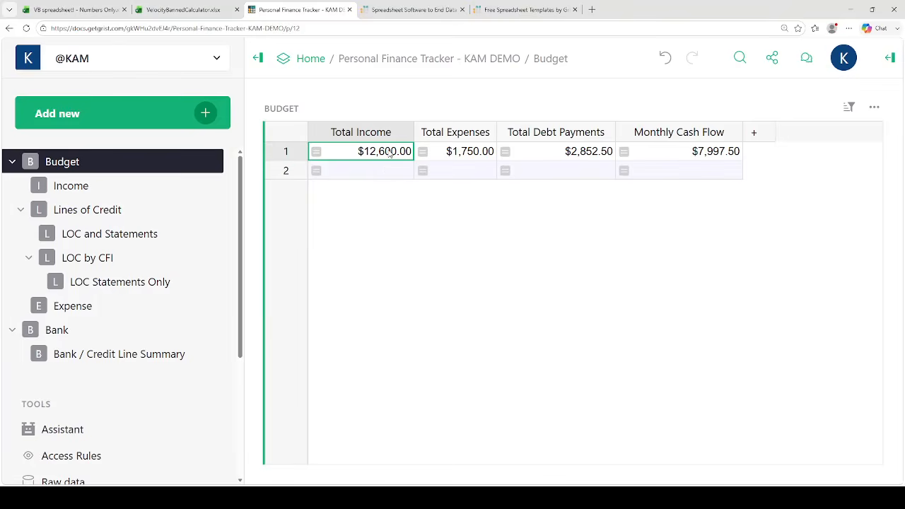
Browse the featured and general templates on Grist's free spreadsheet templates page
left_click(523, 10)
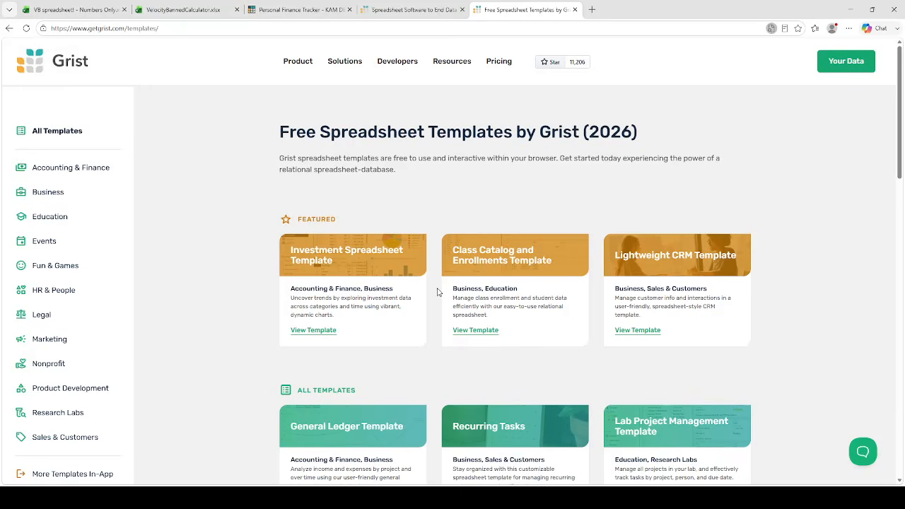
scroll(437, 291, "down", 4)
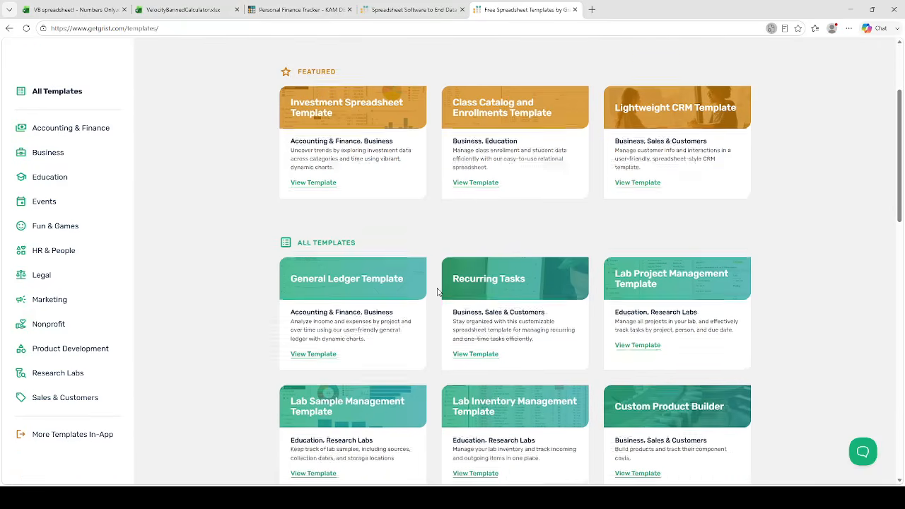
scroll(438, 291, "up", 4)
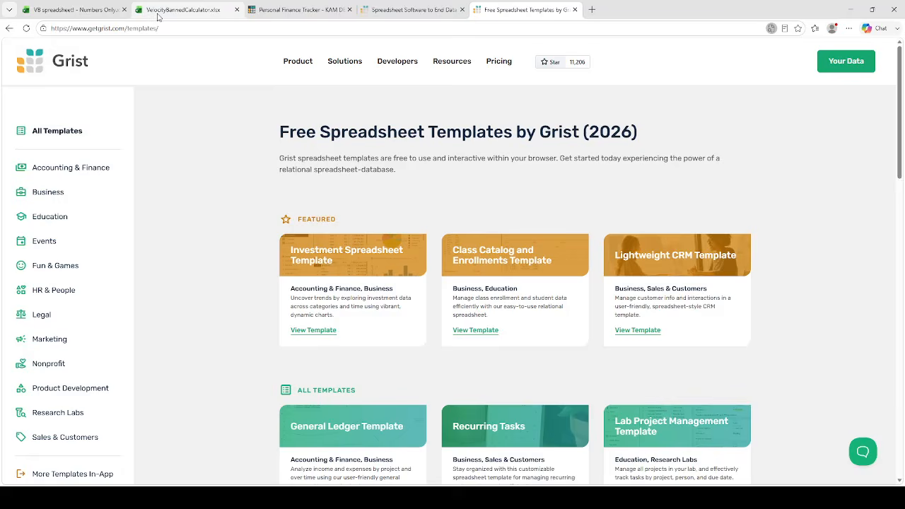
Switch to the VB spreadsheet in Excel and clear the Balance and Interest values from row 2 downward on the VB (4) sheet
left_click(80, 9)
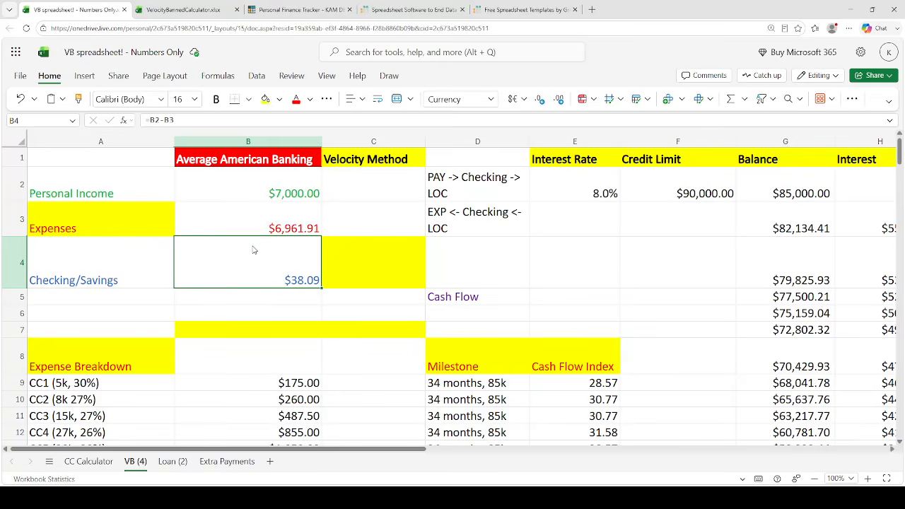
key("Right")
key("Right")
key("Right")
key("Right")
key("Right")
key("Up")
key("Up")
key("shift+Right")
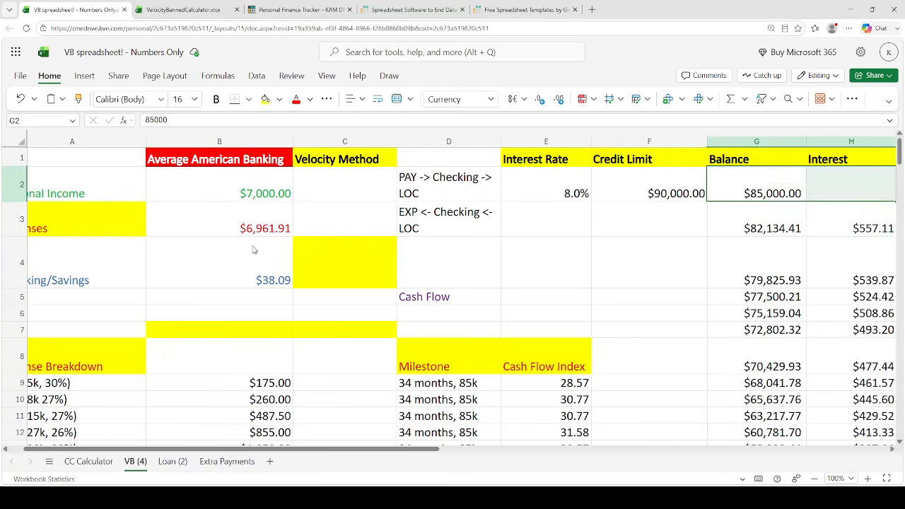
key("shift+Down")
key("shift+Down")
key("shift+Down")
key("shift+Down")
key("shift+Down")
key("shift+Down")
key("shift+Down")
key("shift+Down")
key("shift+Down")
key("shift+Down")
key("shift+Down")
key("shift+Down")
key("shift+Down")
key("shift+Down")
key("shift+Down")
key("shift+Down")
key("shift+Down")
key("shift+Down")
key("shift+Down")
key("shift+Down")
key("shift+Down")
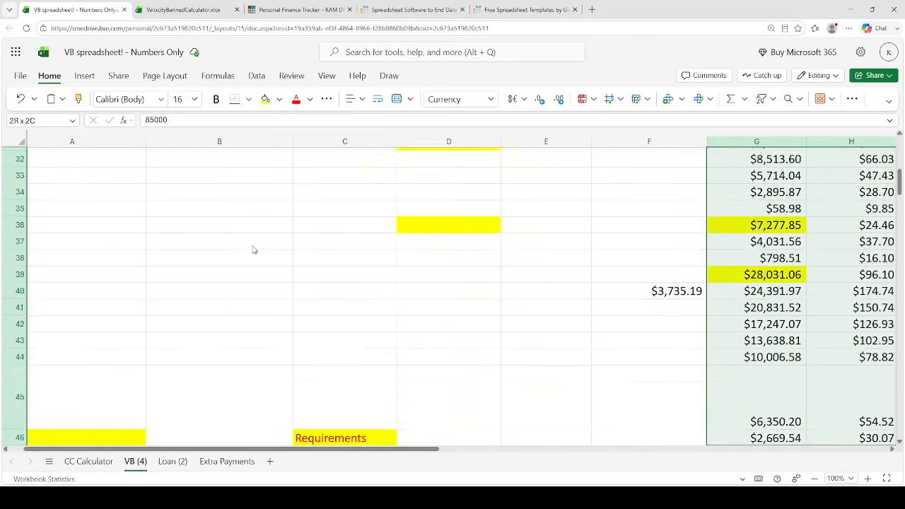
key("Delete")
Clear the remaining contents of columns F to H from row 3 downward
key("Up")
key("Down")
key("Down")
key("Left")
key("shift+Right")
key("shift+Right")
key("shift+Right")
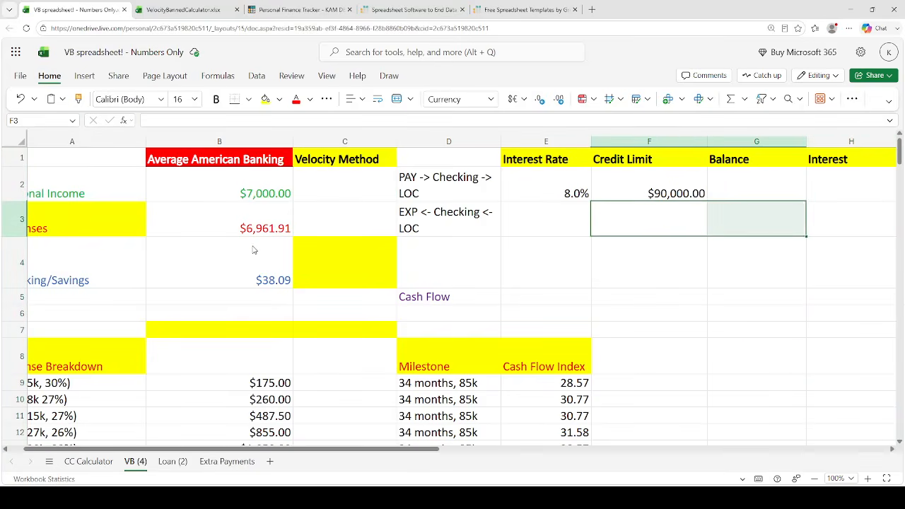
key("shift+Down")
key("shift+Left")
key("shift+Down")
key("shift+Down")
key("shift+Down")
key("shift+Down")
key("shift+Down")
key("shift+Down")
key("shift+Down")
key("shift+Down")
key("shift+Down")
key("shift+Down")
key("shift+Down")
key("shift+Down")
key("shift+Down")
key("shift+Down")
key("shift+Down")
key("shift+Down")
key("shift+Down")
key("shift+Down")
key("shift+Down")
key("shift+Down")
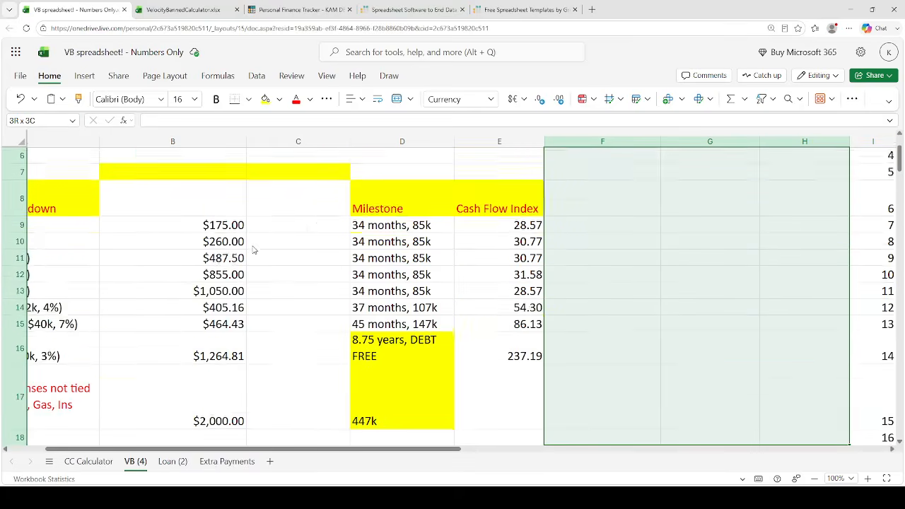
key("shift+Down")
key("shift+Down")
key("shift+Down")
key("shift+Down")
key("shift+Down")
key("shift+Down")
key("shift+Down")
key("shift+Down")
key("shift+Down")
key("shift+Down")
key("shift+Down")
key("shift+Down")
key("shift+Down")
key("shift+Down")
key("shift+Down")
key("shift+Down")
key("Delete")
Examine the Personal Income, Expenses and Checking/Savings amounts in the Average American Banking column at 160% zoom
key("Up")
key("Left")
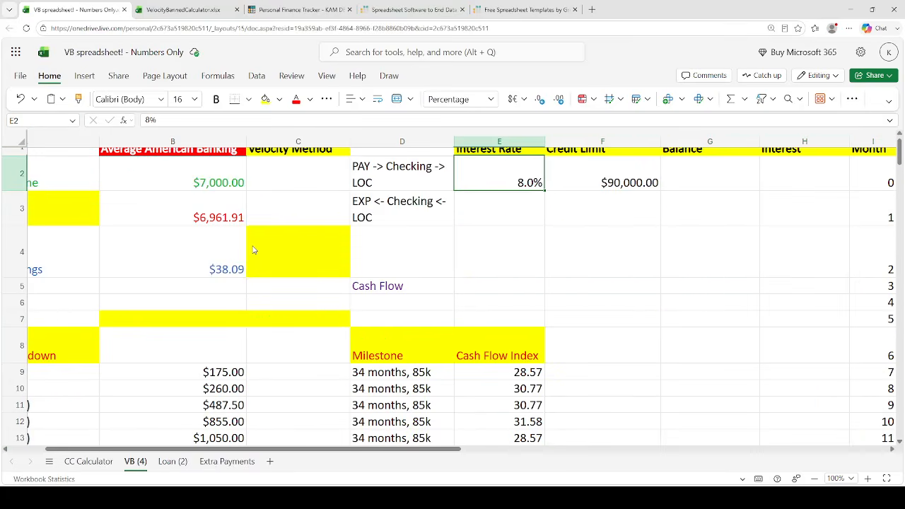
key("Left")
key("Left")
key("Left")
key("Left")
key("Up")
key("Right")
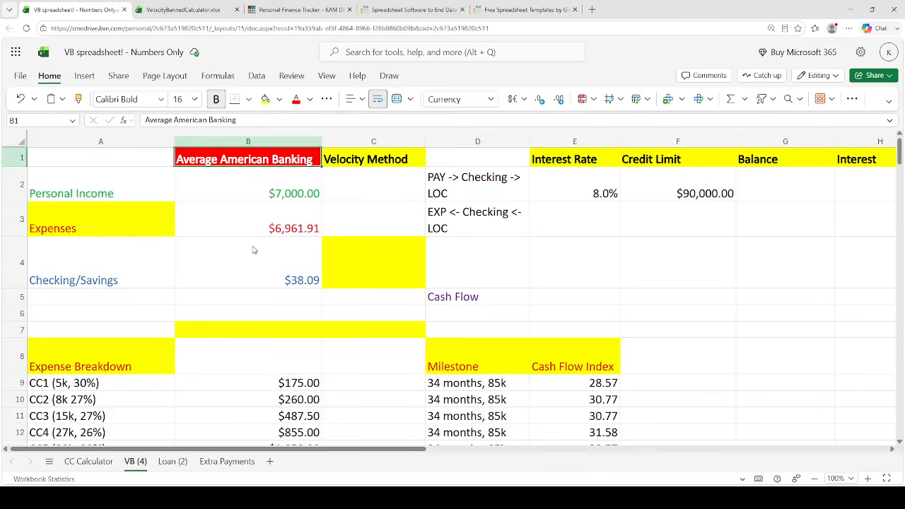
left_click(263, 191)
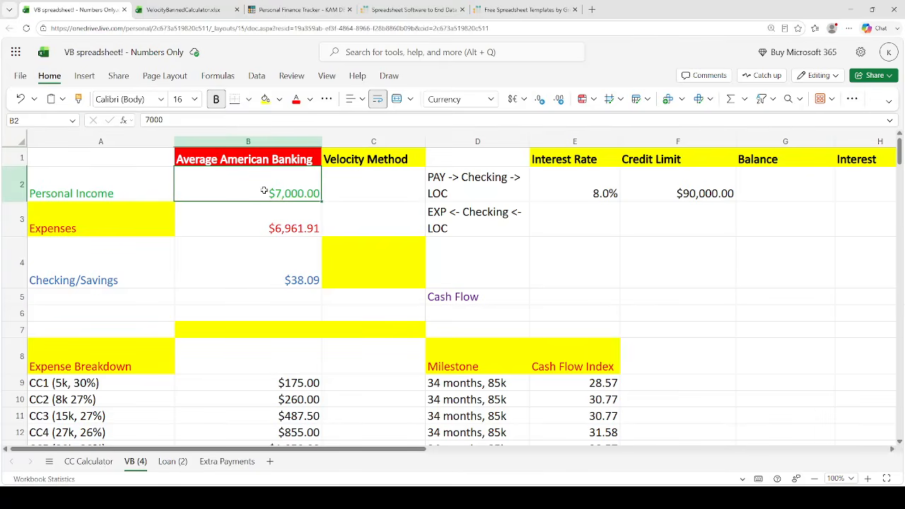
scroll(264, 190, "up", 2)
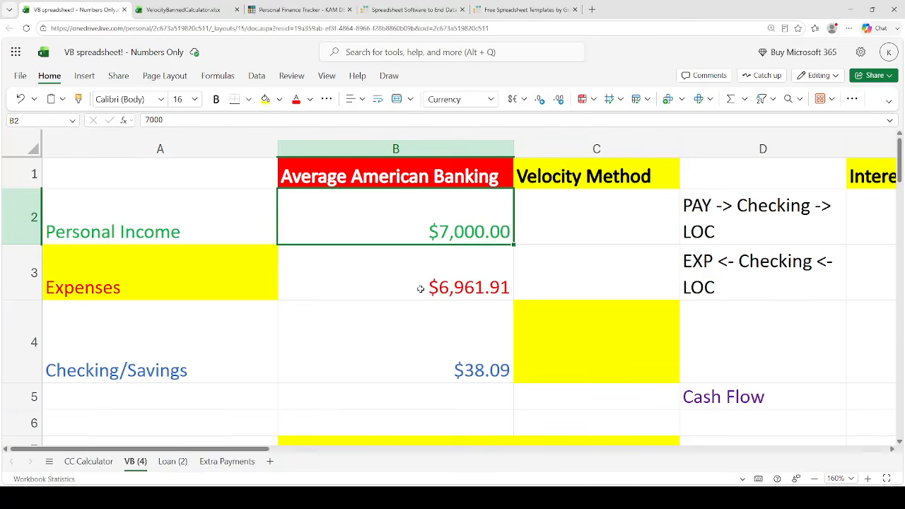
key("Left")
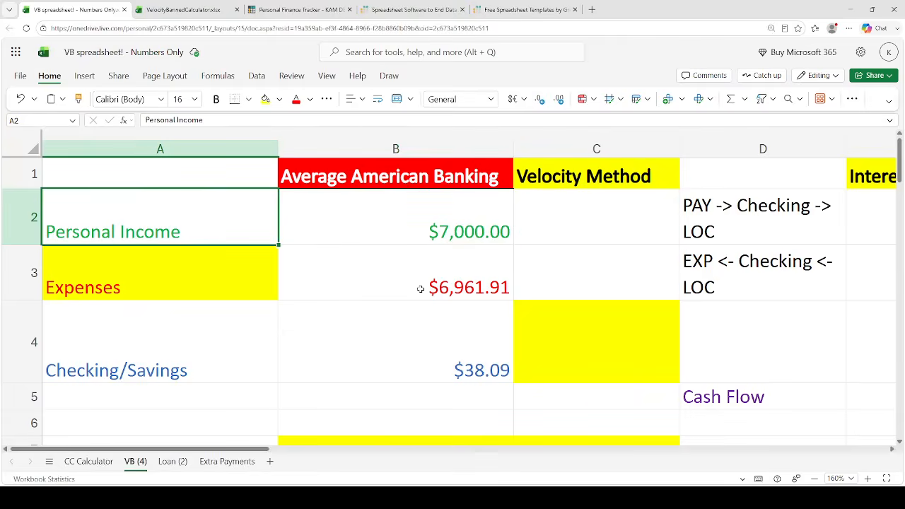
key("Down")
key("Down")
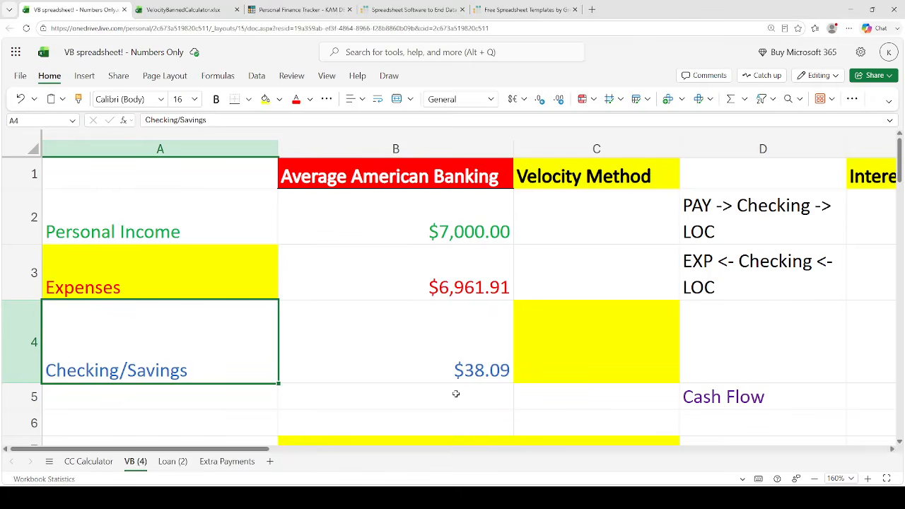
left_click(454, 370)
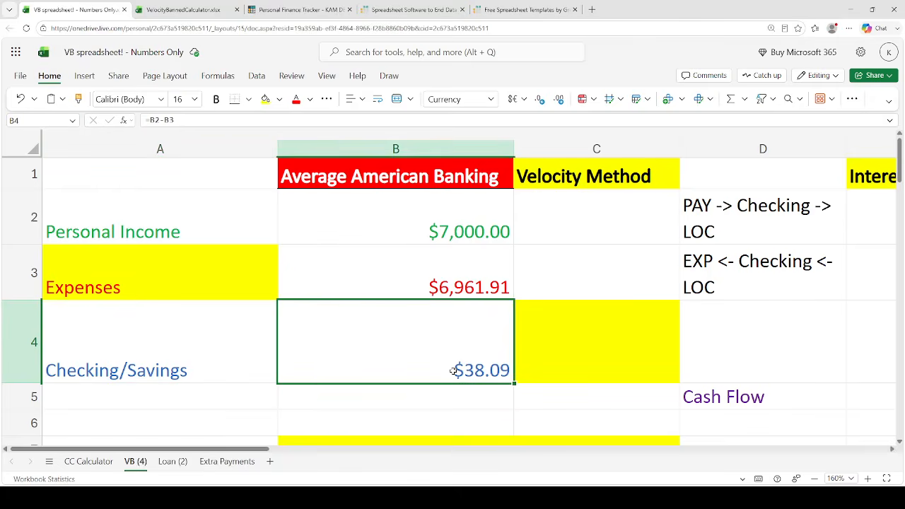
left_click(398, 215)
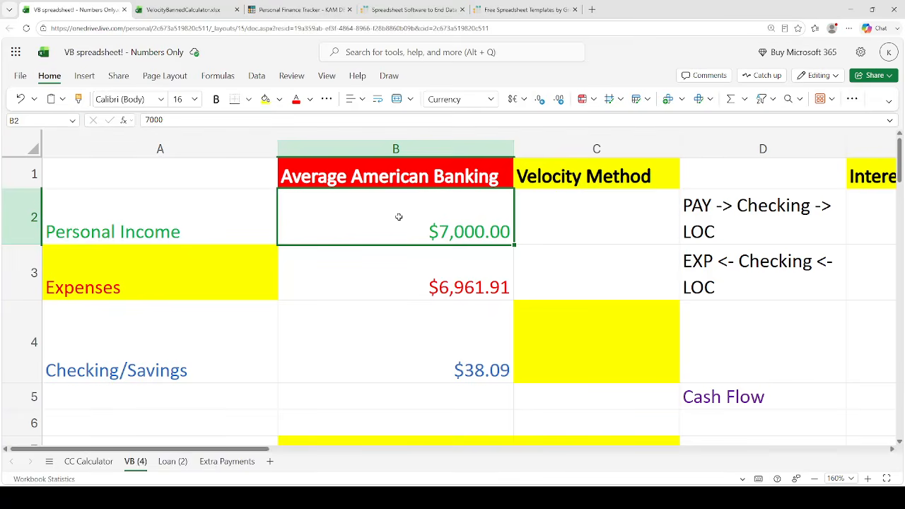
key("Down")
key("Down")
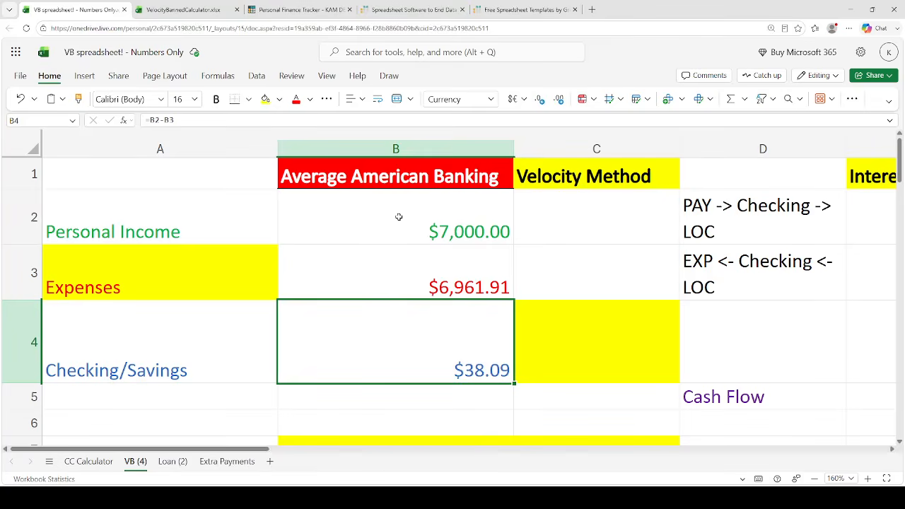
Switch to the Grist Personal Finance Tracker and review its Income, Lines of Credit, Expense and Budget pages
left_click(287, 7)
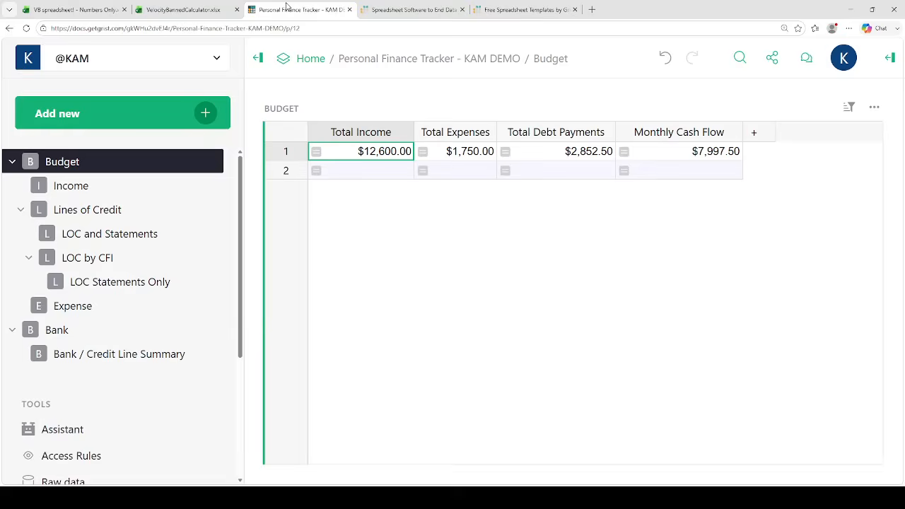
left_click(151, 194)
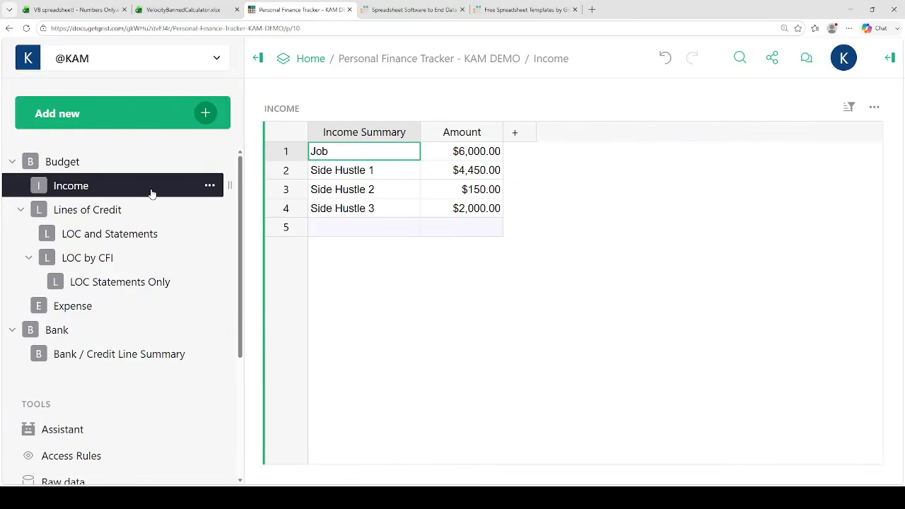
left_click(118, 220)
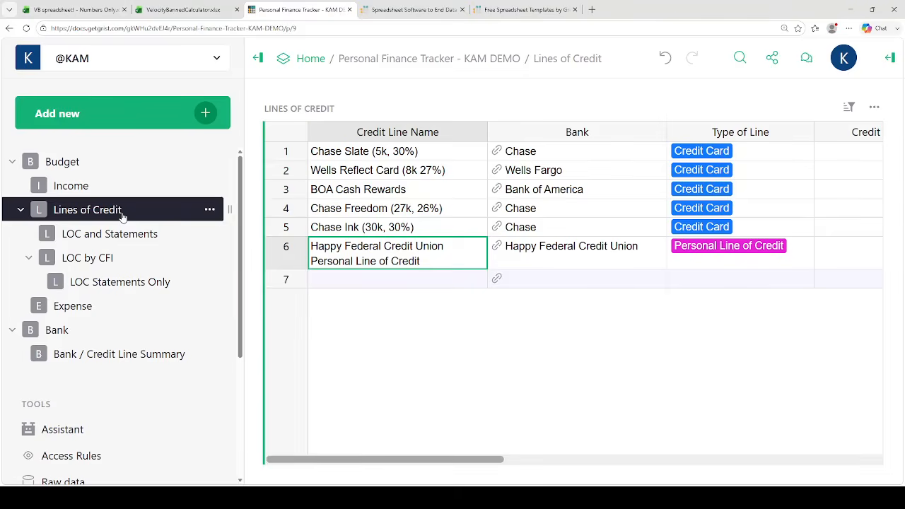
left_click(72, 306)
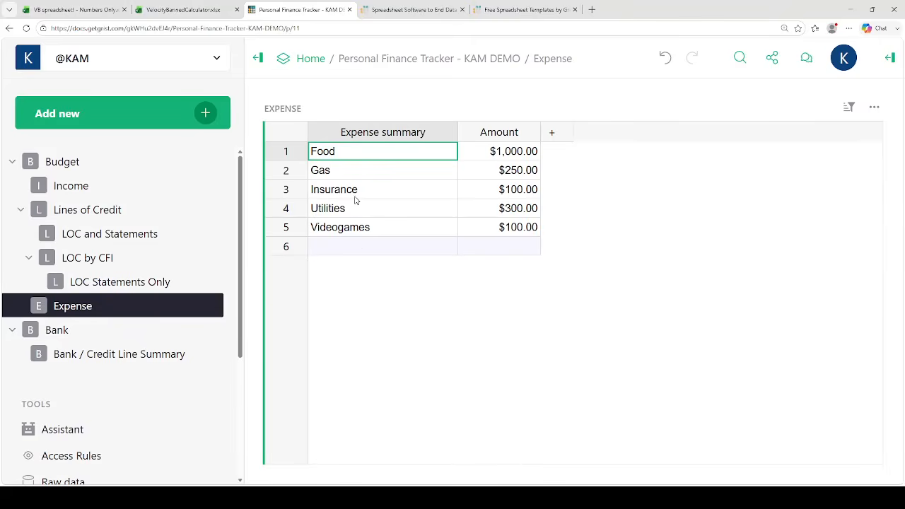
left_click(87, 162)
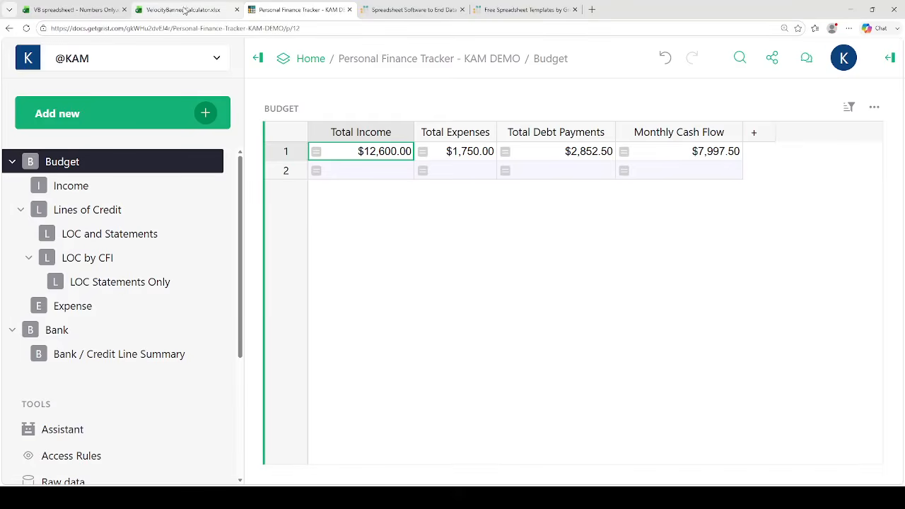
Return to the VB spreadsheet and examine the Average American Banking and Velocity Method headings with the Personal Income, Expenses and Checking/Savings rows
left_click(99, 13)
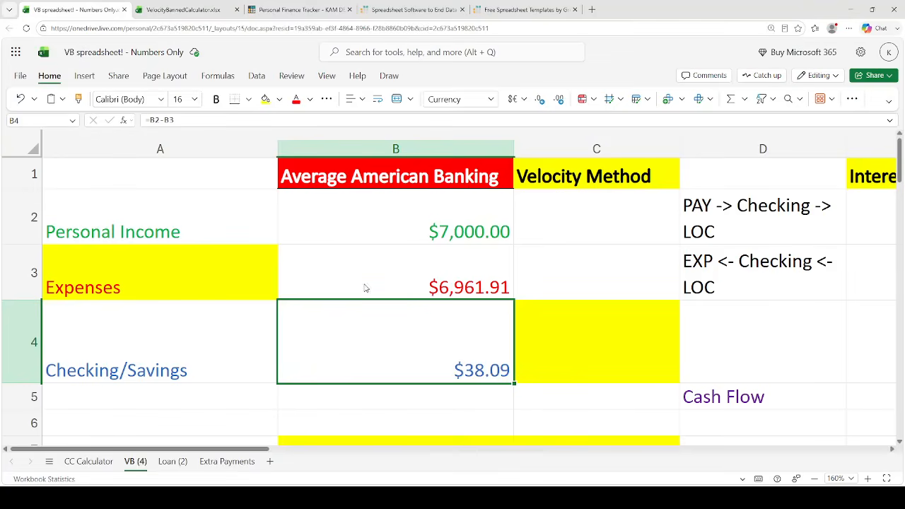
left_click(380, 273)
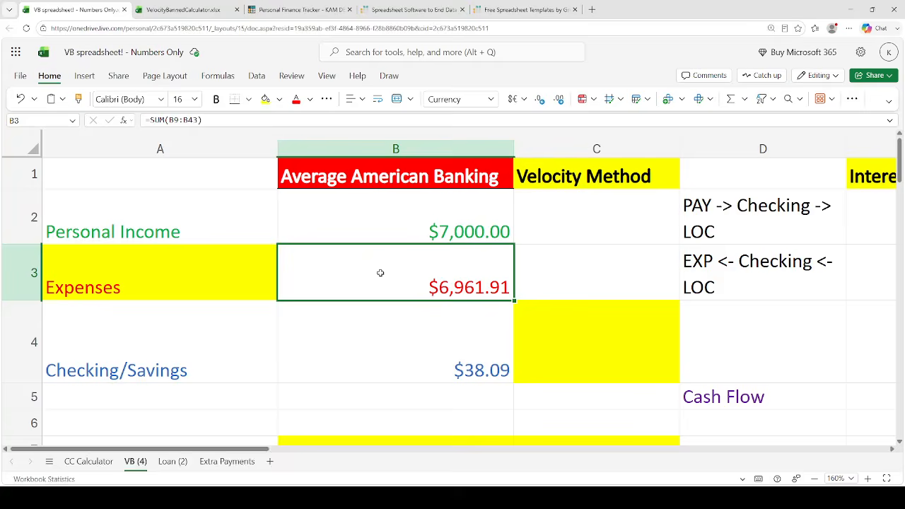
key("Up")
key("Up")
key("Right")
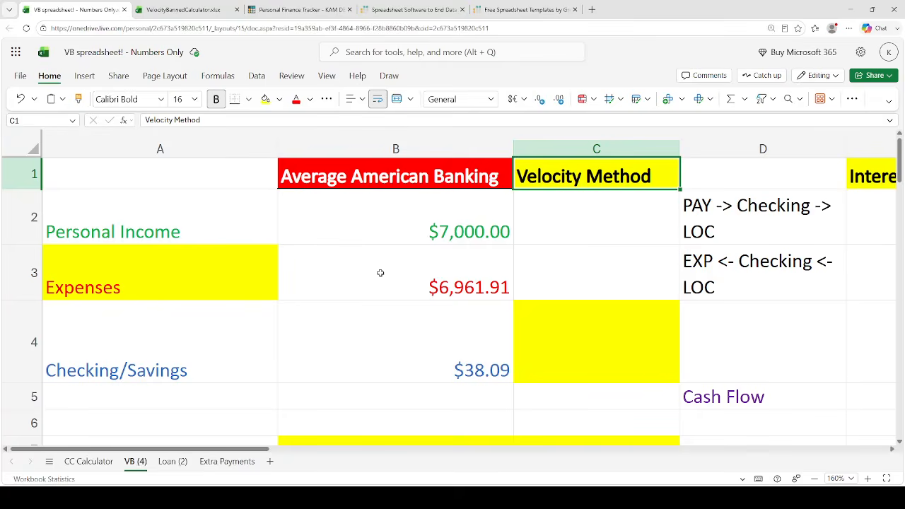
key("Left")
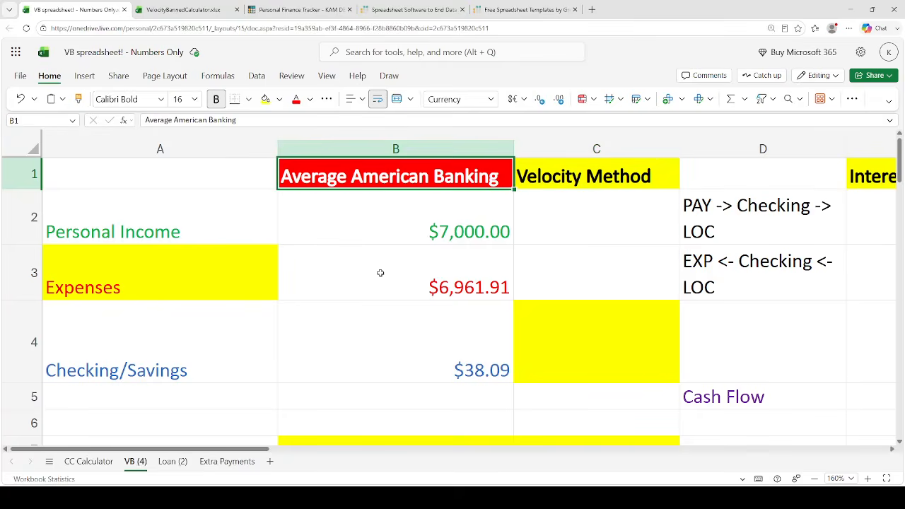
key("Down")
key("Down")
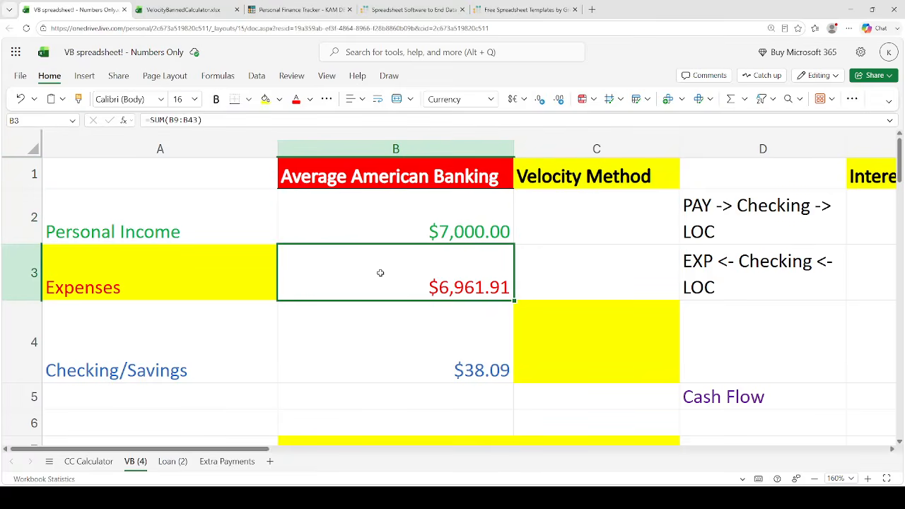
key("Up")
key("Down")
key("Down")
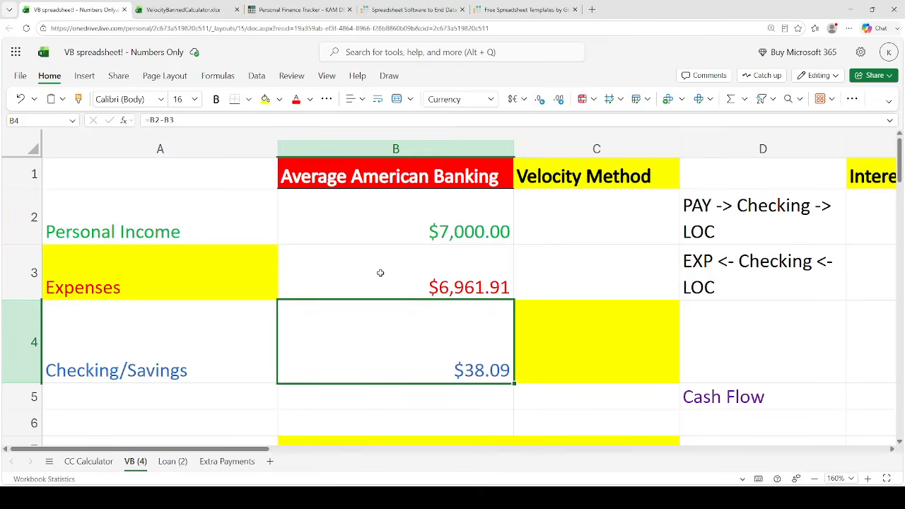
key("Left")
key("Up")
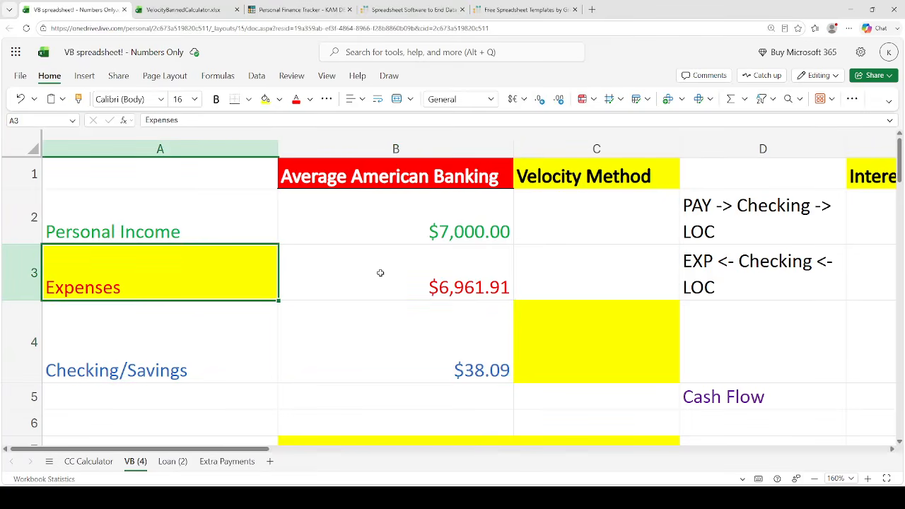
Examine the five credit card entries, CC1 to CC5, in the Expense Breakdown
key("Down")
key("Down")
key("Down")
key("Down")
key("Down")
key("Down")
key("Down")
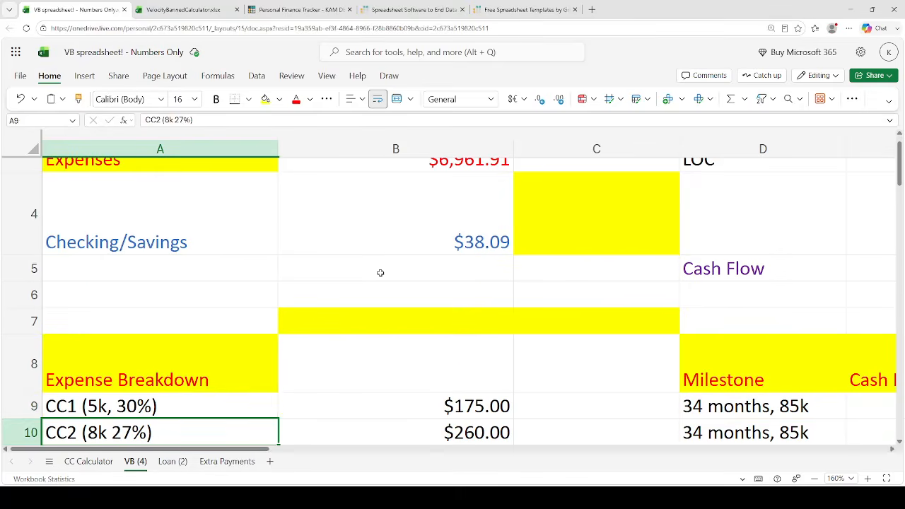
key("Up")
key("shift+Down")
key("shift+Down")
key("shift+Down")
key("shift+Down")
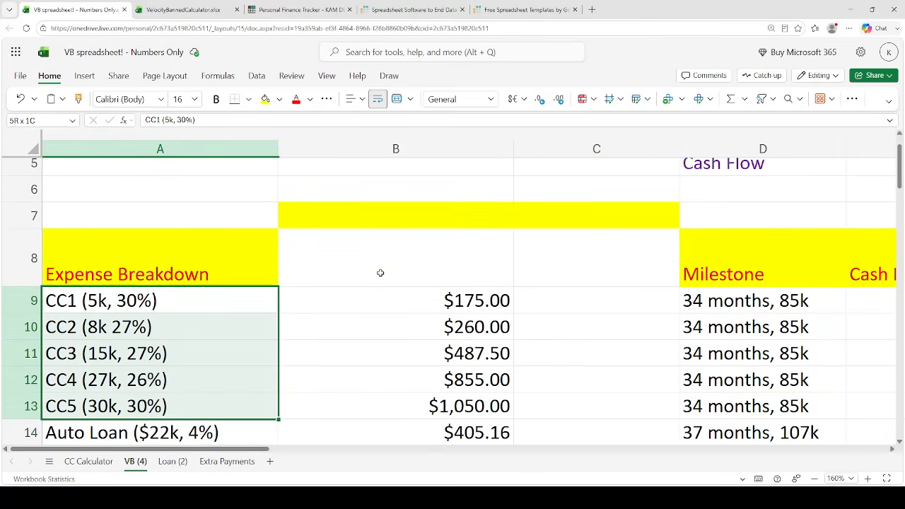
Examine the auto loan, student loan, mortgage and personal expenses rows in the Expense Breakdown
key("Down")
key("Down")
key("Down")
key("Down")
key("Down")
key("shift+Down")
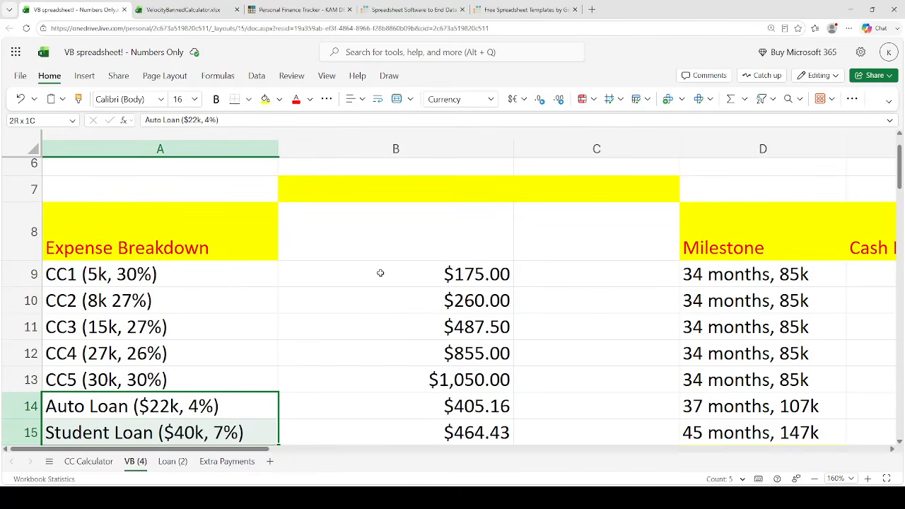
key("shift+Down")
key("Down")
key("Down")
key("Down")
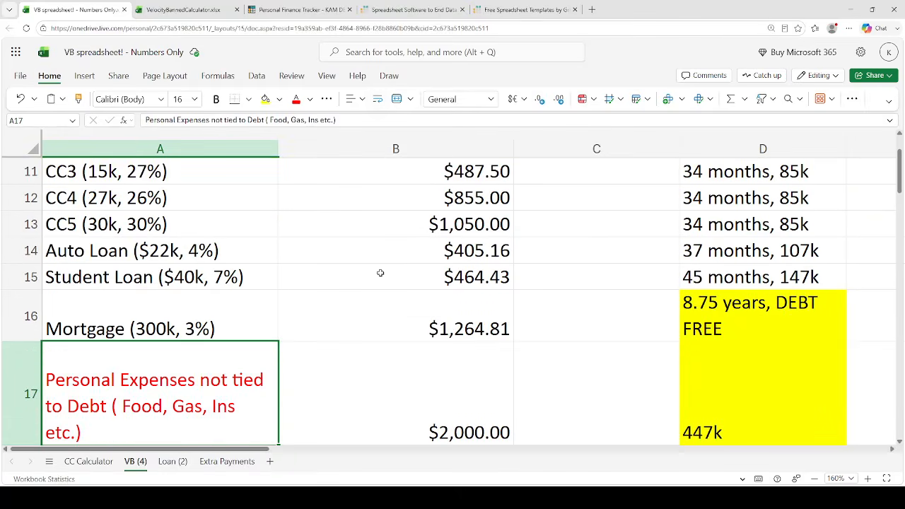
key("shift+Right")
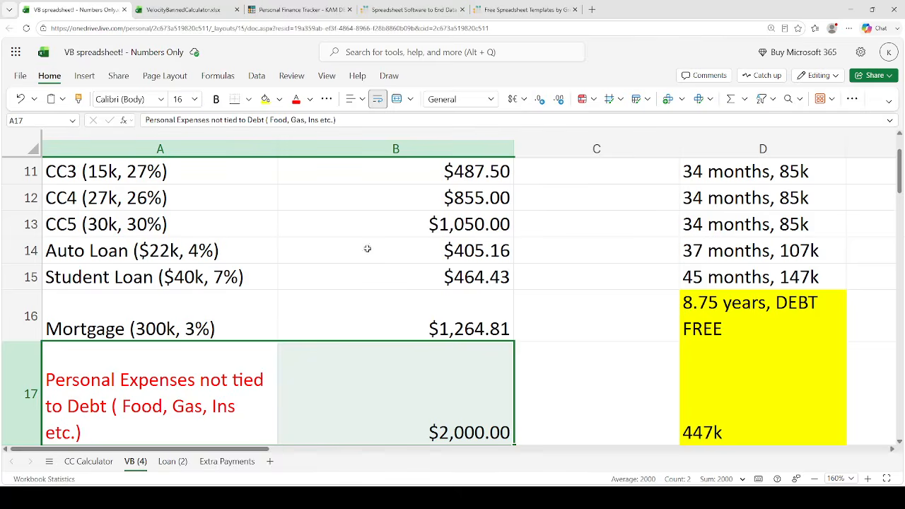
Switch to the Grist finance tracker, widen the Total Expenses column on the Budget page, and view the Expense page
left_click(290, 10)
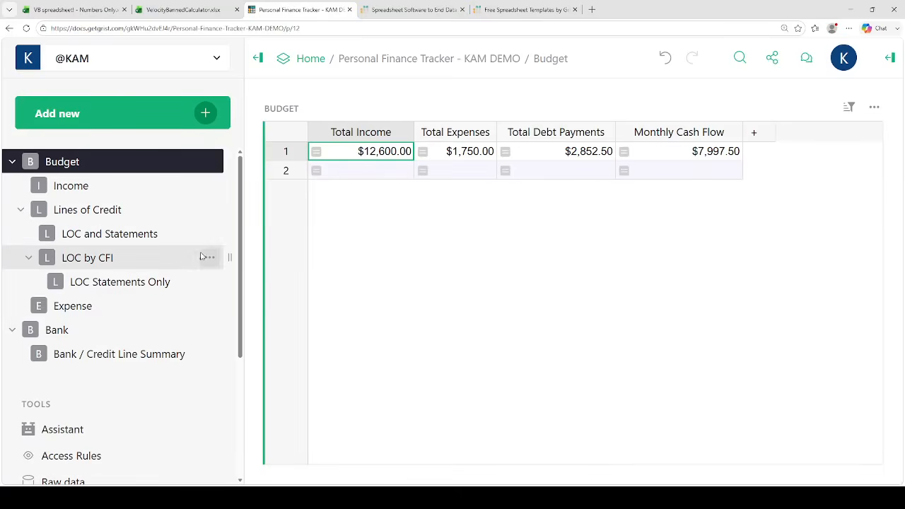
left_click(98, 183)
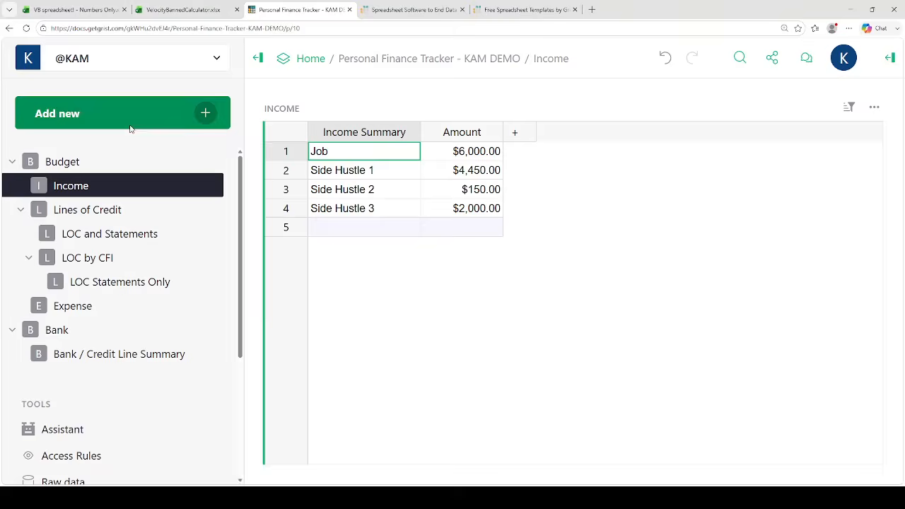
left_click(71, 161)
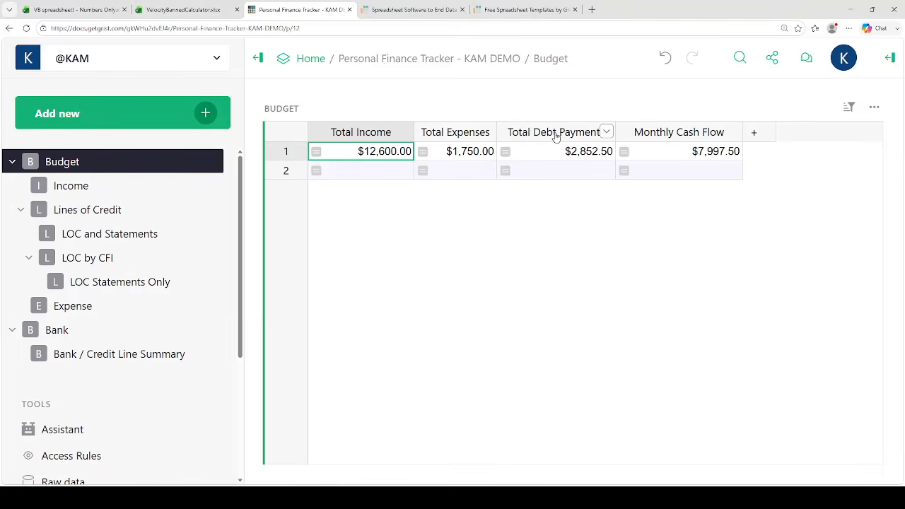
left_click_drag(497, 131, 515, 130)
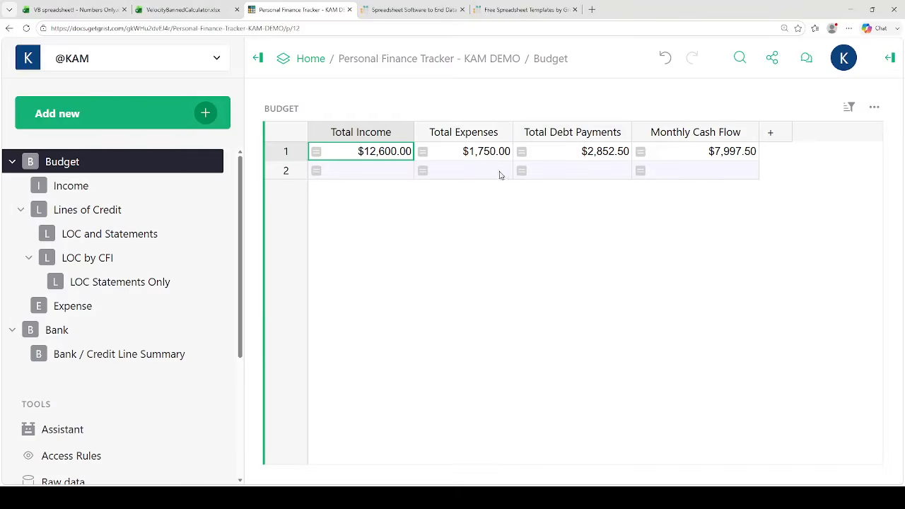
left_click(572, 135)
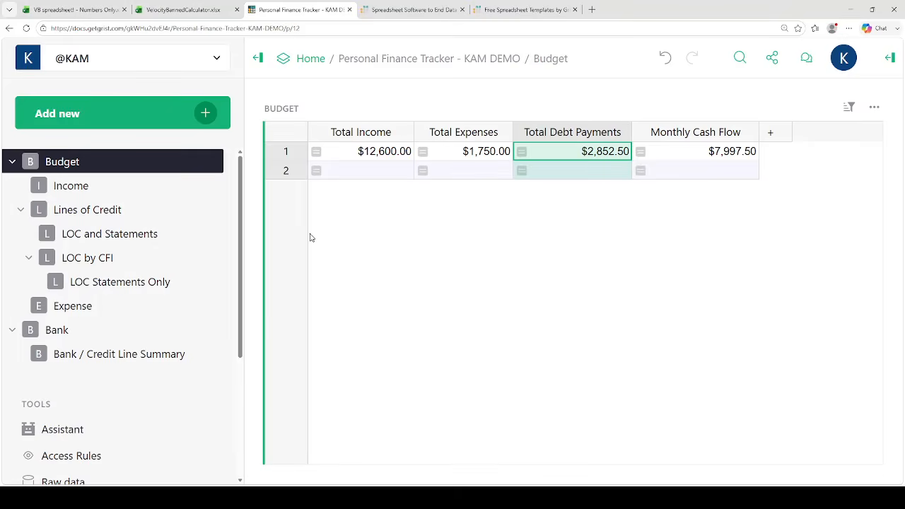
left_click(116, 305)
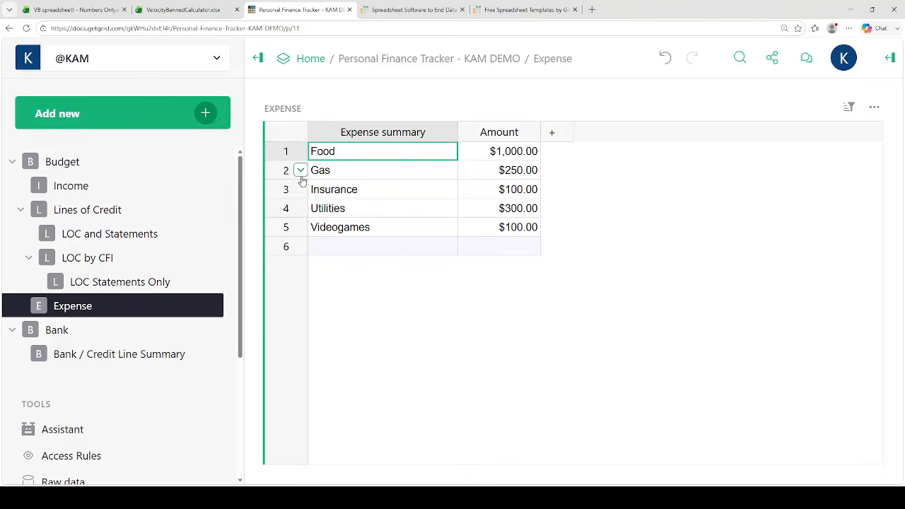
Return to the VB spreadsheet and highlight the personal expenses not tied to debt together with their amount
left_click(70, 9)
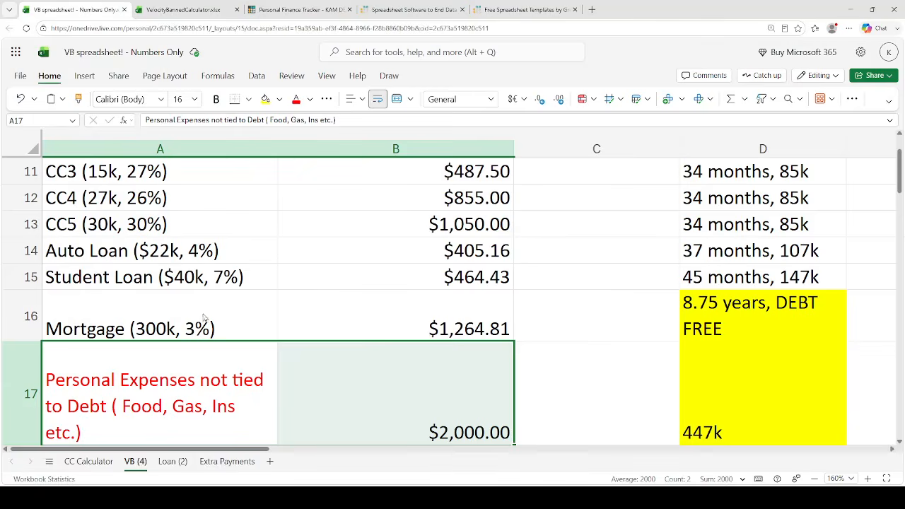
left_click(248, 382)
scroll(242, 356, "down", 6)
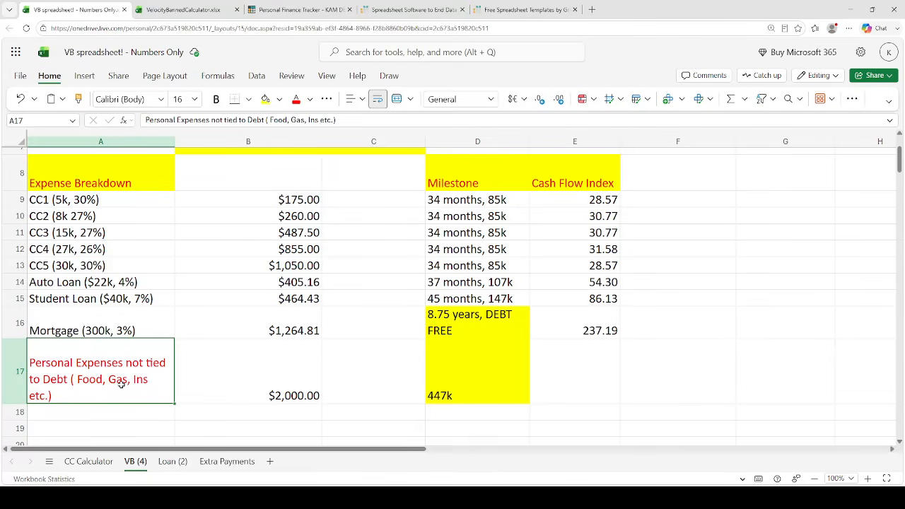
key("shift+Right")
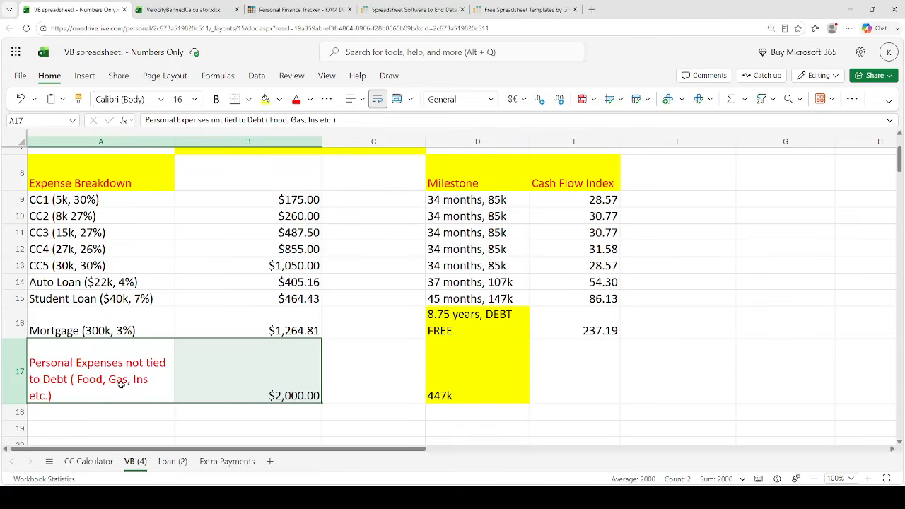
Clear the Milestone column entries from row 9 downward, leaving the Milestone heading in place
key("Up")
key("Up")
key("Right")
key("Up")
key("Up")
key("Up")
key("Right")
key("Up")
key("Up")
key("Right")
key("Up")
key("shift+Down")
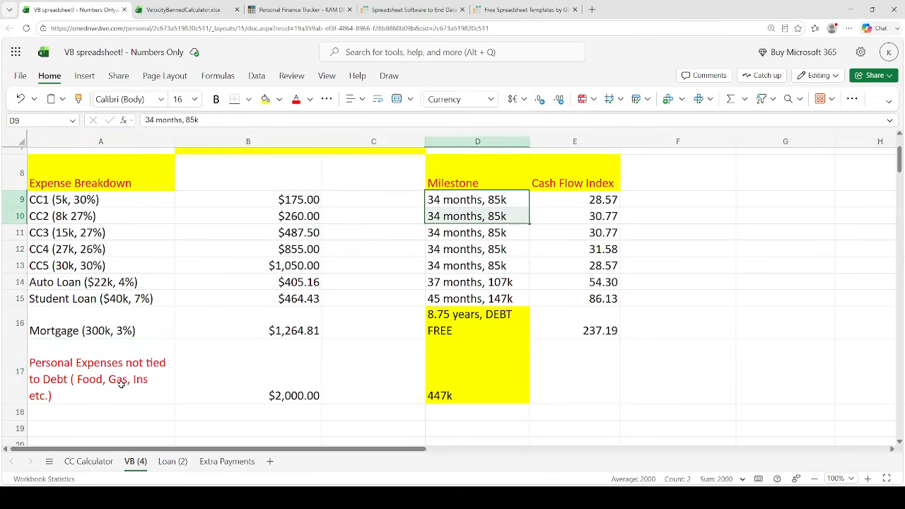
key("shift+Down")
key("ctrl+shift+Down")
key("Delete")
Copy the Personal Income and Expenses cells from Average American Banking into the Velocity Method column
key("ctrl+Up")
key("ctrl+Up")
key("ctrl+Up")
key("ctrl+Up")
key("ctrl+Up")
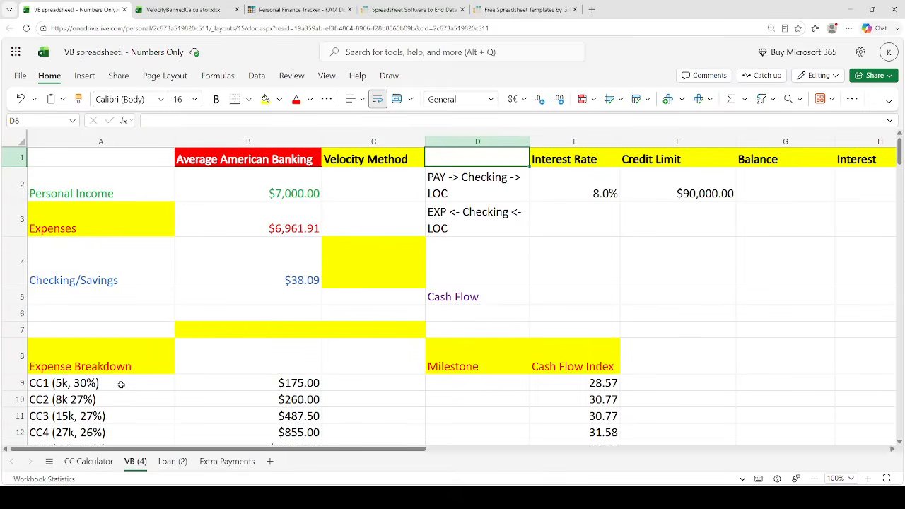
key("Left")
key("Down")
key("Left")
key("shift+Down")
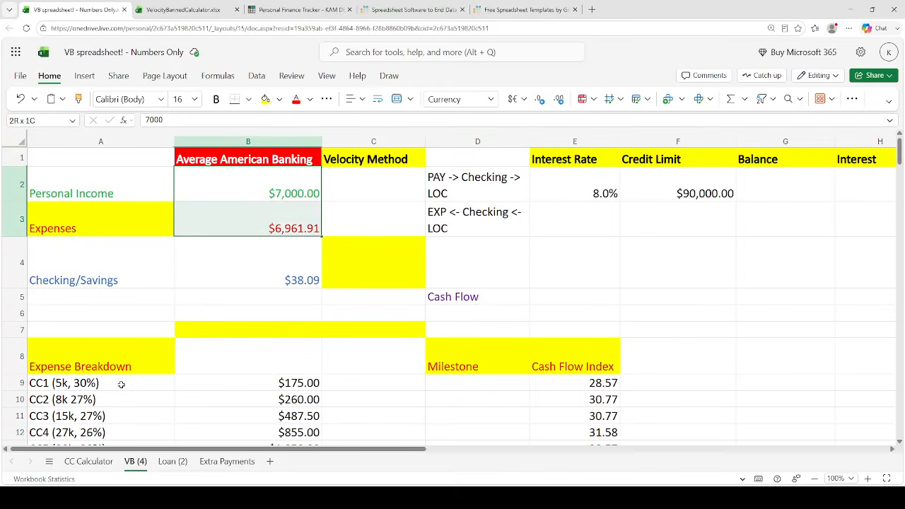
key("ctrl+c")
key("Right")
key("ctrl+v")
Copy the Expense Breakdown amounts in column B from row 9 downward into the Velocity Method column
key("Left")
key("Down")
key("Down")
key("Down")
key("Down")
key("Down")
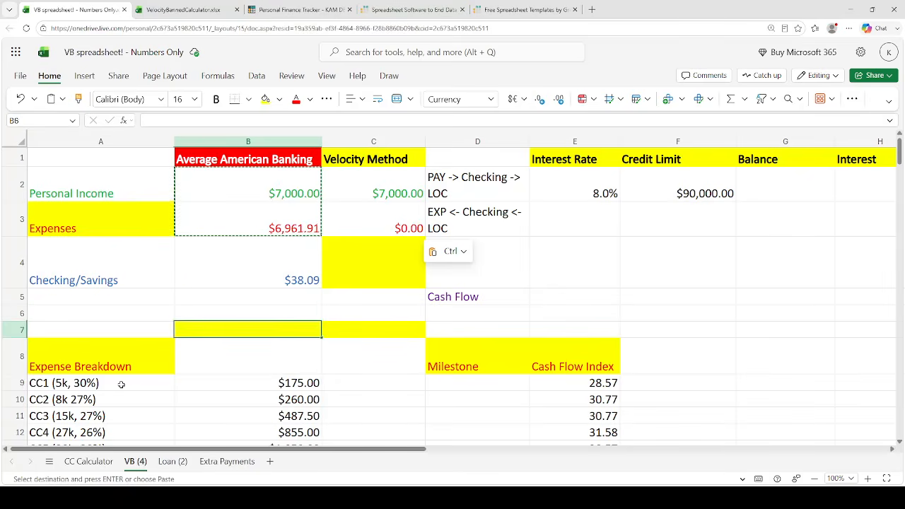
key("Down")
key("Down")
key("shift+Down")
key("ctrl+shift+Down")
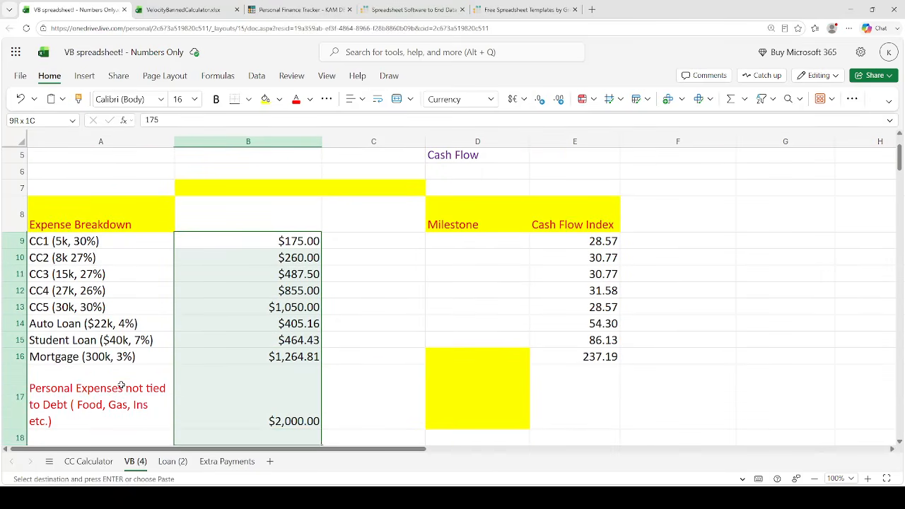
key("ctrl+c")
key("Right")
key("ctrl+v")
key("ctrl+Up")
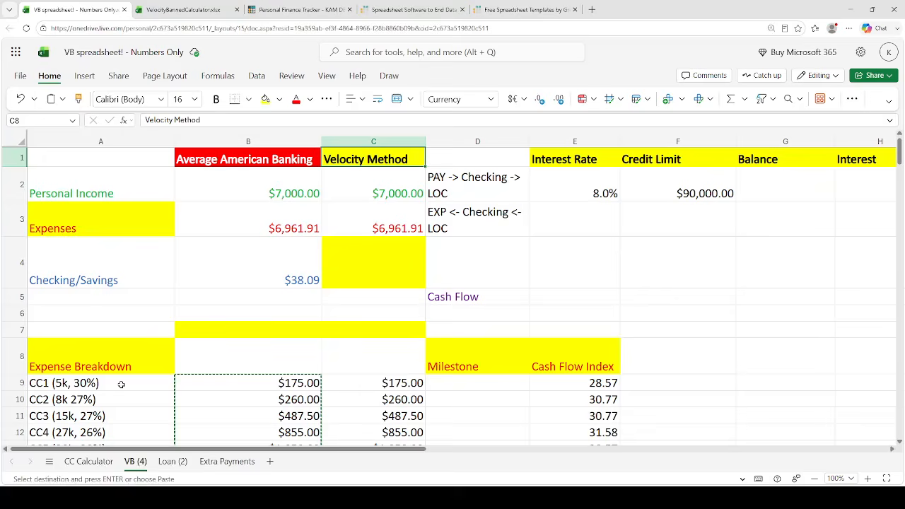
Set the Velocity Method's Checking/Savings amount in C4 to 0
key("Down")
key("Down")
key("Down")
scroll(255, 318, "up", 1)
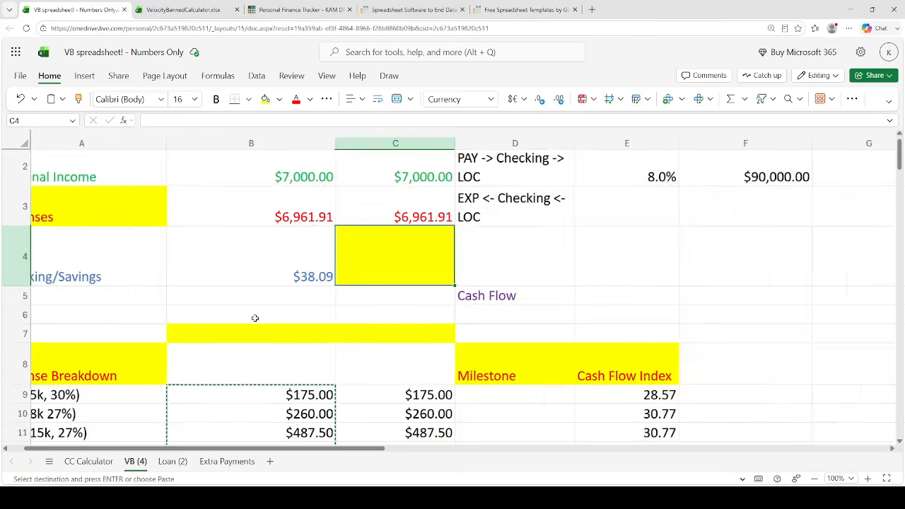
scroll(254, 318, "up", 5)
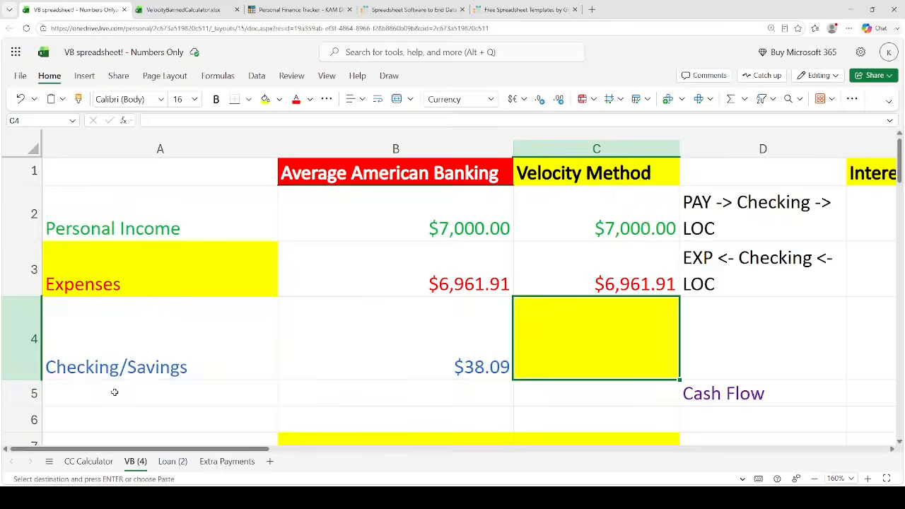
type("0")
key("Return")
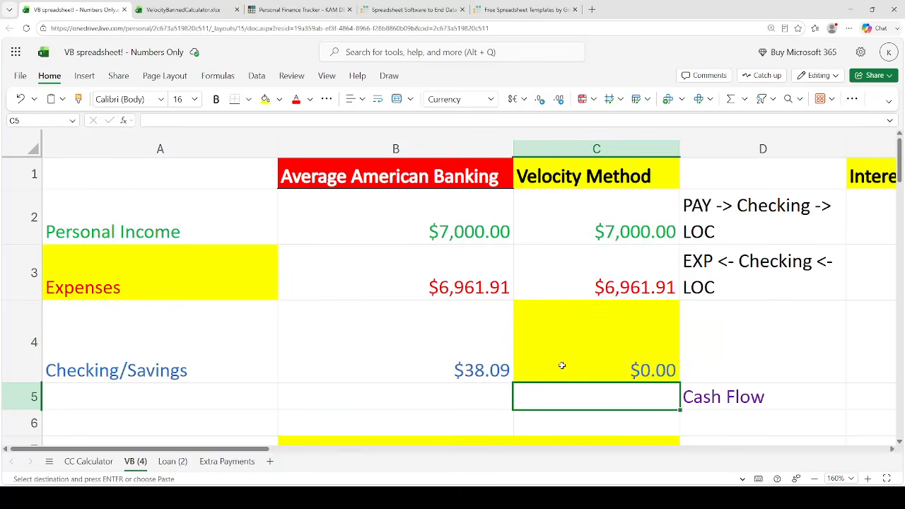
Calculate the Velocity Method's Cash Flow in C5 with the formula =C2-C3
left_click(563, 366)
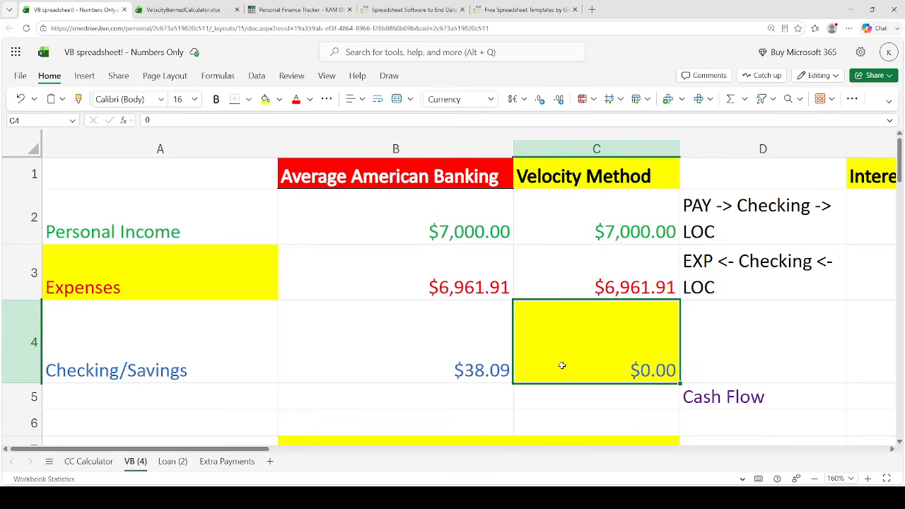
key("Left")
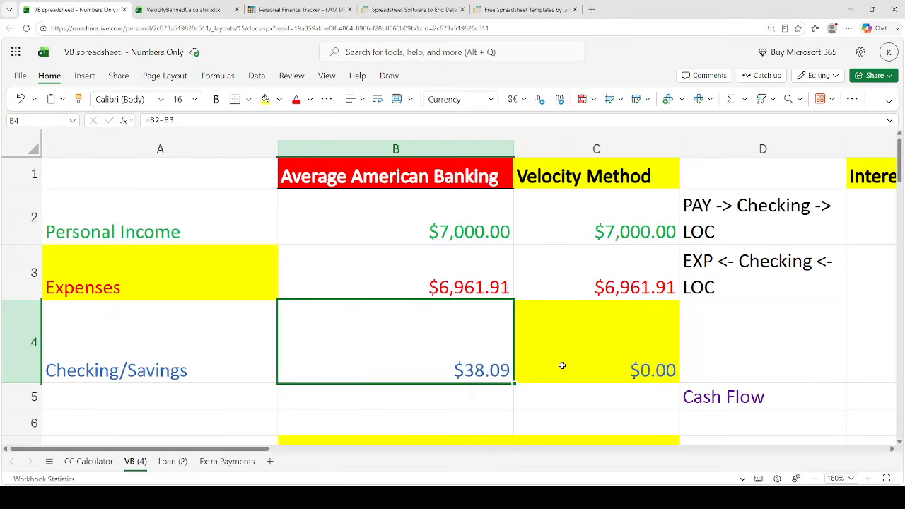
key("Down")
key("Right")
type("=c2-c3")
key("Return")
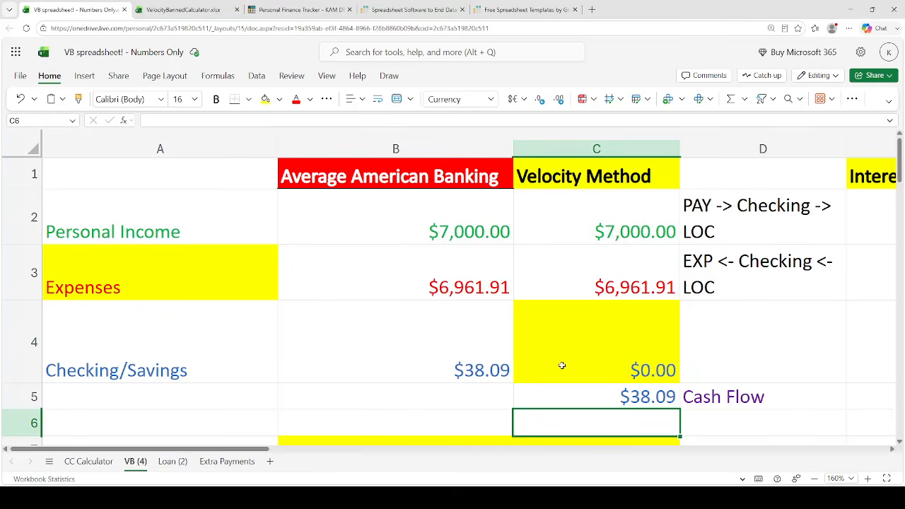
Compare the income, expenses and leftover amounts in the Average American Banking and Velocity Method columns
key("Up")
key("Up")
key("Up")
key("Up")
key("Up")
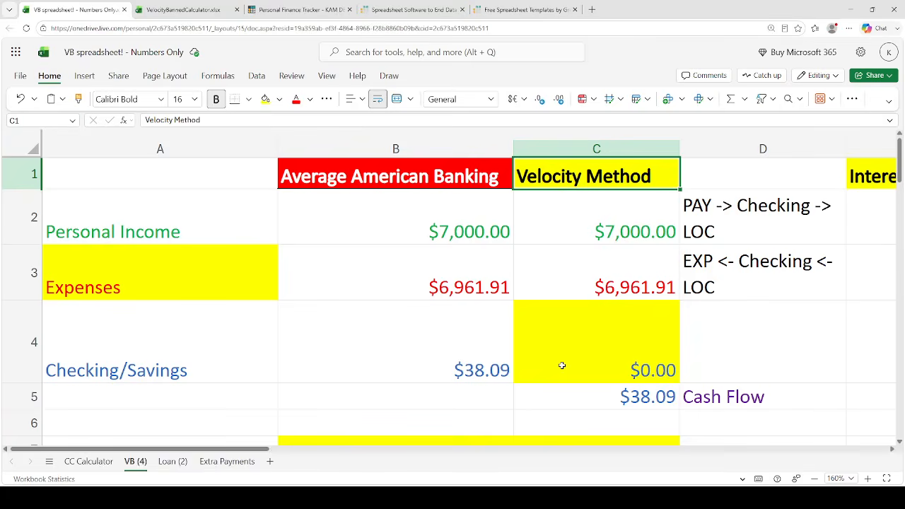
key("Left")
key("Right")
key("Down")
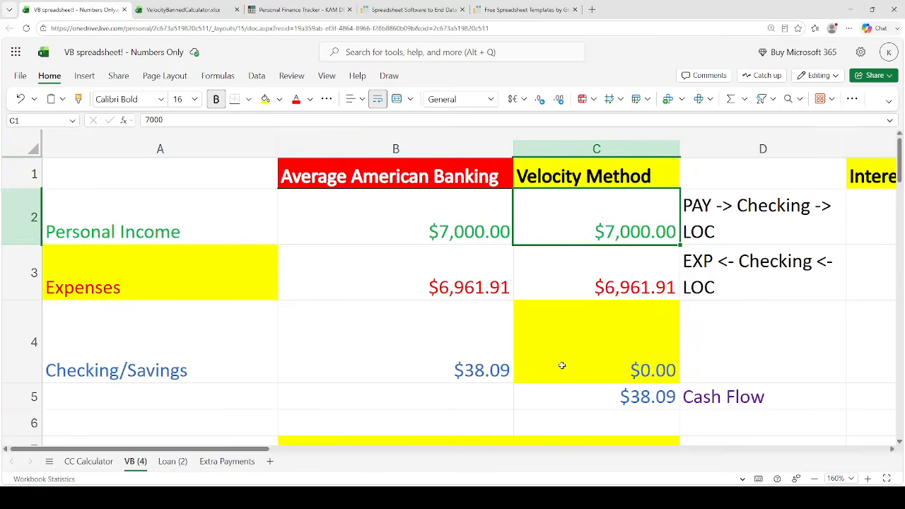
key("Down")
key("Down")
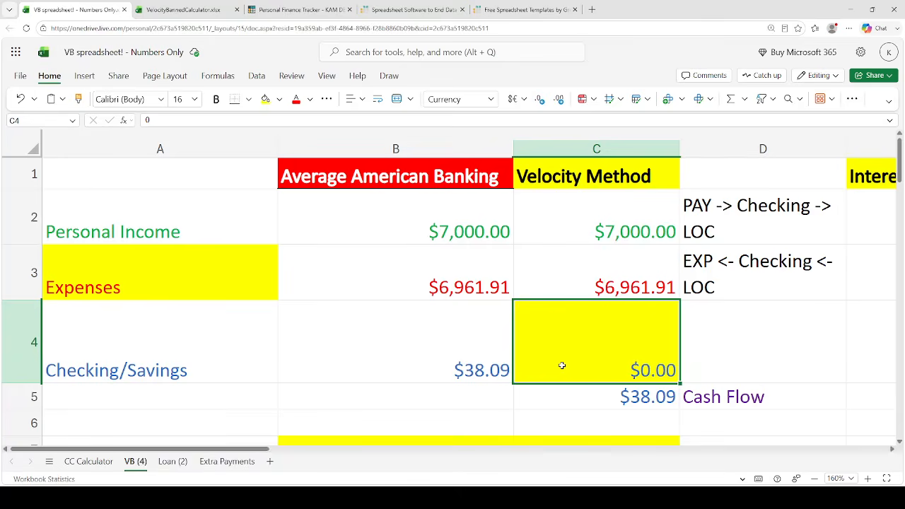
key("Up")
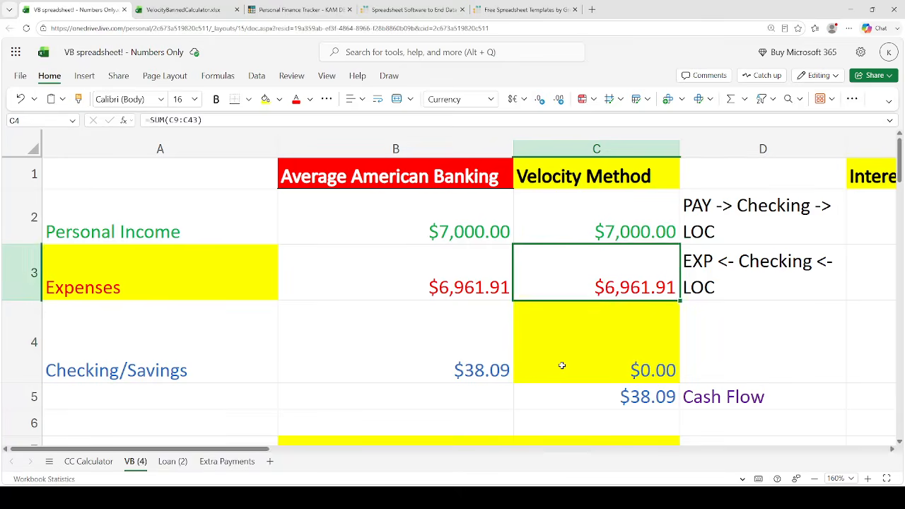
key("Up")
key("Up")
key("Left")
key("Down")
key("Down")
key("Down")
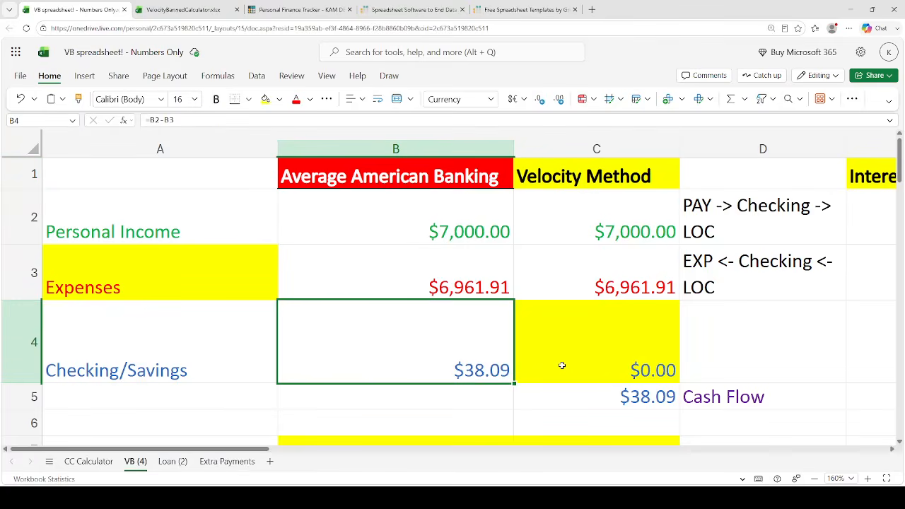
key("Right")
key("Down")
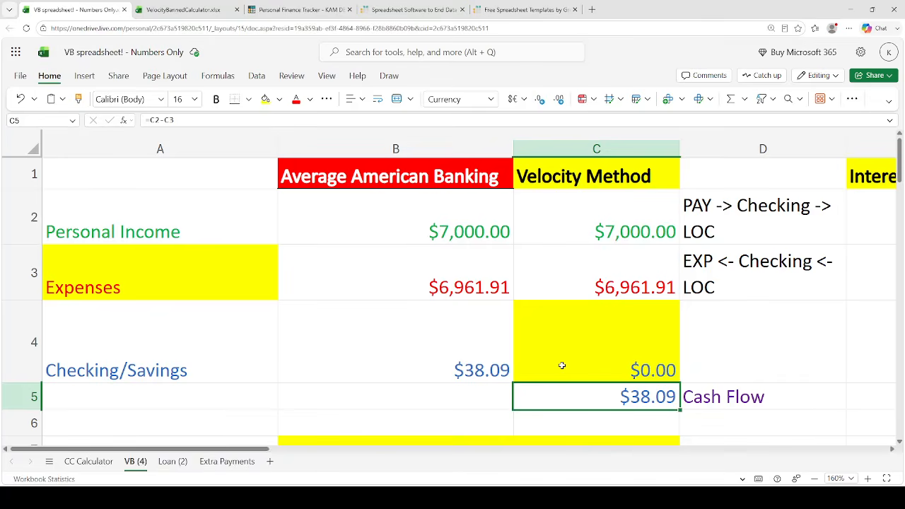
key("Left")
key("Up")
key("Up")
key("Up")
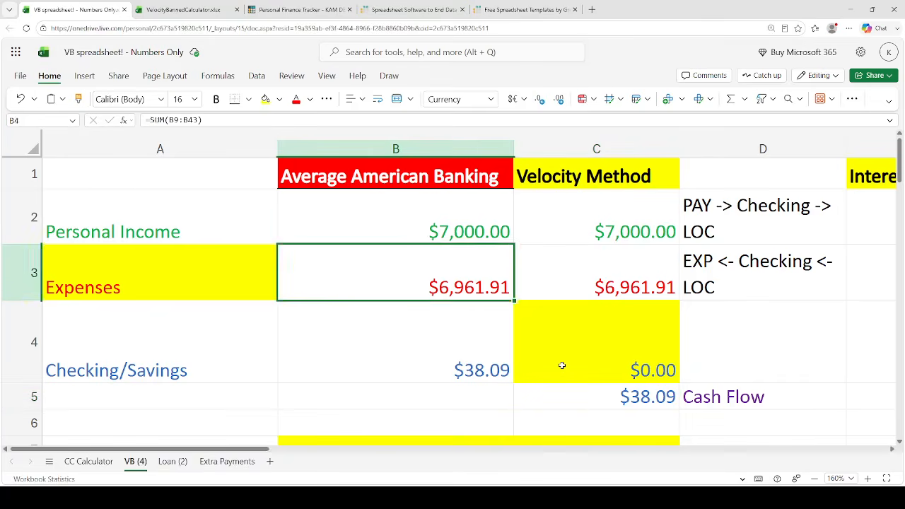
Examine the line of credit's Interest Rate and Credit Limit values in row 2
key("Right")
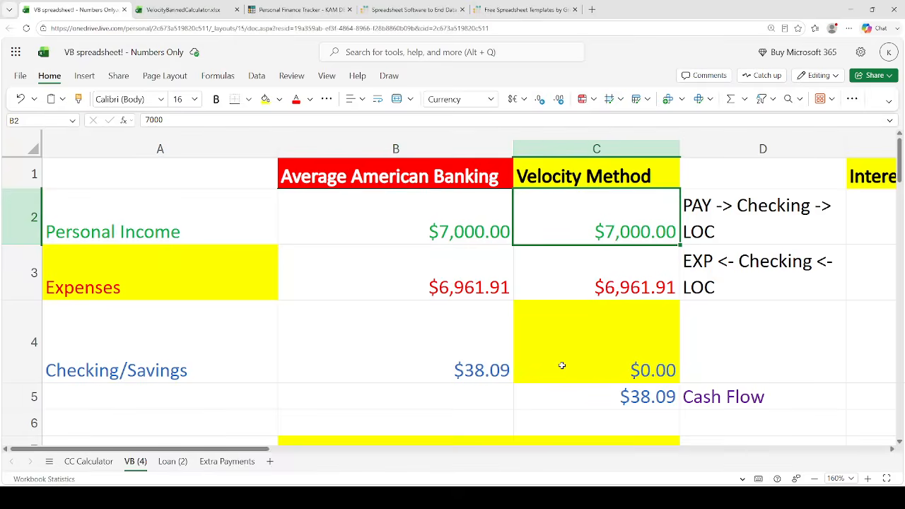
key("Right")
key("Right")
key("Right")
key("Right")
key("Left")
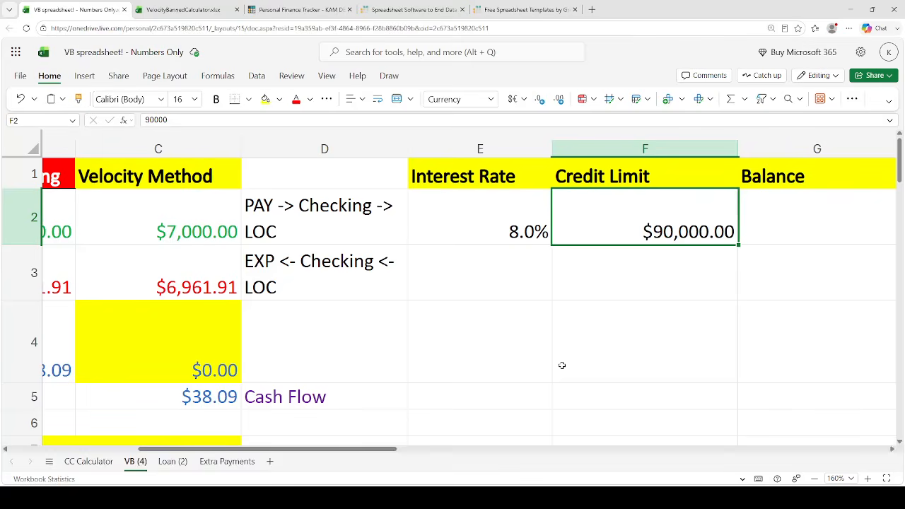
Switch to the Grist Personal Finance Tracker and examine the Type of Line choices in the Lines of Credit table
left_click(290, 9)
left_click(110, 205)
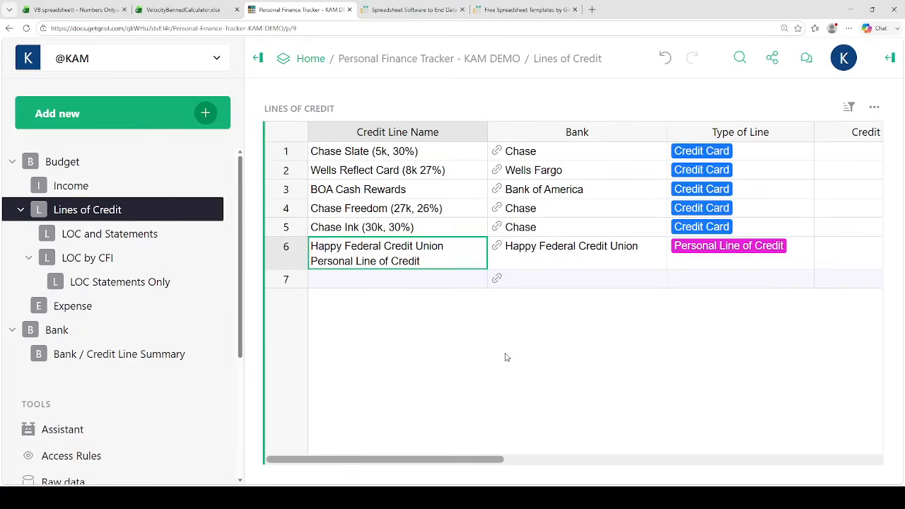
left_click(741, 158)
double_click(741, 154)
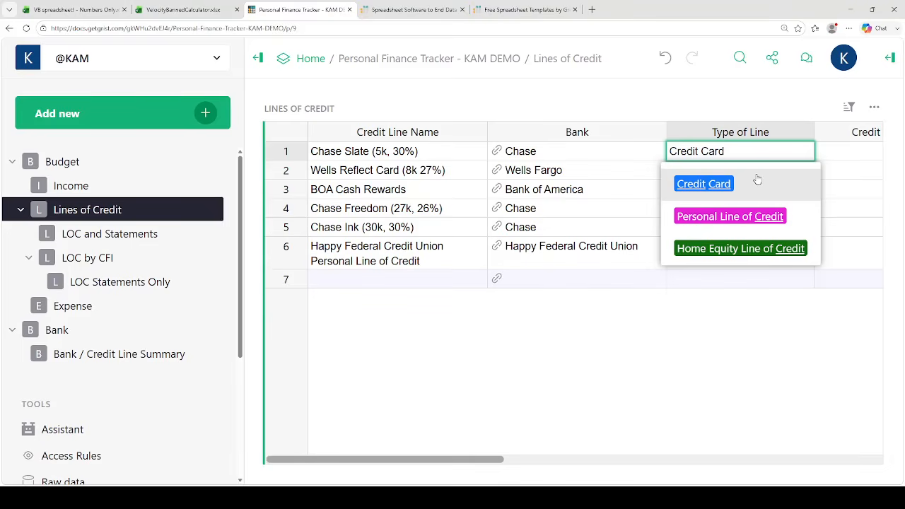
left_click(672, 351)
Return to the Excel spreadsheet and review the income, the Expense Breakdown debts and the line of credit's interest rate
left_click(70, 9)
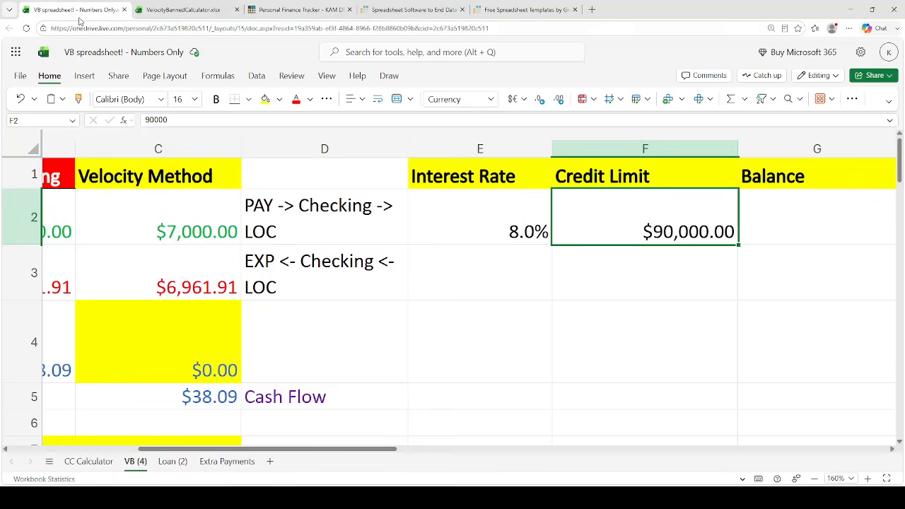
left_click(189, 235)
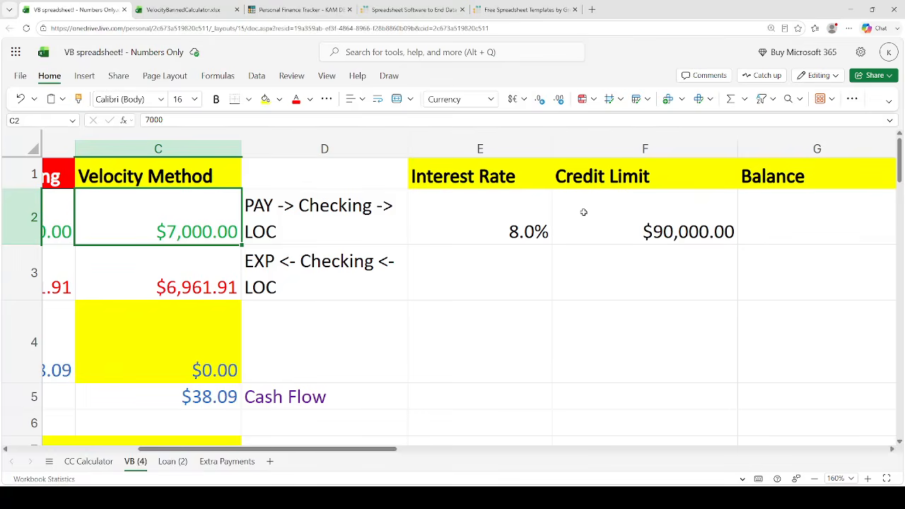
left_click_drag(266, 454, 86, 419)
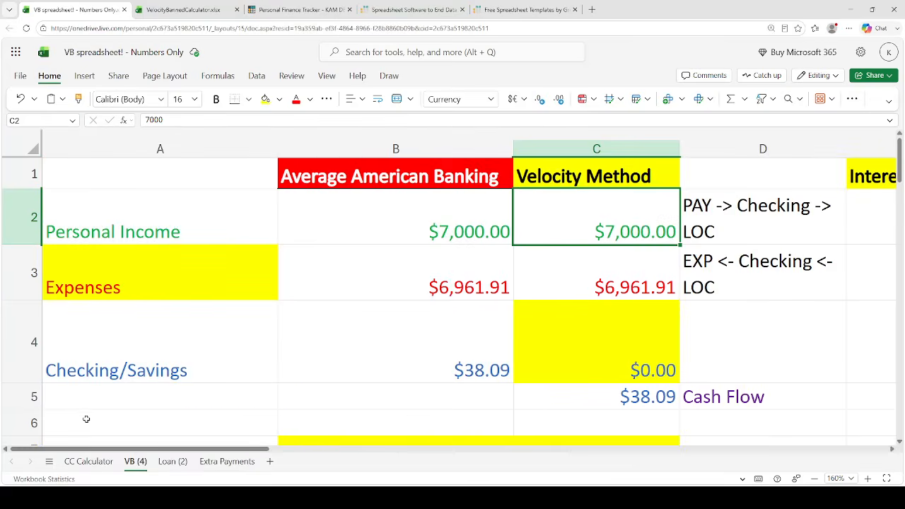
left_click(227, 364)
scroll(225, 359, "down", 5, "ctrl")
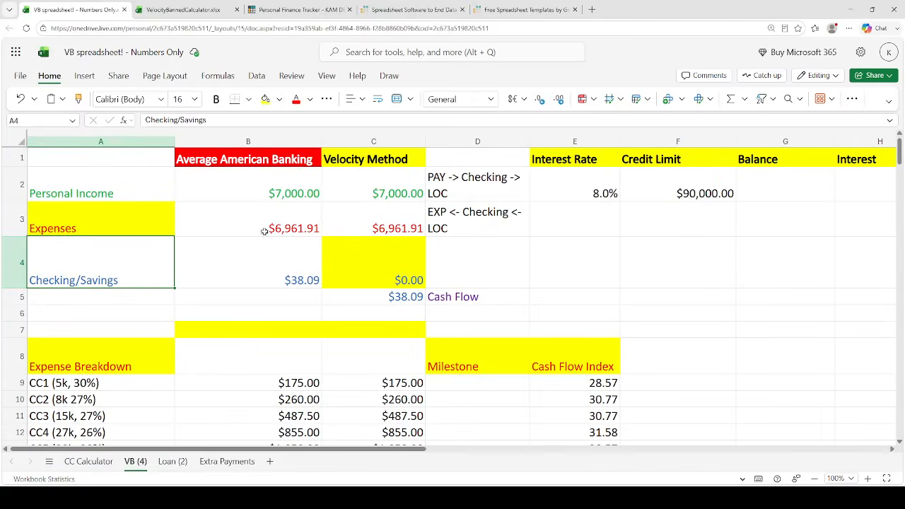
left_click(275, 188)
scroll(91, 347, "down", 1)
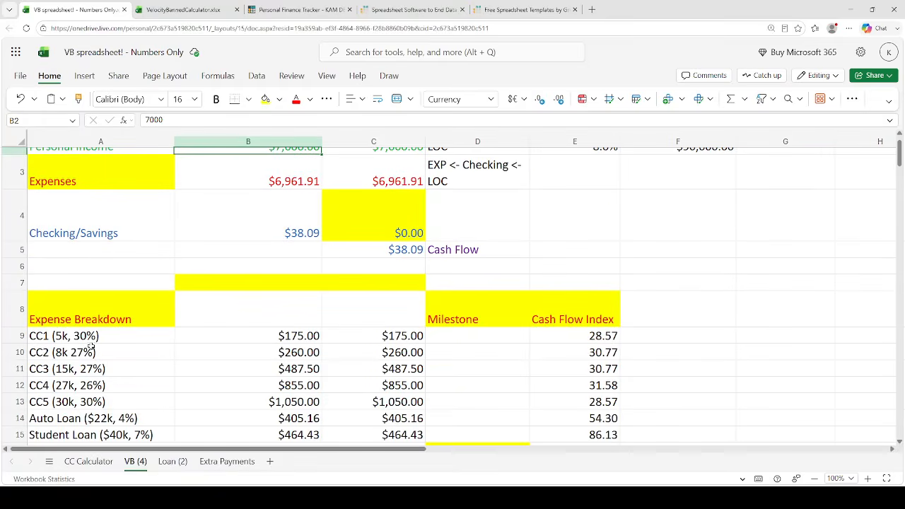
left_click(78, 400)
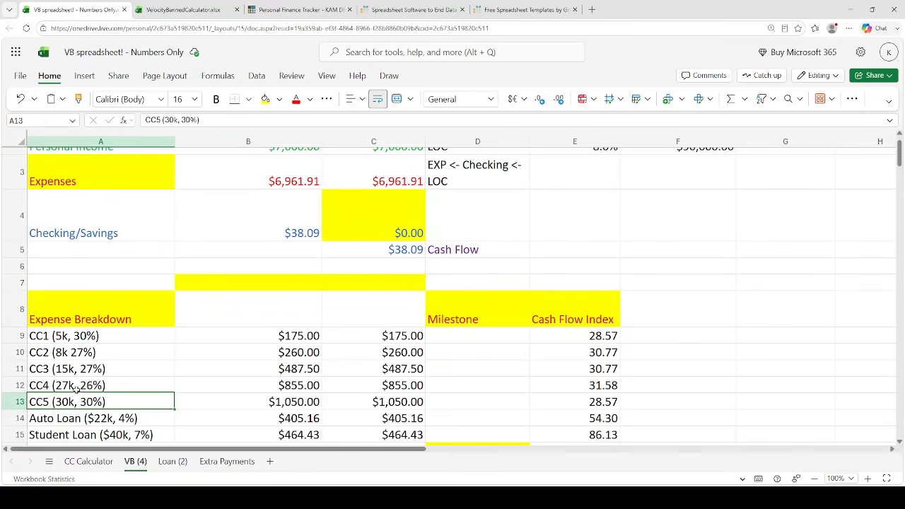
scroll(90, 345, "down", 1)
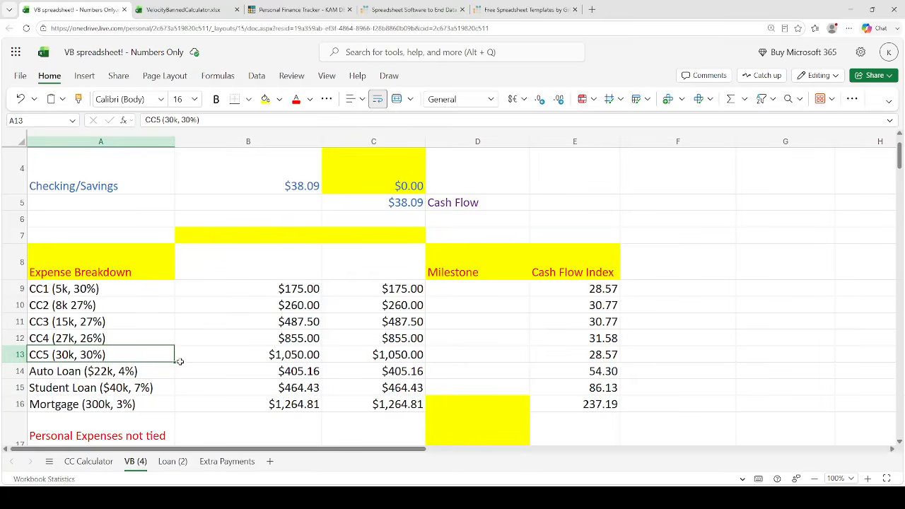
scroll(180, 361, "up", 3)
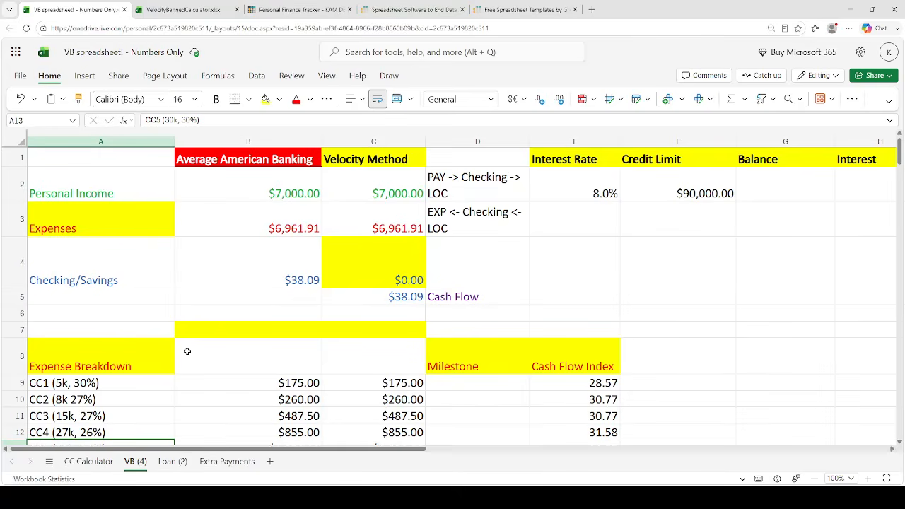
left_click(360, 187)
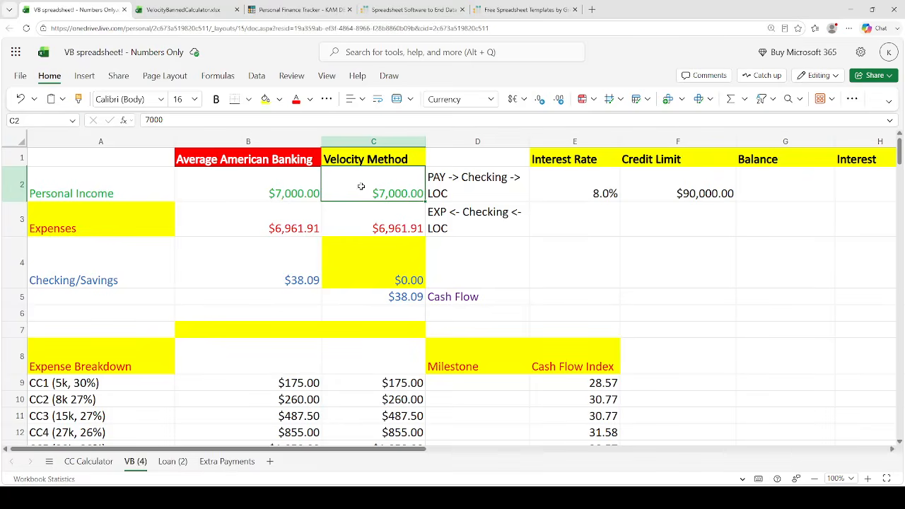
left_click(613, 192)
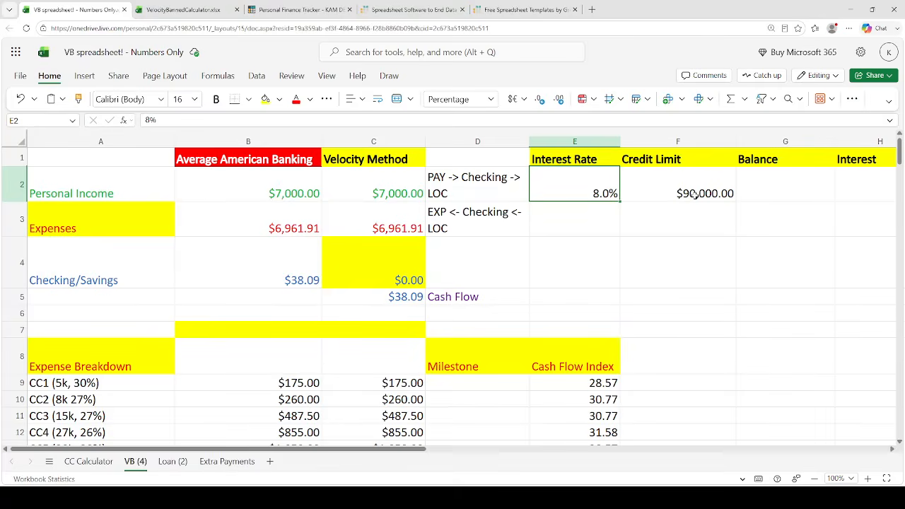
Switch to the Grist tracker and add a credit line named FUN TIMES CREDIT UNION HELOC to Lines of Credit
left_click(297, 9)
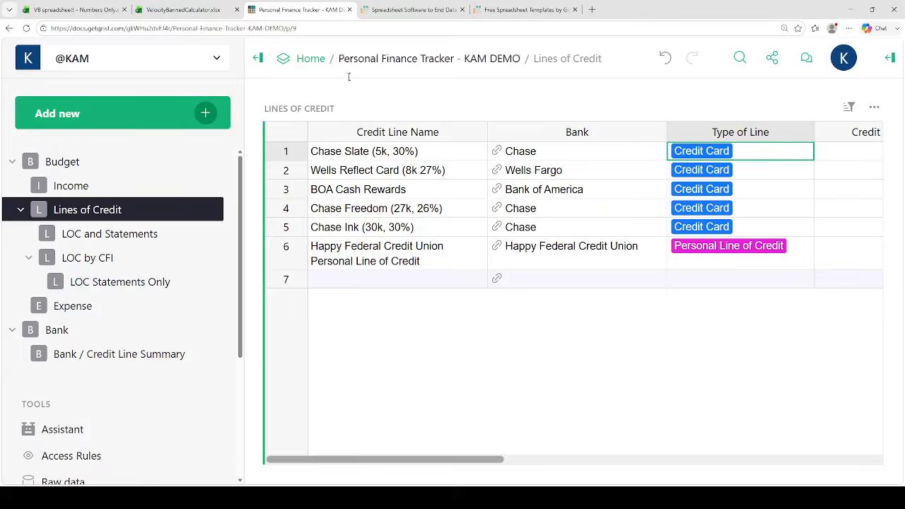
double_click(390, 279)
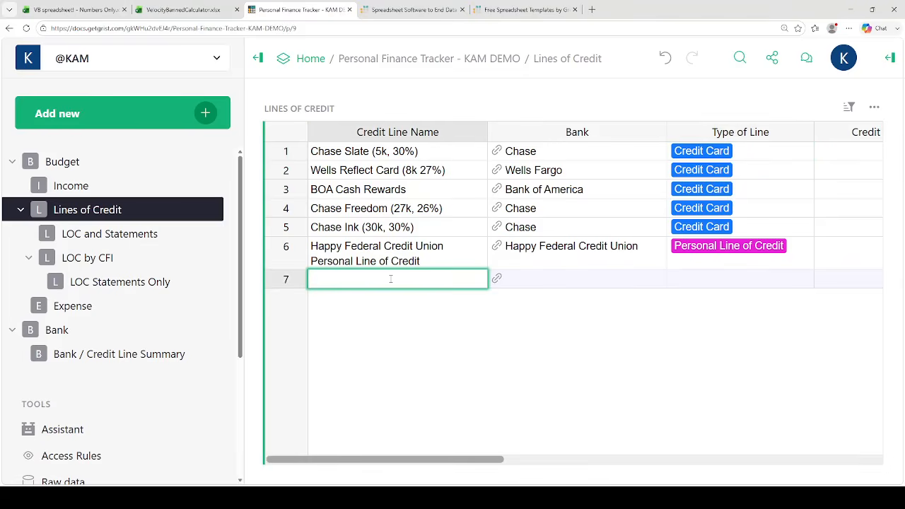
type("FUN TIMES CREDIT UNION")
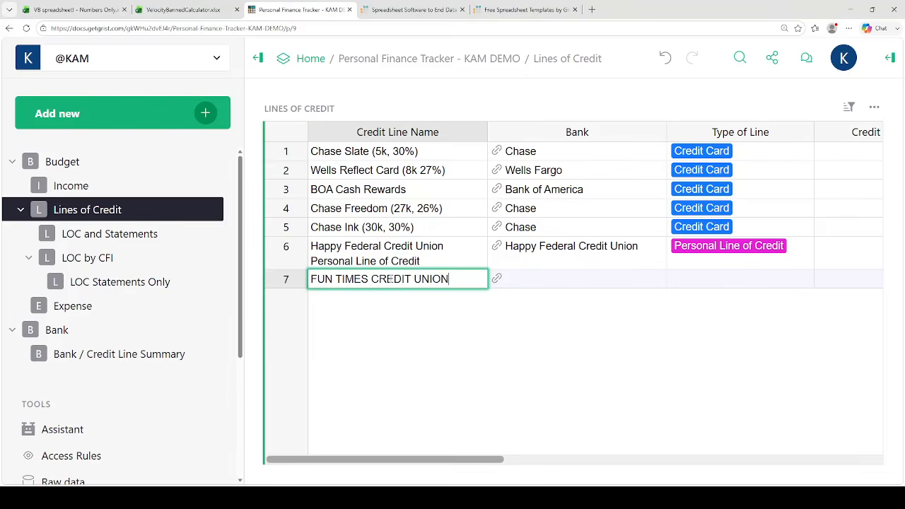
type(" HELOC")
key("Return")
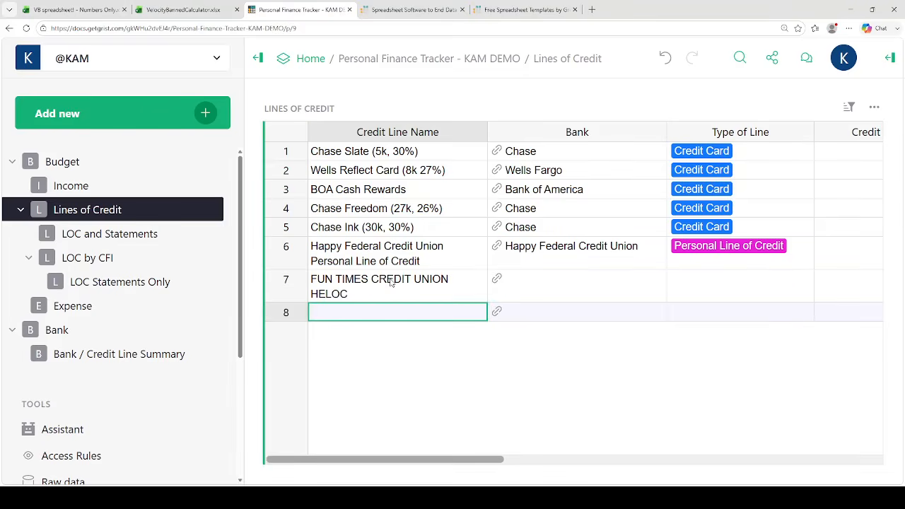
Check the bank choices offered for the new HELOC record against the entries in the Bank table
key("Up")
key("Right")
double_click(573, 284)
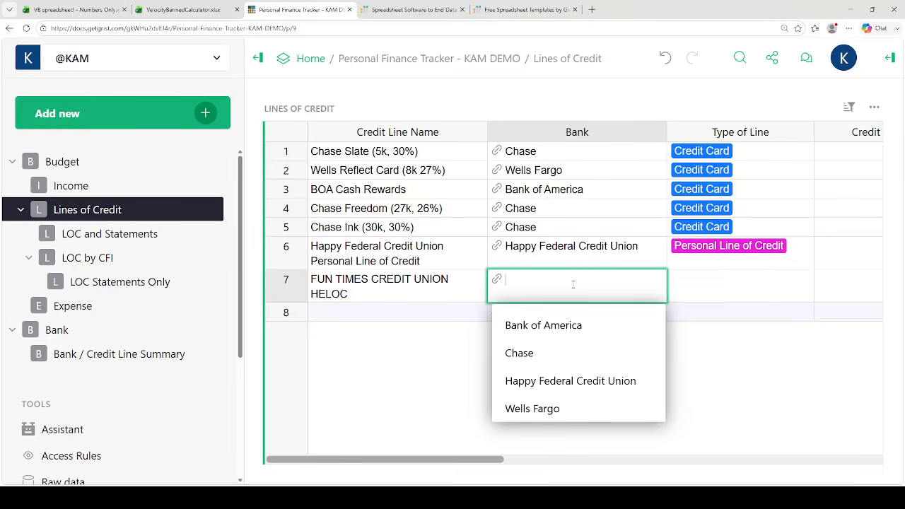
left_click(73, 334)
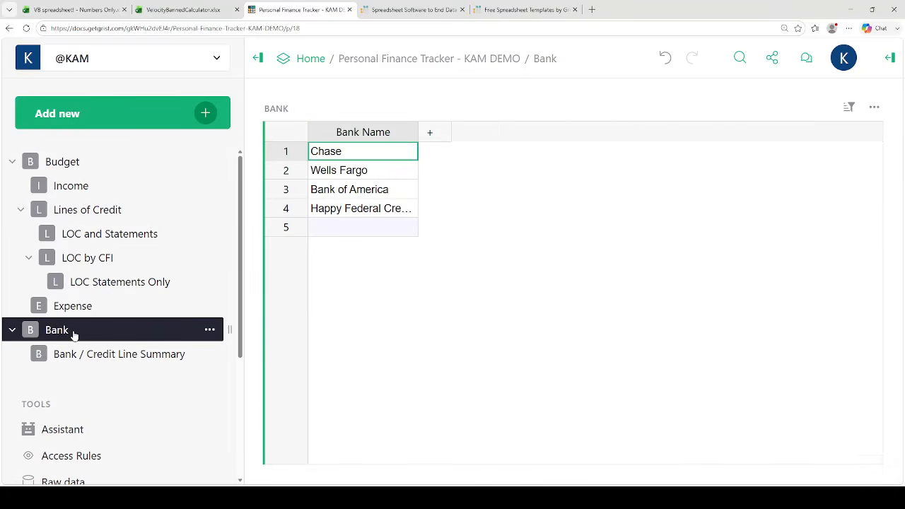
Set the HELOC record's Bank in Lines of Credit to a newly added bank, FUN TIMES CREDIT UNION
left_click(108, 209)
double_click(548, 288)
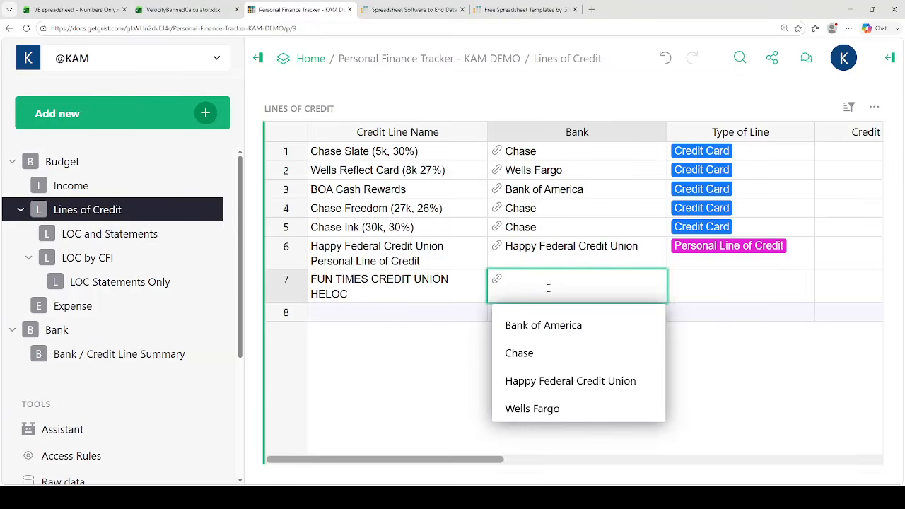
type("FUN TIMES CREDIT UNIO")
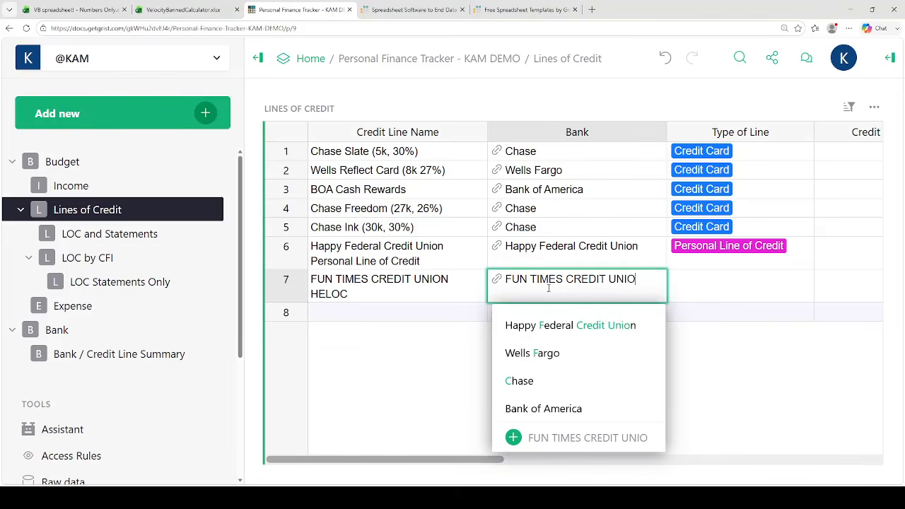
type("N")
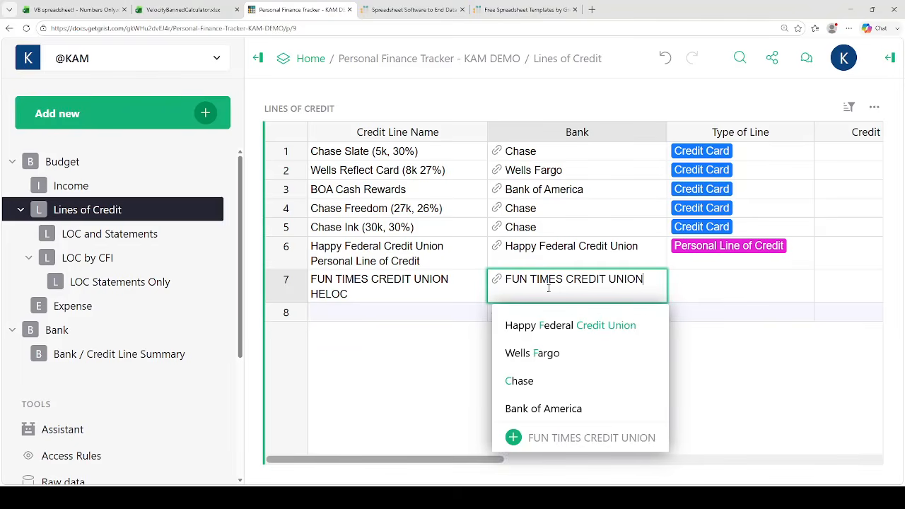
left_click(518, 438)
Widen the Bank Name column in the Bank table so the full bank names fit
left_click(165, 328)
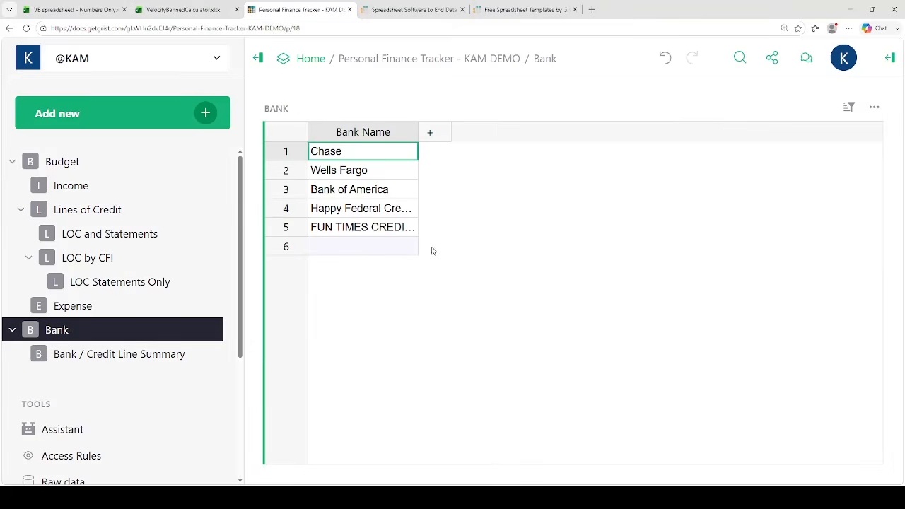
left_click_drag(418, 132, 508, 132)
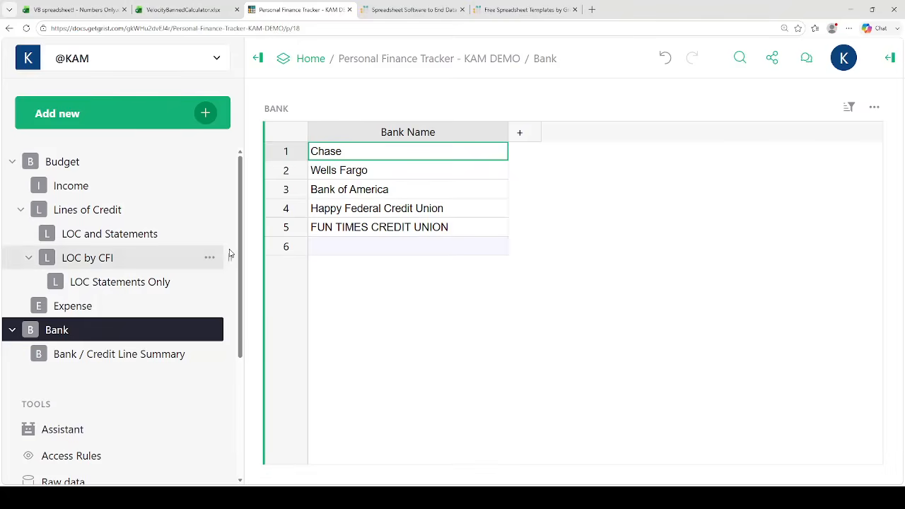
Set the FUN TIMES CREDIT UNION HELOC's Type of Line in Lines of Credit to Home Equity Line of Credit
left_click(117, 208)
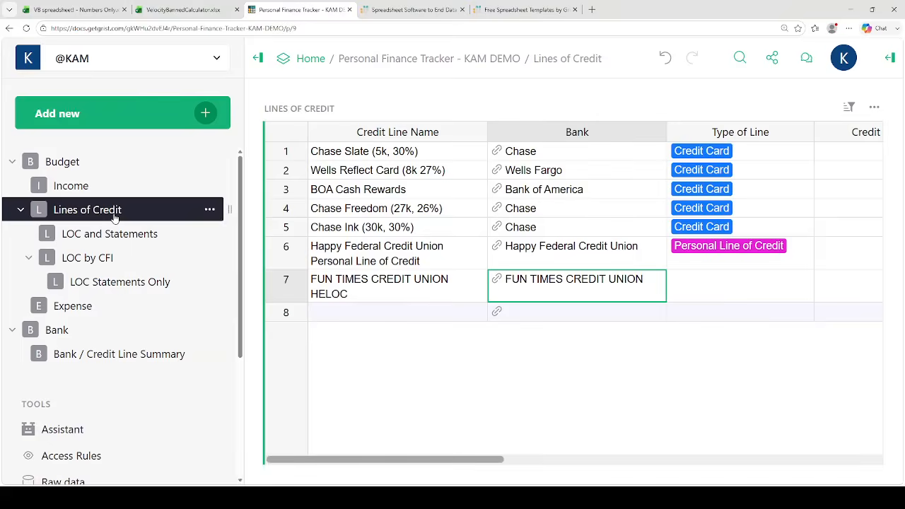
double_click(703, 285)
left_click(736, 390)
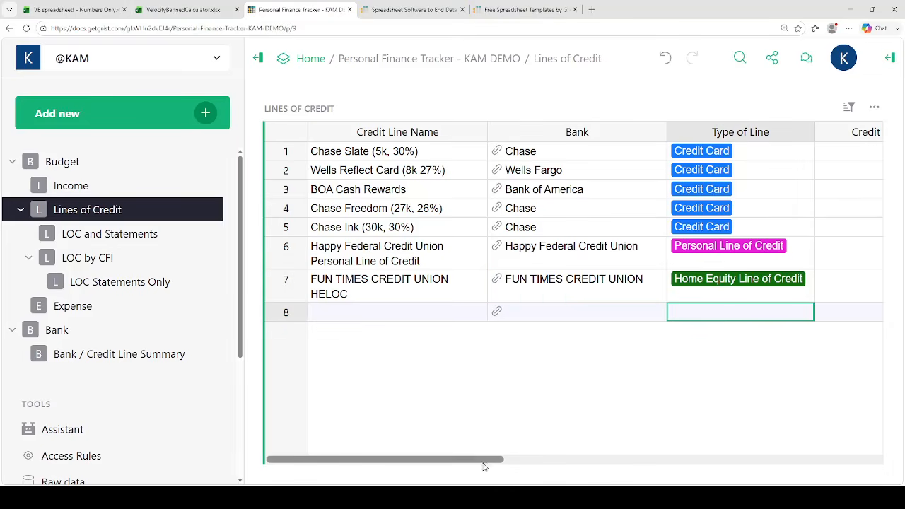
Set the HELOC's Credit Limit to $90,000, taking the amount from the VB spreadsheet in Excel
left_click_drag(460, 460, 578, 460)
left_click(605, 299)
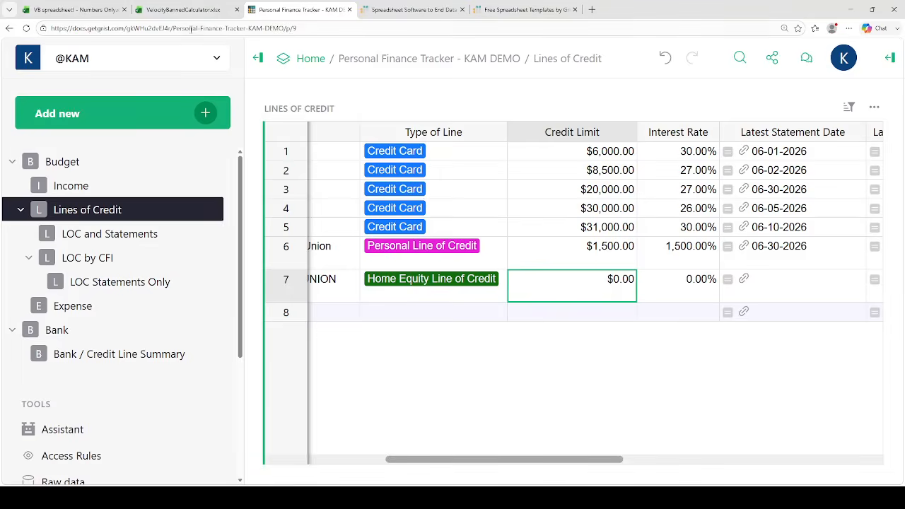
left_click(71, 9)
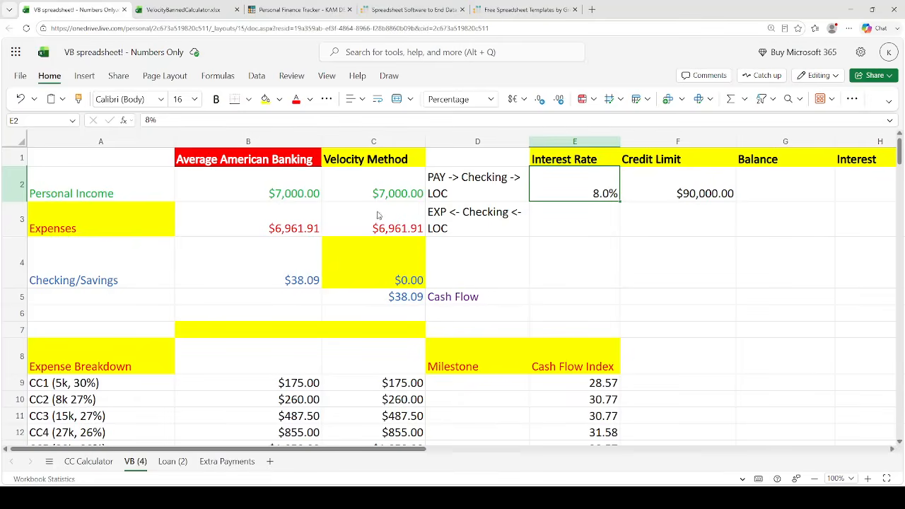
left_click(298, 10)
type("90000")
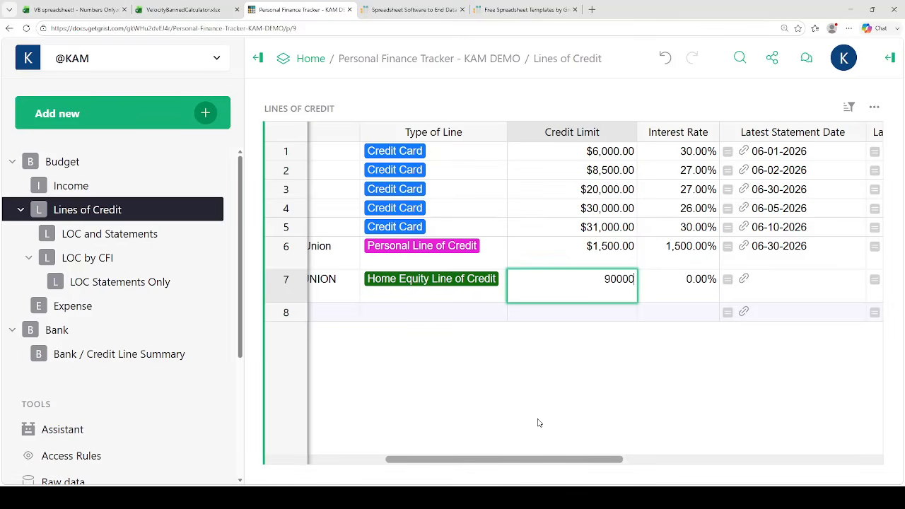
key("Return")
Set the HELOC's Interest Rate to 8%, entered as the decimal 0.08
key("Up")
key("Right")
type("8")
key("Return")
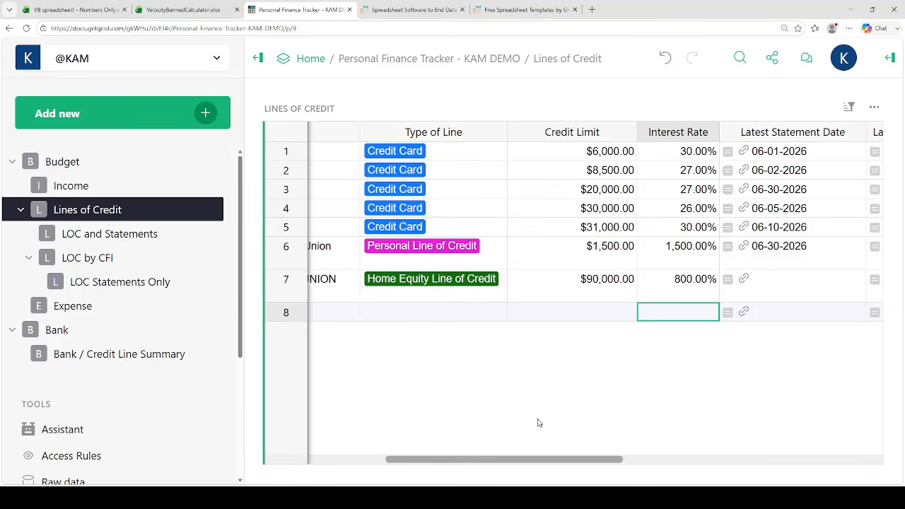
key("Up")
type("0.08")
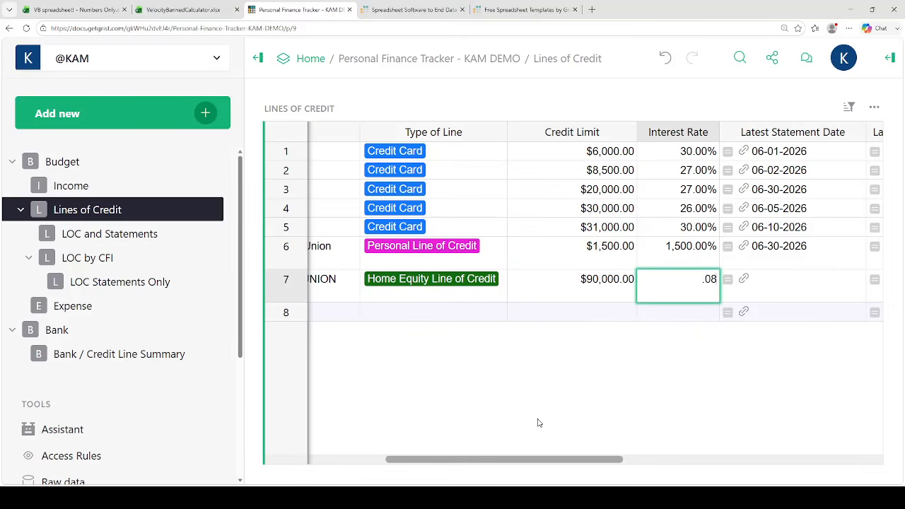
key("Return")
Correct the Happy Federal Credit Union Personal Line of Credit's Interest Rate to 15%, entered as 0.15
key("Up")
key("Up")
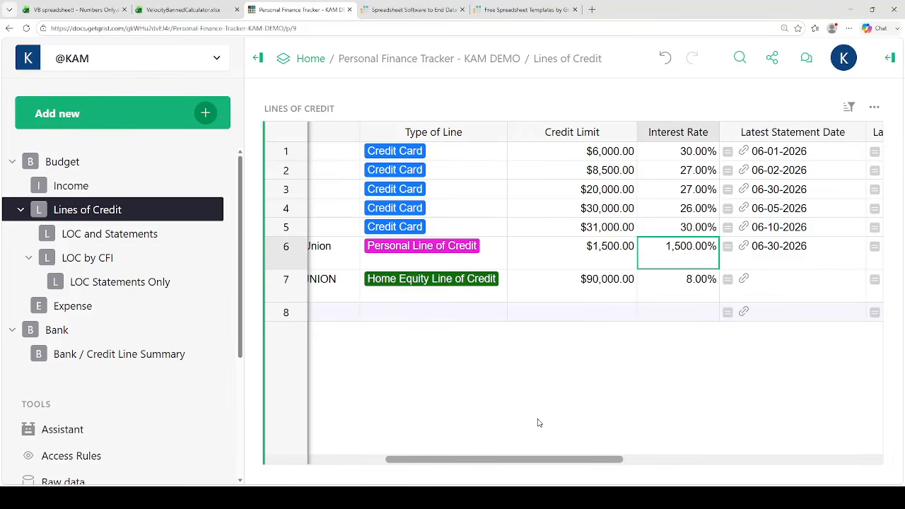
type("0.15")
key("Return")
key("Right")
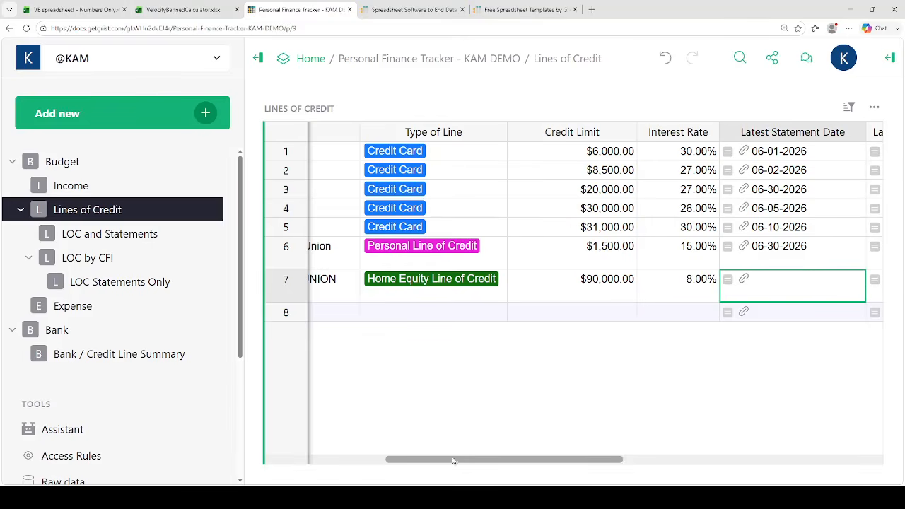
View the latest statement card of the Happy Federal Credit Union line and its attached PDF, then close both
left_click_drag(388, 461, 449, 463)
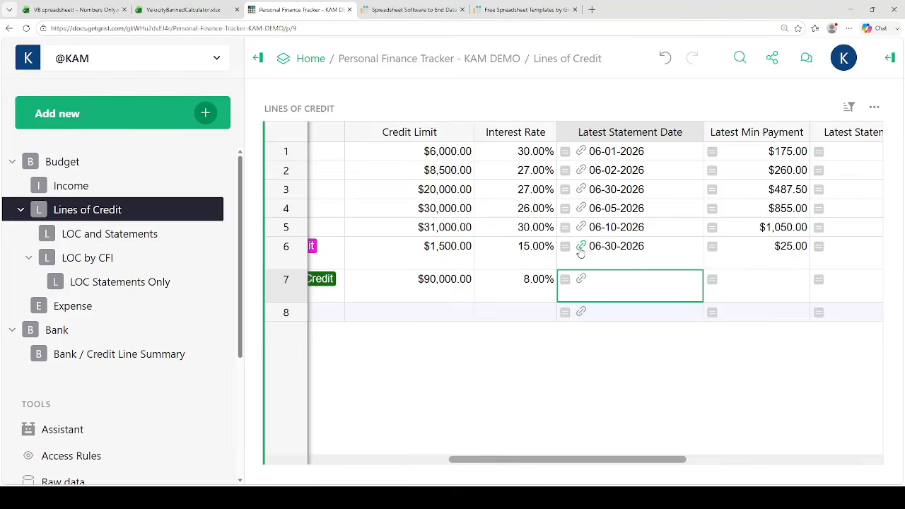
scroll(574, 464, "left", 2)
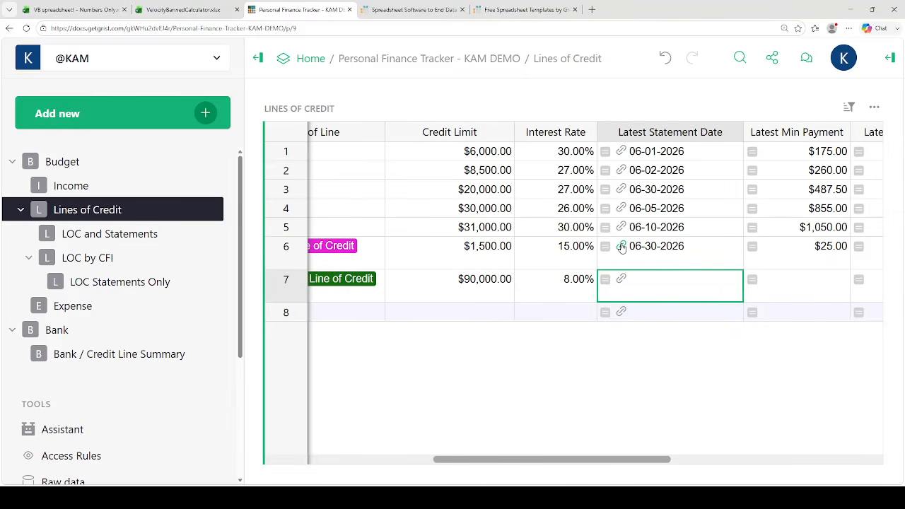
left_click(621, 247)
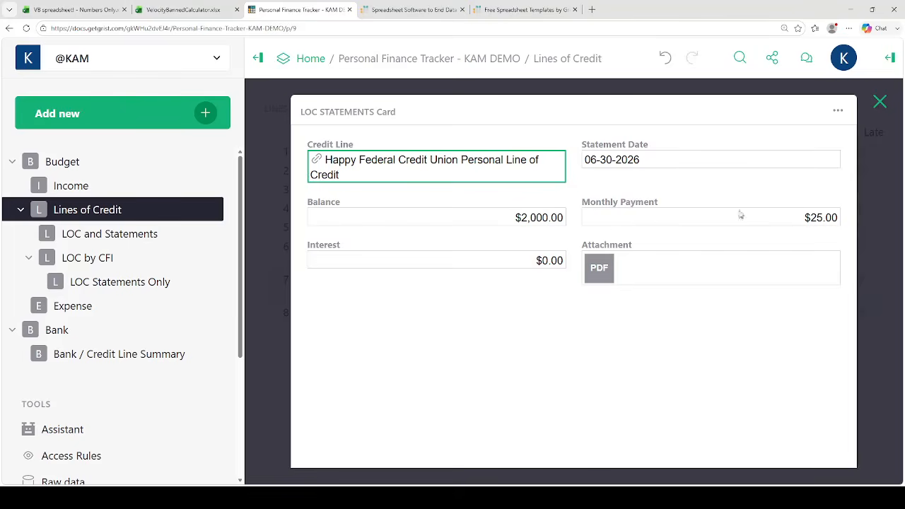
double_click(607, 283)
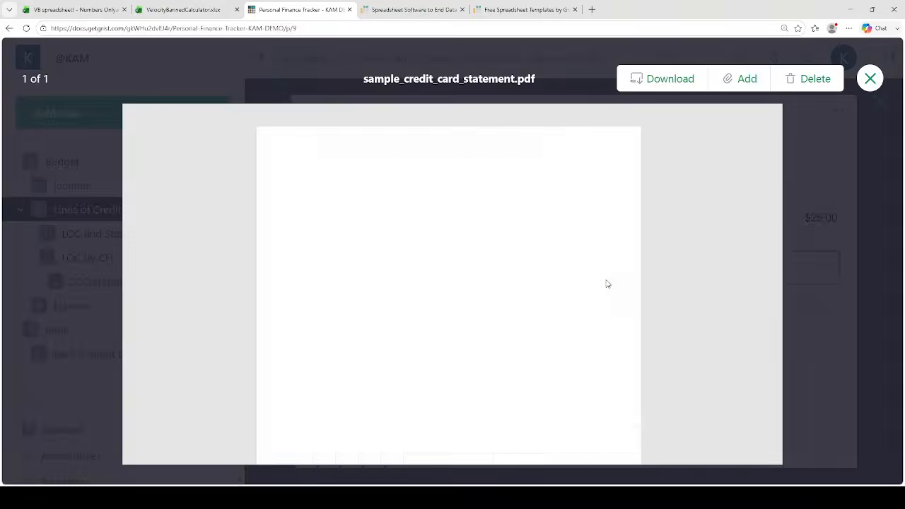
left_click(871, 79)
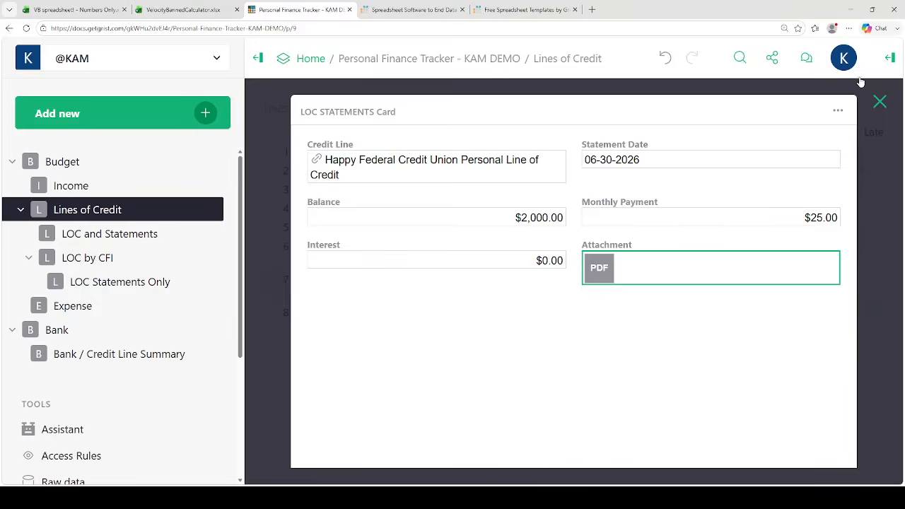
left_click(881, 97)
scroll(436, 452, "left", 6)
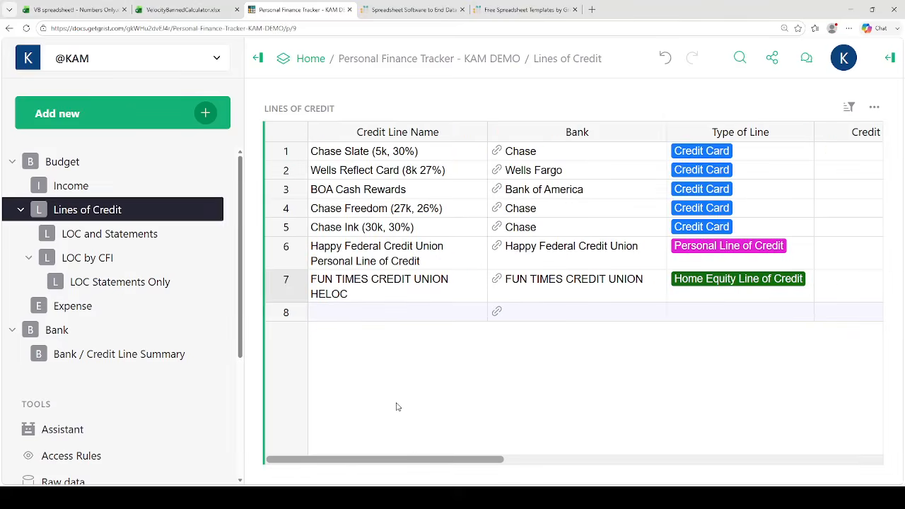
Switch to the VB spreadsheet in Excel and review the Velocity Method's income, interest rate, credit limit and cash flow
left_click(79, 7)
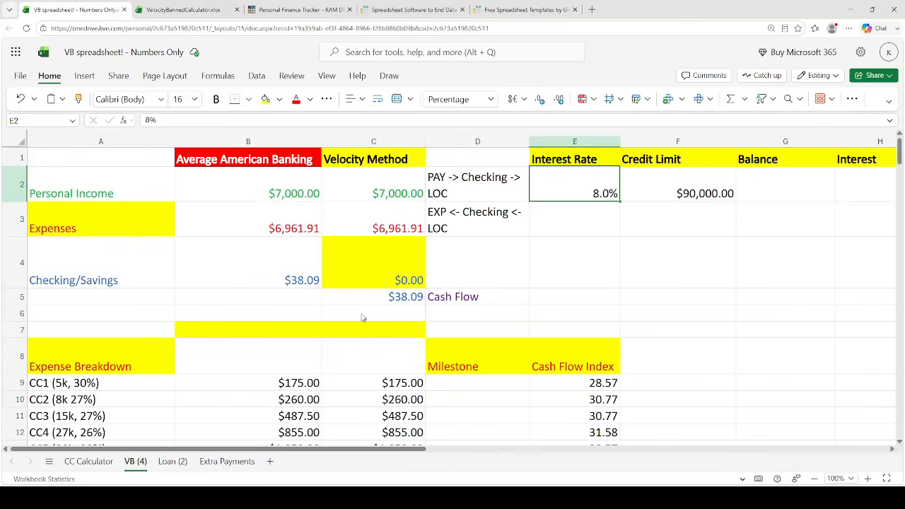
left_click(370, 397)
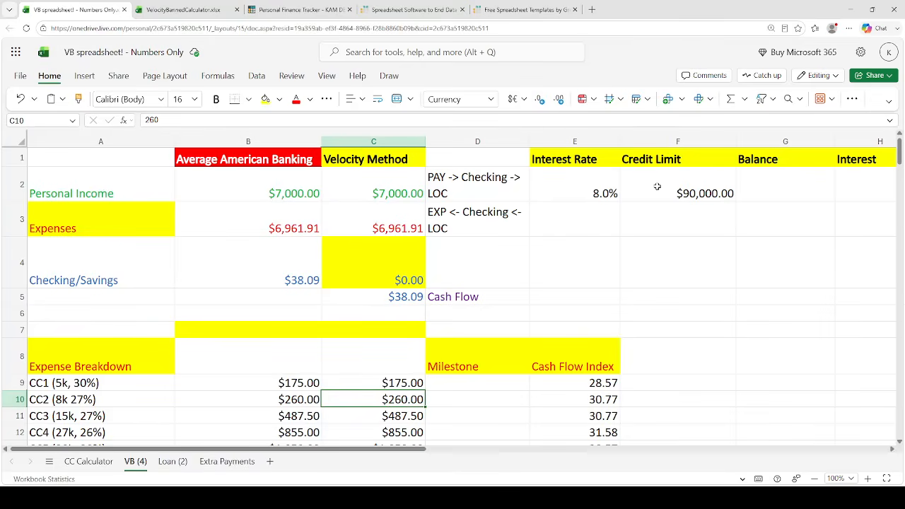
left_click(588, 189)
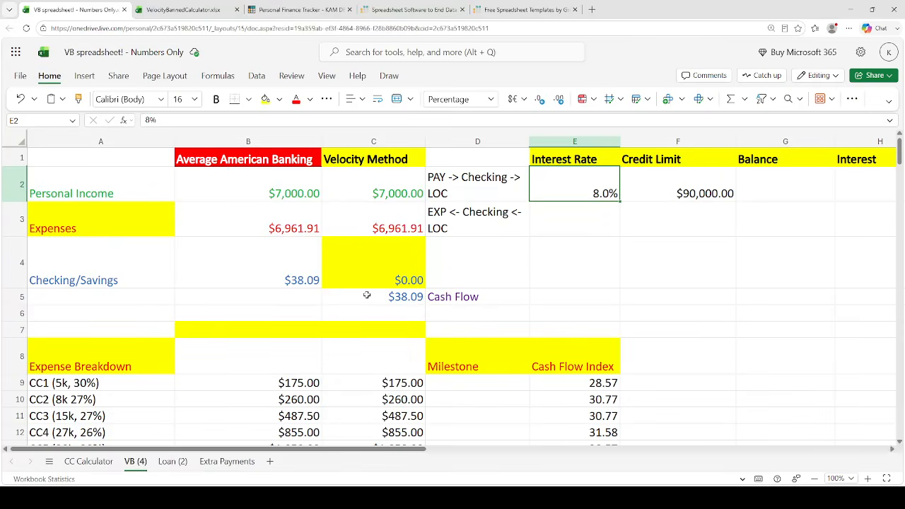
key("Left")
key("Left")
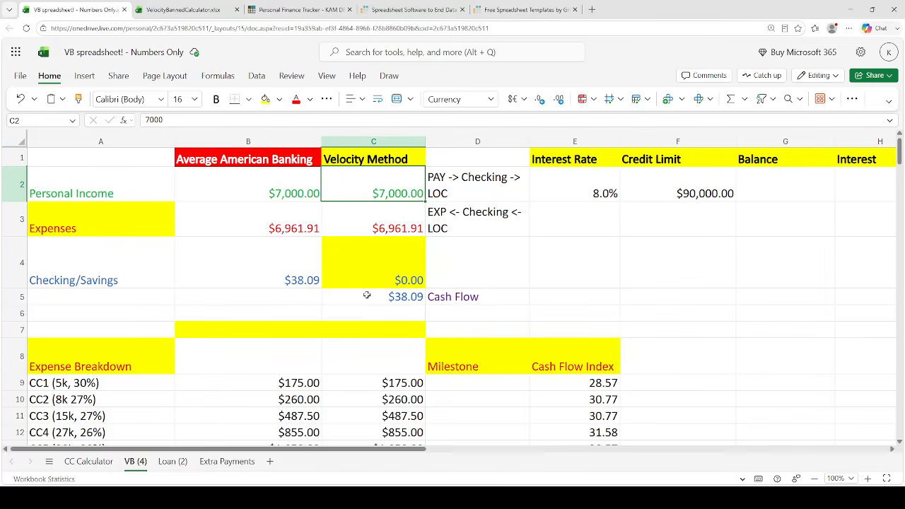
key("Right")
key("Right")
key("Right")
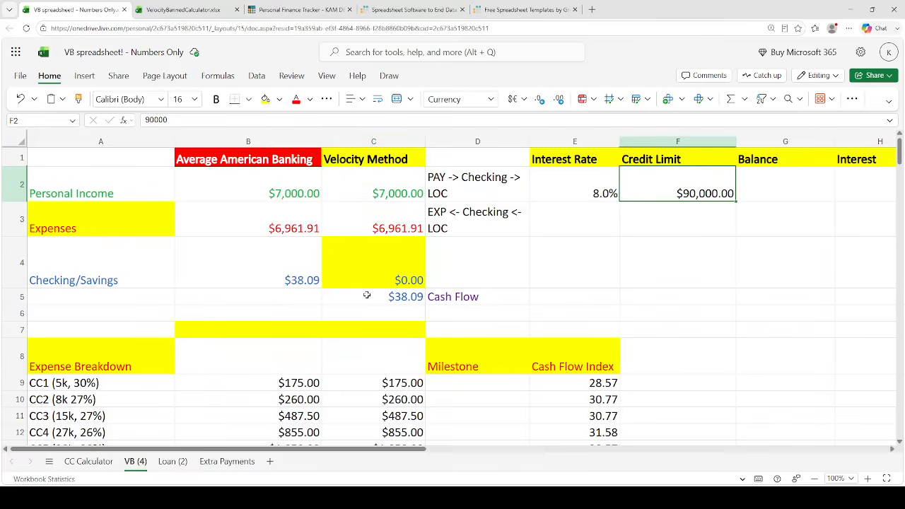
key("Left")
key("Left")
key("Left")
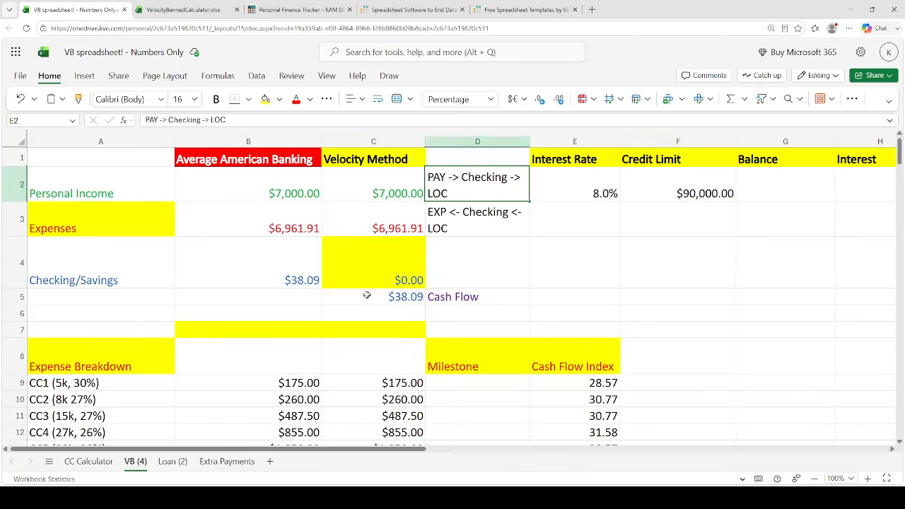
key("Down")
key("Down")
key("Down")
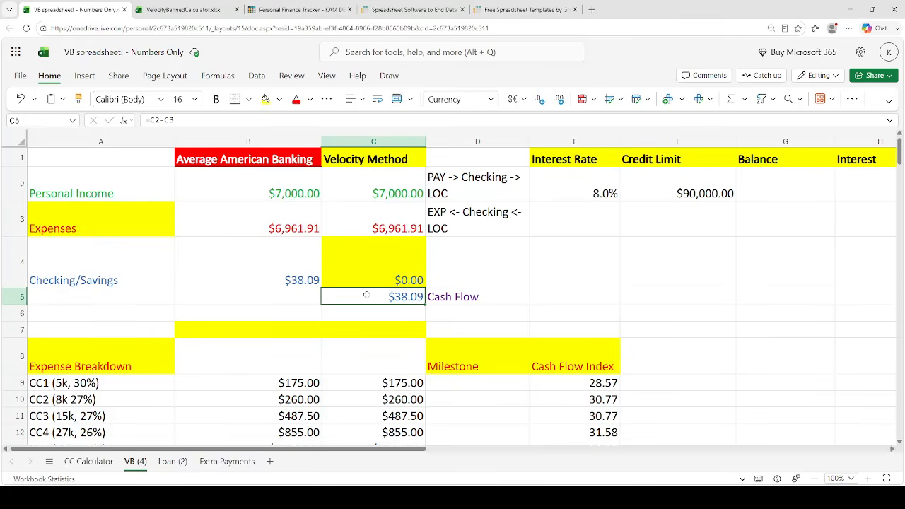
Compare the Average American Banking column with the Velocity Method's Interest Rate and Credit Limit headings
key("Left")
key("Up")
key("Up")
key("Up")
key("Up")
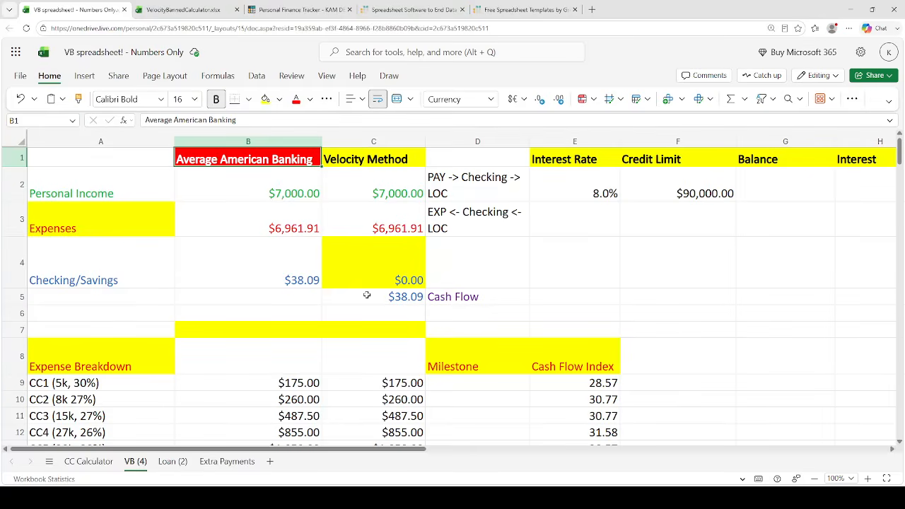
key("Right")
key("Right")
key("Right")
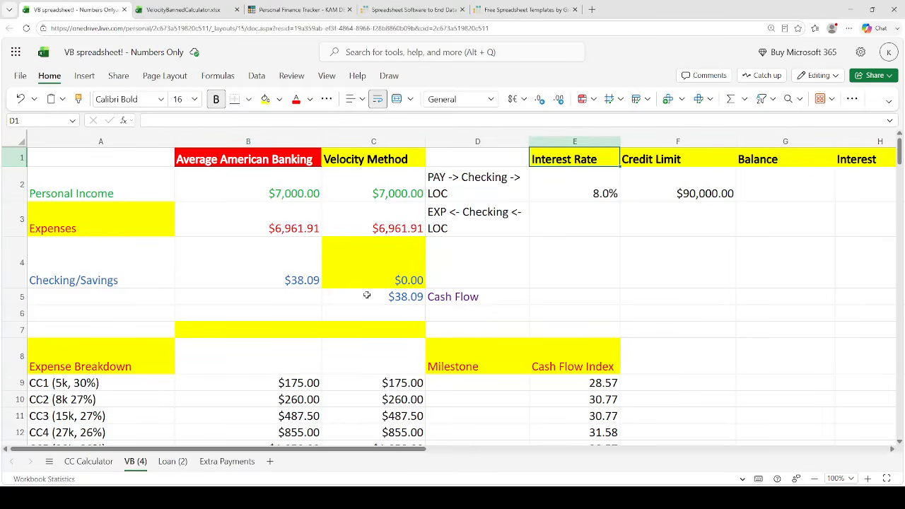
key("Right")
key("Down")
Go through the Expense Breakdown debts from CC1 down to the mortgage
key("Left")
key("Down")
key("Down")
key("Down")
key("Down")
key("Down")
key("Down")
key("Down")
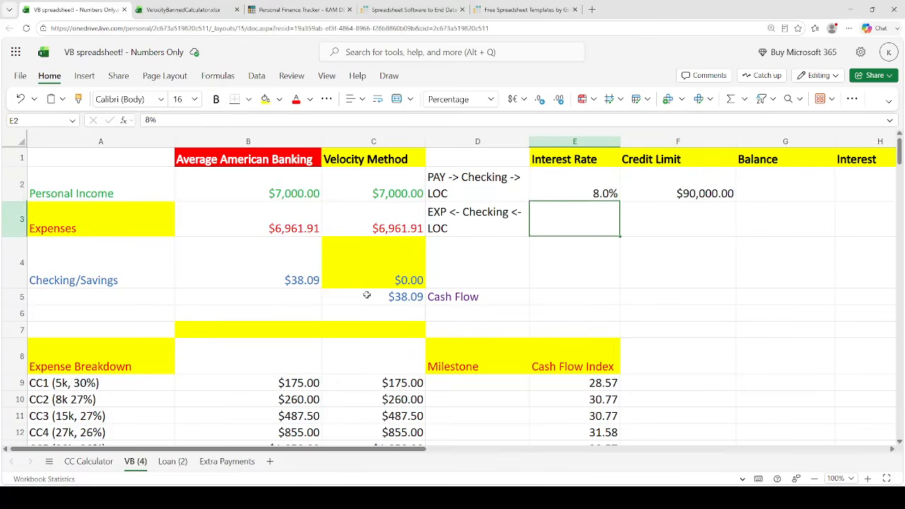
key("Left")
key("Left")
key("Left")
key("Left")
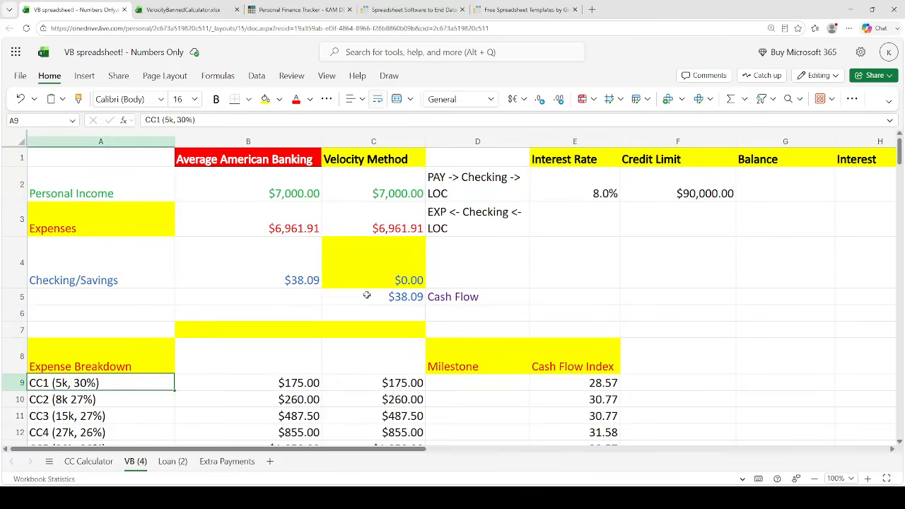
key("Down")
key("Down")
key("Down")
key("Down")
key("Down")
key("Down")
key("Down")
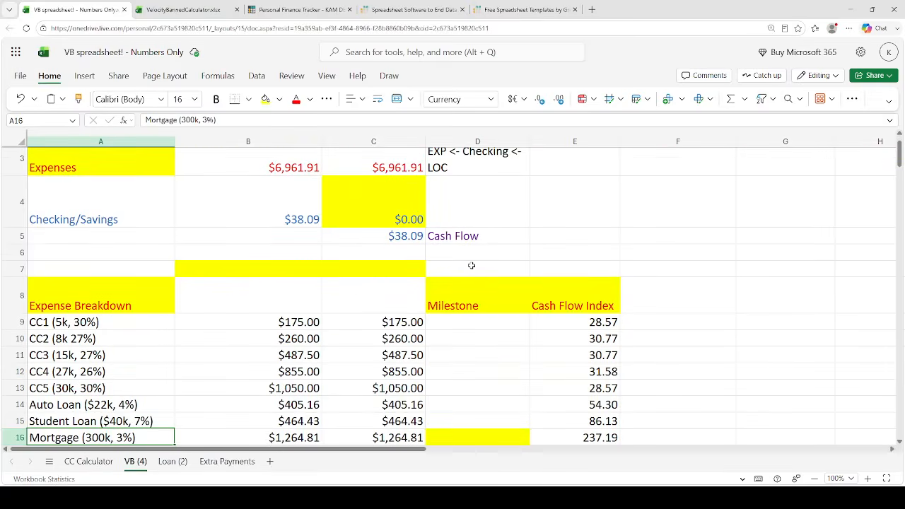
Examine the Cash Flow Index formula for CC1 against that card's balance and monthly payment
left_click(599, 324)
double_click(599, 323)
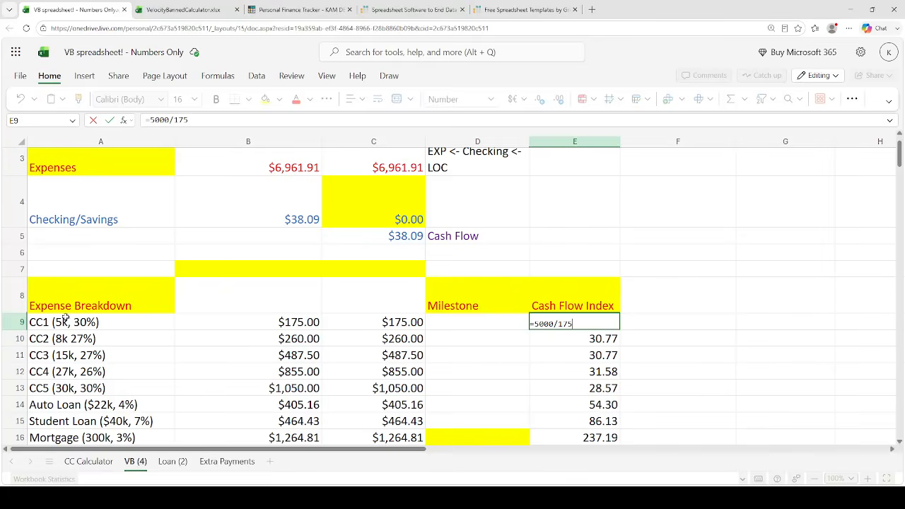
left_click(505, 359)
scroll(639, 352, "up", 1, "ctrl")
scroll(639, 352, "up", 3, "ctrl")
double_click(587, 318)
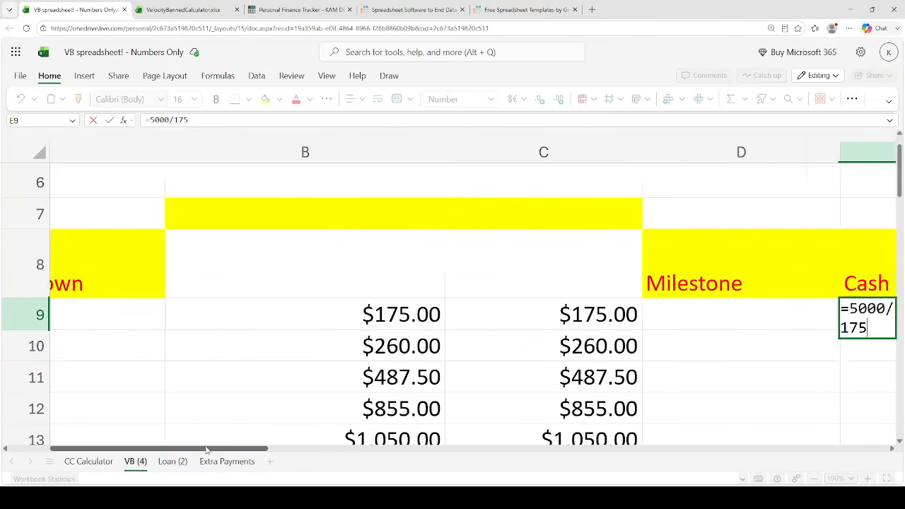
left_click_drag(321, 454, 187, 455)
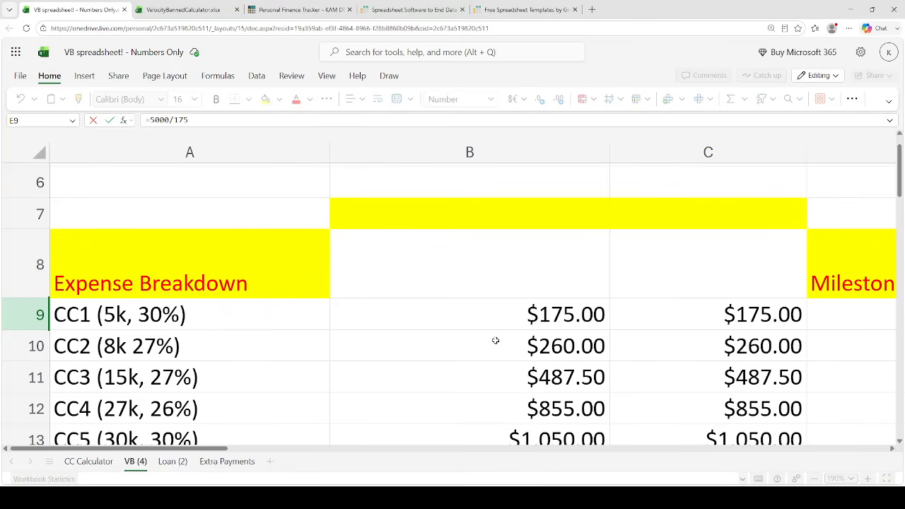
left_click(507, 320)
scroll(519, 322, "down", 3, "ctrl")
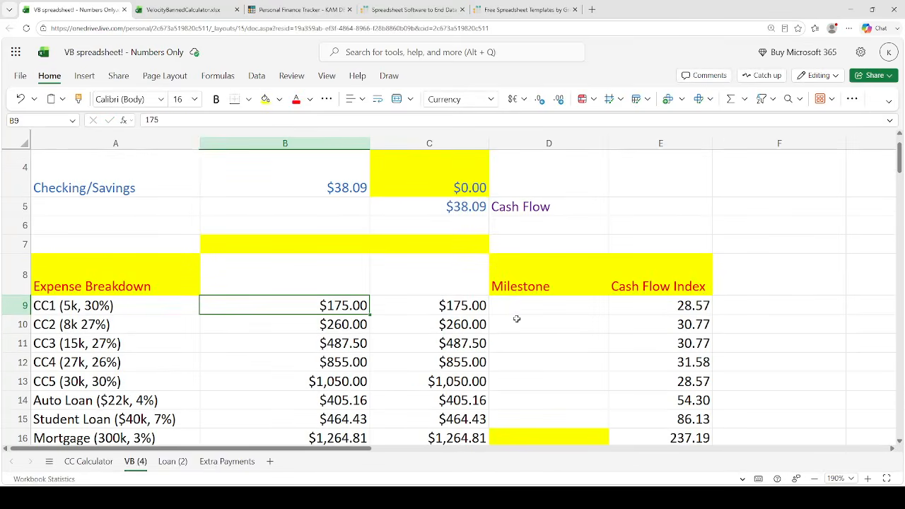
scroll(566, 339, "down", 2)
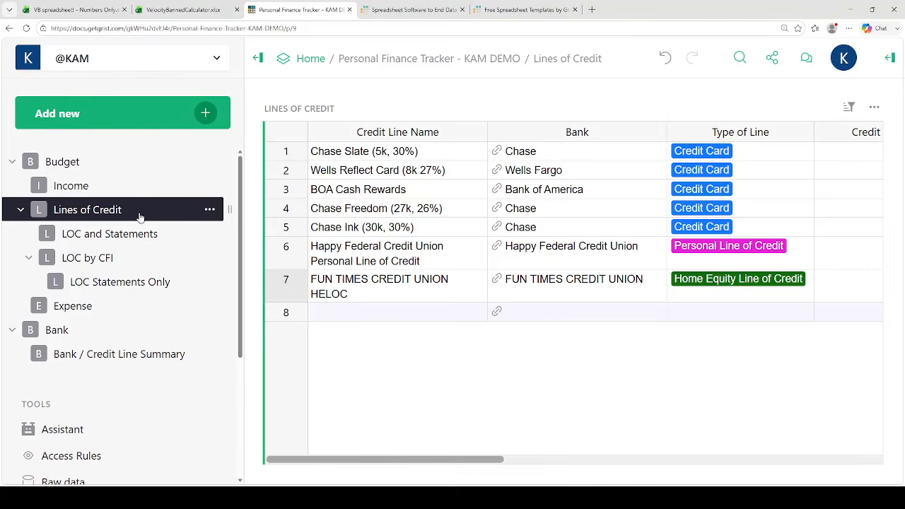
In the Grist tracker's LOC by CFI page, open the Latest Cash Flow Index formula for Chase Slate for inspection
left_click(117, 261)
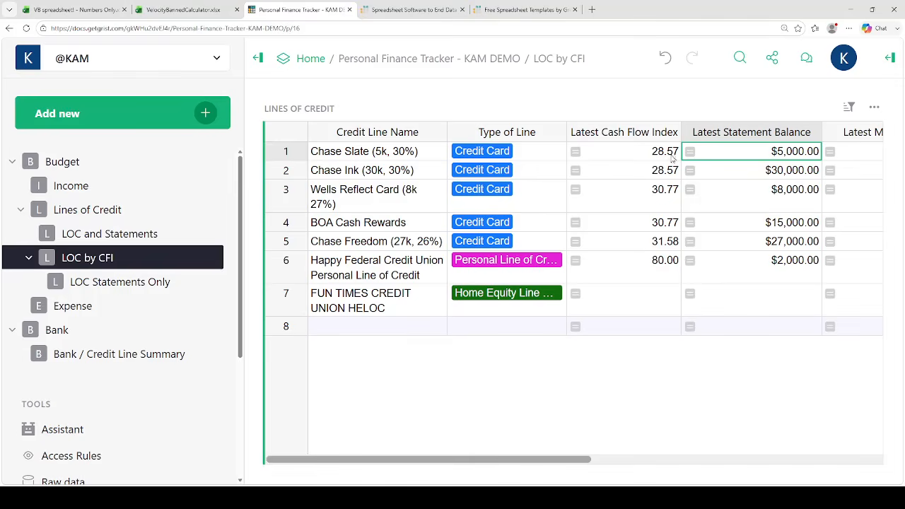
left_click(633, 159)
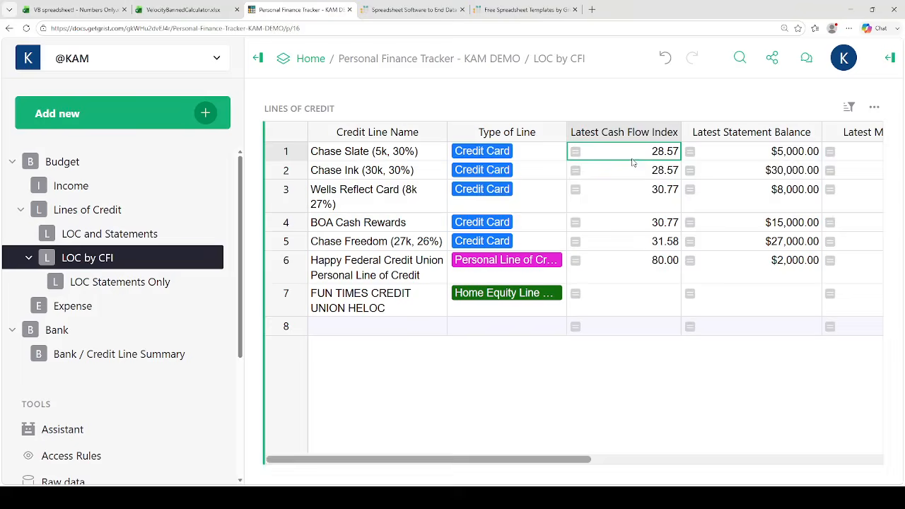
double_click(632, 160)
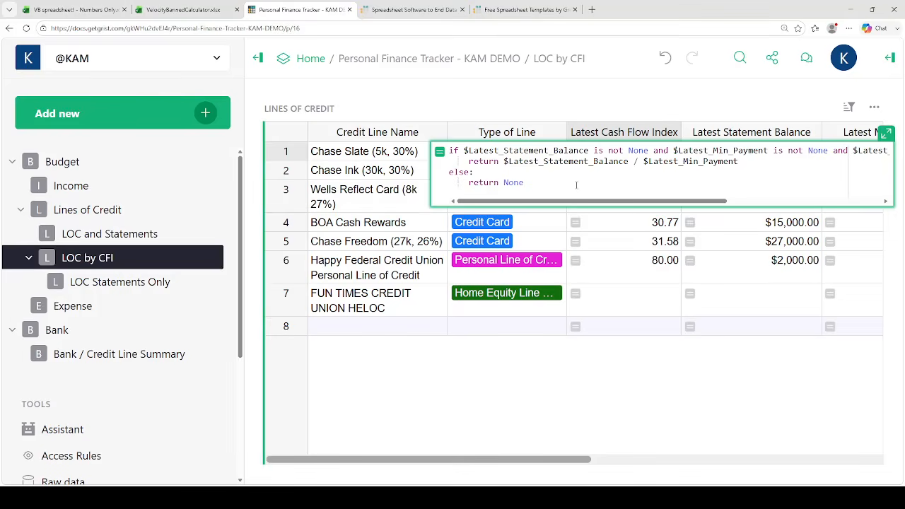
Close the formula and compare the Latest Cash Flow Index values with each credit line's statement balance and minimum payment
left_click(637, 243)
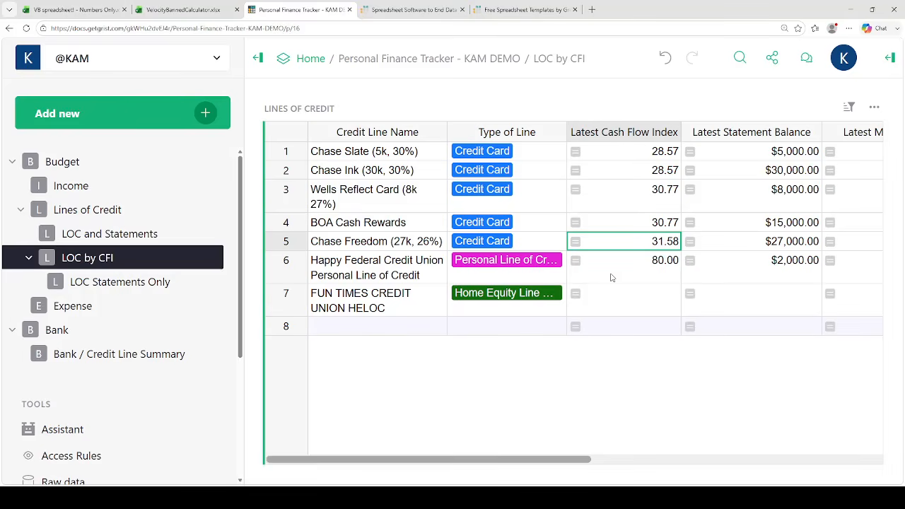
left_click_drag(549, 461, 592, 462)
left_click(569, 151)
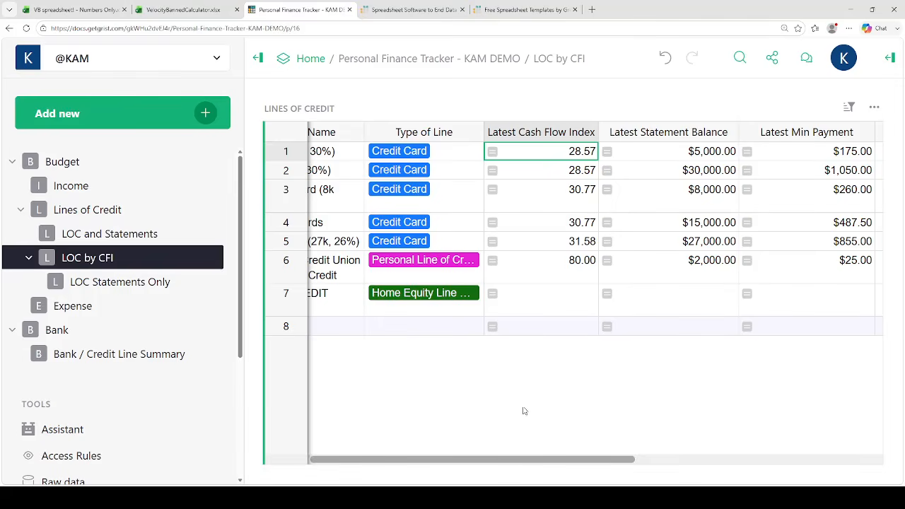
left_click_drag(335, 460, 300, 462)
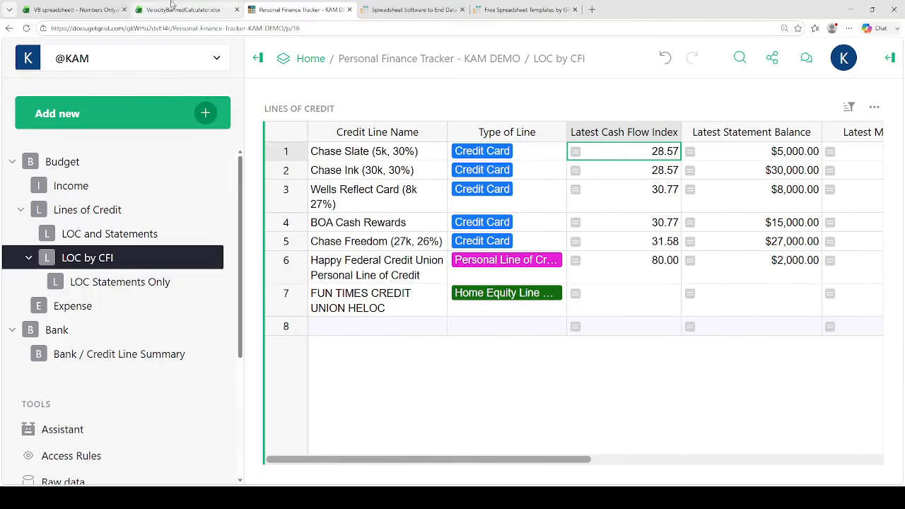
Switch to the VB spreadsheet in Excel and compare CC1 with the mortgage's cash flow index, balance and monthly payment
left_click(71, 9)
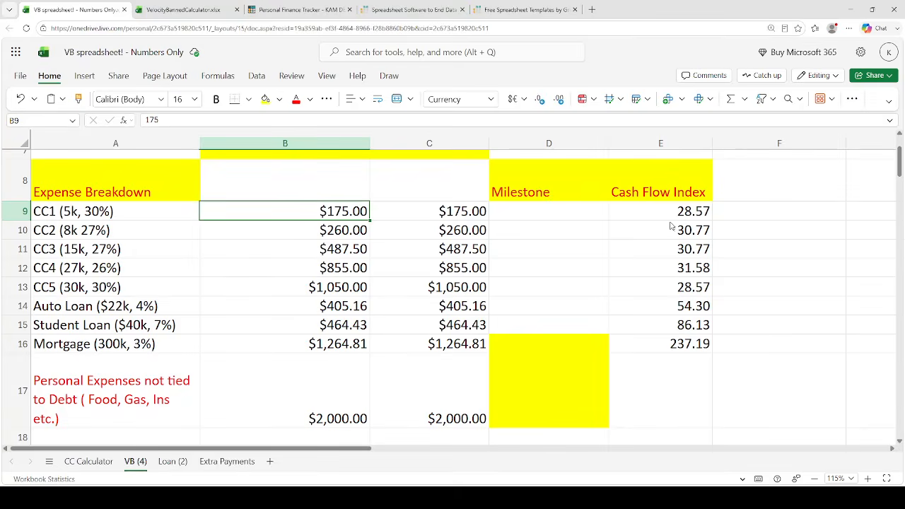
left_click(144, 212)
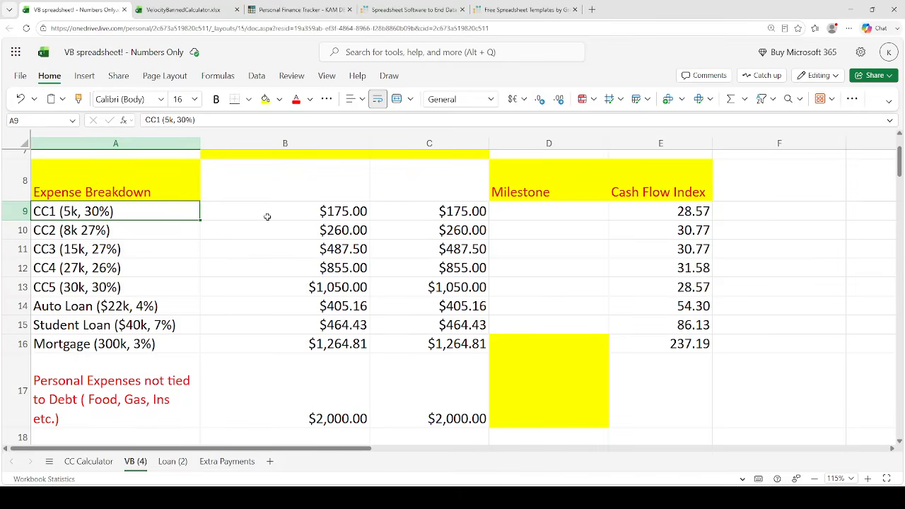
left_click(659, 338)
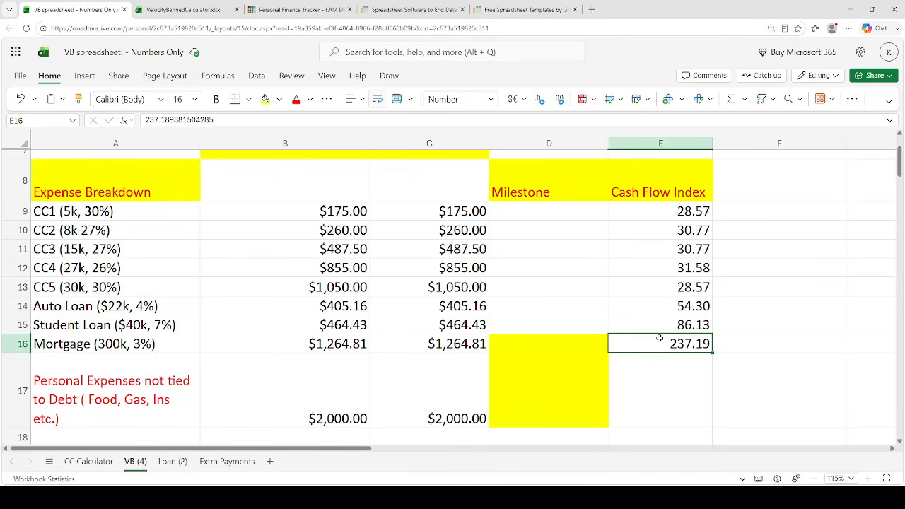
left_click(117, 344)
left_click(251, 344, "ctrl")
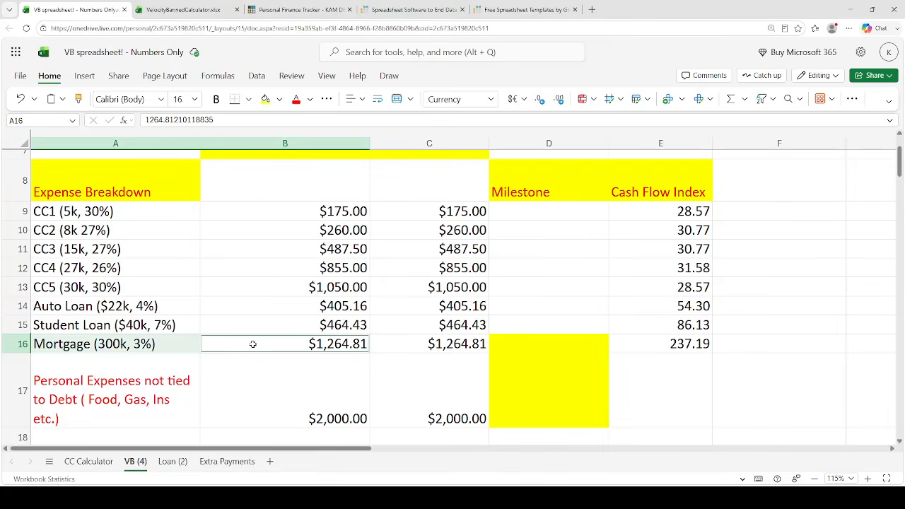
left_click(255, 343)
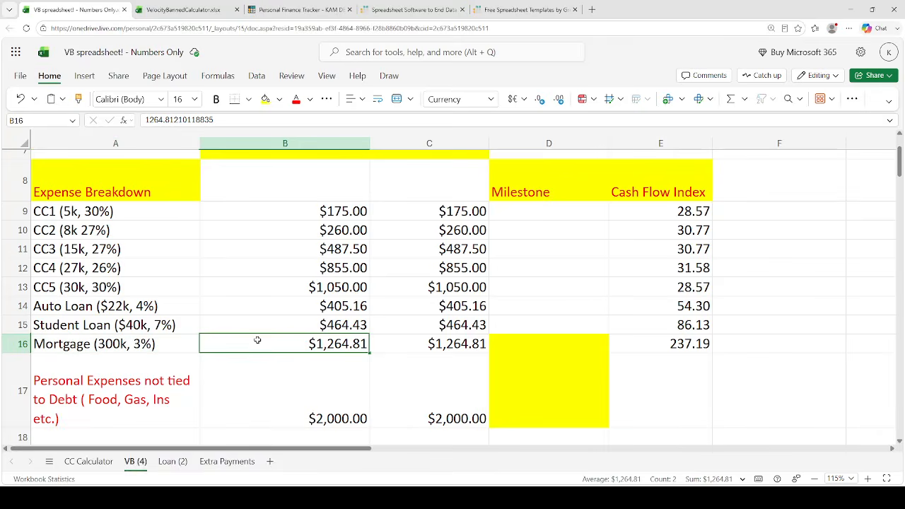
Examine the credit card and loan balances, rates and monthly payments in the expense breakdown
scroll(131, 338, "up", 1)
scroll(205, 444, "left", 1)
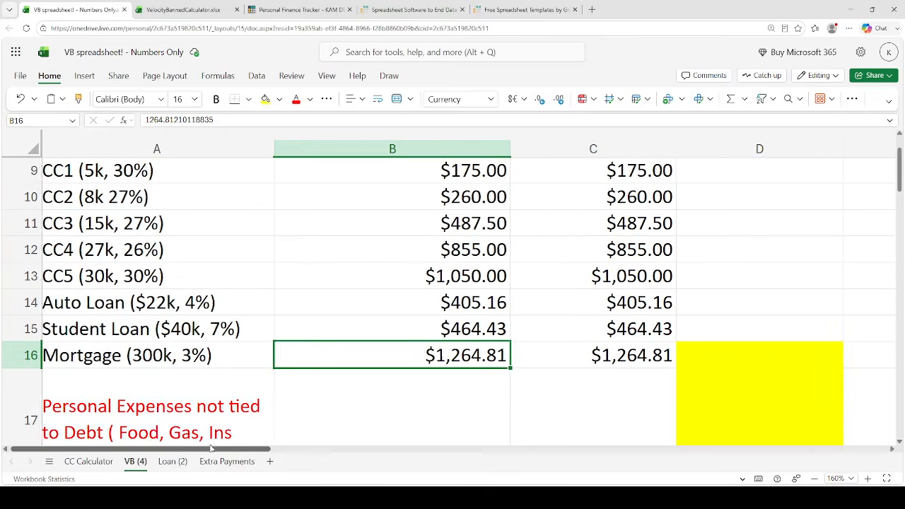
scroll(192, 384, "up", 2)
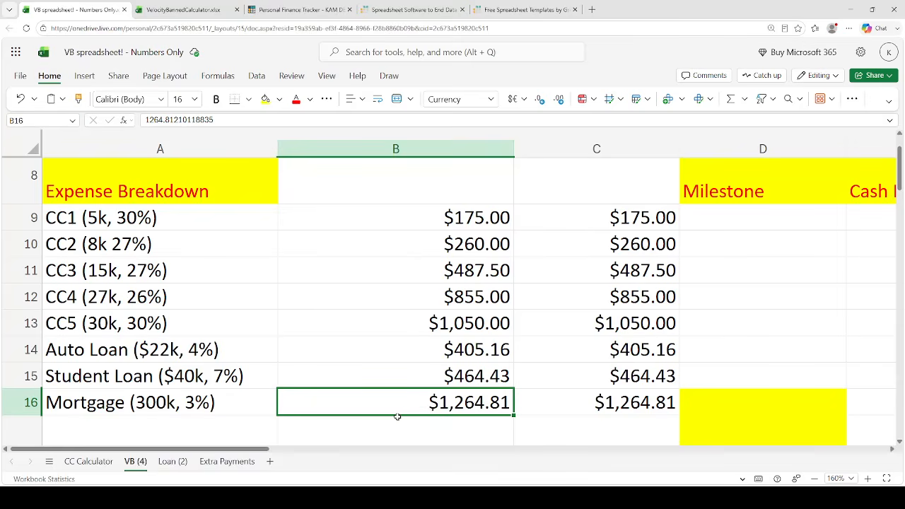
scroll(396, 390, "down", 3)
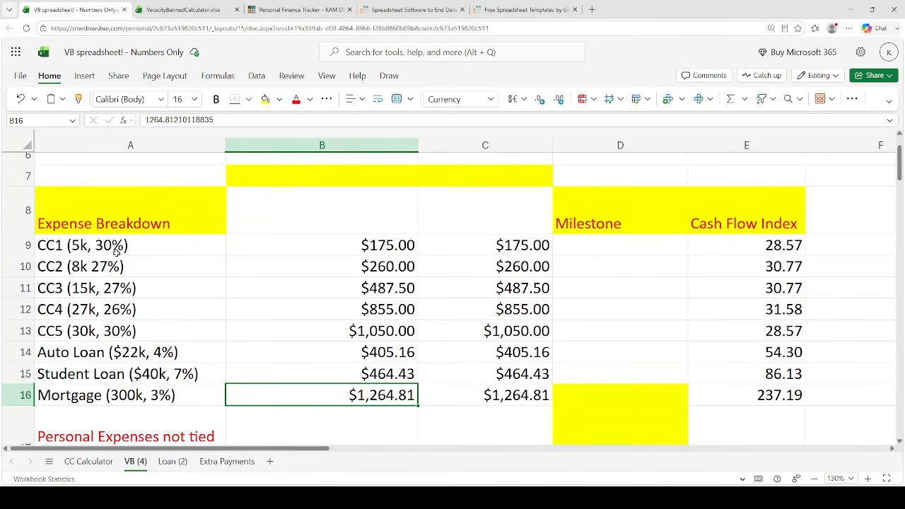
left_click(138, 329)
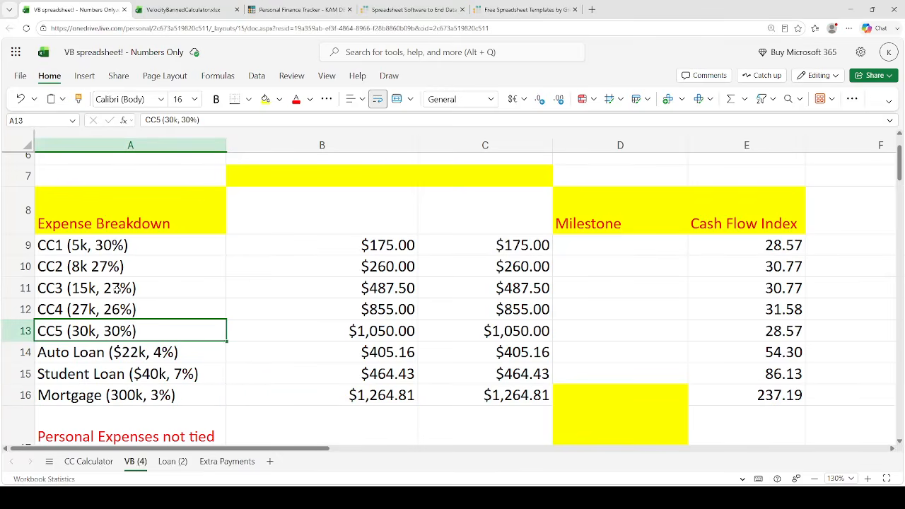
left_click(116, 288, "ctrl")
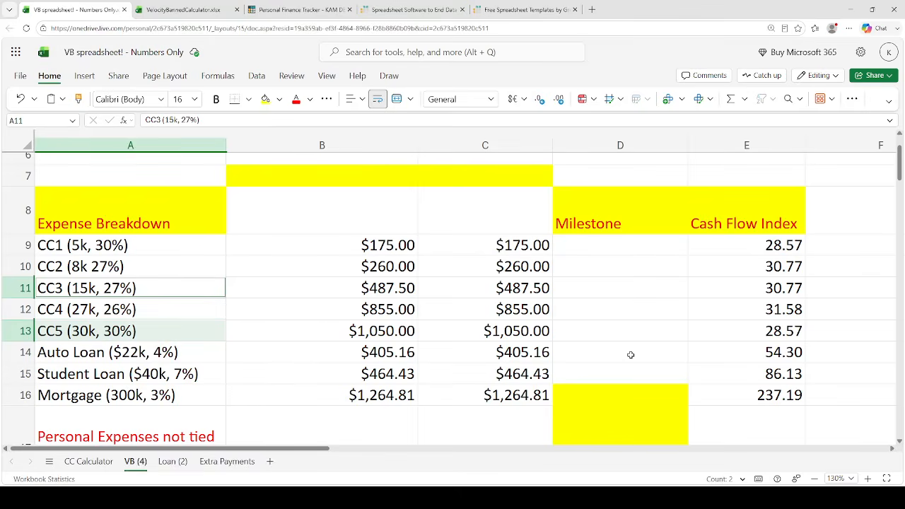
Review the Velocity Method income, expenses and cash flow, the line of credit terms and the debts' cash flow indexes
key("Up")
key("Up")
key("Up")
key("Up")
key("Up")
key("Up")
key("Up")
key("Up")
key("Up")
key("Up")
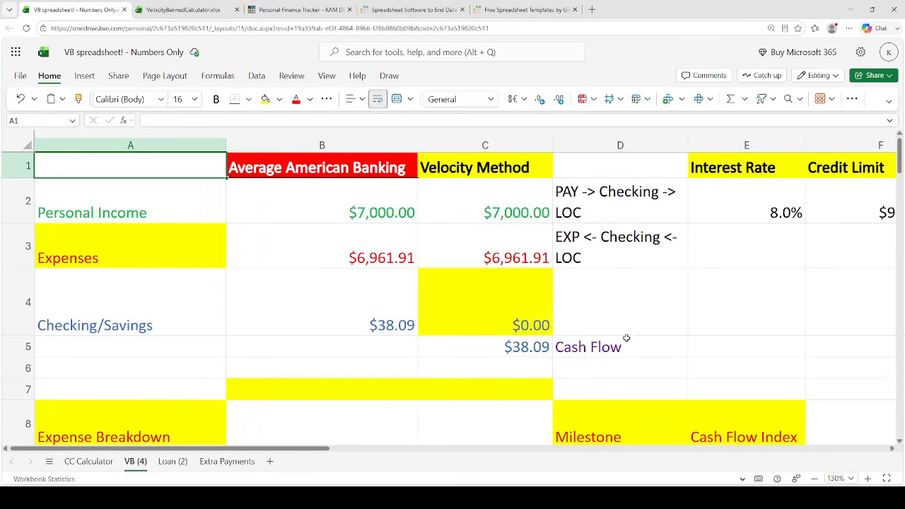
left_click(529, 322)
scroll(528, 318, "down", 3)
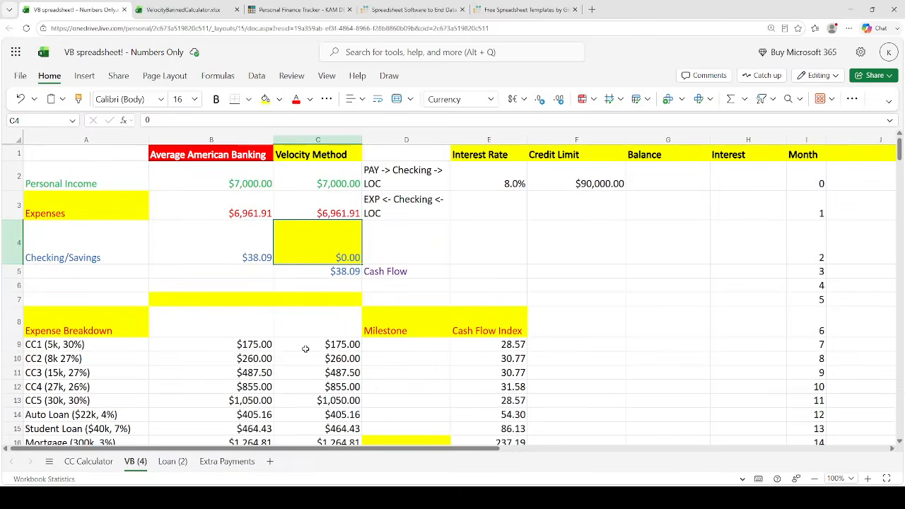
scroll(305, 348, "down", 1)
left_click(463, 414)
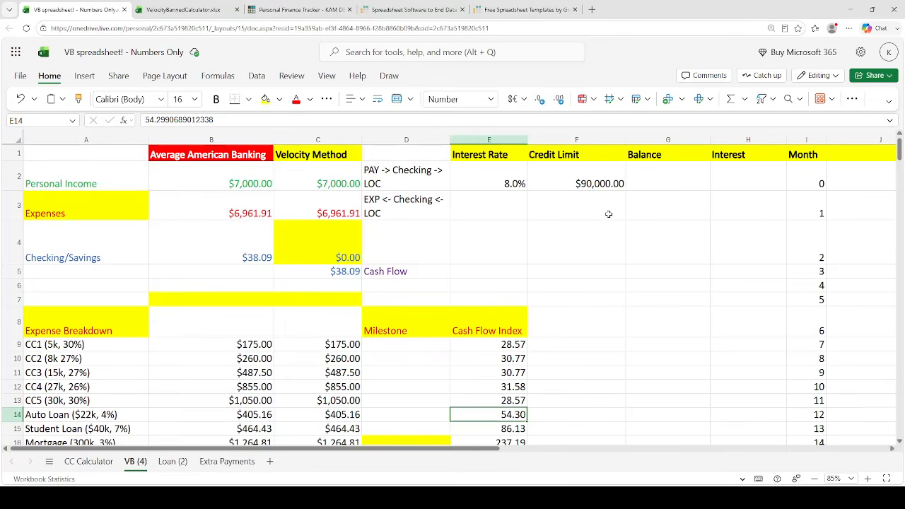
Enter 5, 8, 15, 27 and 30 in D9:D13 and start a sum of them in D14
left_click(404, 344)
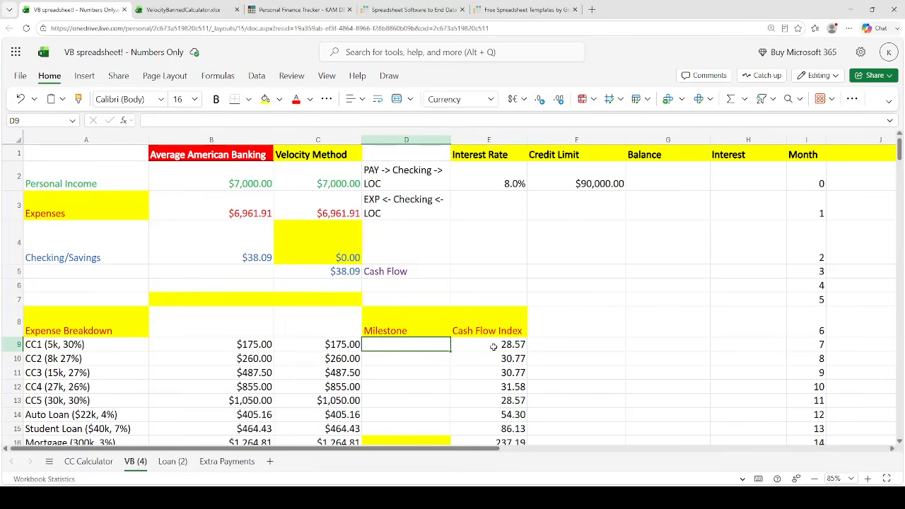
type("5")
key("Return")
type("8")
key("Return")
type("15")
key("Return")
type("27")
key("Return")
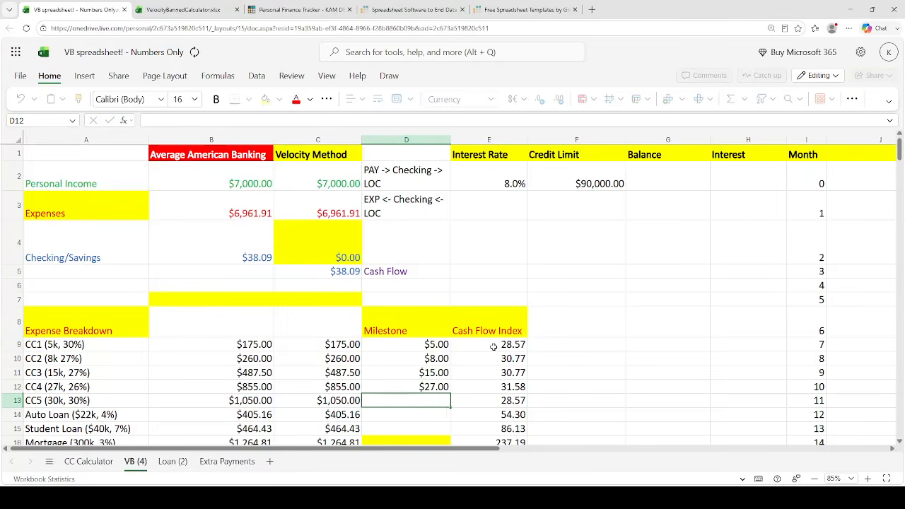
type("30")
key("Return")
left_click(726, 103)
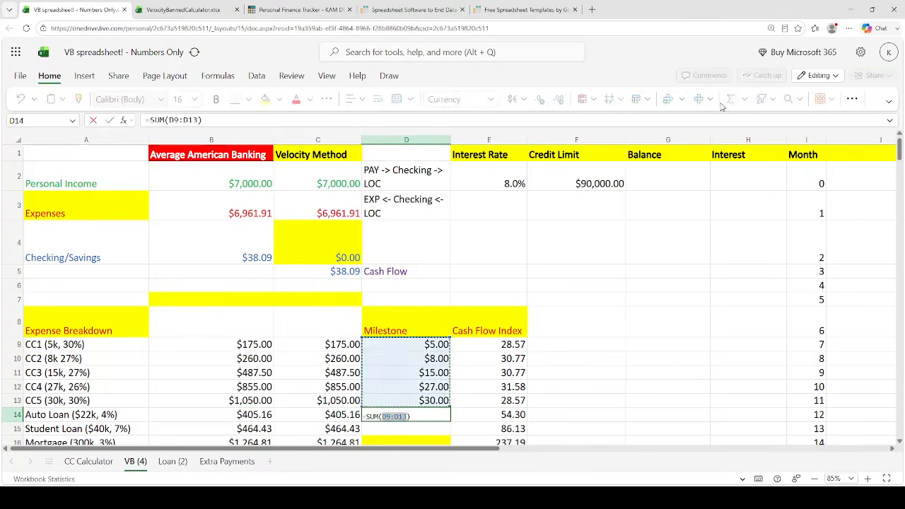
Cancel the sum in D14 and clear the scratch numbers from the Milestone column
key("Escape")
key("shift+Up")
key("shift+Up")
key("shift+Up")
key("shift+Up")
key("shift+Up")
key("Delete")
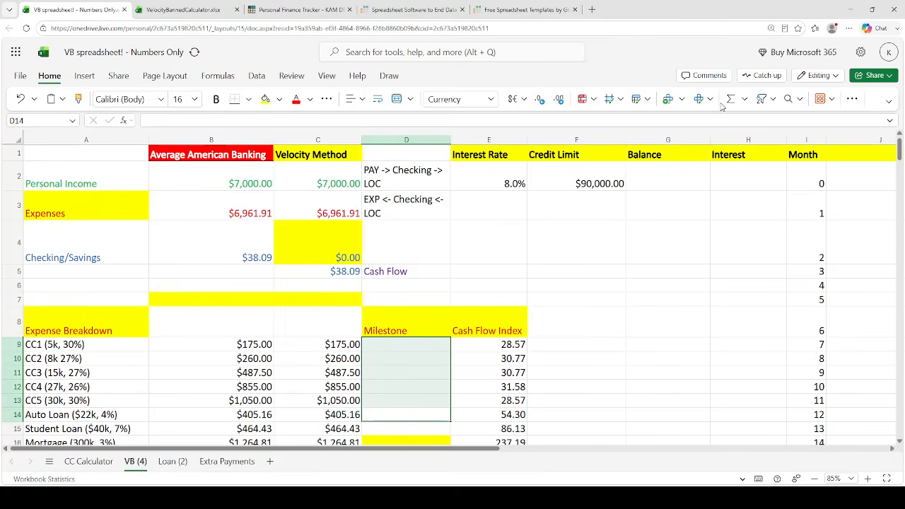
Enter 85,000 as the month 0 line of credit balance in G2
key("Up")
key("Up")
key("Up")
key("Up")
key("Up")
key("Up")
key("Up")
key("Up")
key("Up")
key("Up")
key("Up")
key("Up")
key("Right")
key("Right")
key("Right")
type("85")
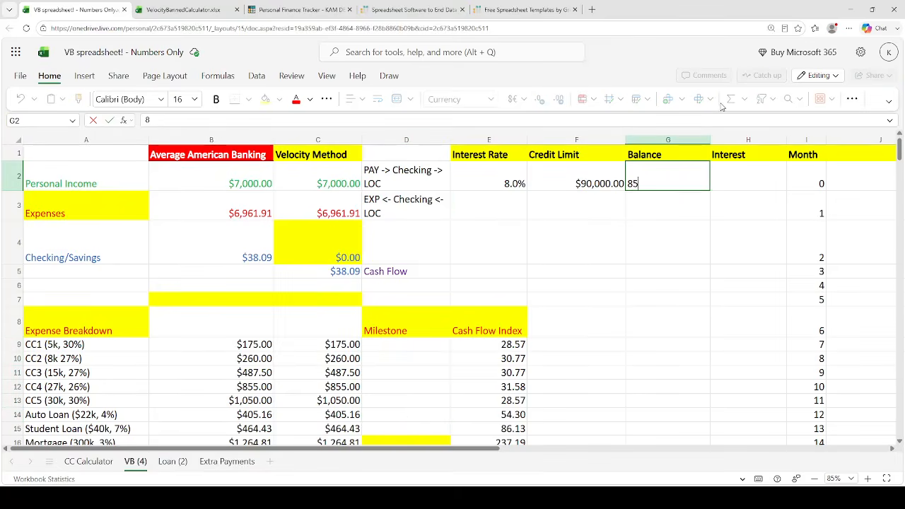
type(",000")
key("Return")
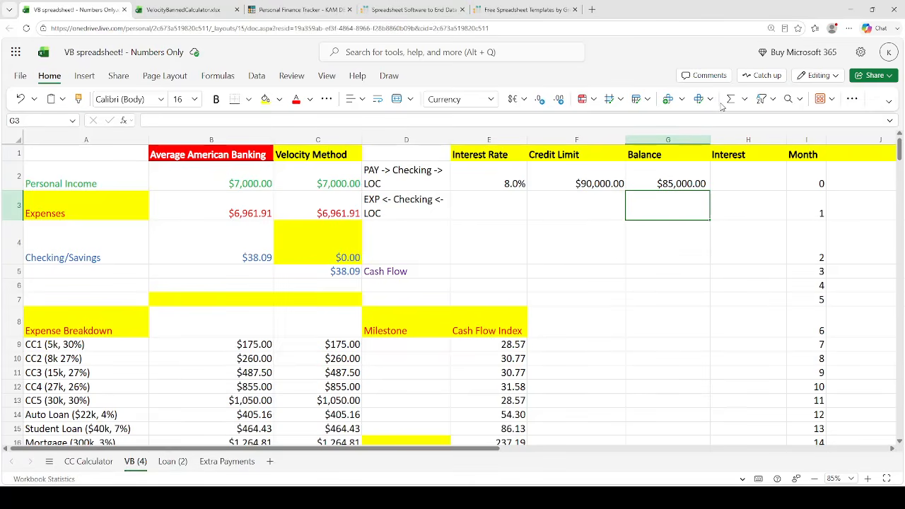
Set the Velocity Method payments for CC1 through CC5 (C9:C13) to 0
key("Up")
key("Left")
key("Left")
key("Left")
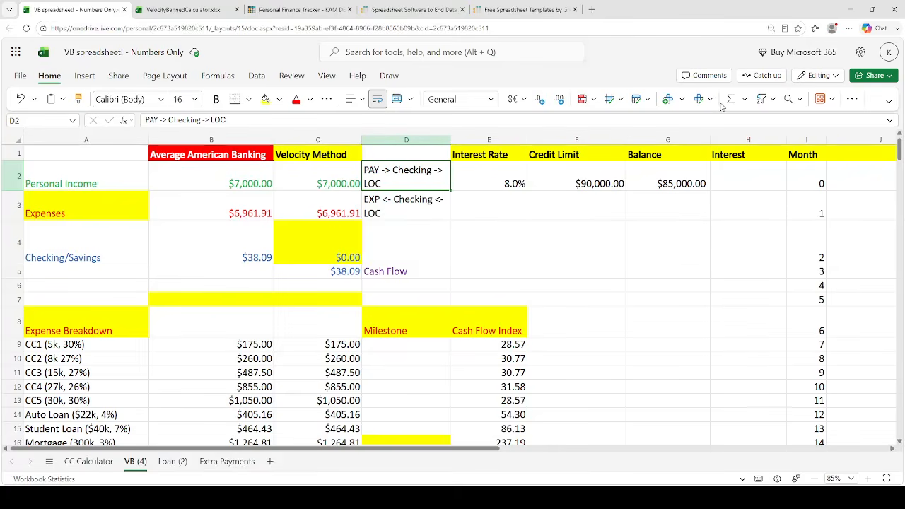
key("Left")
key("Down")
key("Down")
key("Down")
key("Down")
key("Down")
key("Down")
key("Down")
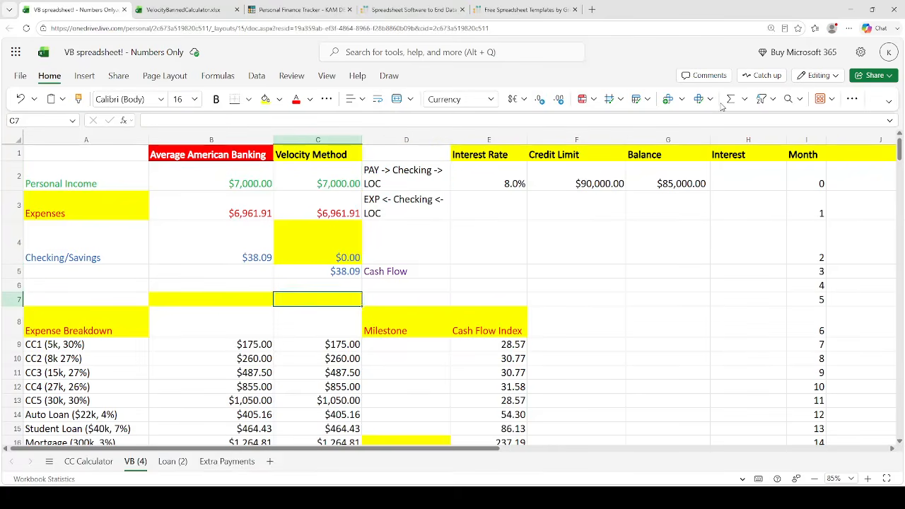
type("0")
key("Return")
type("0")
key("Return")
type("0")
key("Return")
type("0")
key("Return")
type("0")
key("Return")
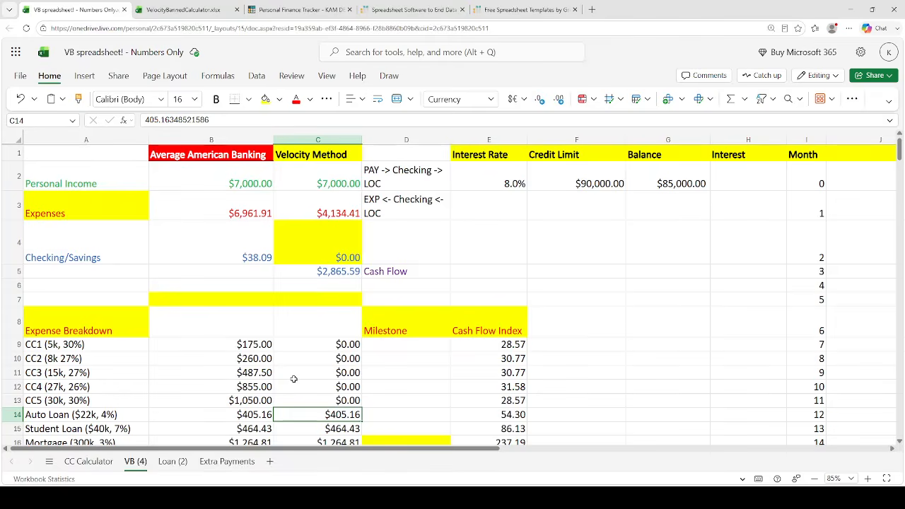
Compare the income, checking/savings and cash flow cells of the Average American Banking and Velocity Method columns
scroll(268, 292, "up", 5)
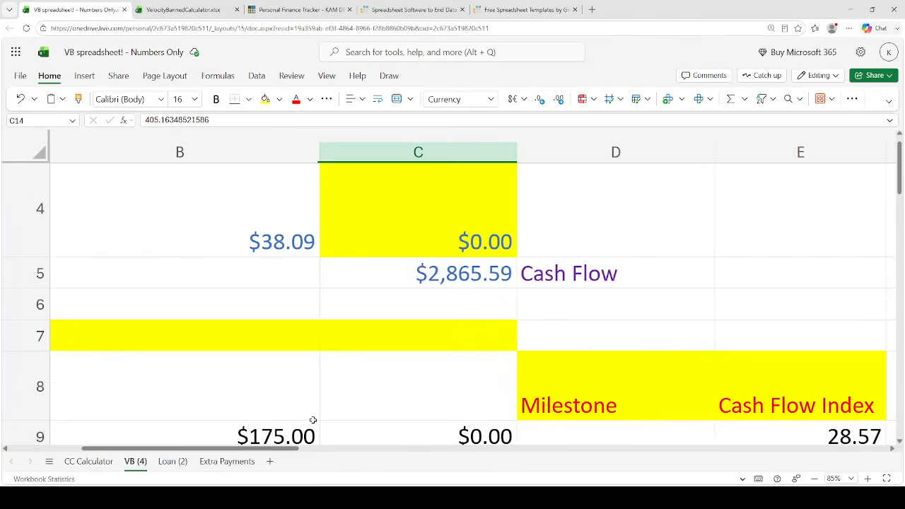
scroll(472, 330, "up", 3)
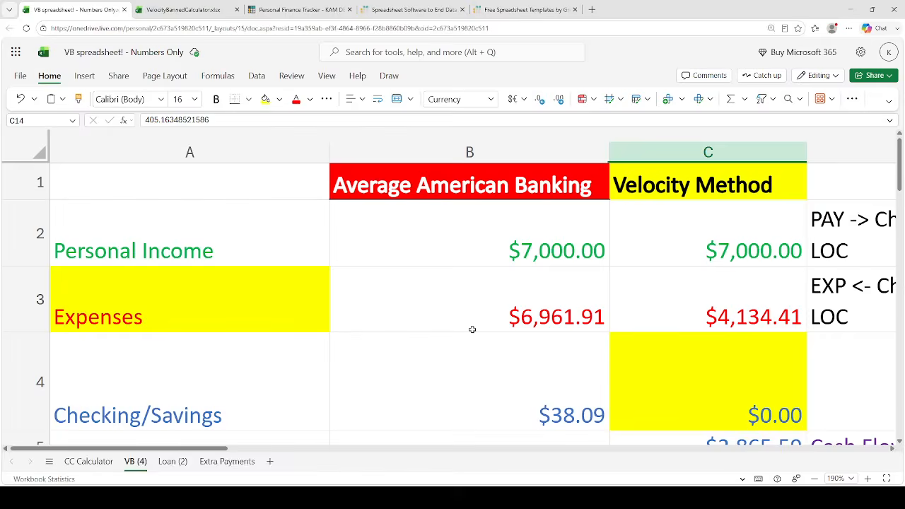
scroll(473, 329, "down", 2)
left_click(478, 225)
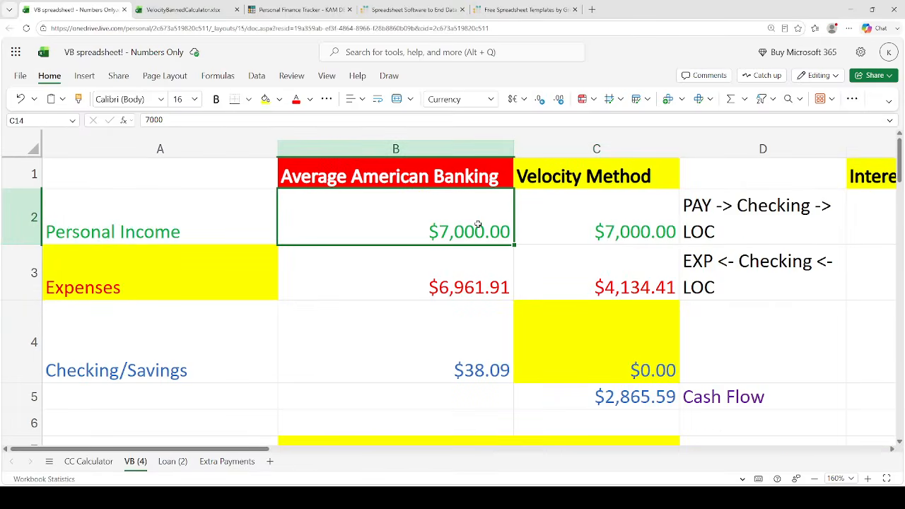
key("shift+Right")
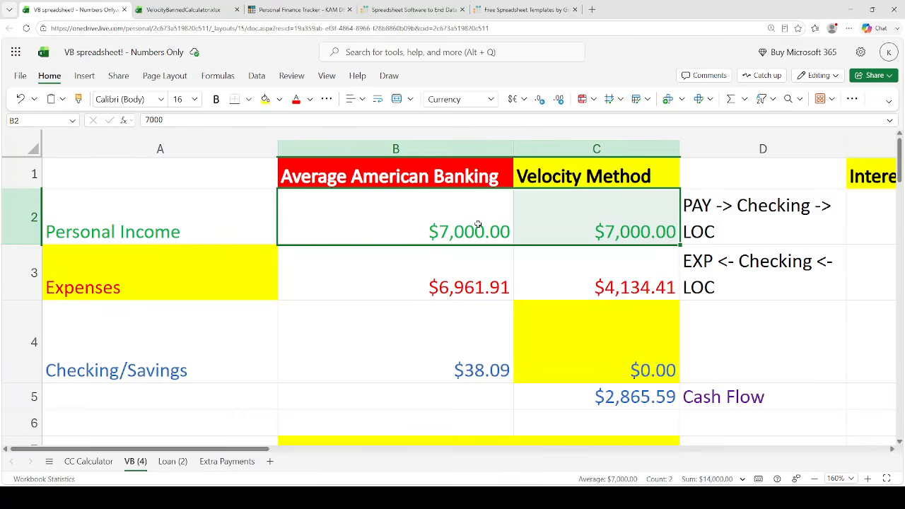
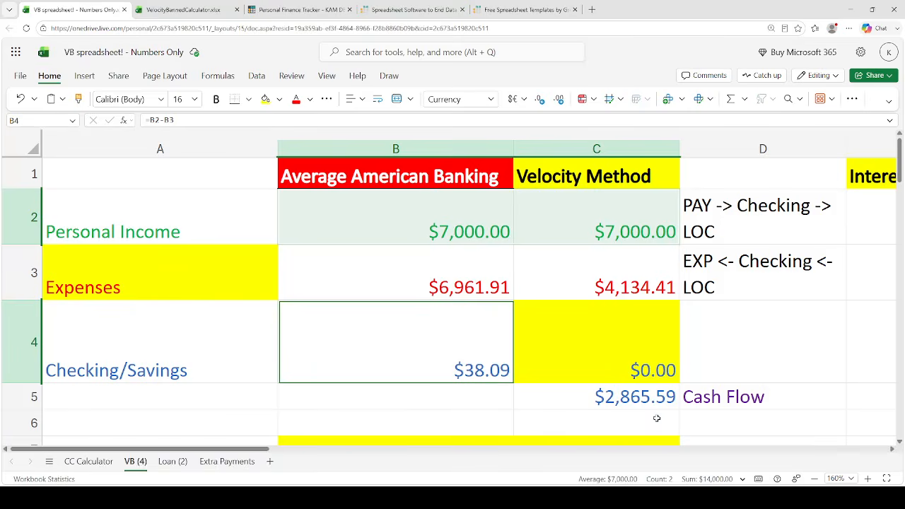
left_click(665, 398)
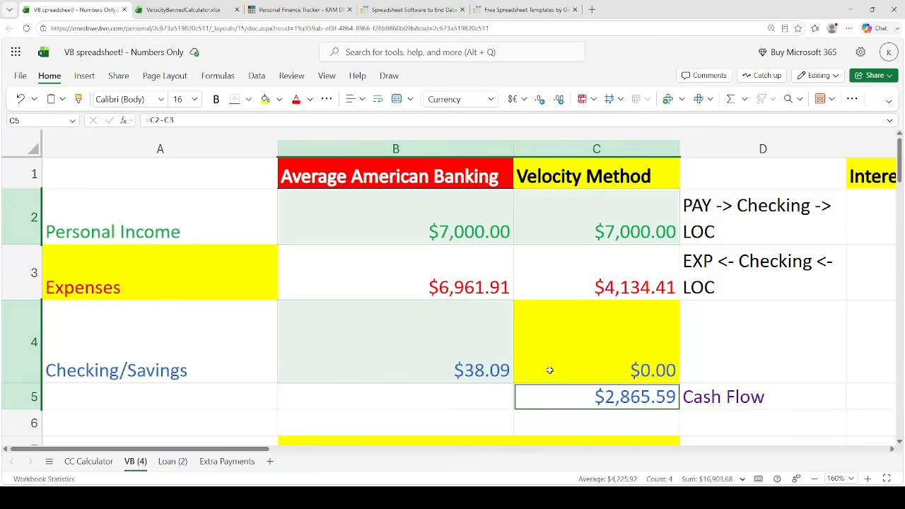
left_click(480, 354)
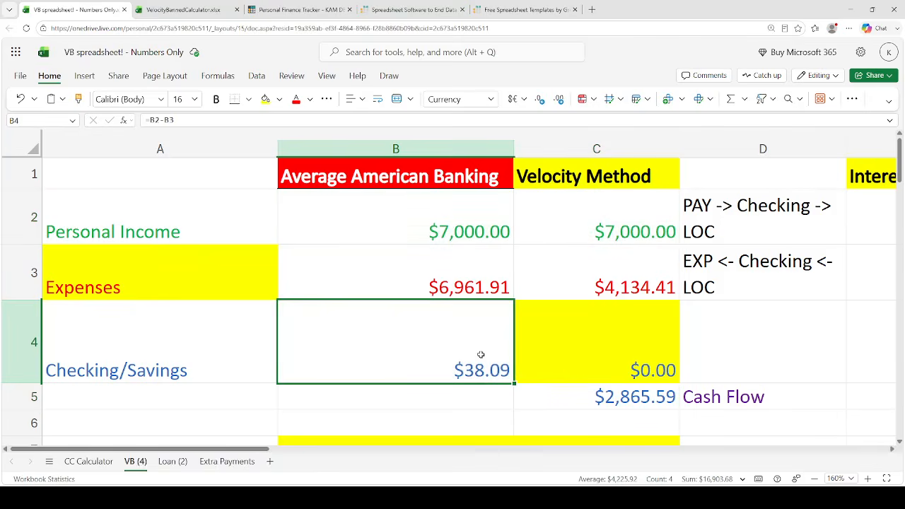
left_click(637, 406)
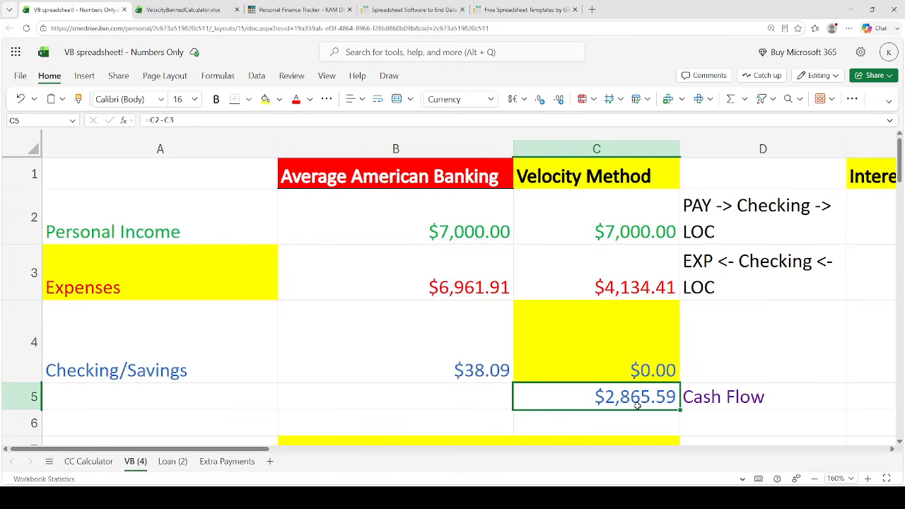
left_click(586, 372)
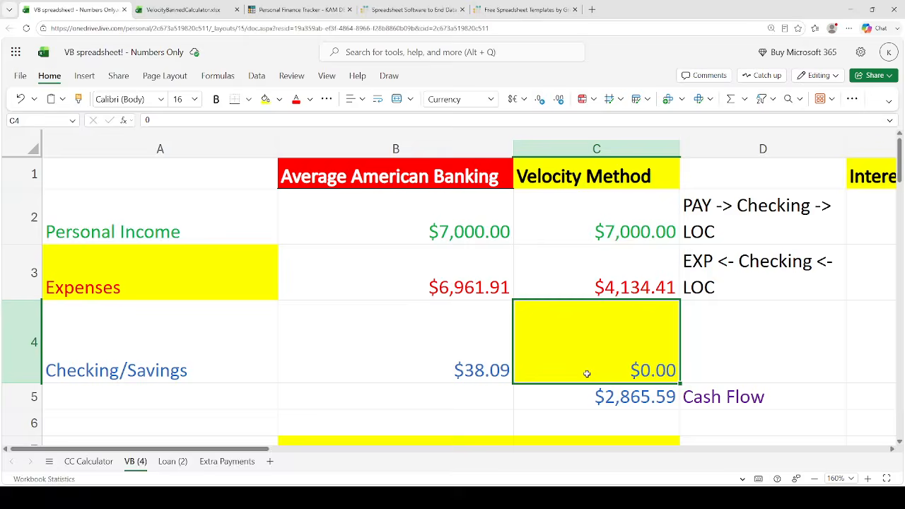
scroll(587, 373, "down", 2)
scroll(586, 374, "down", 3)
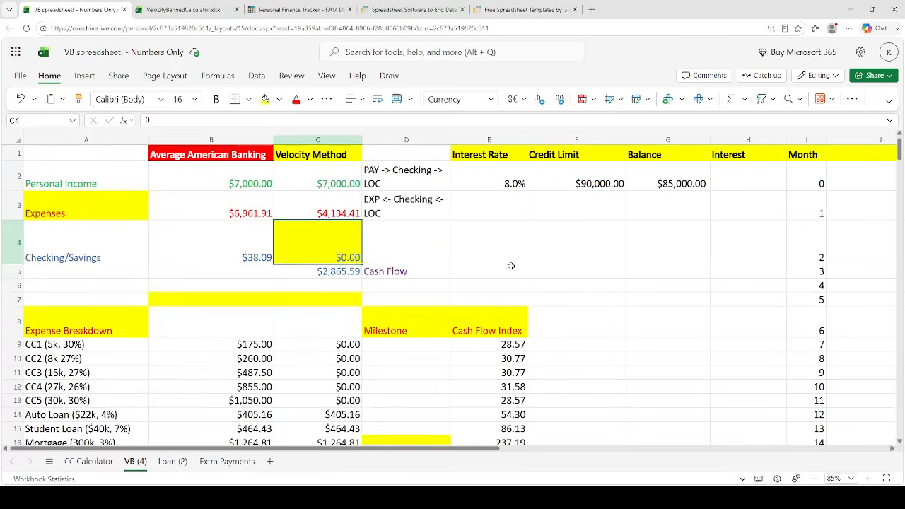
left_click(325, 173)
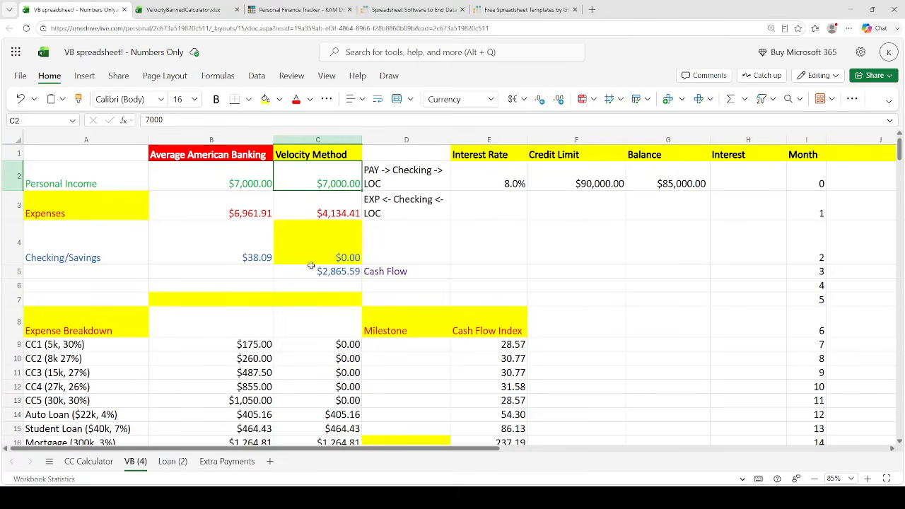
Enter the formula =G2+H2-2865.59 in G3 for the month 1 balance
left_click(662, 216)
type("=g2")
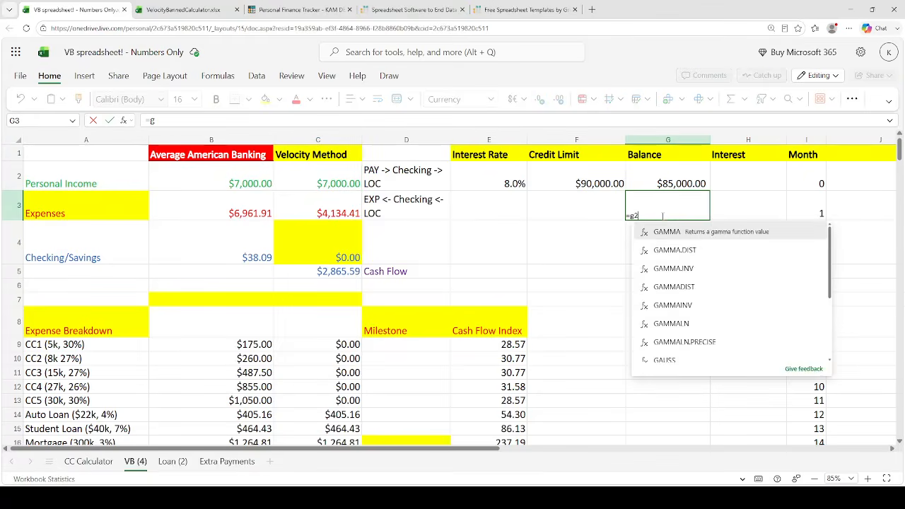
type("=h2-2865")
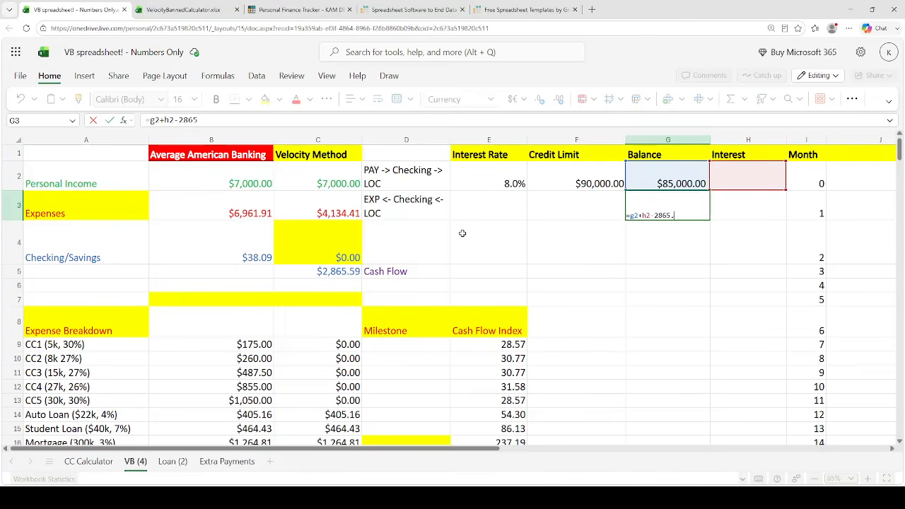
type(".59")
key("Return")
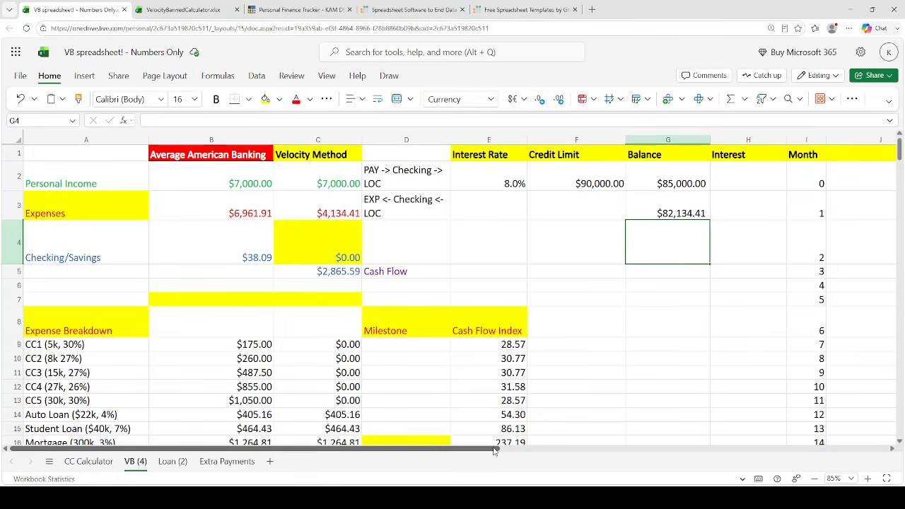
Enter the formula =AVERAGE(G3,G2)*.08/12 in H3 for the month 1 interest
left_click_drag(495, 447, 573, 441)
scroll(632, 273, "up", 6)
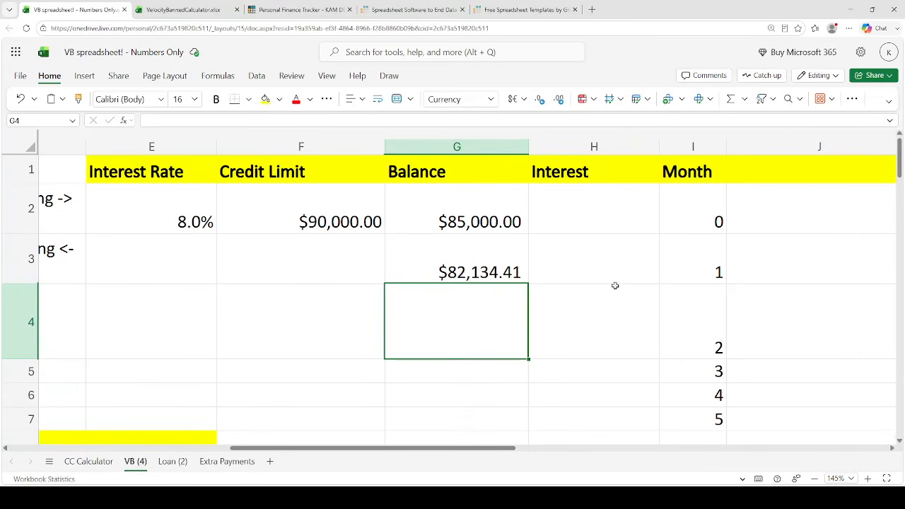
left_click(469, 259)
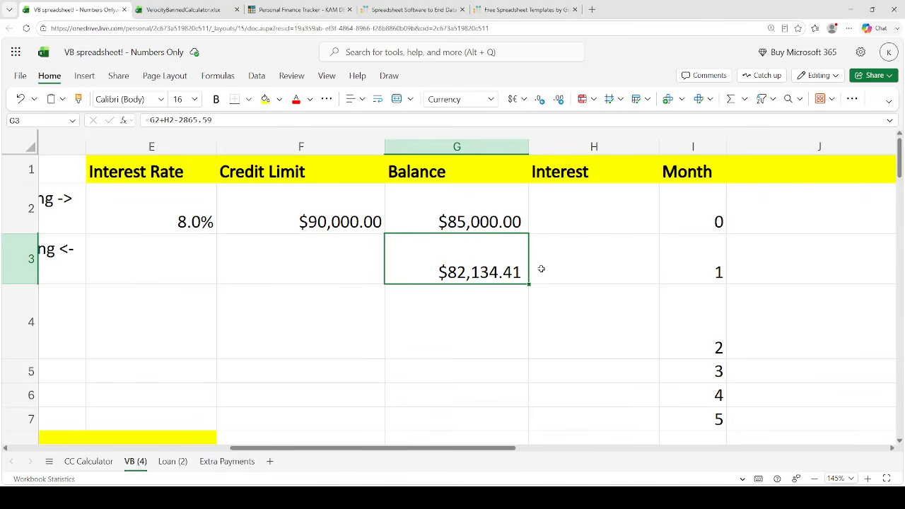
left_click(542, 267)
left_click(745, 100)
left_click(760, 140)
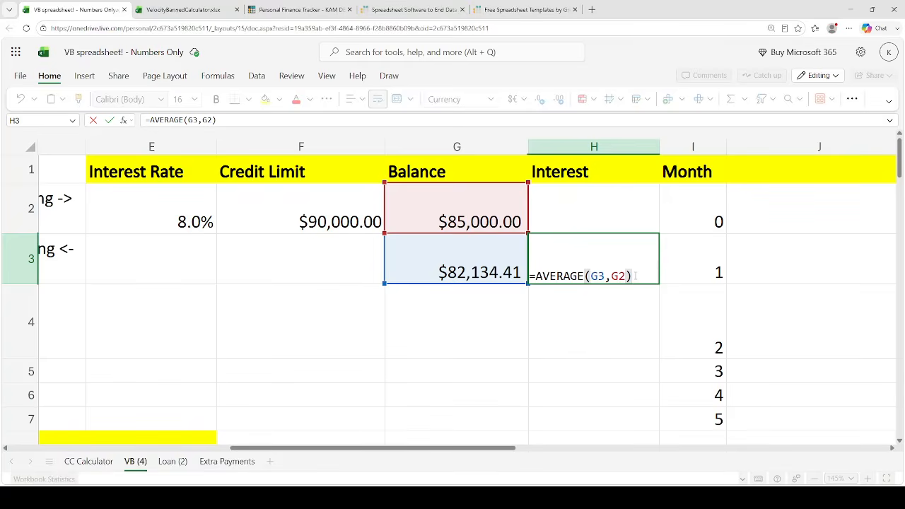
type("*.08/12")
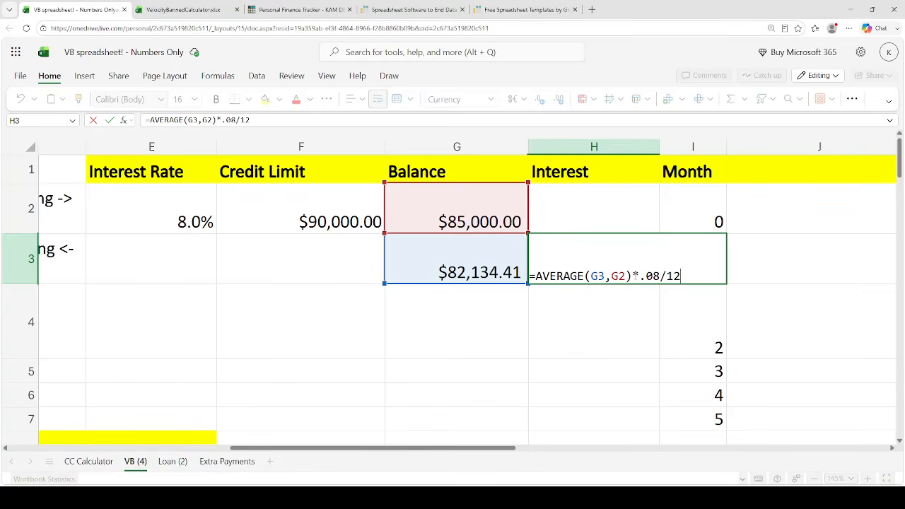
key("Return")
Copy the balance and interest formulas from G3:H3 down to row 22, covering months 2 through 20
key("Up")
key("Left")
key("shift+Right")
key("ctrl+c")
key("Down")
key("ctrl+v")
key("Down")
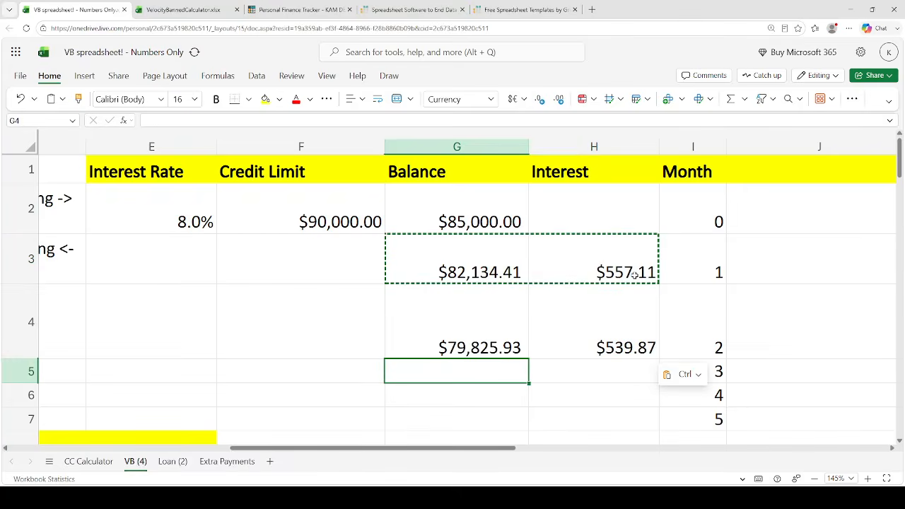
key("ctrl+v")
key("Down")
key("ctrl+v")
key("shift+Down")
key("shift+Down")
key("shift+Down")
key("shift+Down")
key("shift+Down")
key("shift+Down")
key("shift+Down")
key("shift+Down")
key("shift+Down")
key("shift+Down")
key("shift+Down")
key("shift+Down")
key("shift+Down")
key("shift+Down")
key("shift+Down")
key("shift+Down")
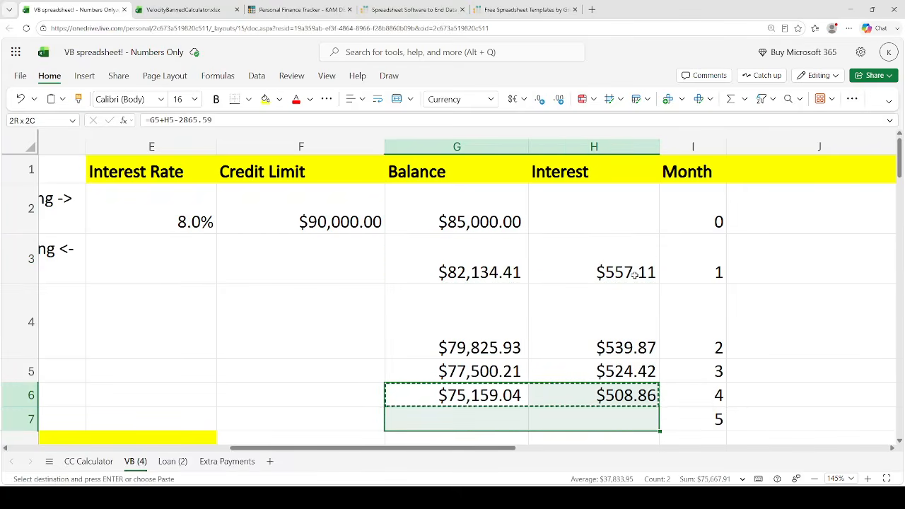
key("ctrl+v")
left_click(634, 276)
scroll(627, 268, "down", 5)
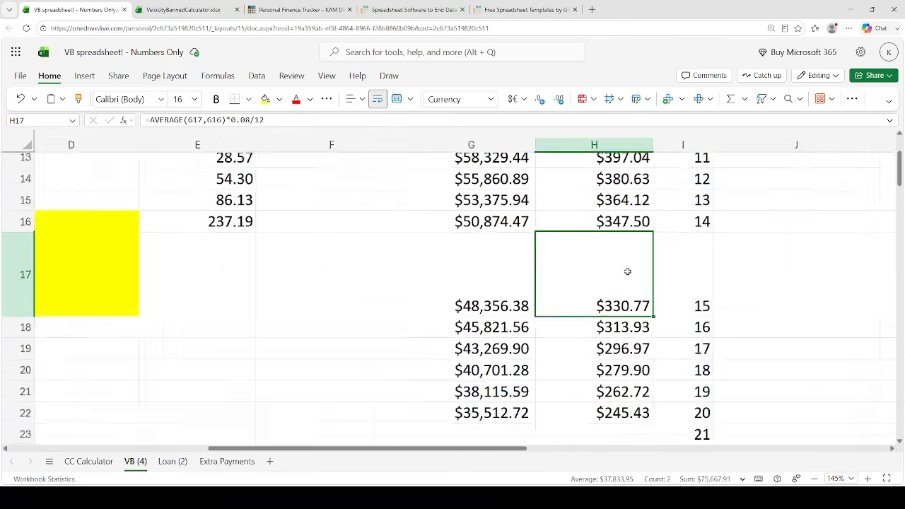
Extend the balance and interest formulas down through row 38 to cover months 21 through 36
left_click(538, 377)
left_click(538, 359)
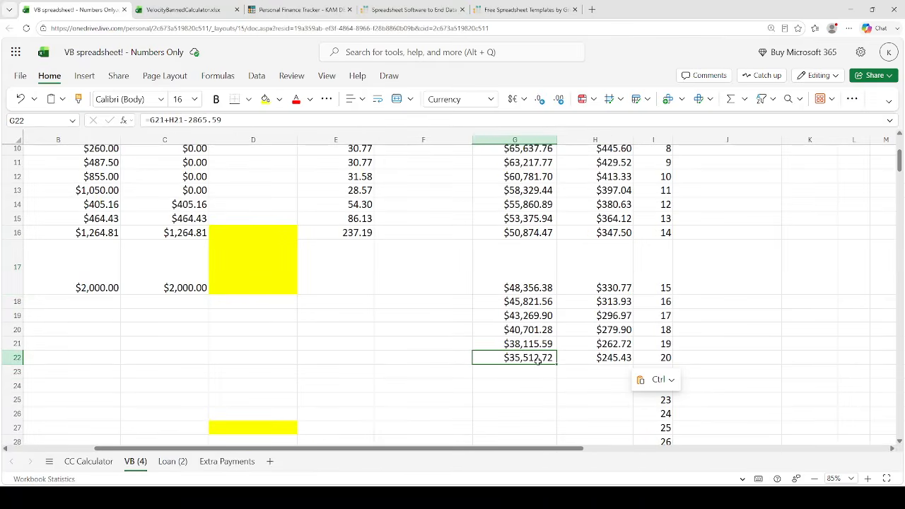
key("shift+Right")
key("shift+Down")
key("shift+Down")
key("shift+Down")
key("shift+Down")
key("shift+Down")
key("shift+Down")
key("shift+Down")
key("shift+Down")
key("shift+Down")
key("shift+Down")
key("shift+Down")
key("shift+Down")
key("shift+Down")
key("shift+Down")
key("shift+Down")
key("shift+Down")
key("ctrl+v")
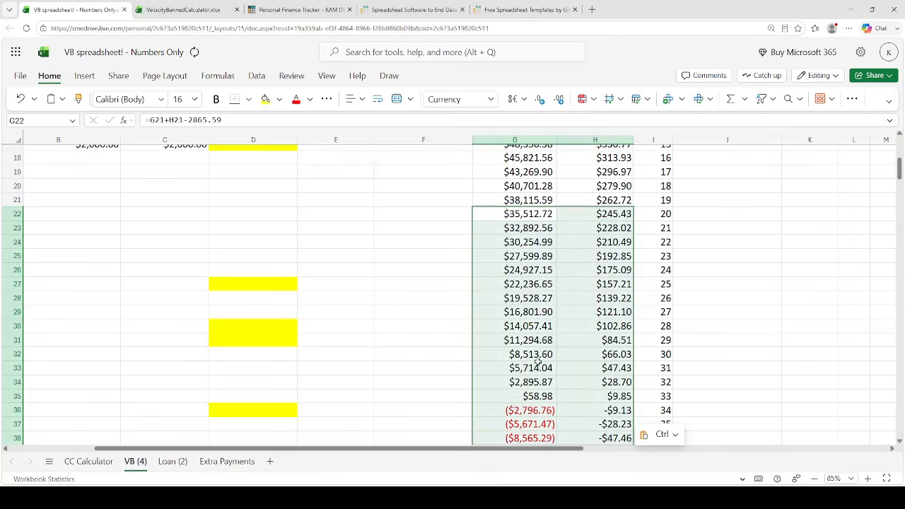
Review the month 1 balance and interest formulas in G3 and H3
key("Up")
key("ctrl+Up")
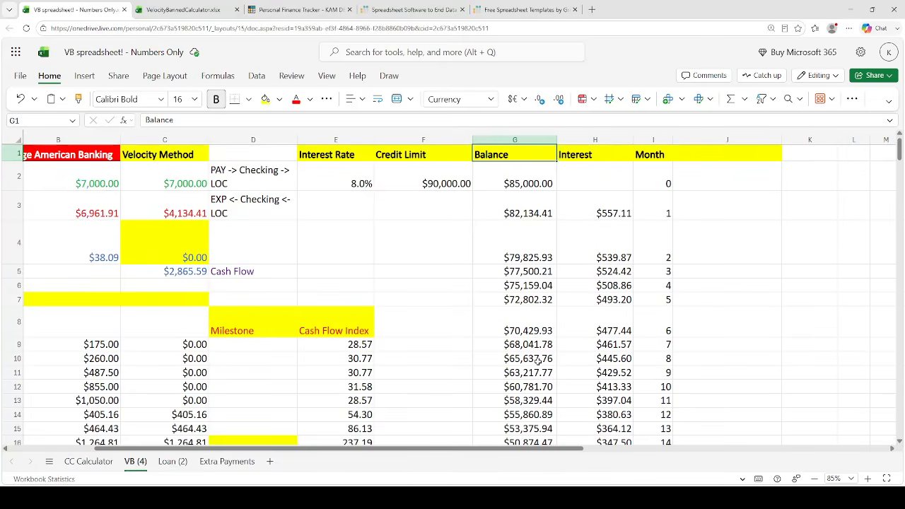
key("Down")
key("Down")
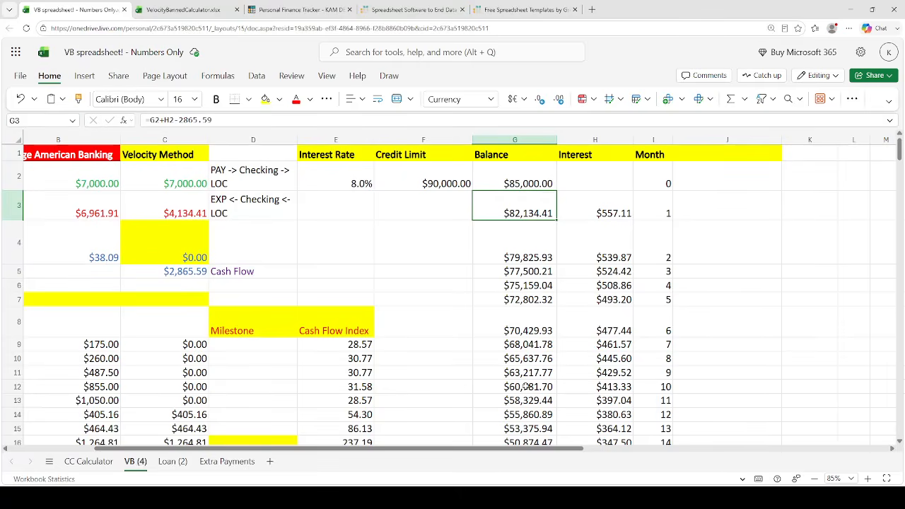
left_click(596, 204)
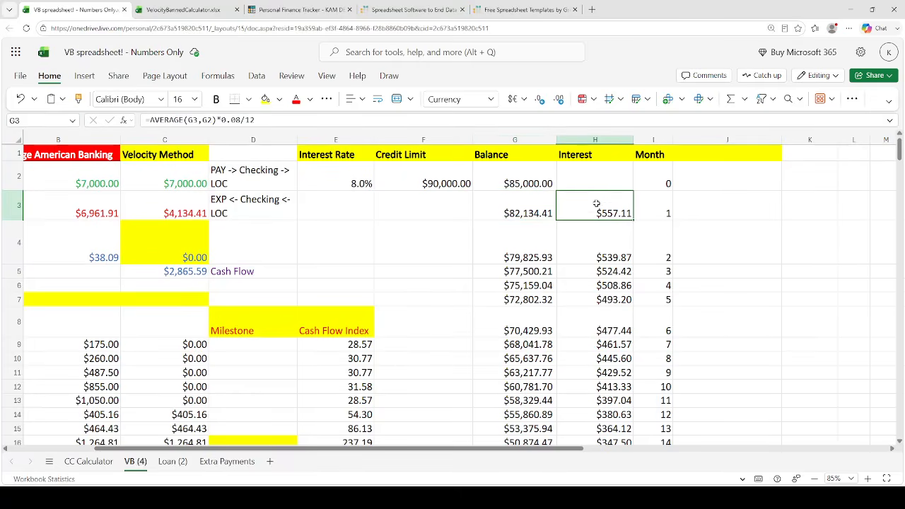
scroll(596, 240, "up", 5)
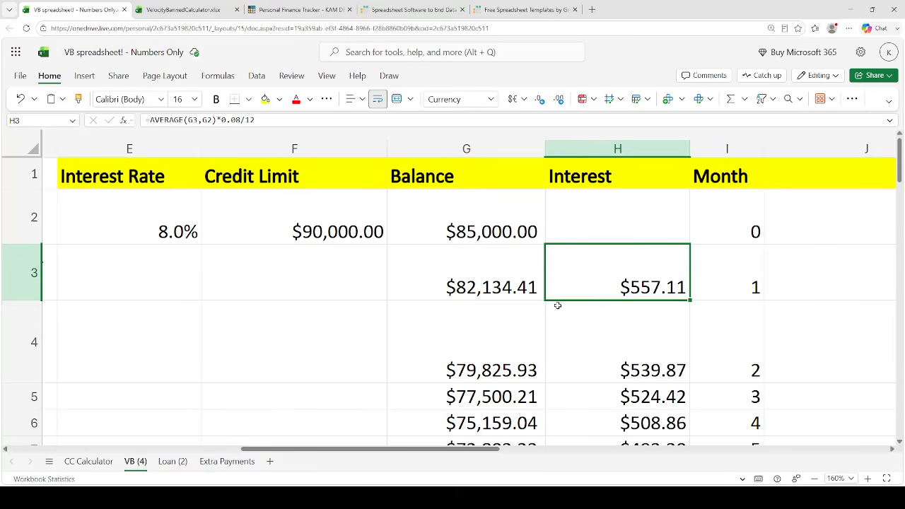
mouse_move(407, 442)
left_mouse_down()
mouse_move(295, 449)
mouse_move(414, 451)
left_mouse_up()
left_click(221, 226)
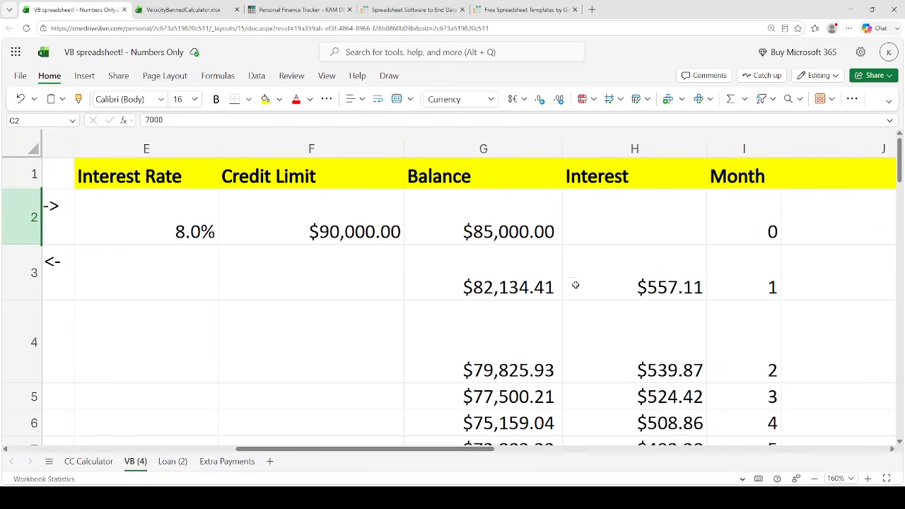
left_click(605, 272)
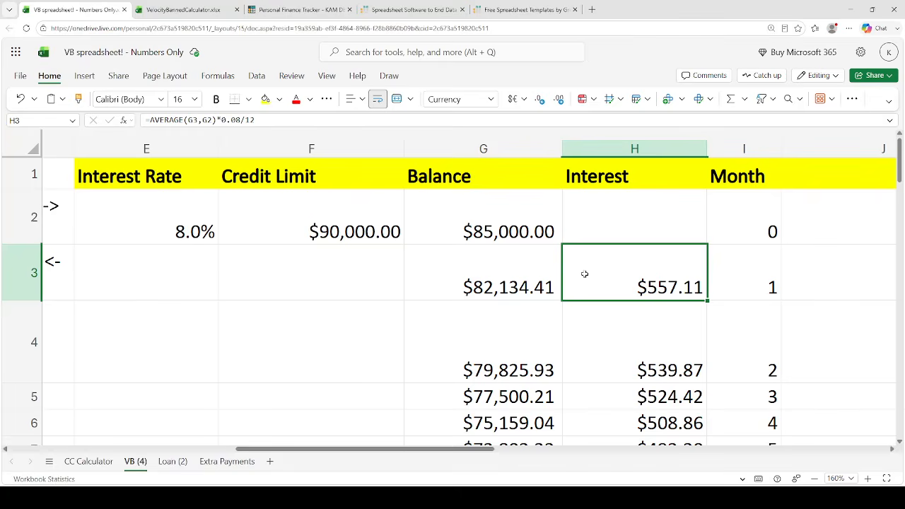
Highlight the month 34 balance cell G36 with a yellow fill
scroll(537, 290, "down", 3)
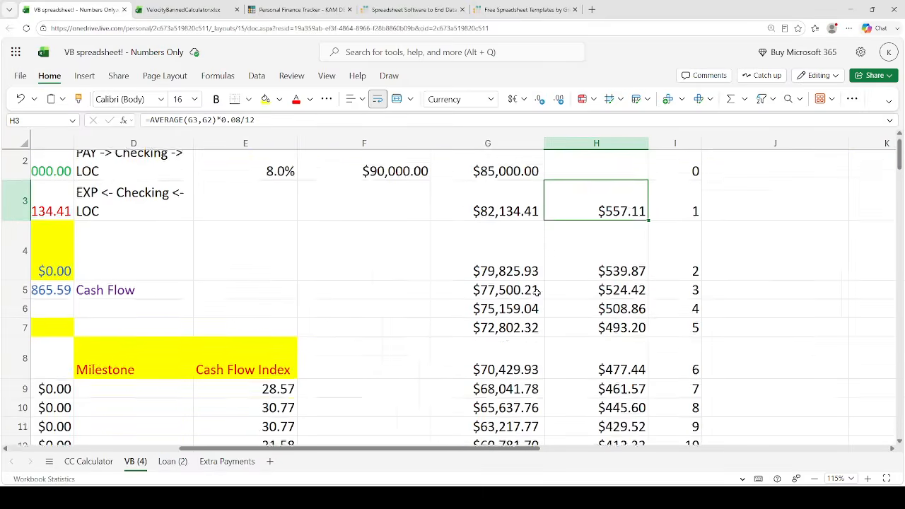
scroll(538, 290, "down", 10)
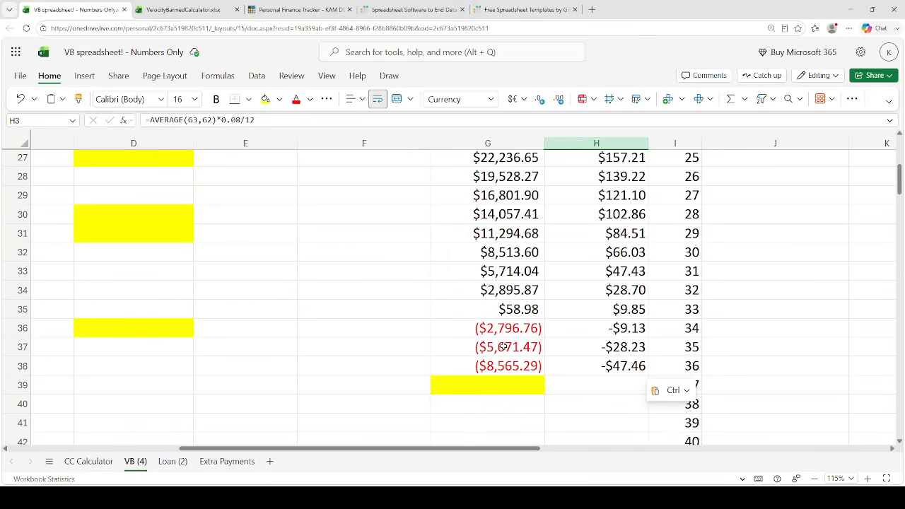
left_click_drag(503, 346, 504, 329)
left_click(532, 290)
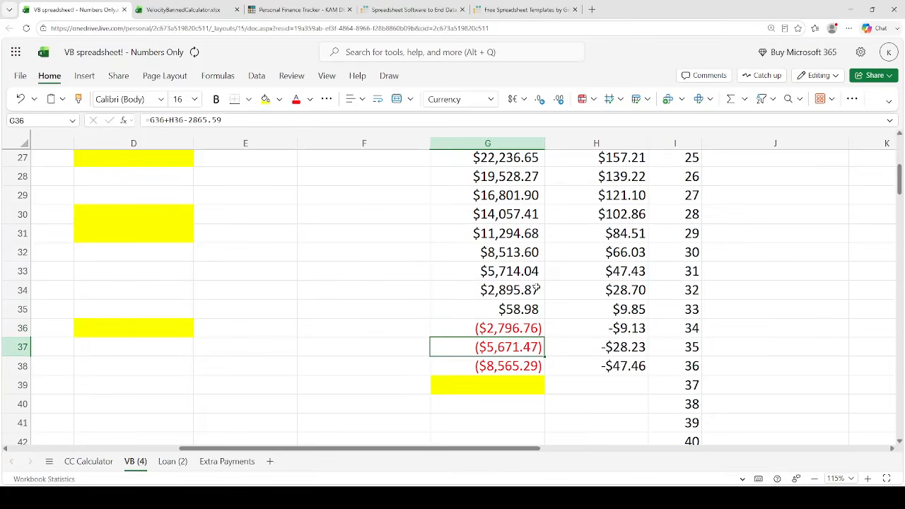
left_click(466, 327)
left_click(266, 99)
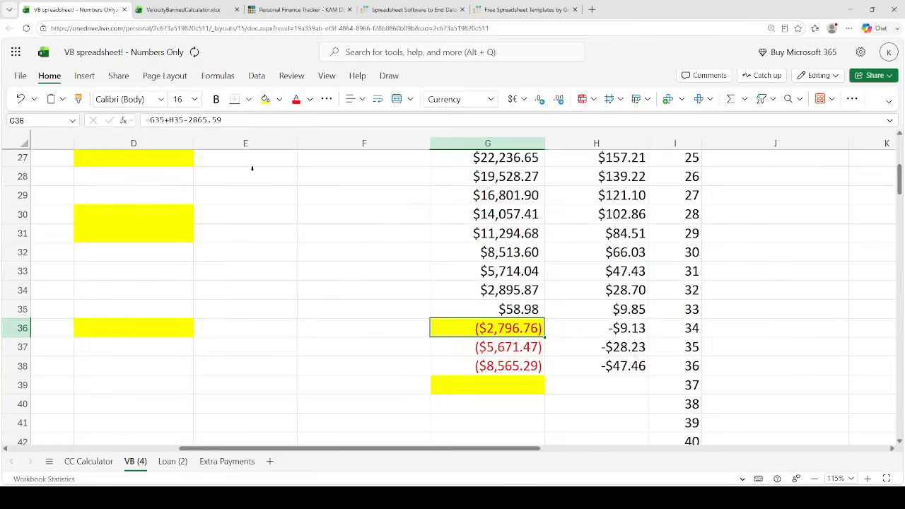
Enter "34 months," as the CC1 milestone in D9
left_click_drag(307, 448, 141, 401)
scroll(277, 344, "up", 8)
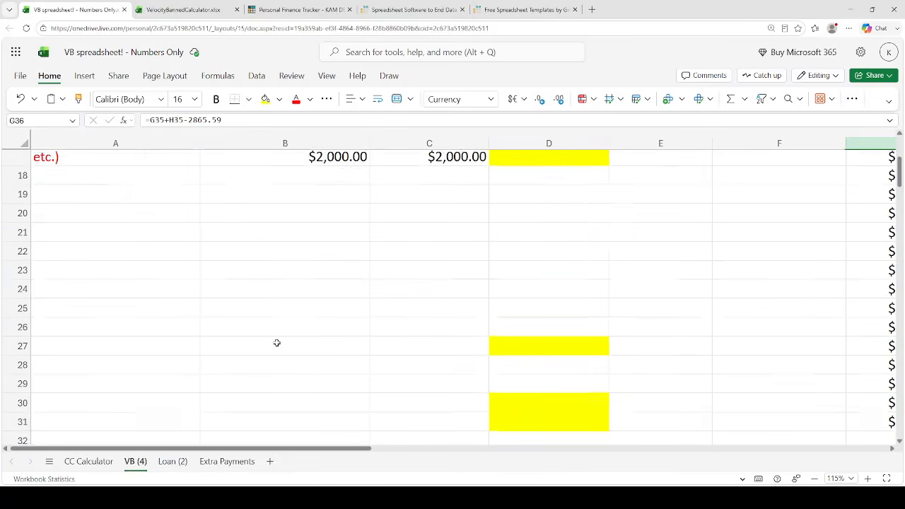
left_click(528, 291)
left_click(523, 277)
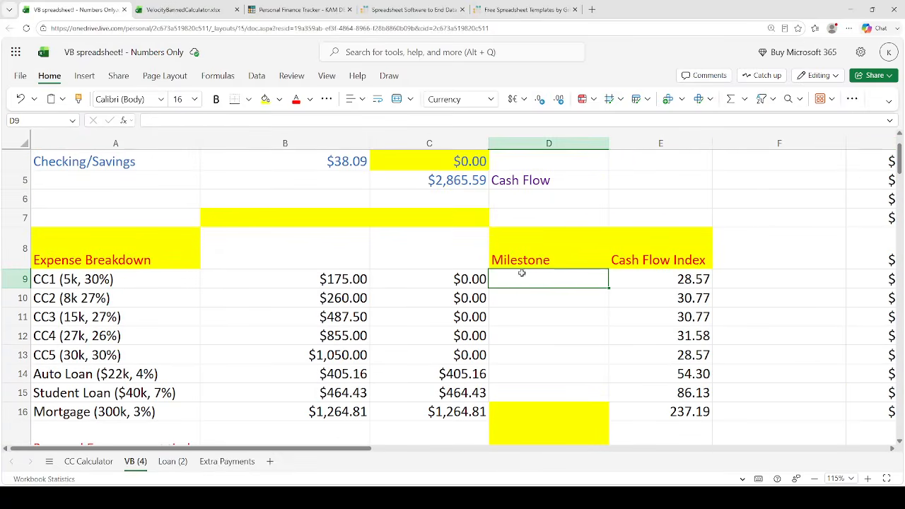
type("34 months")
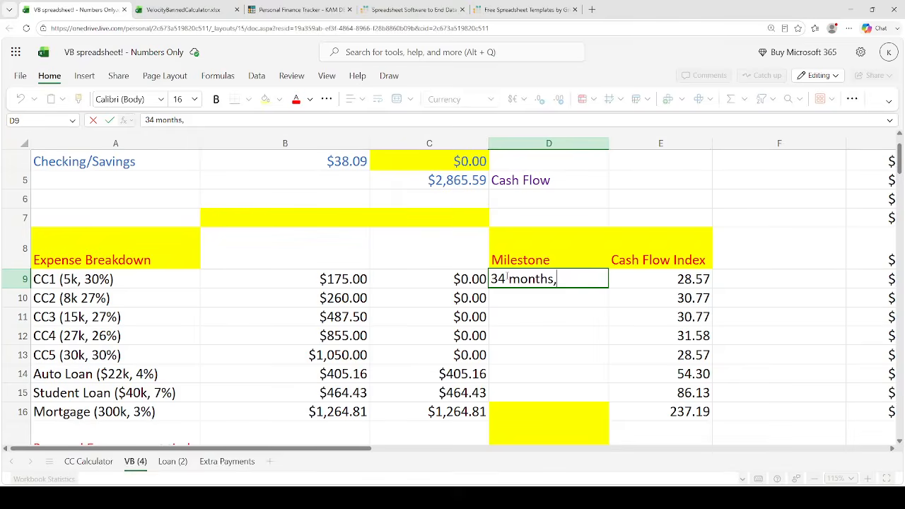
type(",")
Switch to the Personal Finance Tracker in Grist and examine the credit lines' limits and rates on the LOC and Statements page
left_click(297, 9)
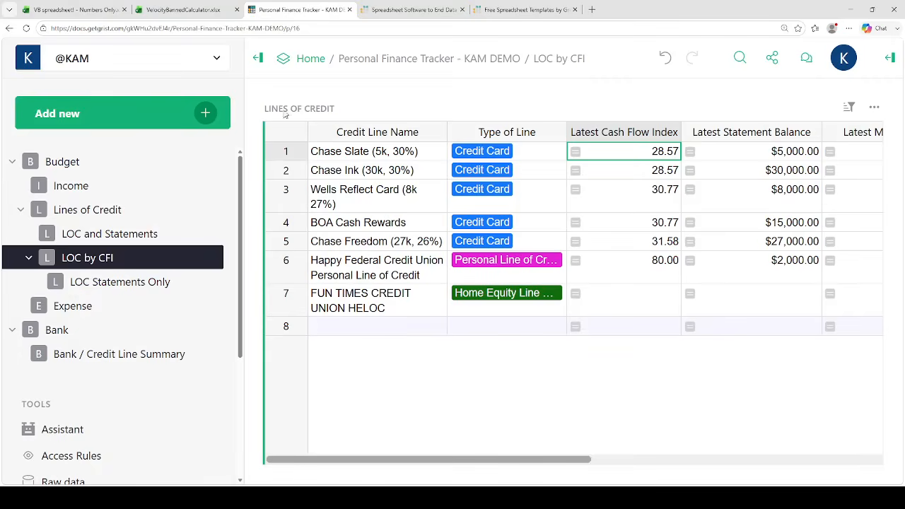
left_click(132, 232)
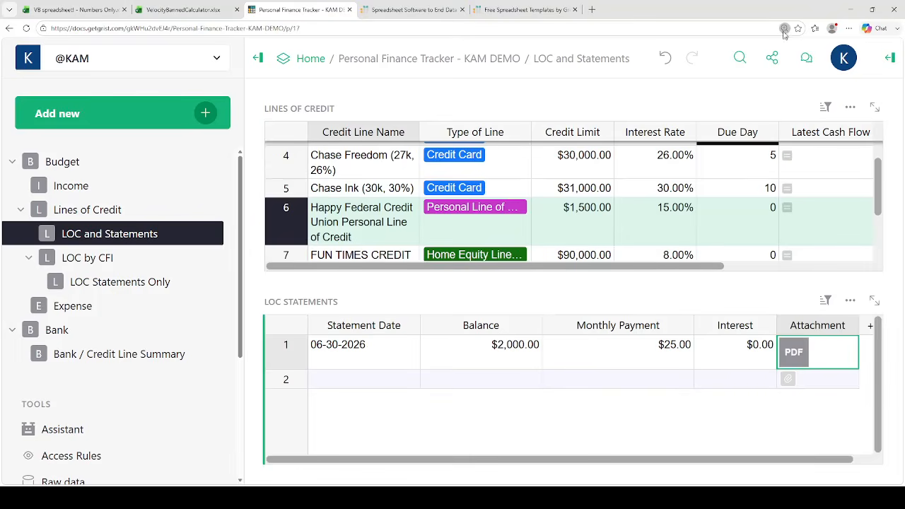
key("ctrl+minus")
key("ctrl+minus")
key("ctrl+minus")
key("ctrl+plus")
key("ctrl+plus")
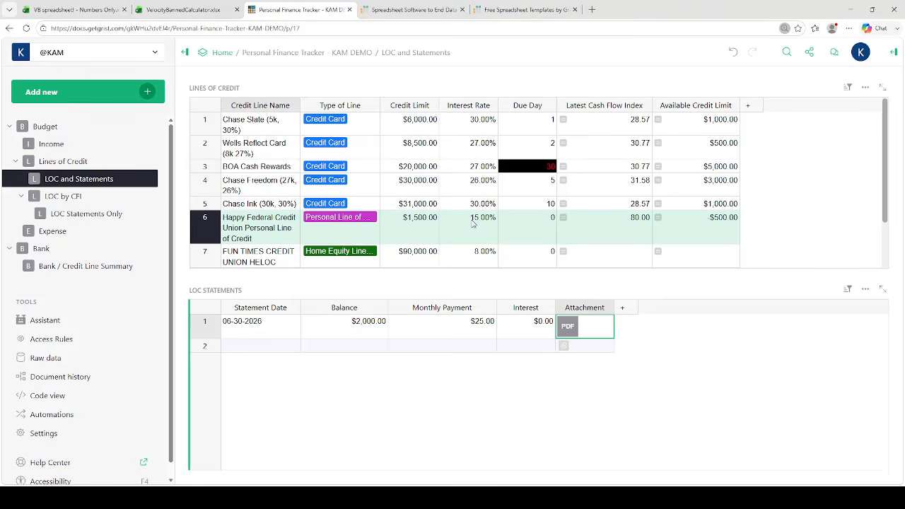
Return to the VB spreadsheet in Excel and complete the CC1 milestone in D9 as "34 months, 85k"
left_click(78, 16)
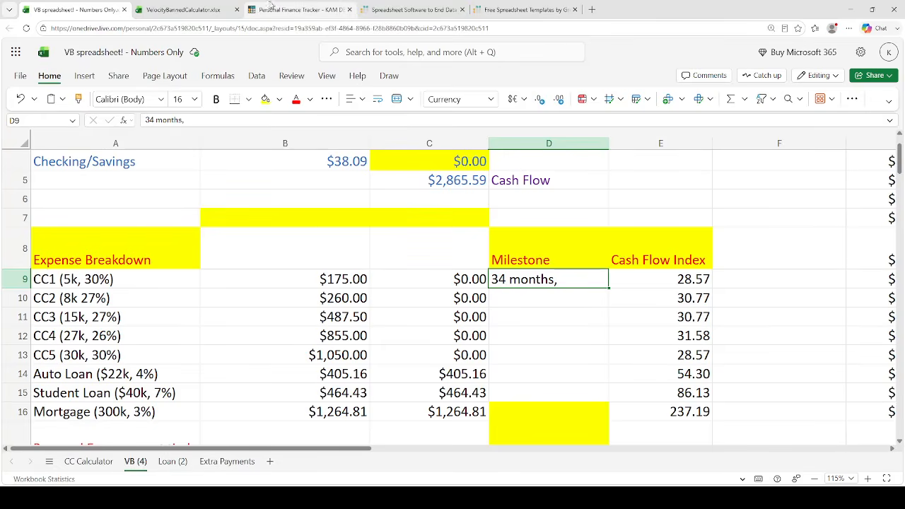
left_click_drag(343, 453, 451, 407)
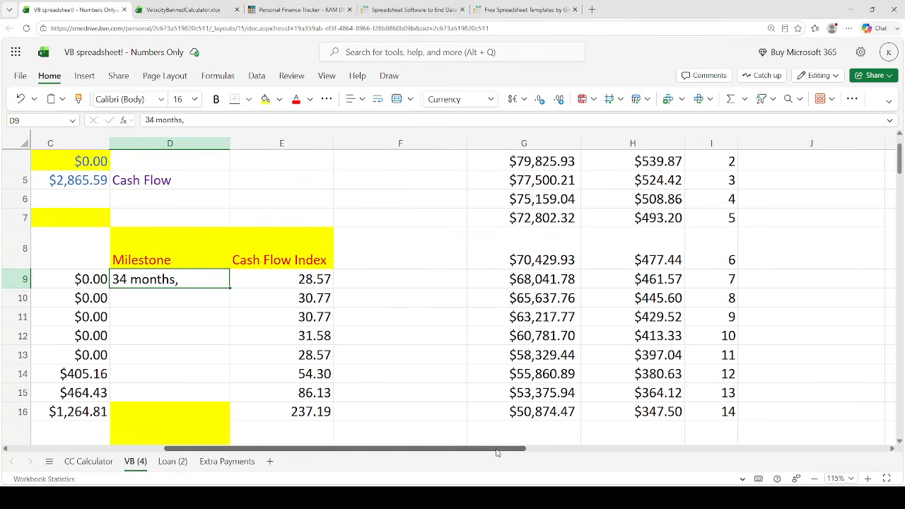
scroll(403, 398, "up", 3)
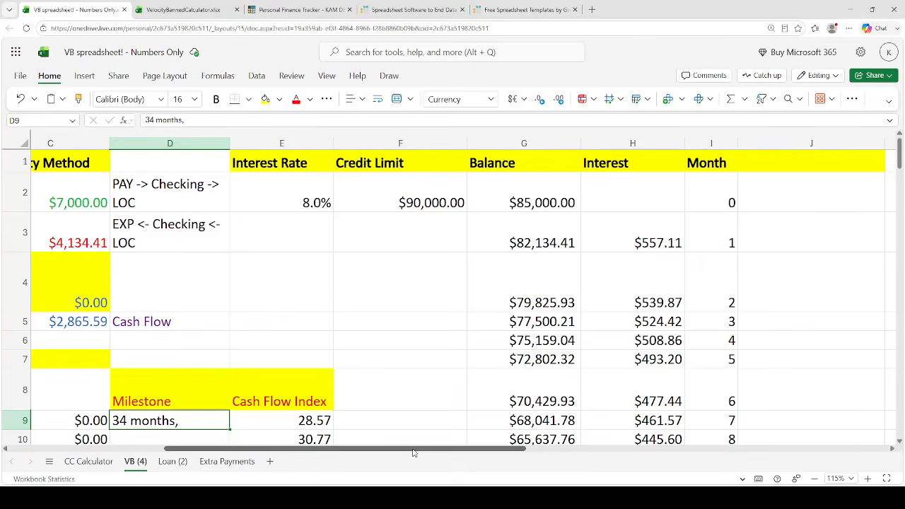
scroll(414, 447, "left", 5)
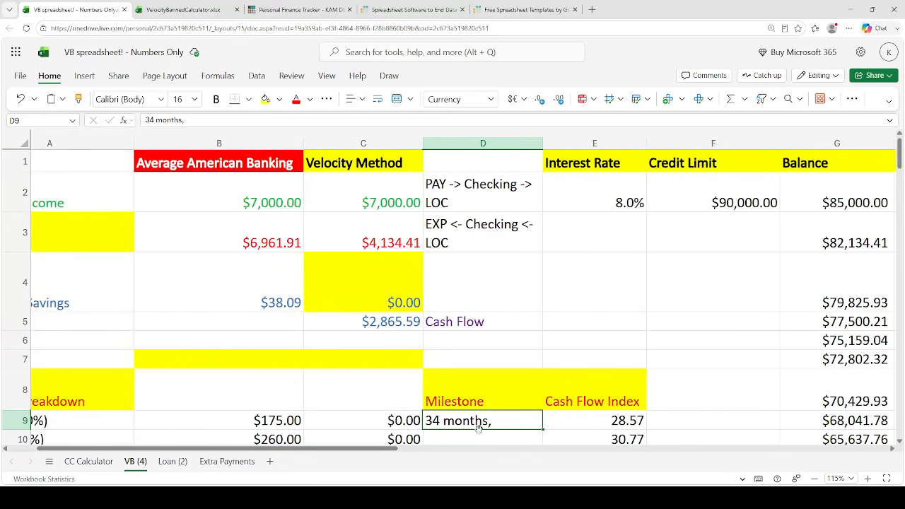
double_click(514, 423)
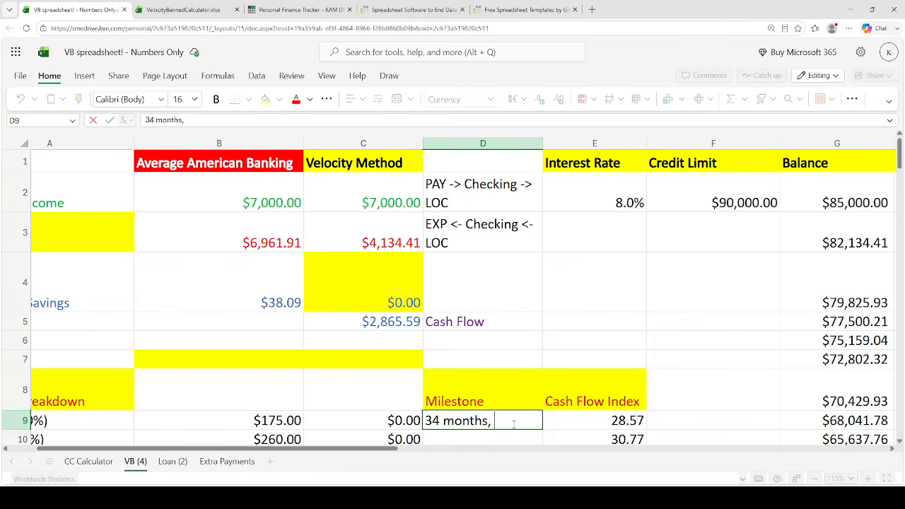
type("85k")
key("Return")
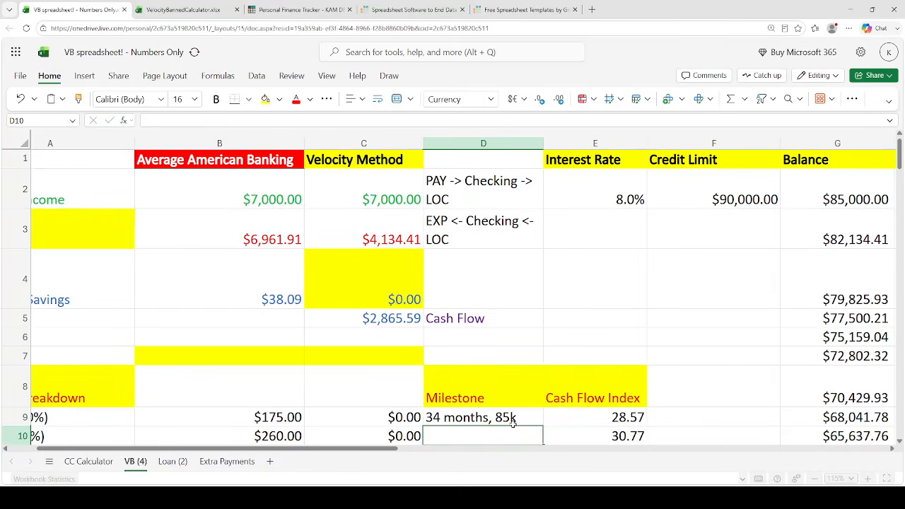
Copy the CC1 milestone from D9 to the CC2 through CC5 rows (D10:D13)
key("Up")
key("ctrl+c")
key("shift+Down")
key("shift+Down")
key("shift+Down")
key("shift+Down")
key("shift+Down")
key("shift+Down")
key("shift+Down")
key("shift+Down")
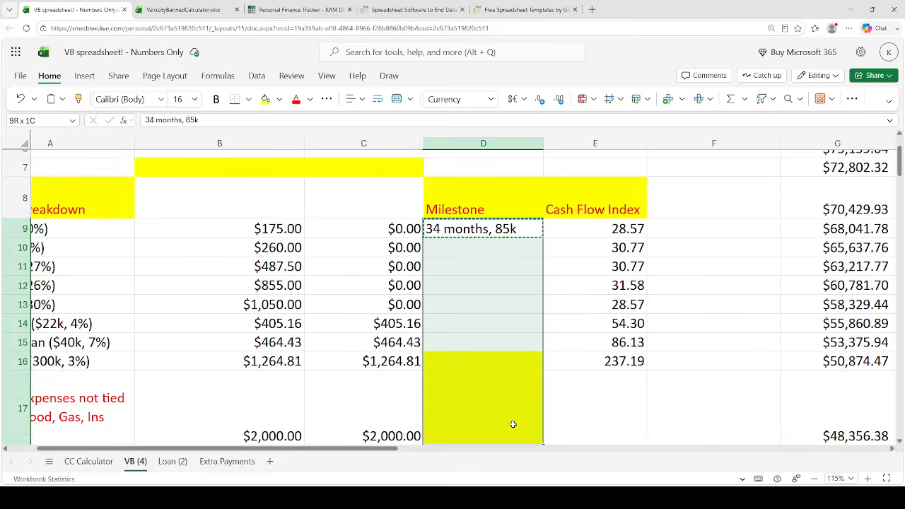
key("shift+Up")
key("shift+Up")
key("shift+Down")
key("shift+Up")
key("shift+Up")
key("shift+Up")
key("ctrl+v")
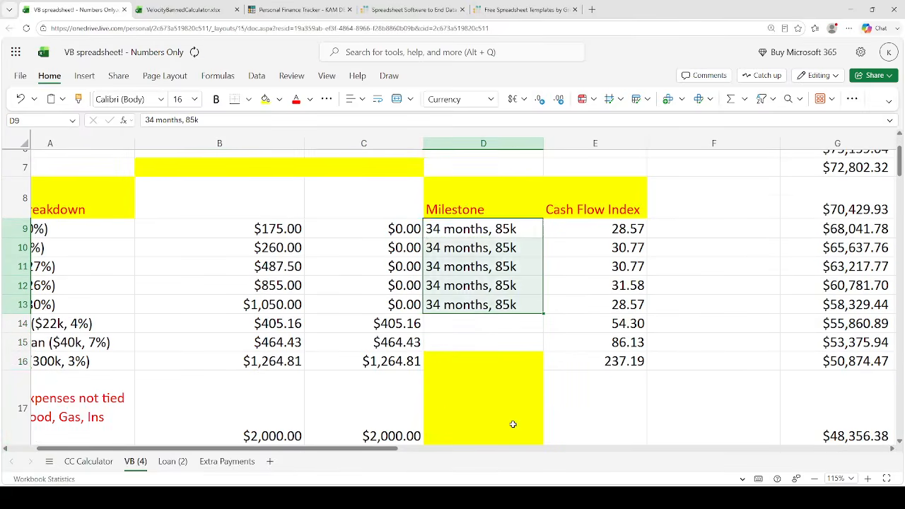
Select the Auto Loan, Student Loan and Mortgage labels in A14:A16
key("Home")
key("Down")
key("Down")
key("Down")
key("Down")
key("Down")
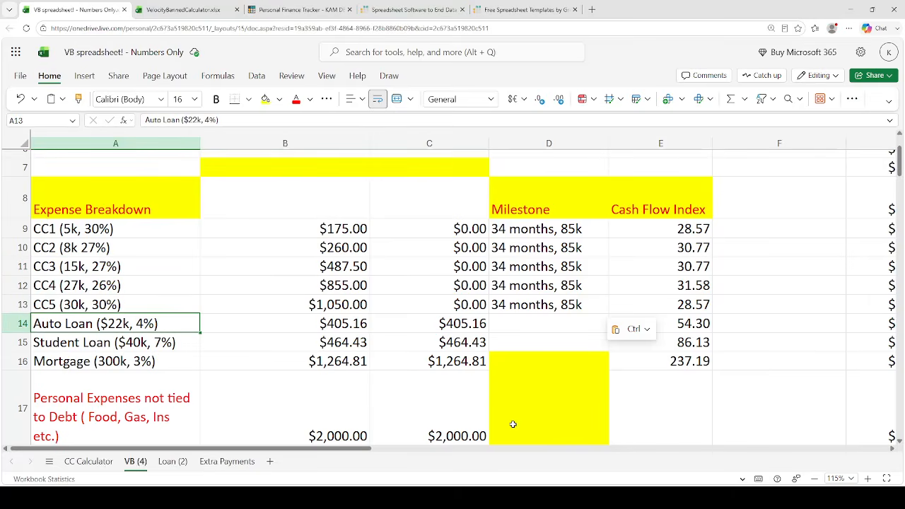
key("shift+Down")
key("shift+Down")
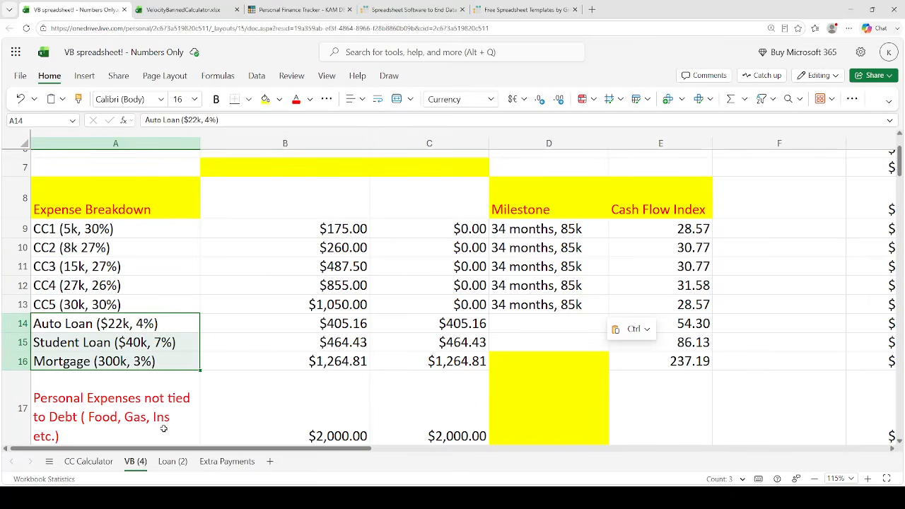
On the Loan (2) sheet, copy the Auto Loan's current month of 34 to the Student Loan and Mortgage rows
left_click(181, 462)
left_click(778, 232)
key("ctrl+c")
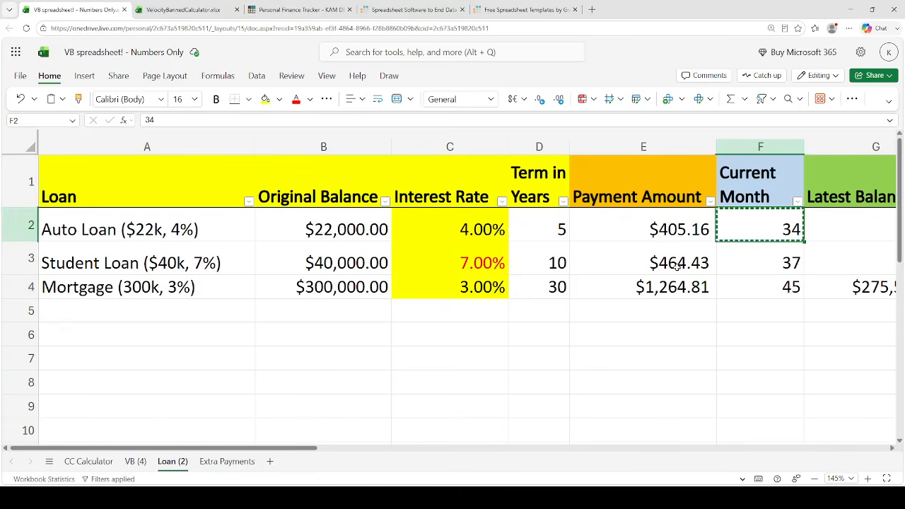
key("shift+Down")
key("shift+Down")
key("ctrl+v")
Copy the Mortgage's Latest Balance formula from G4 to the Auto Loan and Student Loan rows (G2:G3)
key("Right")
key("Down")
key("Down")
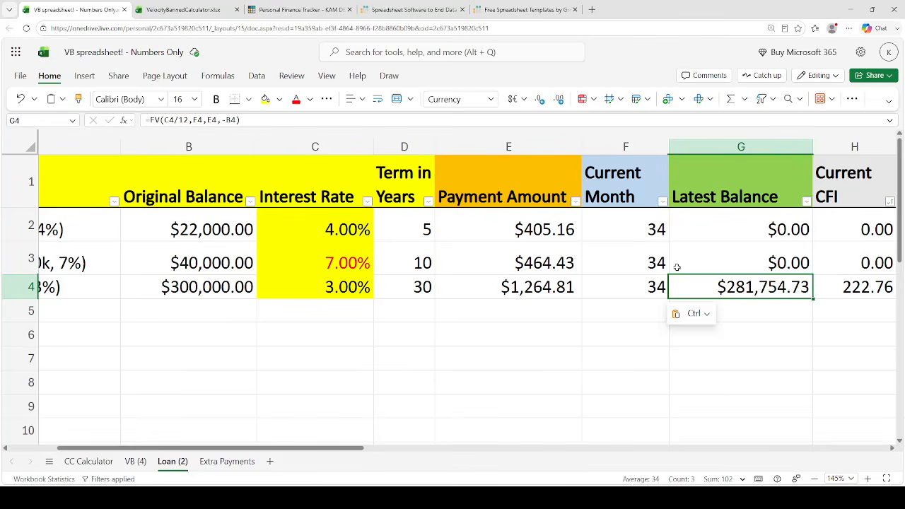
key("ctrl+c")
key("shift+Up")
key("shift+Up")
key("ctrl+v")
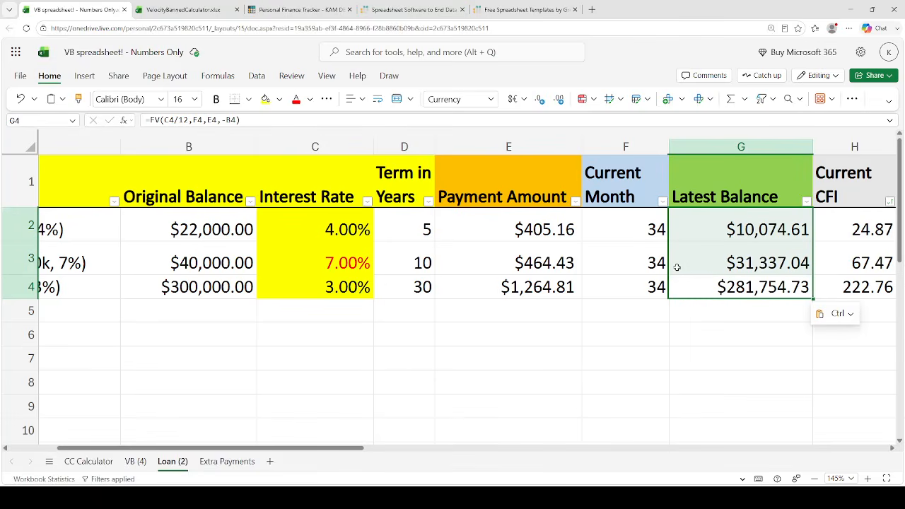
Examine the Auto Loan and Student Loan rows from loan name and term across to latest balance
key("Up")
key("Left")
key("Left")
key("Left")
key("Left")
key("Left")
key("Left")
key("Up")
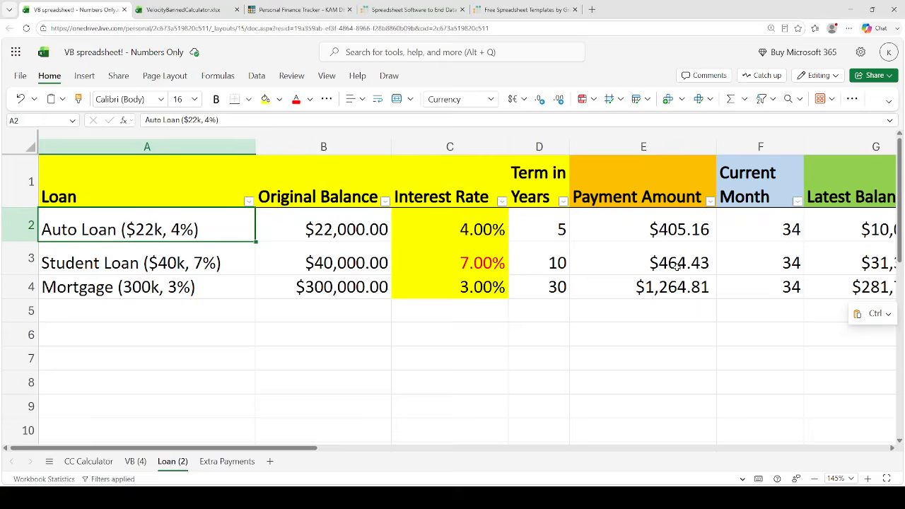
key("Down")
key("Right")
key("Right")
key("Right")
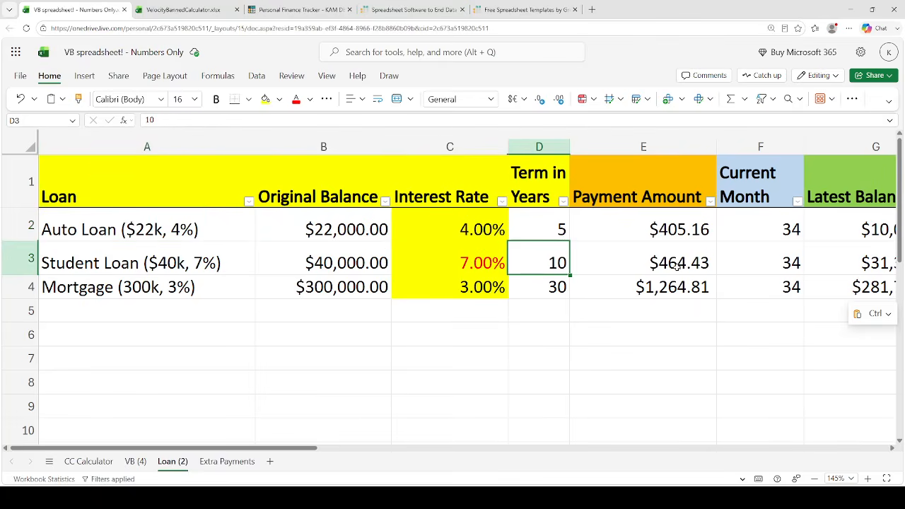
key("Right")
key("Right")
key("Right")
key("Right")
key("Right")
key("Up")
key("Left")
key("Left")
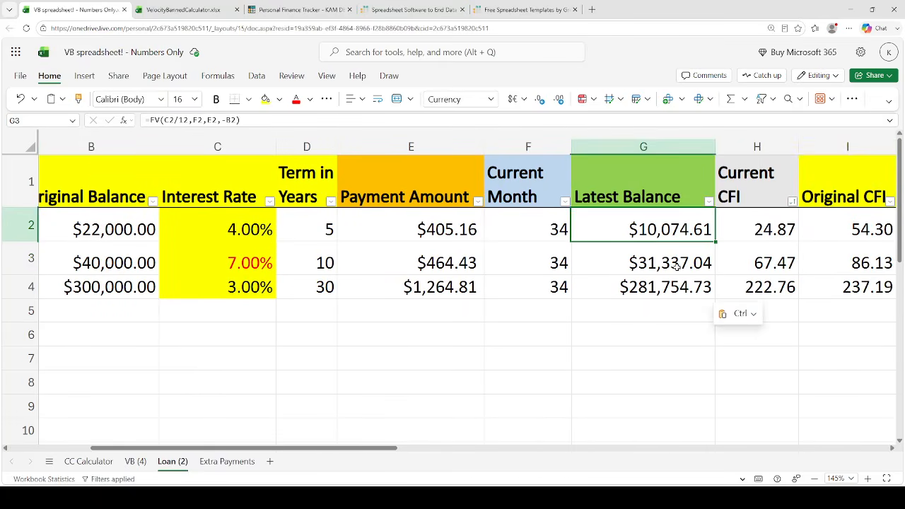
Compare the Current CFI and Latest Balance values of the three loans
key("Right")
key("Right")
key("Right")
key("Left")
key("Left")
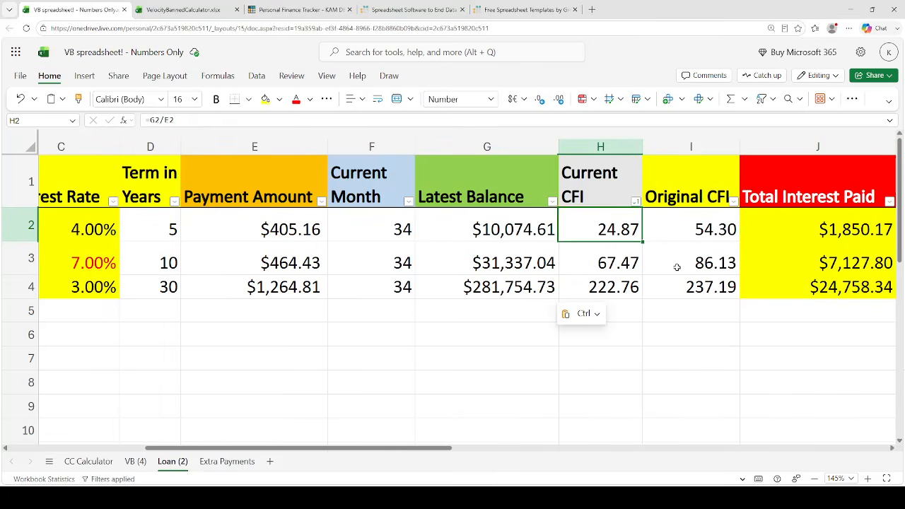
key("Down")
key("Down")
key("Up")
key("Up")
key("Left")
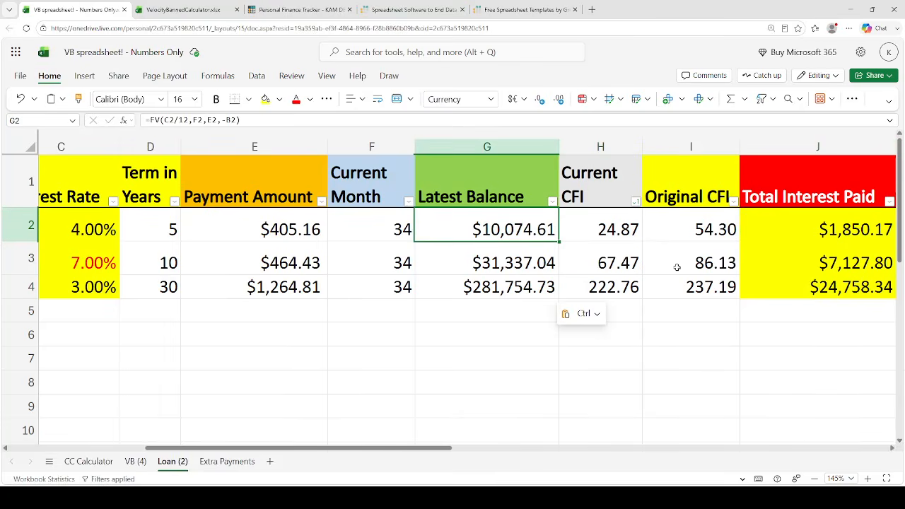
key("Down")
key("Down")
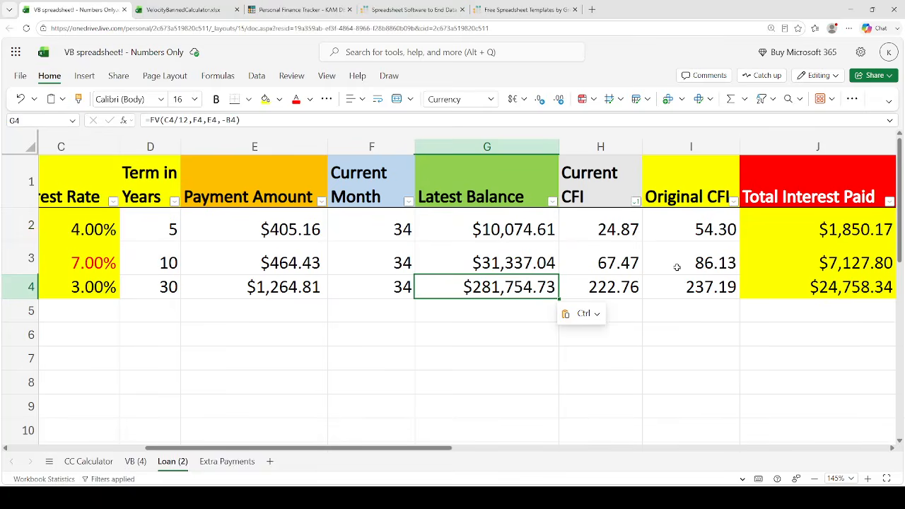
key("Up")
key("Right")
key("Up")
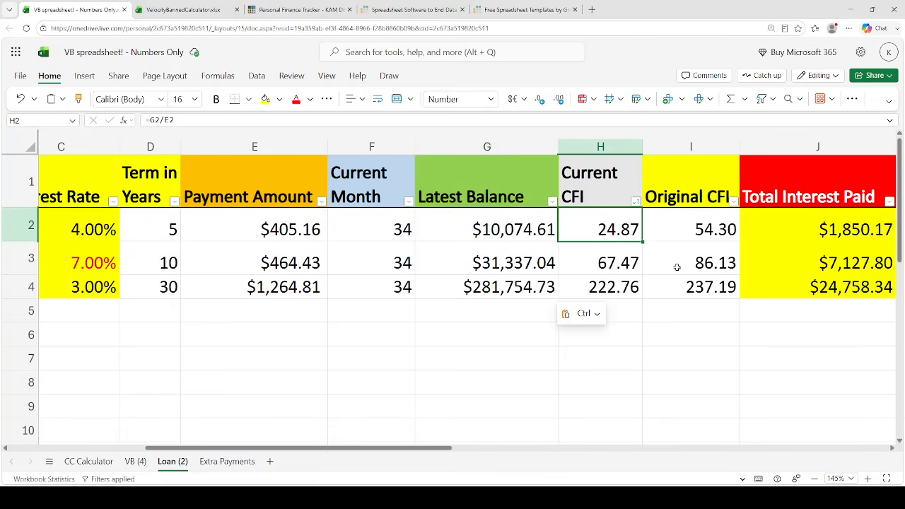
Examine the payment amounts and interest rates of the three loans
key("Left")
key("Left")
key("Left")
key("Left")
key("Left")
key("Left")
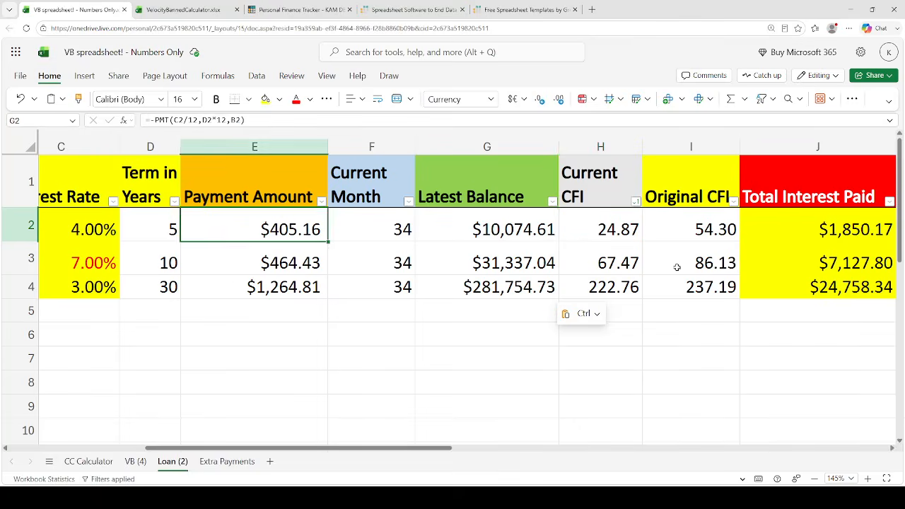
key("Right")
key("Down")
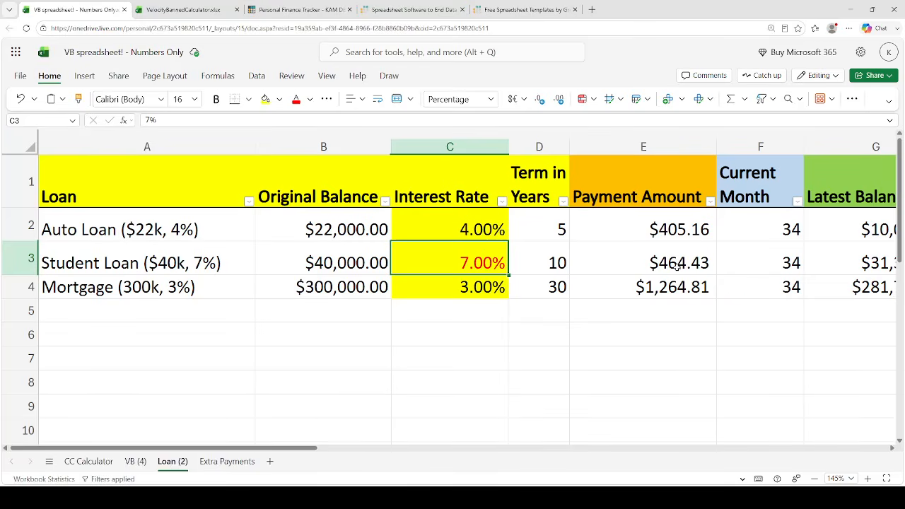
key("Up")
key("Up")
key("Down")
key("Down")
key("Up")
key("Up")
key("Left")
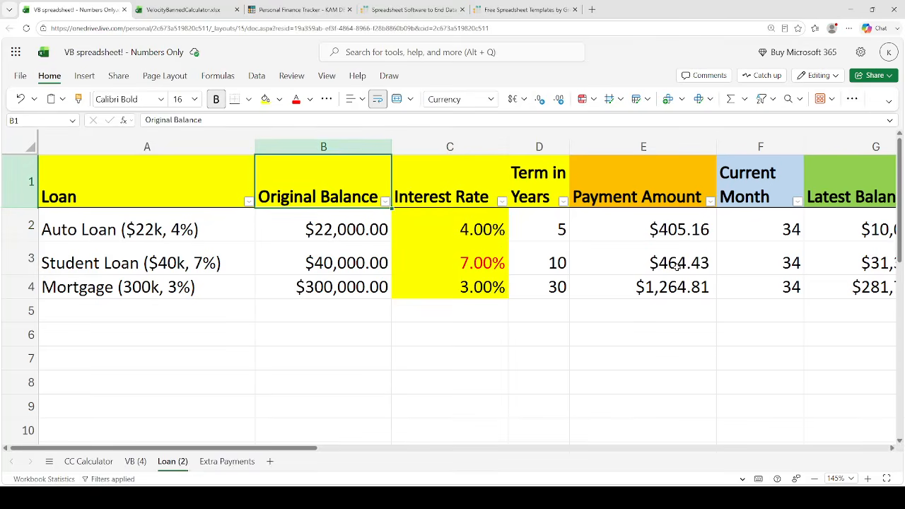
Examine the original balance, interest rate and term fields and the payment formulas in E3 and E4 that use them
key("shift+Right")
key("shift+Right")
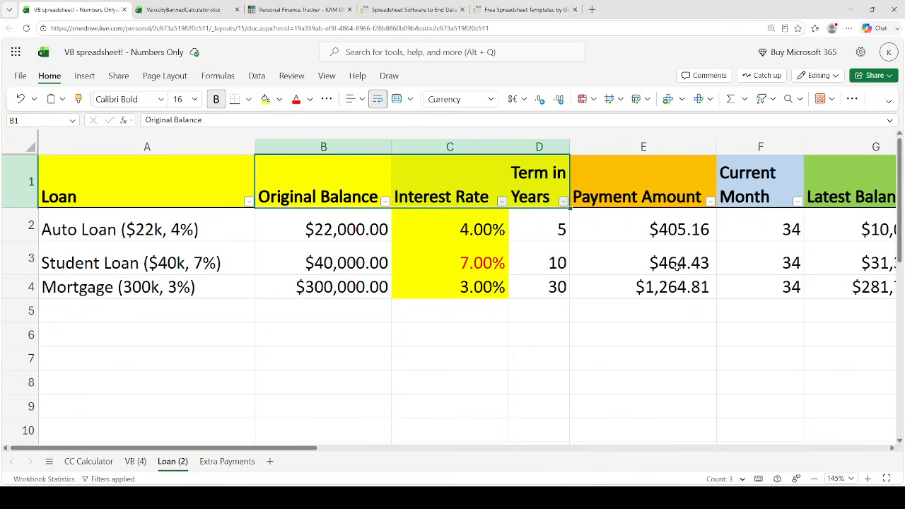
key("Right")
key("Down")
key("Down")
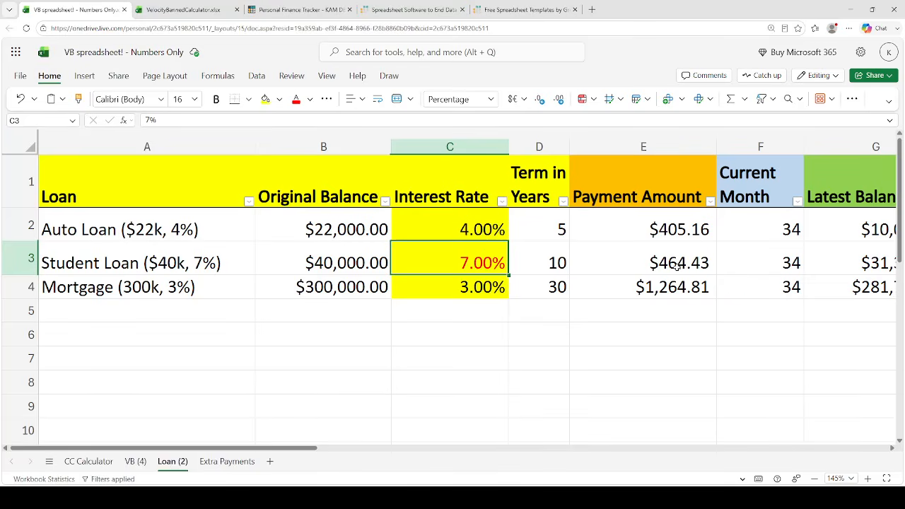
key("Right")
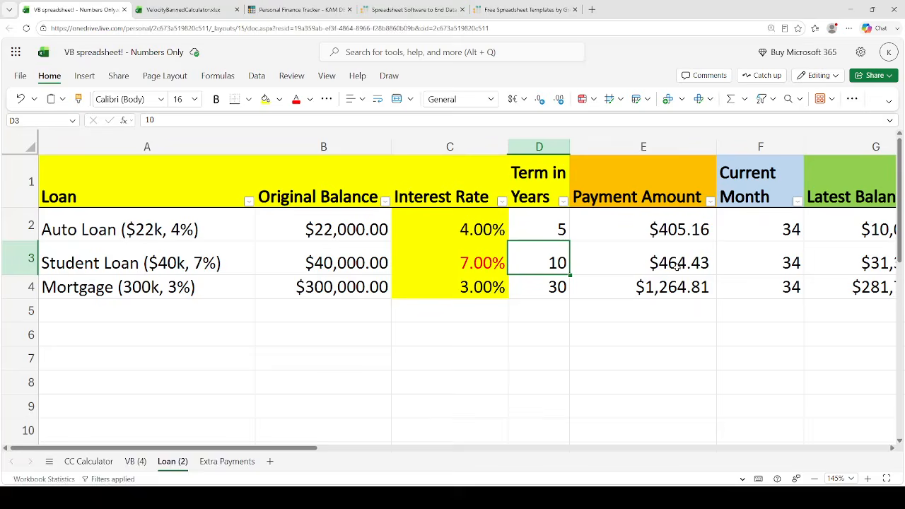
key("Right")
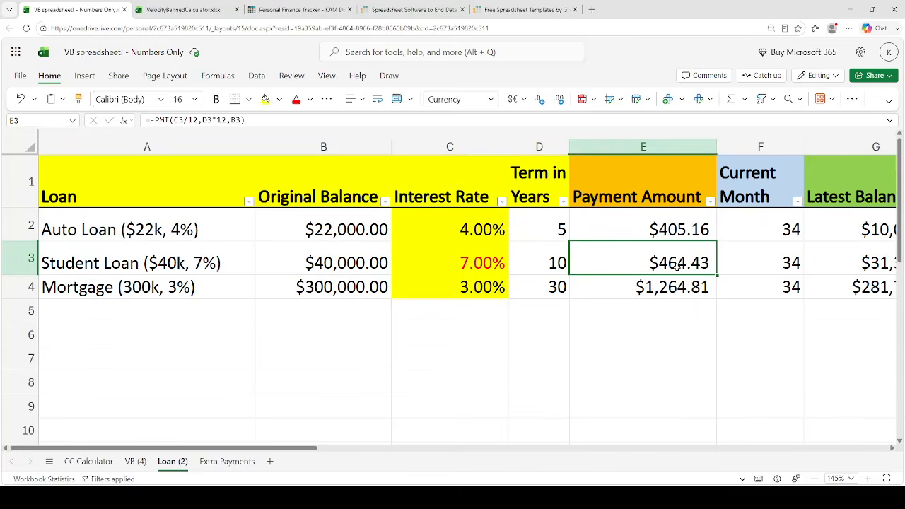
key("Left")
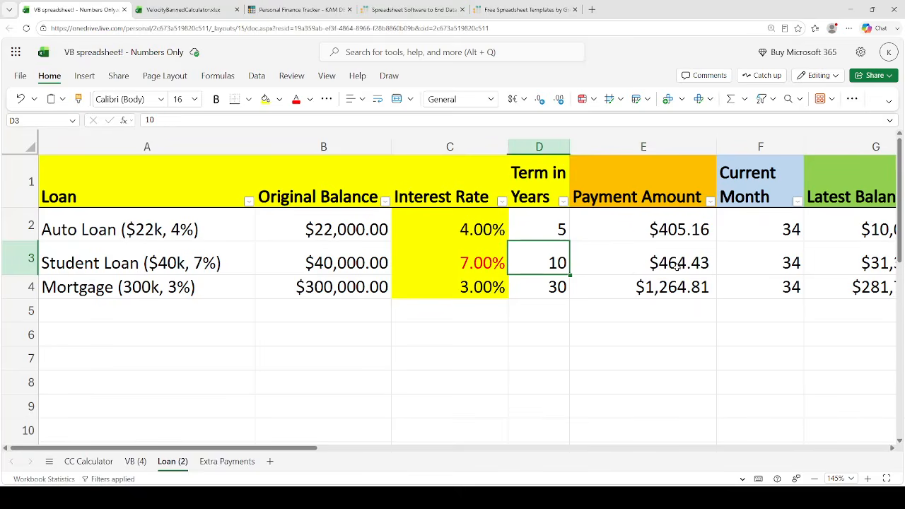
key("Right")
key("Down")
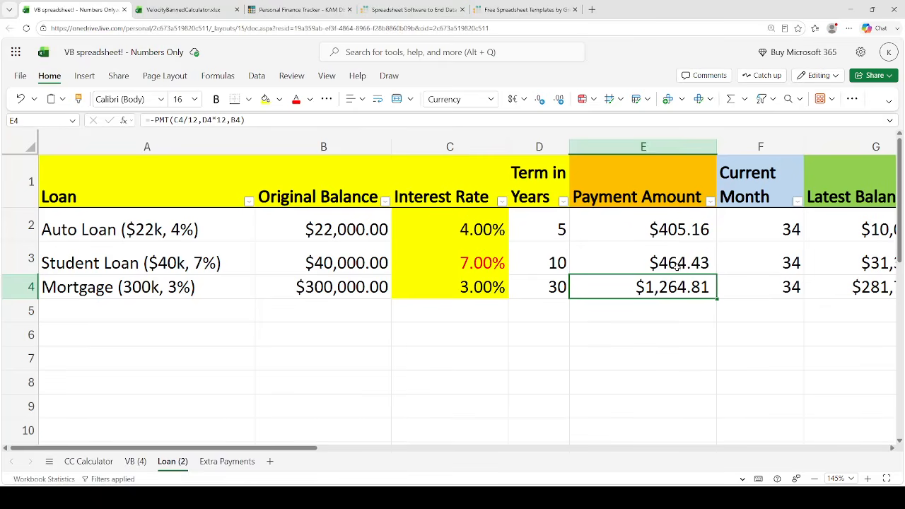
Review the Auto Loan row from its name across to the Latest Balance, Current CFI and Original CFI
key("Up")
key("Up")
key("Left")
key("Left")
key("Right")
key("Right")
key("Right")
key("Right")
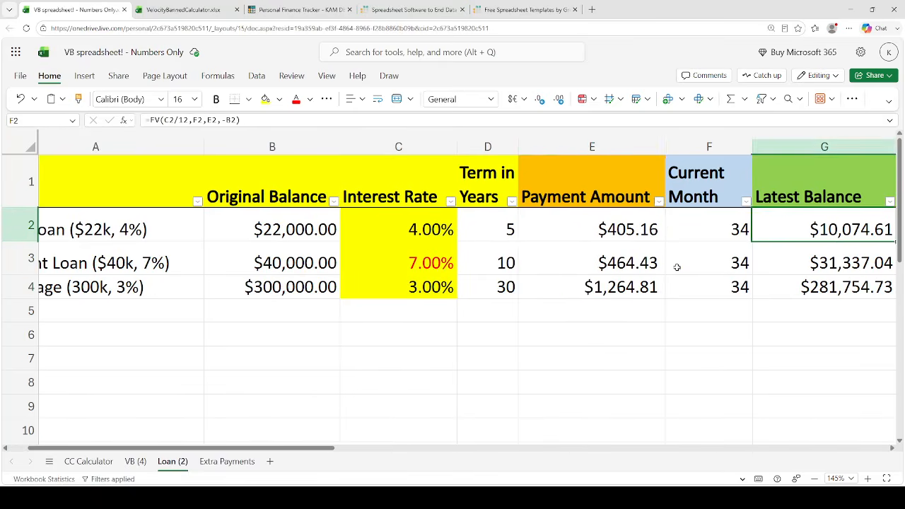
key("Left")
key("Left")
key("Left")
key("Left")
key("Left")
key("Left")
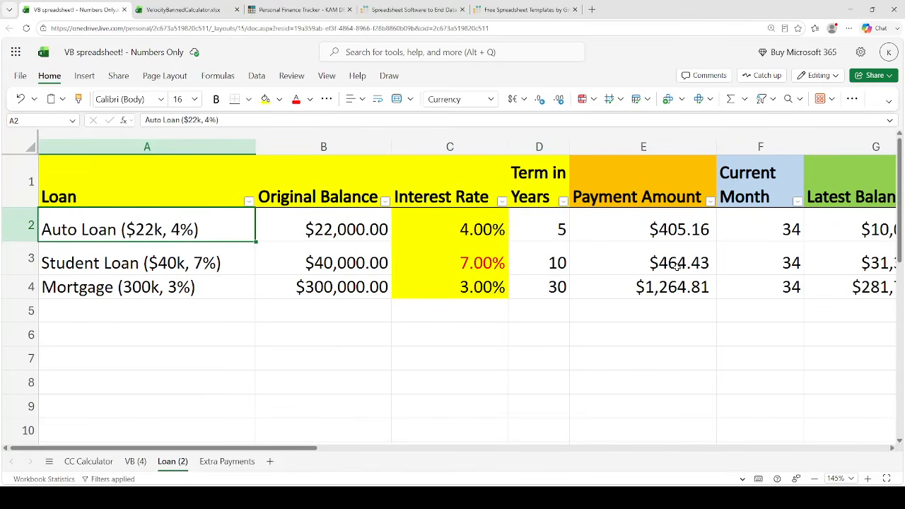
key("Right")
key("Right")
key("Right")
key("Right")
key("Right")
key("Right")
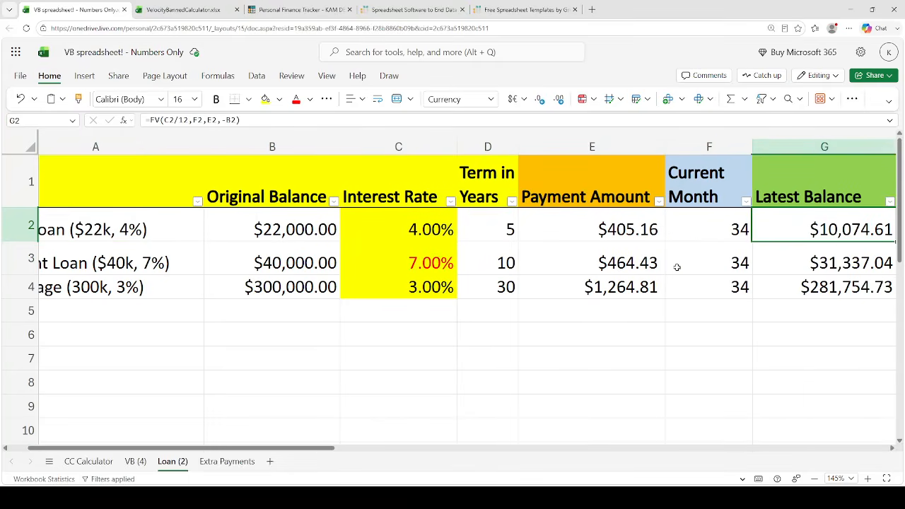
key("Right")
key("Right")
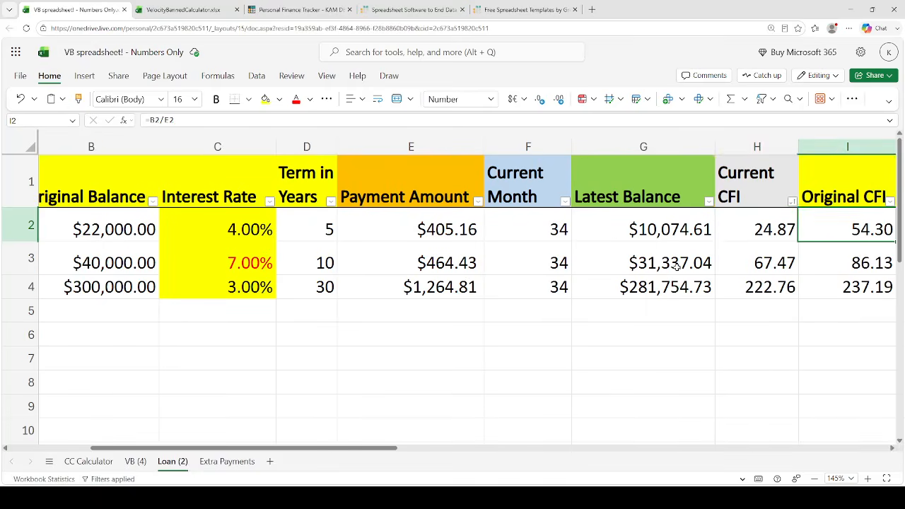
key("Left")
key("Left")
key("Left")
key("Left")
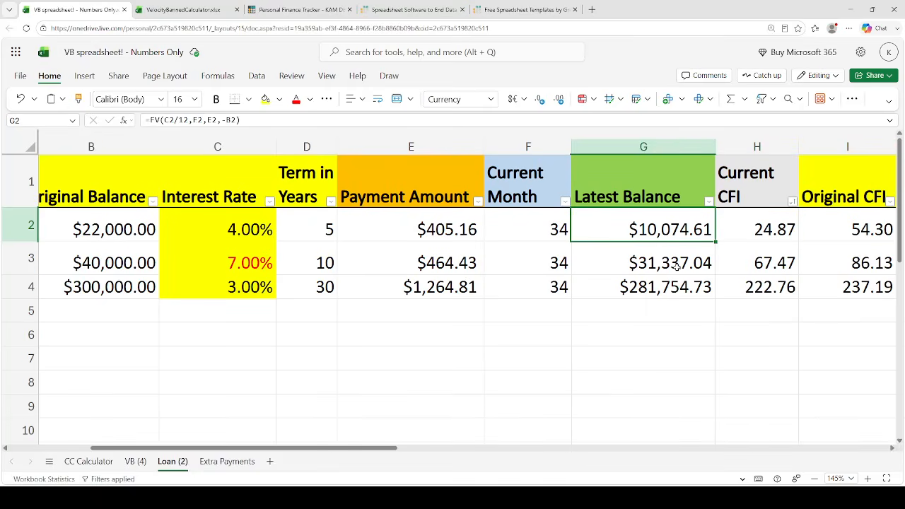
Compare the Student Loan's latest balance and CFI with those of the Auto Loan
key("Right")
key("Right")
key("Down")
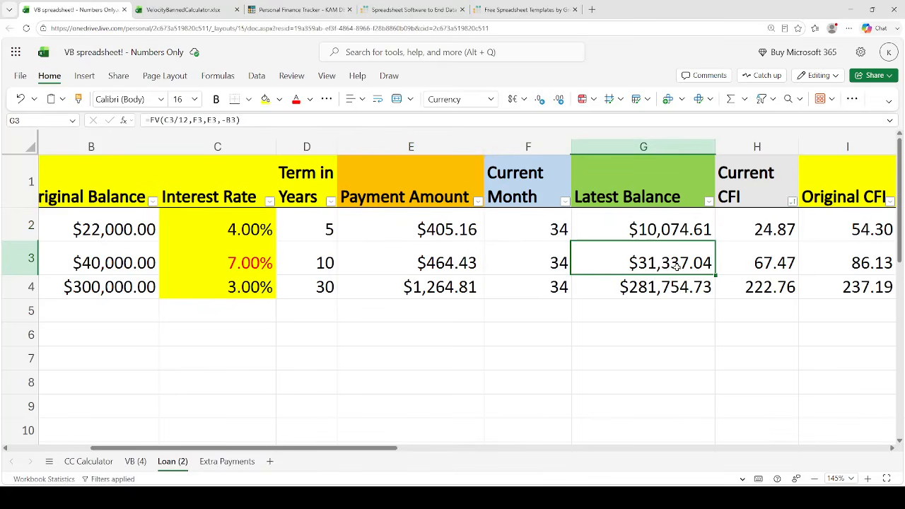
key("Left")
key("Left")
key("Right")
key("Right")
key("Up")
Copy the Auto Loan's latest balance from G2 and paste it as a value into F36 on the VB (4) sheet
key("ctrl+c")
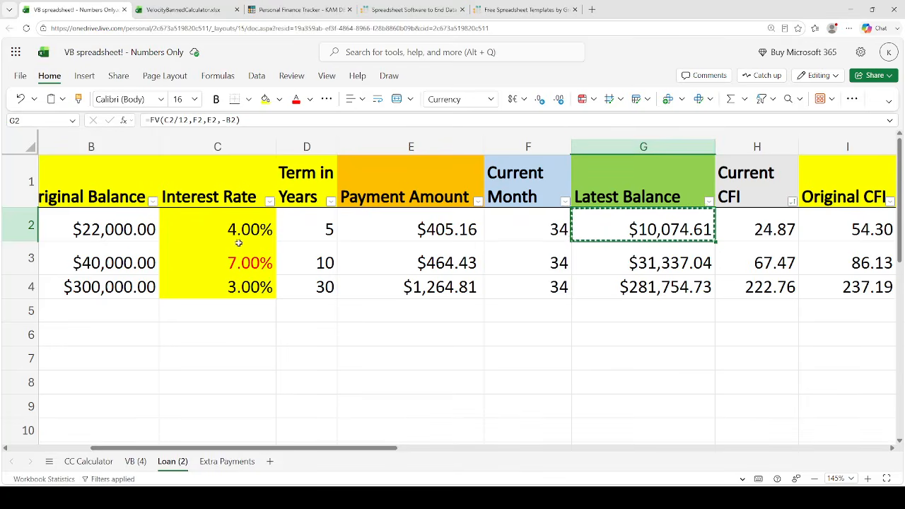
left_click(136, 461)
scroll(271, 345, "right", 5)
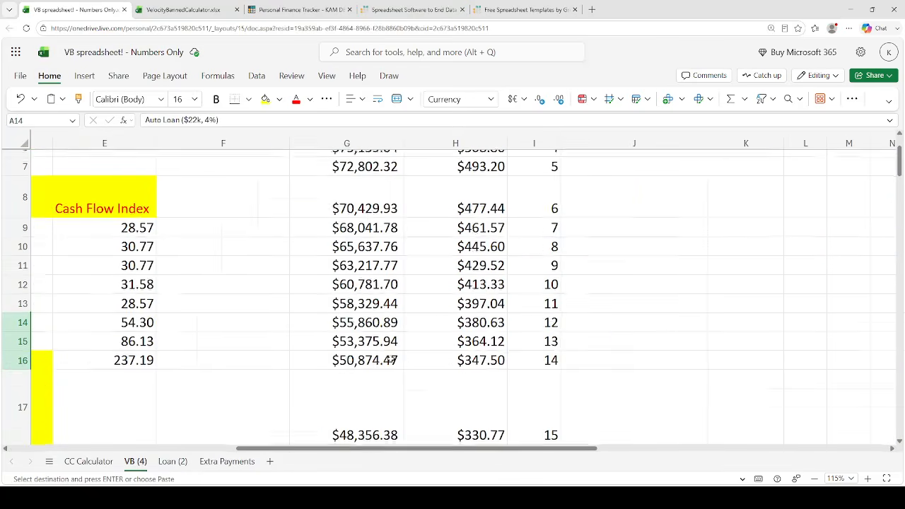
scroll(271, 345, "down", 8)
left_click(239, 284)
key("ctrl+v")
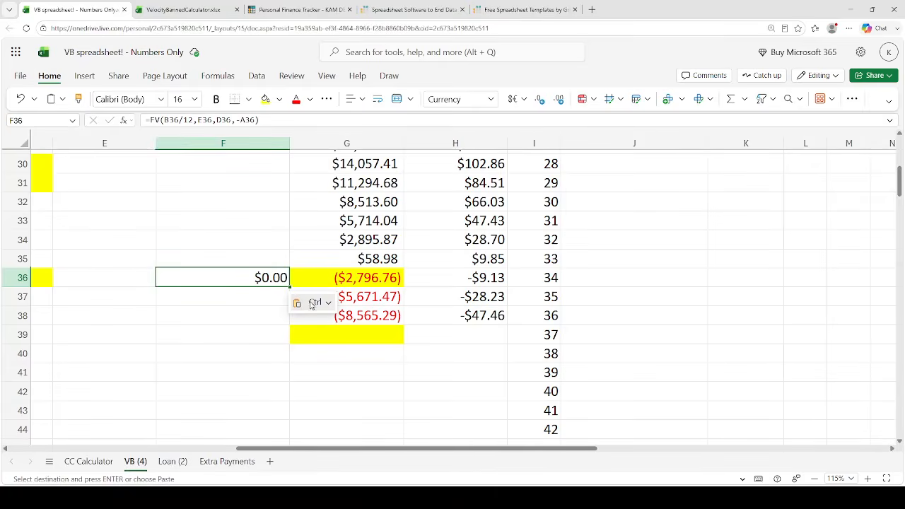
left_click(312, 305)
left_click(347, 166)
Append +10074.61 to the month 34 balance formula in G36 and clear the helper value in F36
left_click(319, 278)
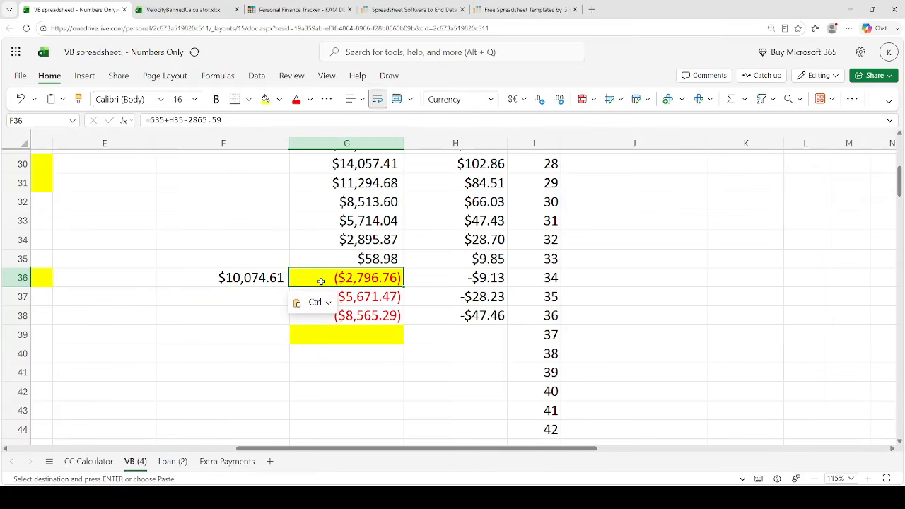
left_click(240, 121)
type("+10074.61")
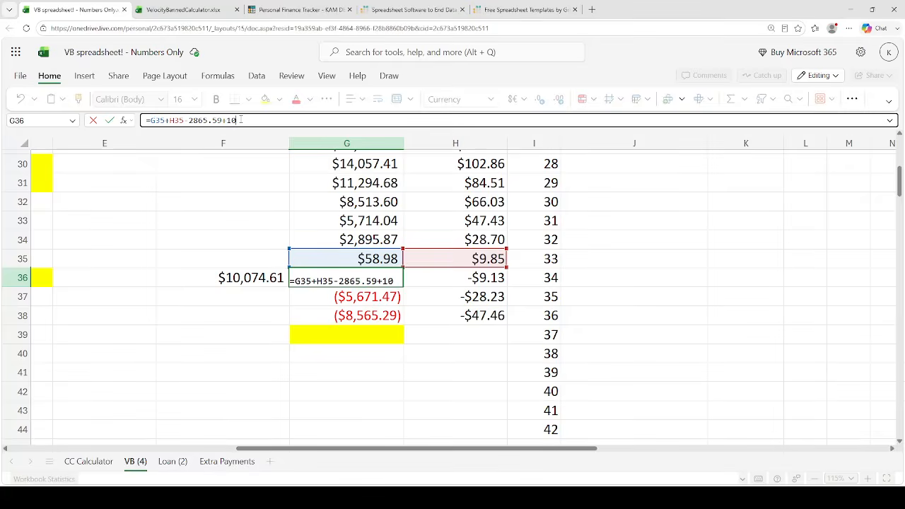
key("Return")
key("Up")
key("Left")
key("Delete")
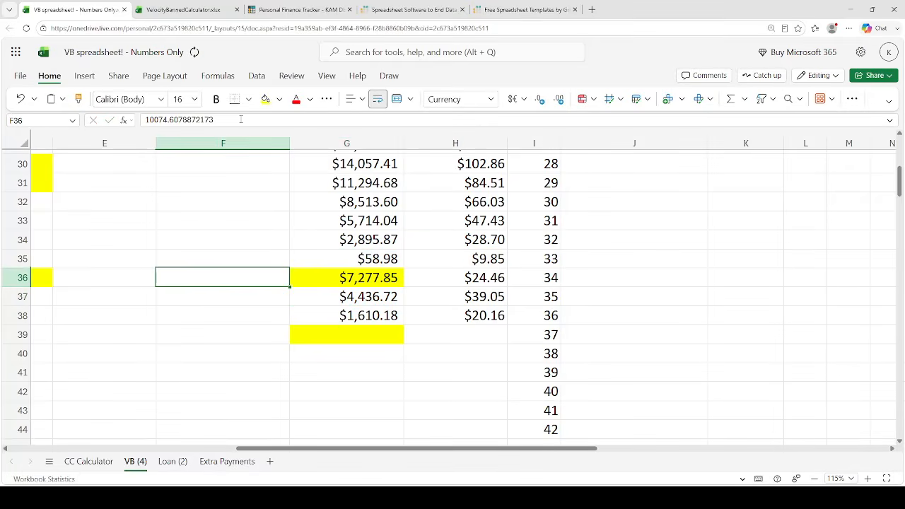
Set the Auto Loan's Velocity Method payment in C14 to 0
key("Up")
key("Up")
key("Up")
key("Up")
key("Up")
key("Up")
key("Up")
key("Up")
key("Up")
key("Up")
key("Up")
key("Up")
key("Up")
key("Up")
key("Up")
key("Up")
key("Up")
key("Up")
key("Up")
key("Left")
key("Left")
key("Left")
key("Left")
key("Left")
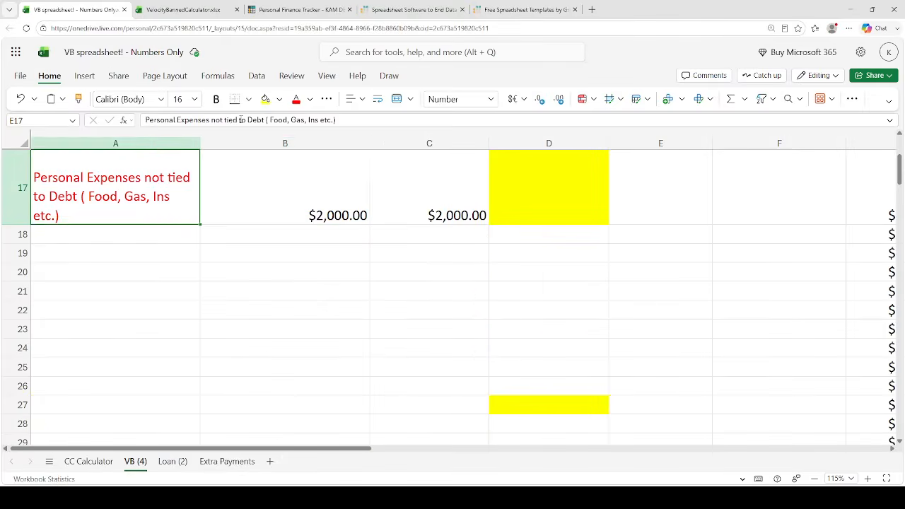
key("Right")
key("Up")
key("Up")
key("Up")
key("Up")
key("Up")
key("Up")
key("Up")
key("Up")
key("Up")
key("Up")
key("Up")
key("Right")
key("Down")
key("Down")
key("Down")
key("Down")
key("Down")
key("Down")
key("Down")
key("Down")
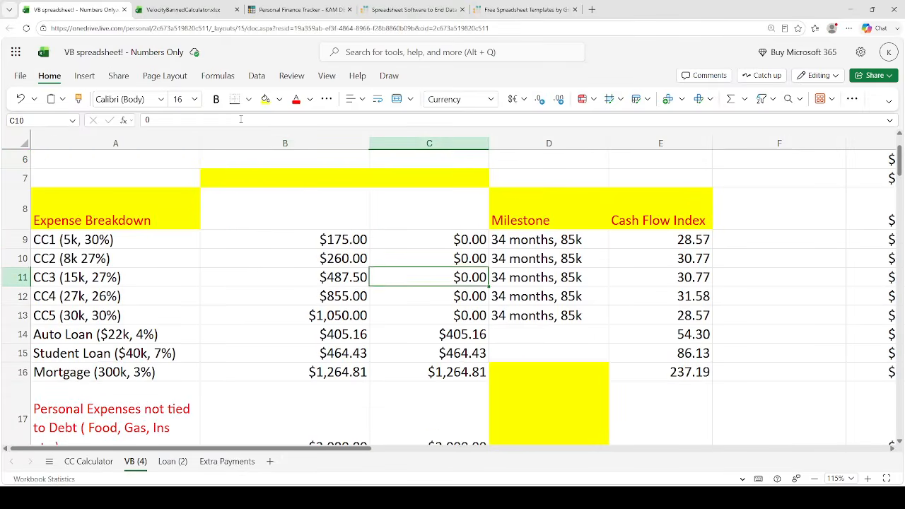
type("0")
key("Return")
Copy the Cash Flow amount from C5 and paste it as a value into F37 beside the month 35 balance
key("Up")
key("Up")
key("Up")
key("Up")
key("Up")
key("Up")
key("Up")
key("Up")
key("Up")
key("Up")
key("Up")
key("Up")
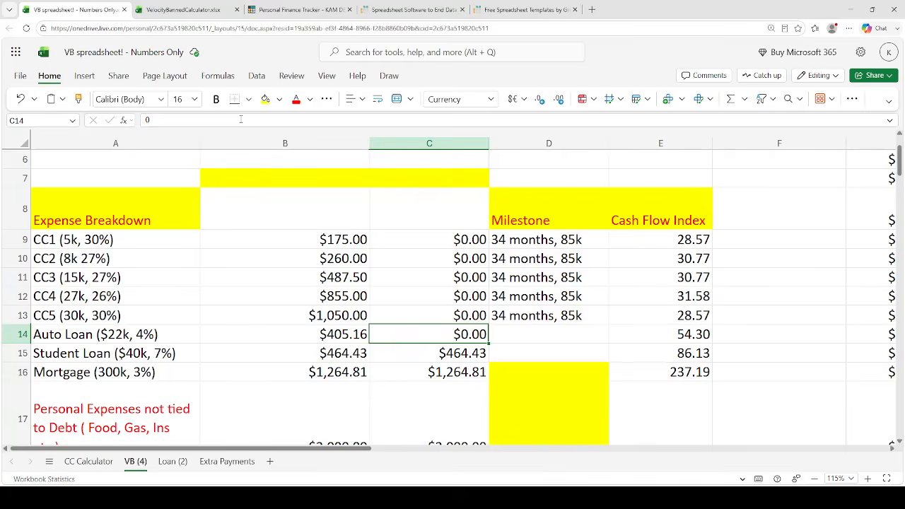
key("Down")
key("Down")
key("ctrl+c")
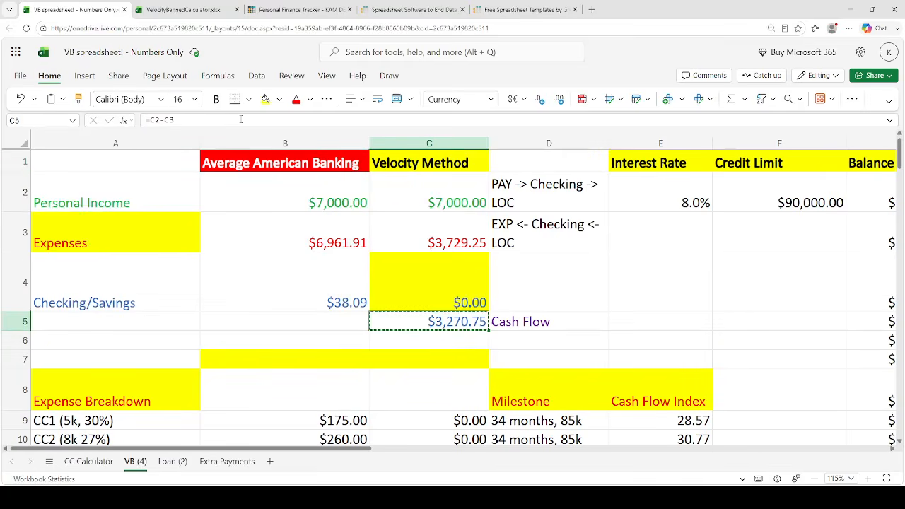
key("Right")
key("Right")
key("Right")
key("Right")
key("Down")
key("Down")
key("Right")
key("Down")
key("Down")
key("Down")
key("Down")
key("Down")
key("Down")
key("Down")
key("Down")
key("Down")
key("Down")
key("Down")
key("Down")
key("Down")
key("Down")
key("Down")
key("Down")
key("Down")
key("Down")
key("Down")
key("Down")
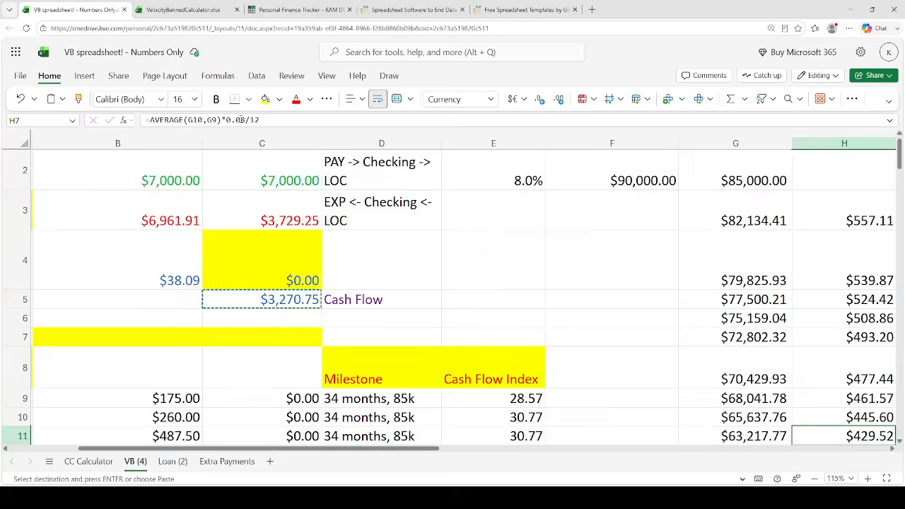
key("Right")
key("Right")
key("Up")
key("Up")
key("Up")
key("Up")
key("Up")
key("Up")
key("Up")
key("Up")
key("Up")
key("Up")
key("Up")
key("Up")
key("Up")
key("Up")
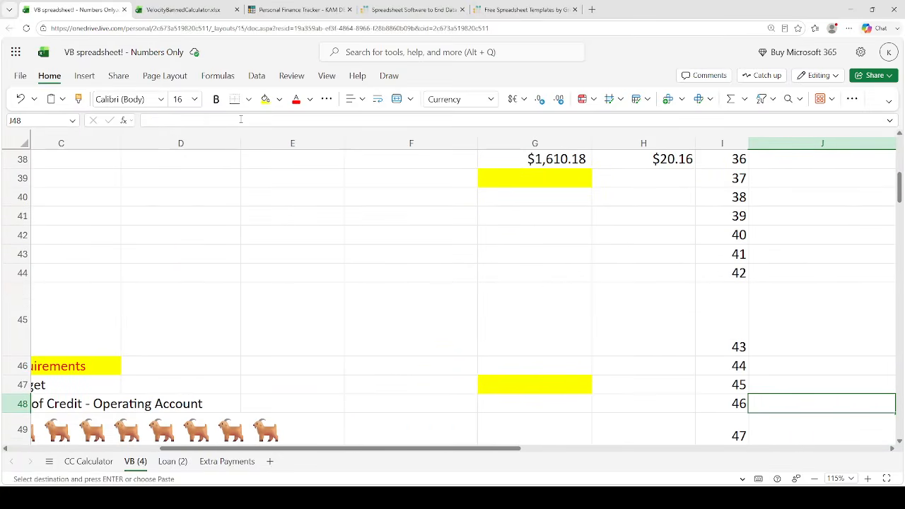
key("Left")
key("Left")
key("Up")
key("Up")
key("Up")
key("Up")
key("Left")
key("Down")
key("Down")
key("Down")
key("Down")
key("Left")
key("Down")
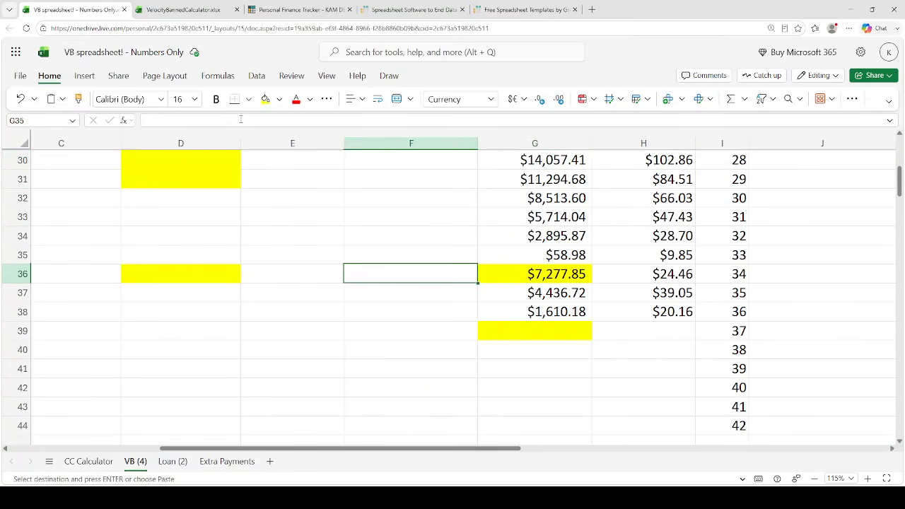
key("Down")
key("ctrl+v")
left_click(515, 317)
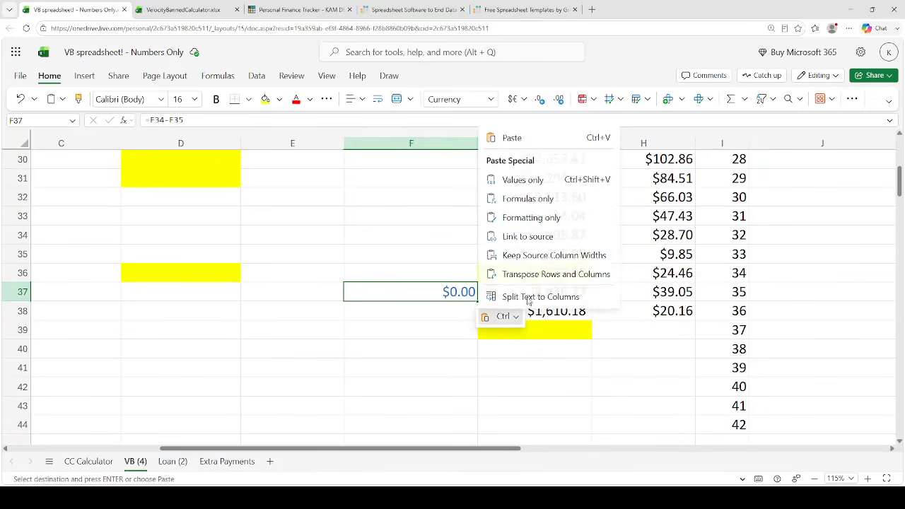
left_click(521, 177)
Change the amount subtracted in the month 35 balance formula in G37 to 3270.75
key("Right")
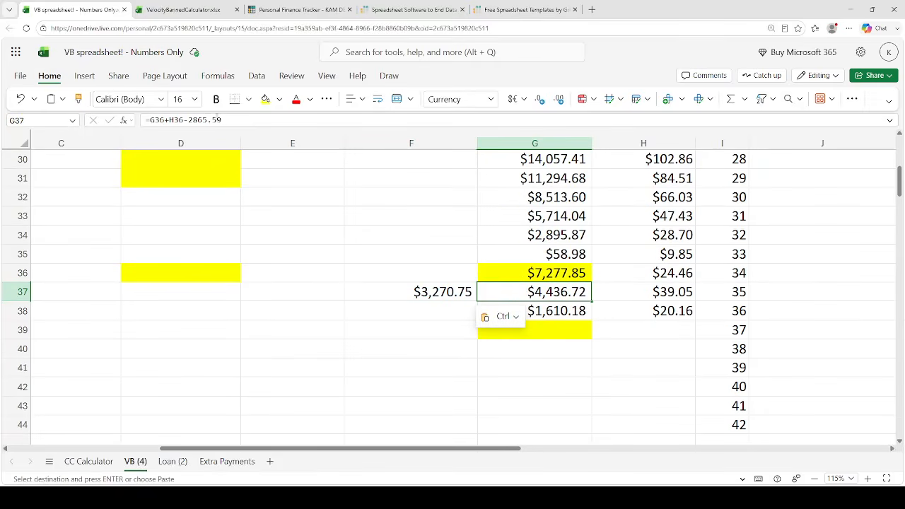
double_click(217, 120)
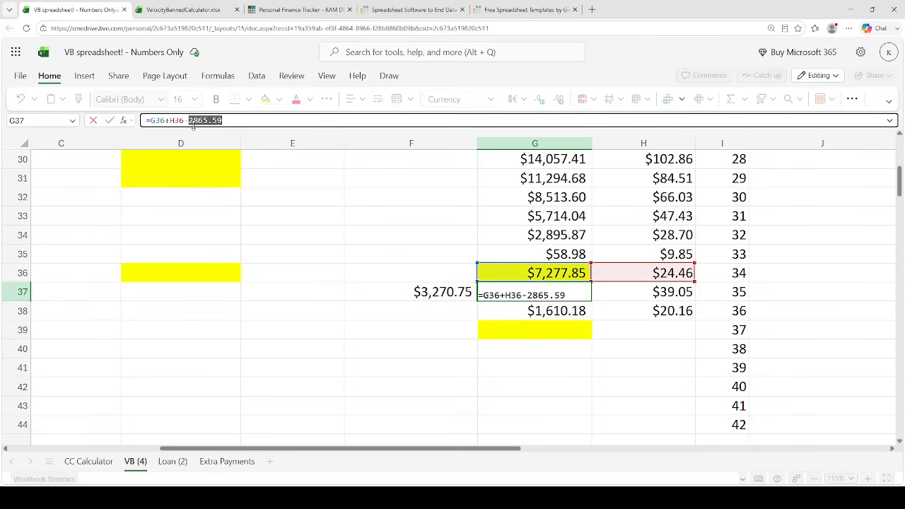
type("3270.75")
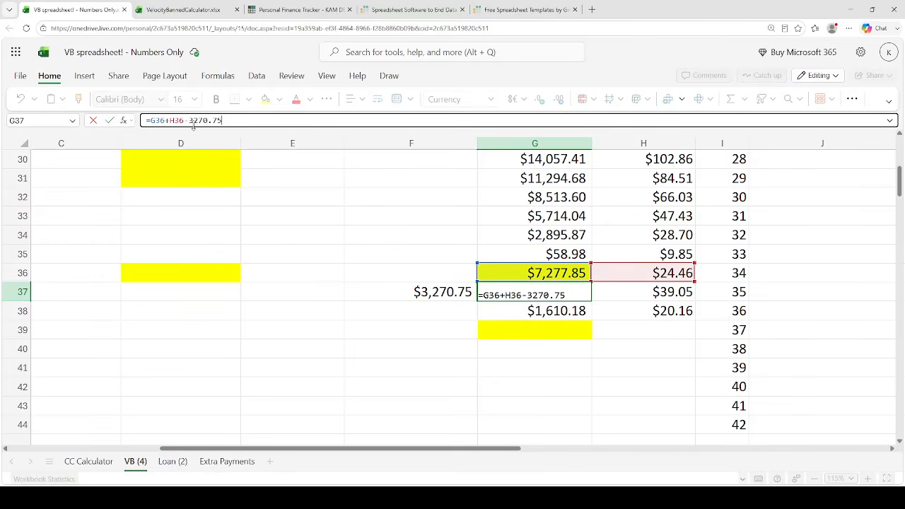
key("Return")
Copy the month 35 balance formula from G37 down column G over the following months
key("Up")
key("ctrl+c")
key("shift+Down")
key("shift+Down")
key("shift+Down")
key("shift+Down")
key("shift+Down")
key("ctrl+v")
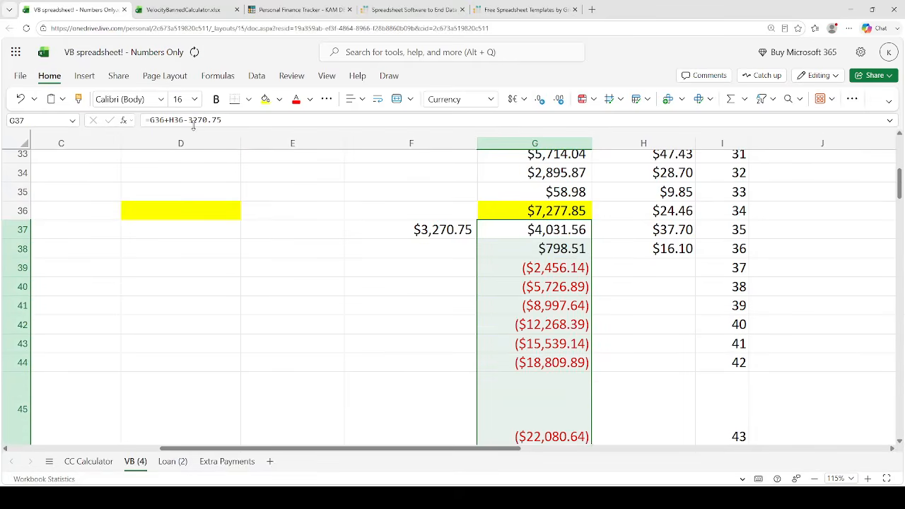
Copy the month 35 interest formula from H37 down column H over the following months
key("Right")
key("ctrl+c")
key("shift+Down")
key("shift+Down")
key("shift+Down")
key("shift+Down")
key("shift+Down")
key("shift+Down")
key("shift+Down")
key("shift+Down")
key("ctrl+v")
Highlight the month 37 balance in G39 with yellow fill
key("Left")
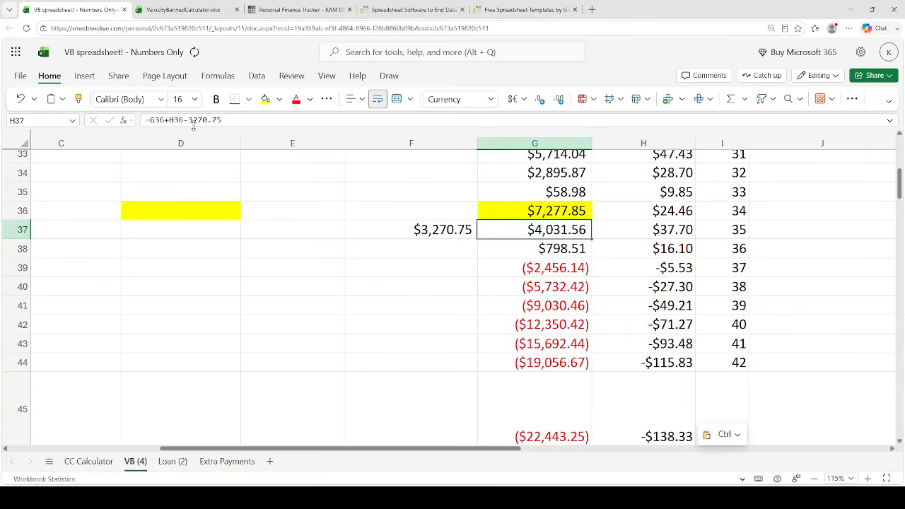
key("Down")
key("Down")
left_click(263, 99)
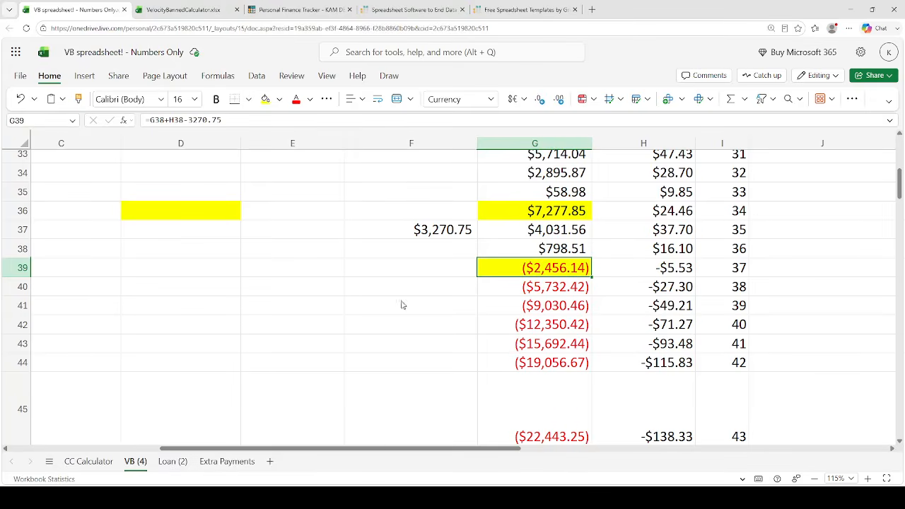
Enter "37 months," as the Auto Loan's milestone in D14
scroll(134, 440, "left", 3)
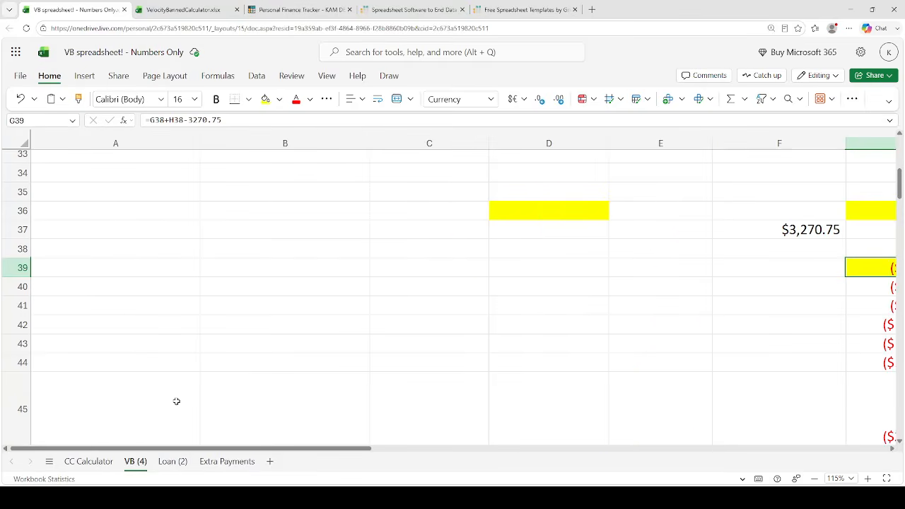
scroll(176, 400, "up", 10)
left_click(511, 350)
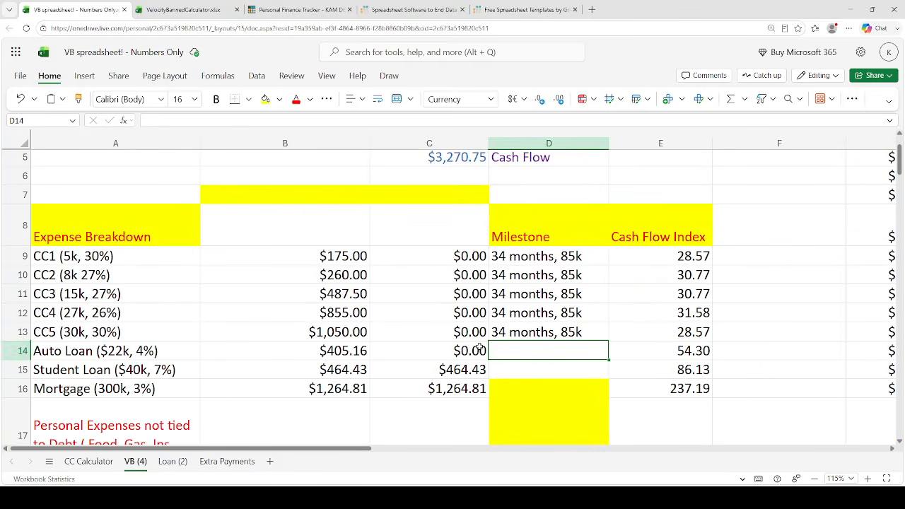
type("37 months,")
key("Return")
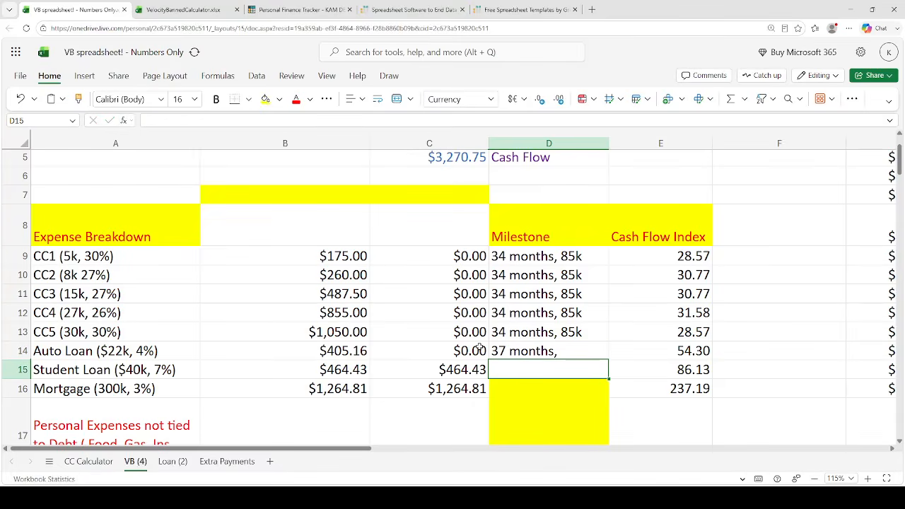
Work out =85+22 temporarily in D15, complete the Auto Loan milestone in D14 as "37 months, 107k", and clear D15
type("=85+22")
key("Return")
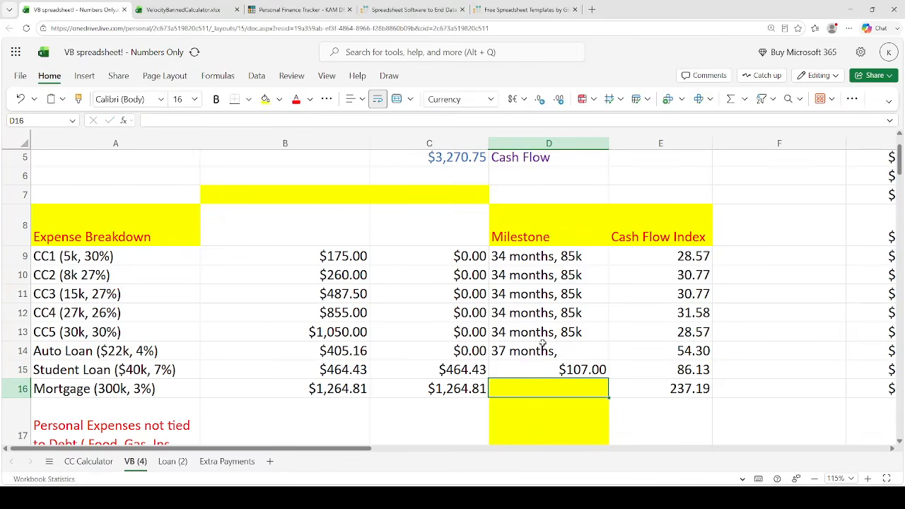
double_click(538, 347)
type("107k")
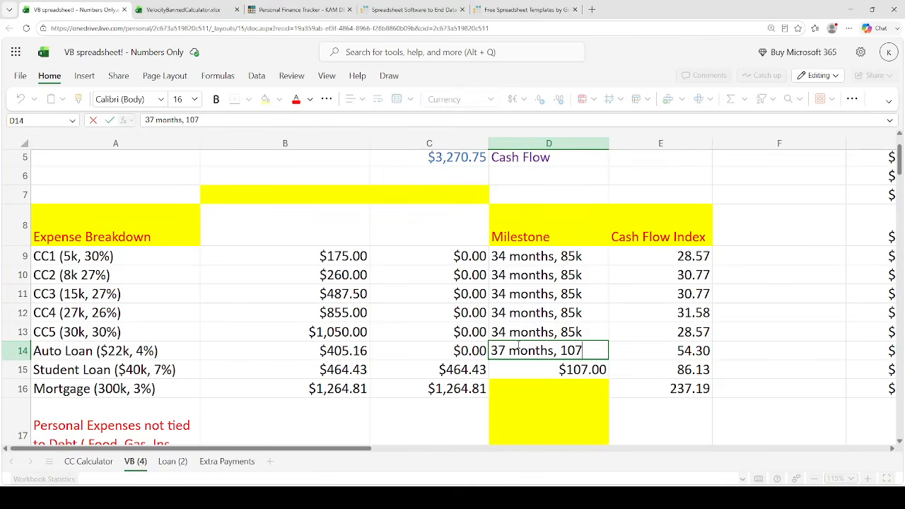
key("Return")
key("Delete")
On the Loan (2) sheet, set the Current Month to 37 for both the Student Loan and the Mortgage
key("Left")
key("Left")
key("Left")
key("shift+Down")
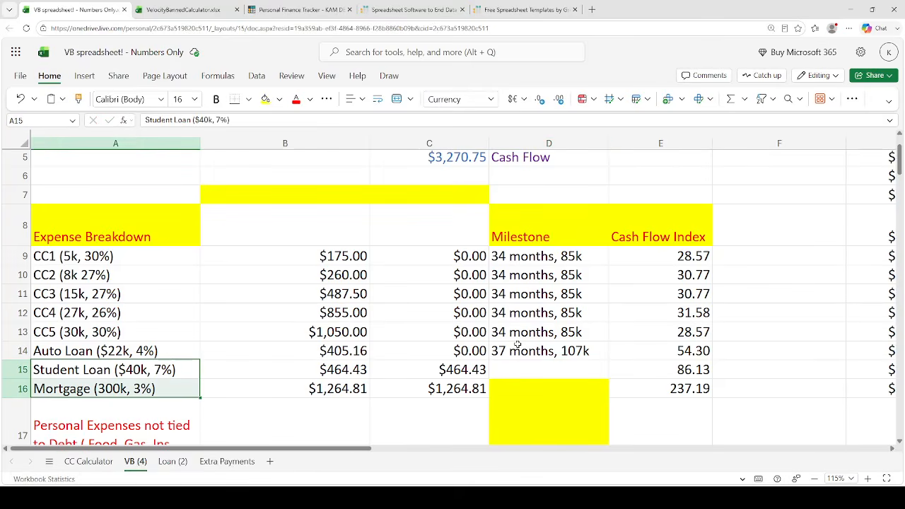
left_click(175, 463)
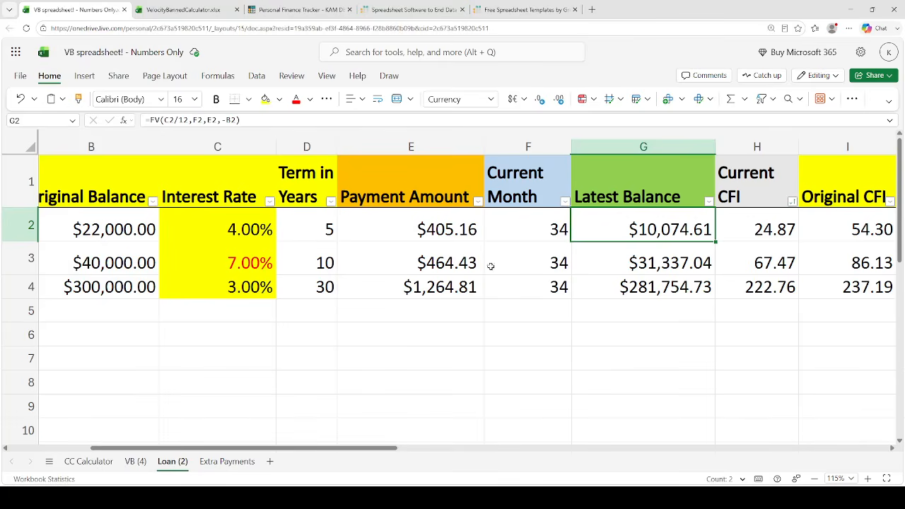
left_click(560, 263)
type("37")
key("Return")
left_click(560, 263)
key("ctrl+c")
key("Down")
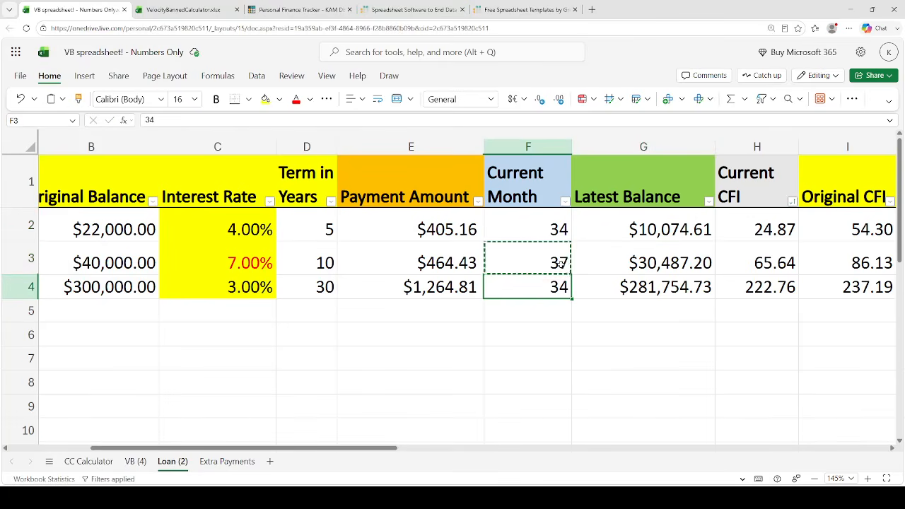
key("ctrl+v")
Set the Auto Loan's Latest Balance in G2 to 0
key("Right")
key("Up")
key("Up")
type("0")
key("Return")
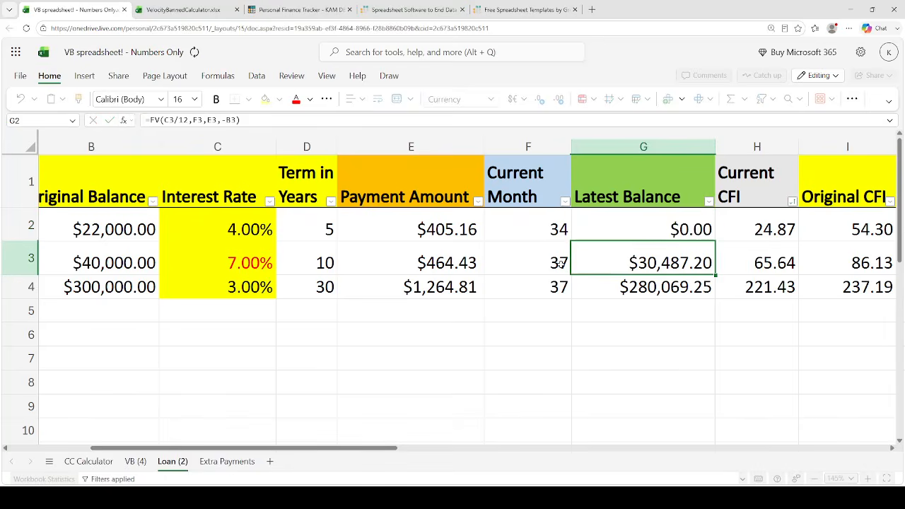
Compare the Student Loan and Mortgage by interest rate, term, payment amount, latest balance and current CFI
key("Left")
key("Left")
key("Left")
key("Left")
key("Left")
key("Left")
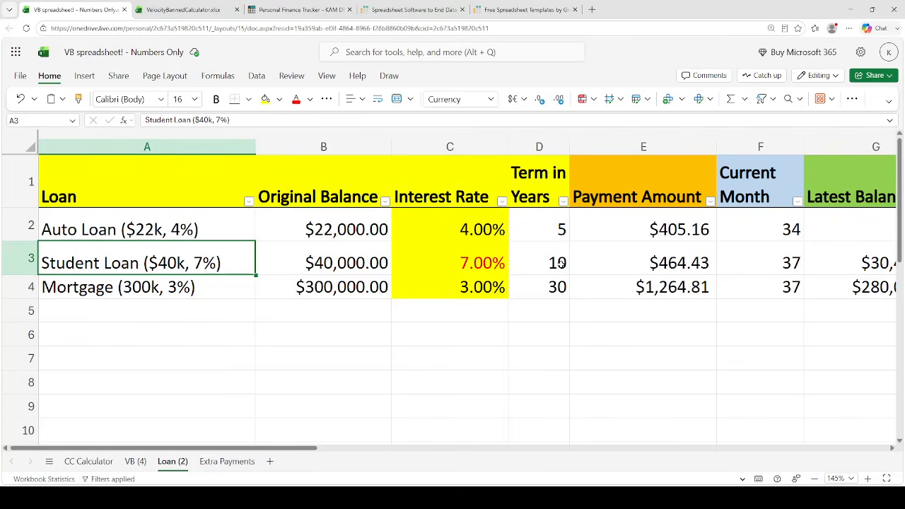
key("Right")
key("Right")
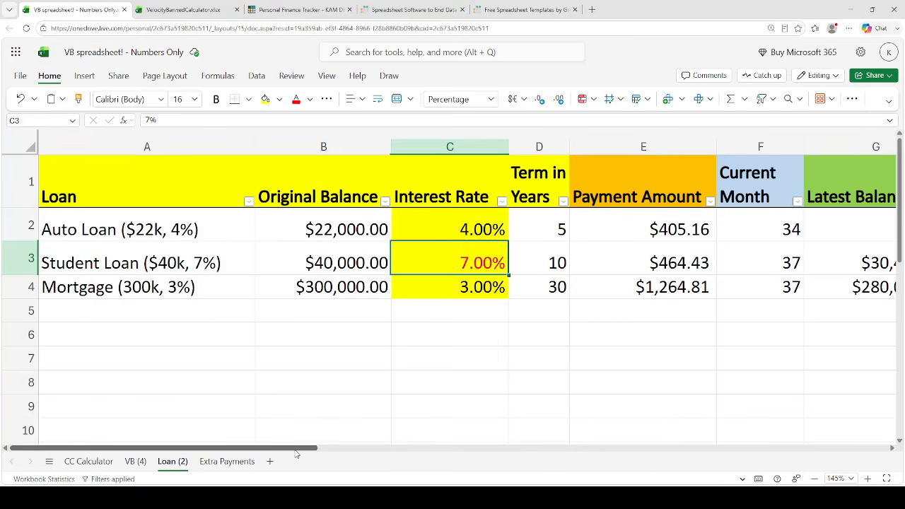
left_click_drag(290, 447, 377, 445)
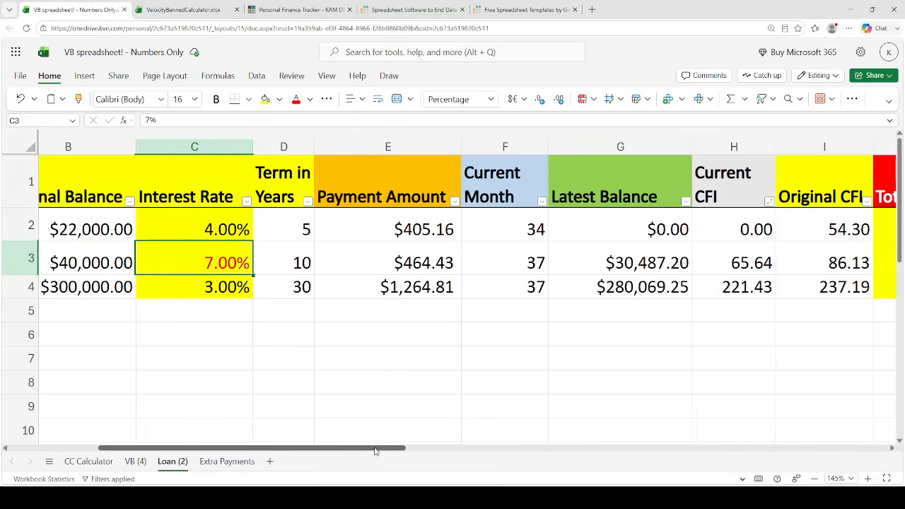
left_click_drag(375, 451, 355, 452)
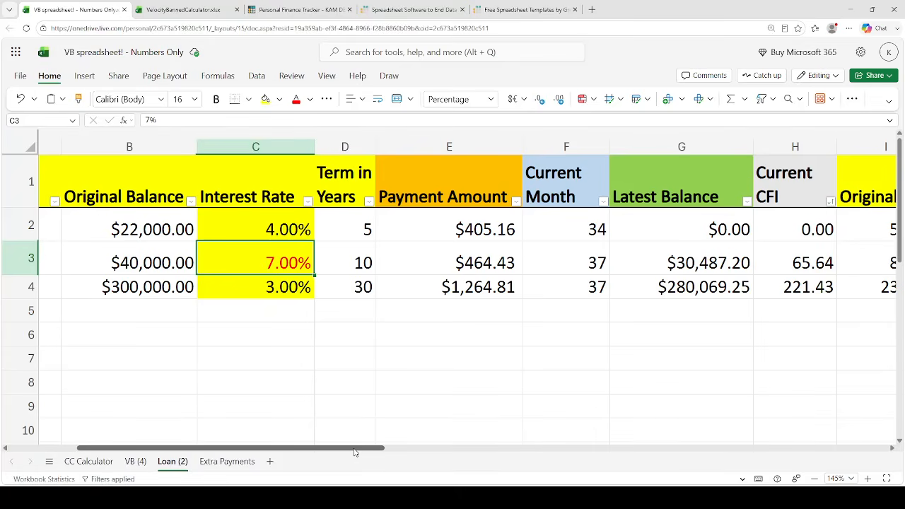
left_click_drag(355, 451, 356, 451)
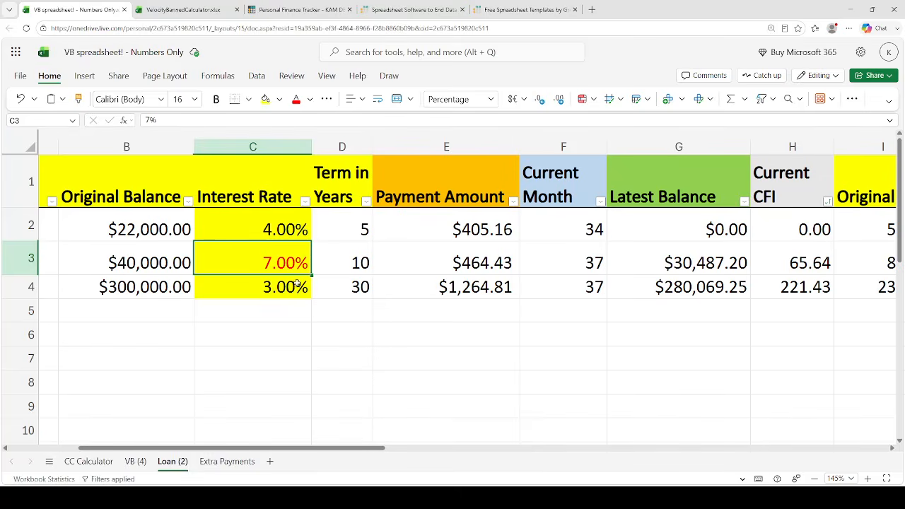
left_click(321, 285)
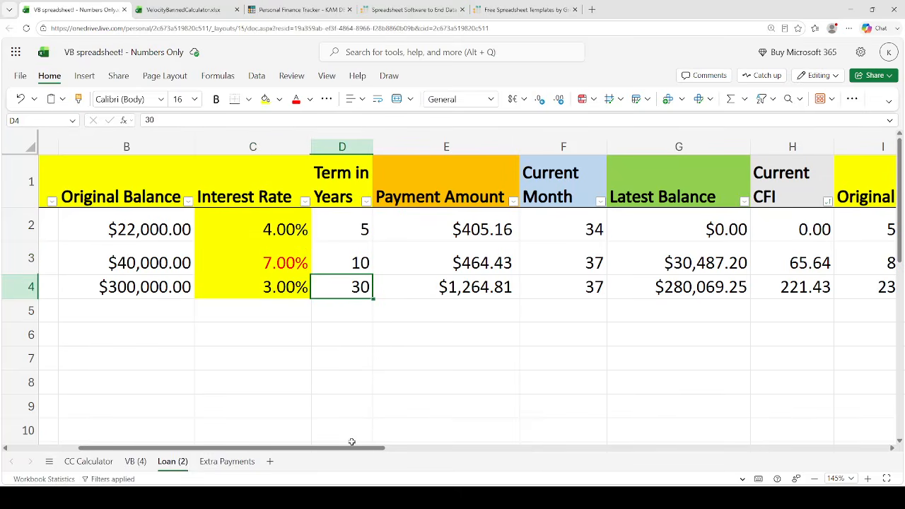
left_click_drag(343, 452, 366, 451)
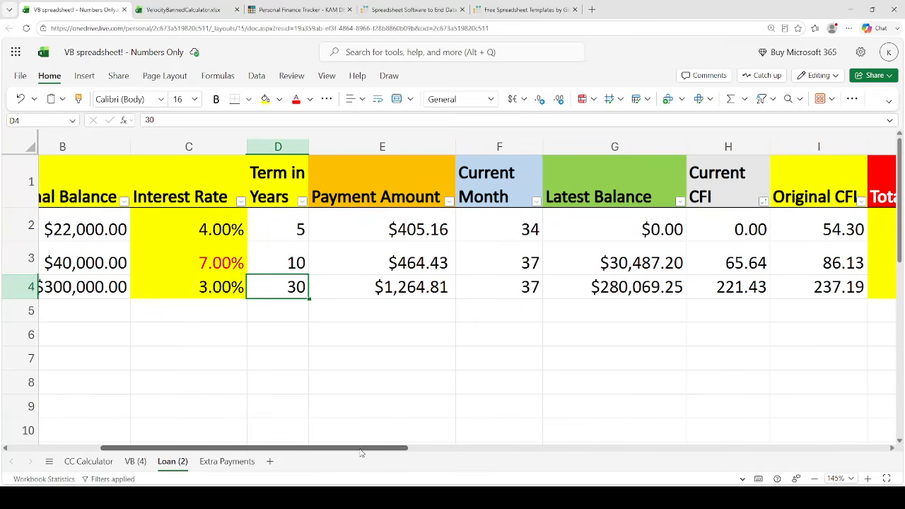
left_click(702, 288)
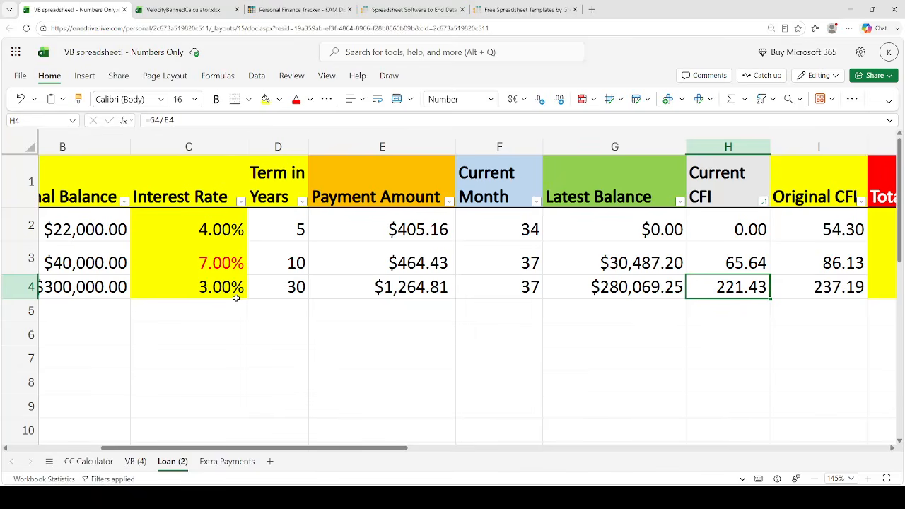
left_click(375, 286)
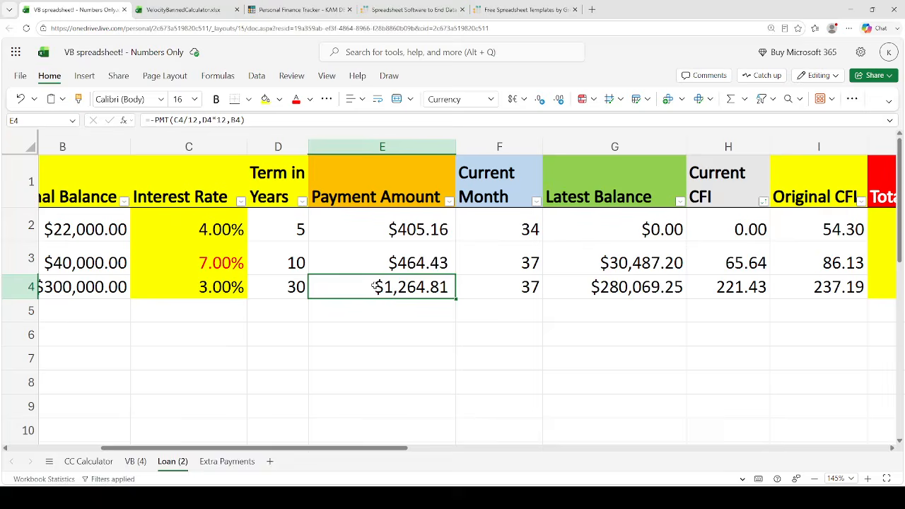
left_click(610, 289)
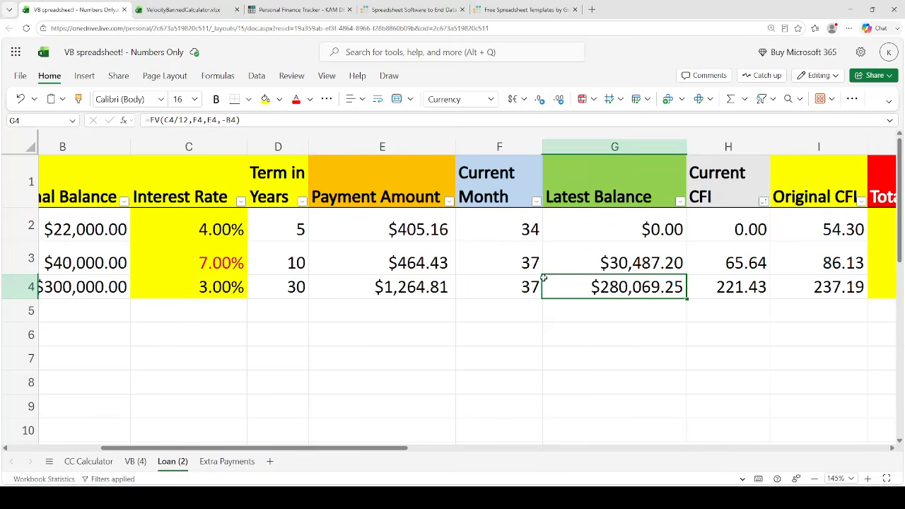
Copy the Student Loan's Latest Balance from Loan (2) into F39 of the VB (4) sheet as a value only
left_click(603, 265)
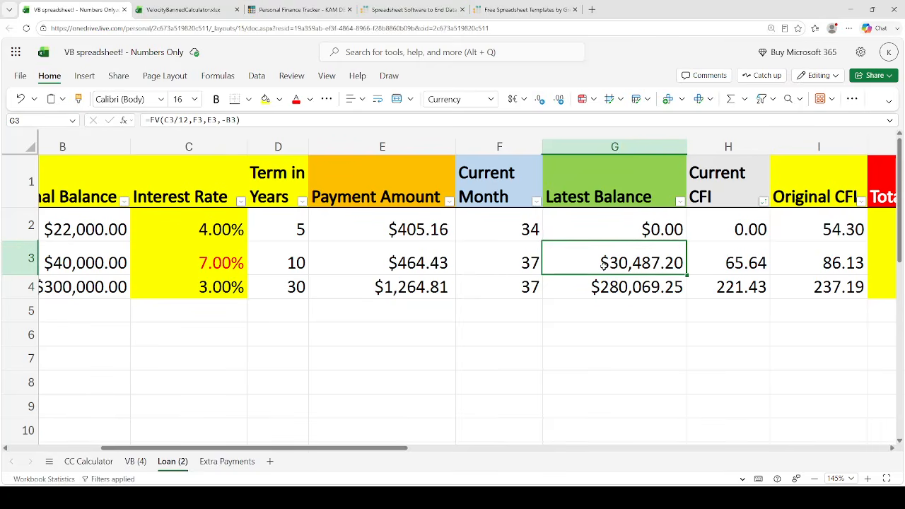
key("ctrl+c")
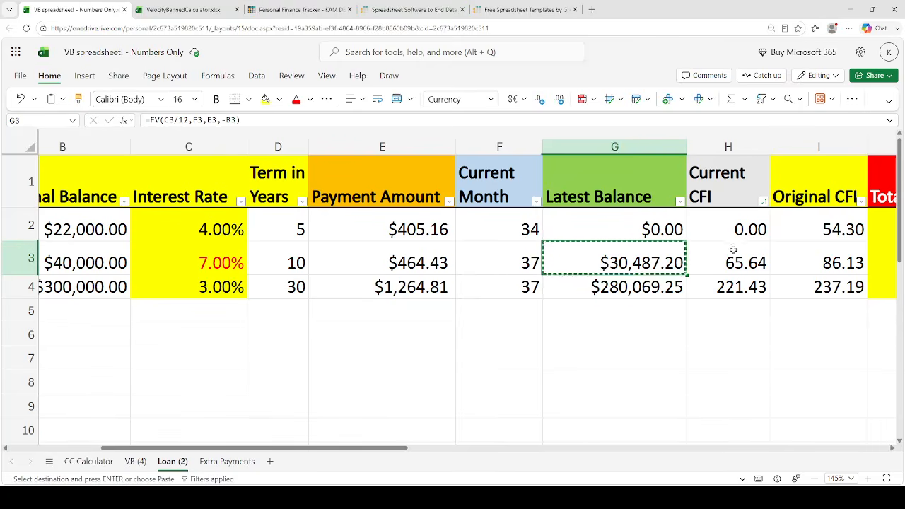
scroll(538, 234, "left", 4)
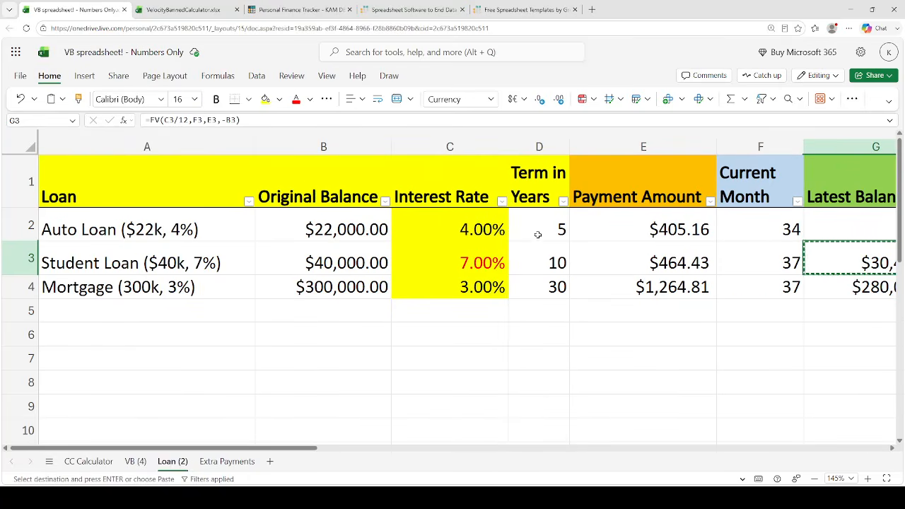
left_click(135, 461)
scroll(505, 404, "right", 3)
scroll(497, 392, "down", 3)
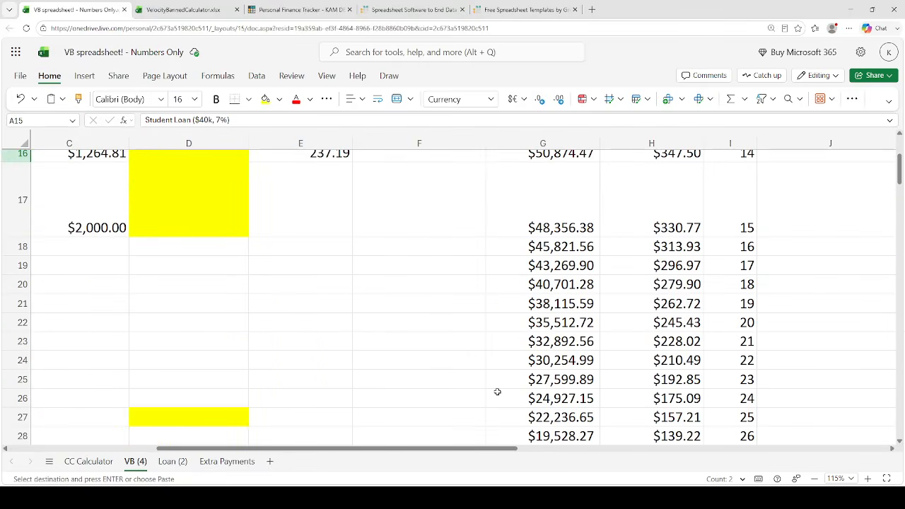
scroll(497, 392, "down", 5)
left_click(453, 311)
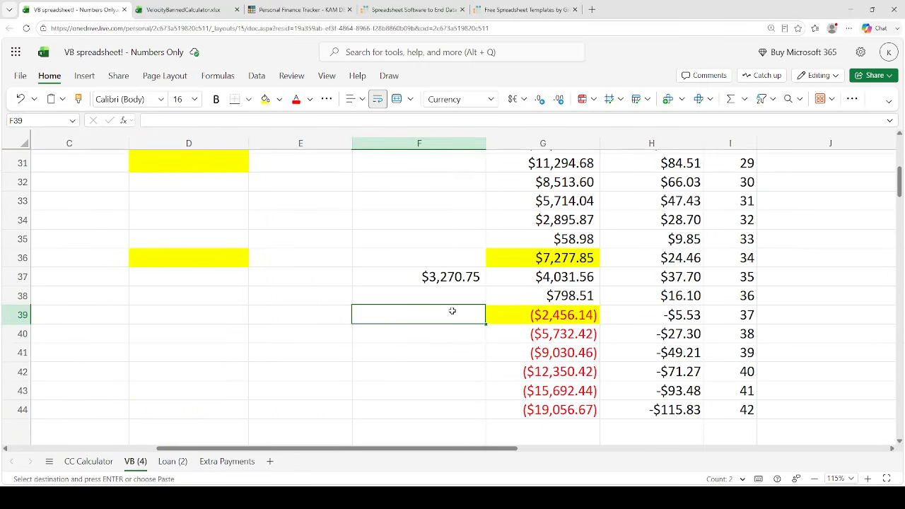
key("ctrl+v")
left_click(506, 338)
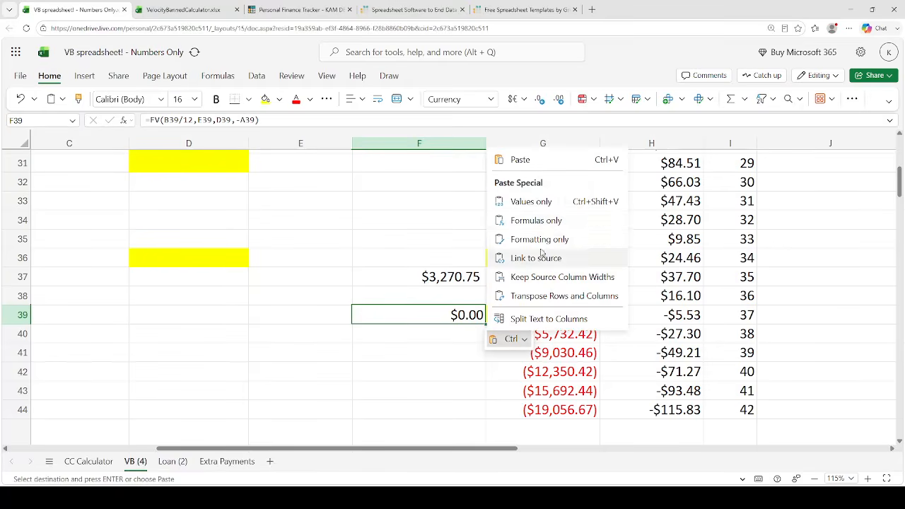
left_click(544, 202)
Add 30487.2 to the end of the month 37 balance formula in G39 and clear the helper value in F39
left_click(457, 276)
key("Right")
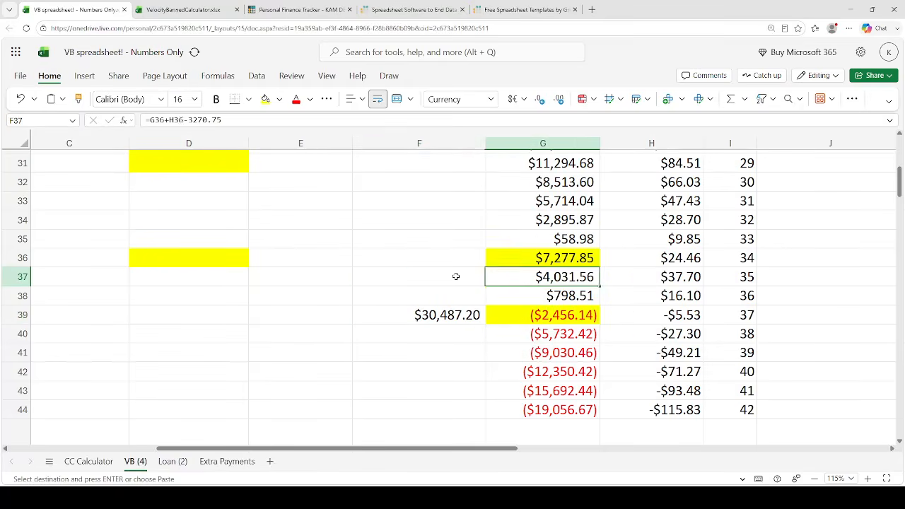
key("Down")
key("Down")
left_click(287, 121)
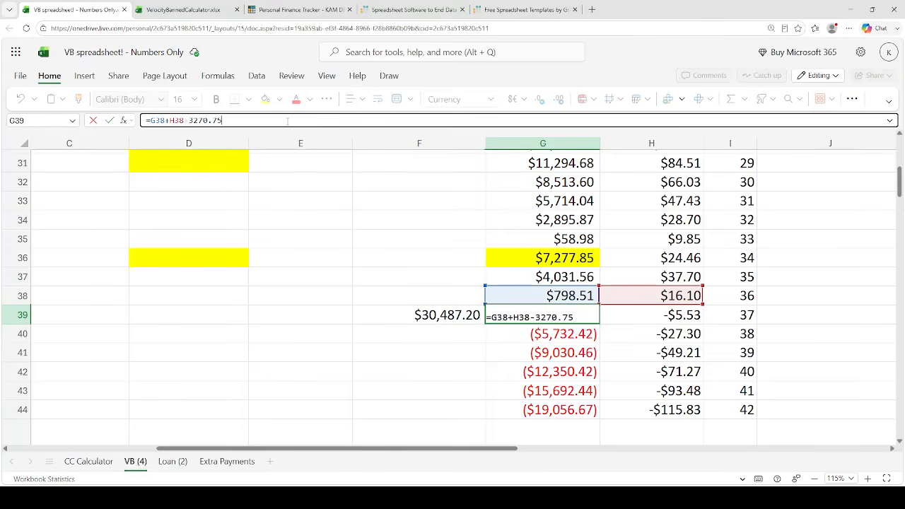
type("+304")
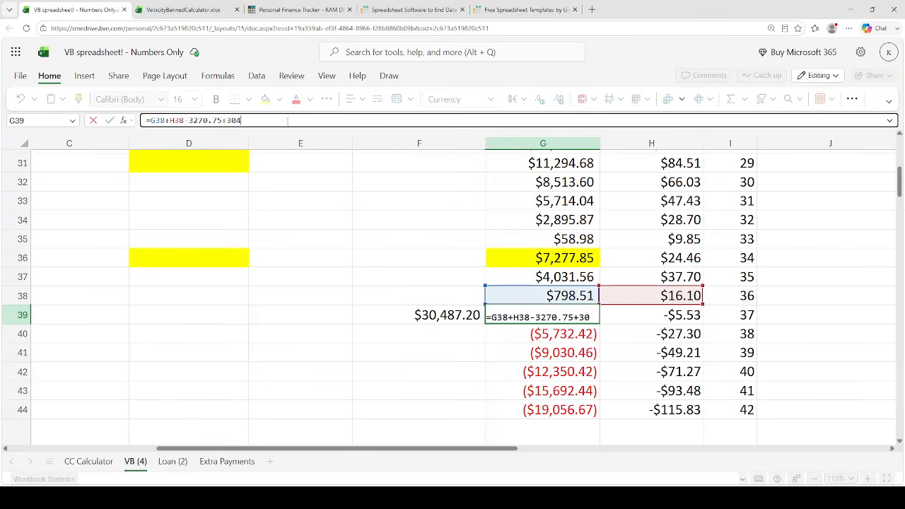
type("87.2")
key("Return")
key("Left")
key("Up")
Set the Student Loan's Velocity Method payment in C15 to 0
key("Up")
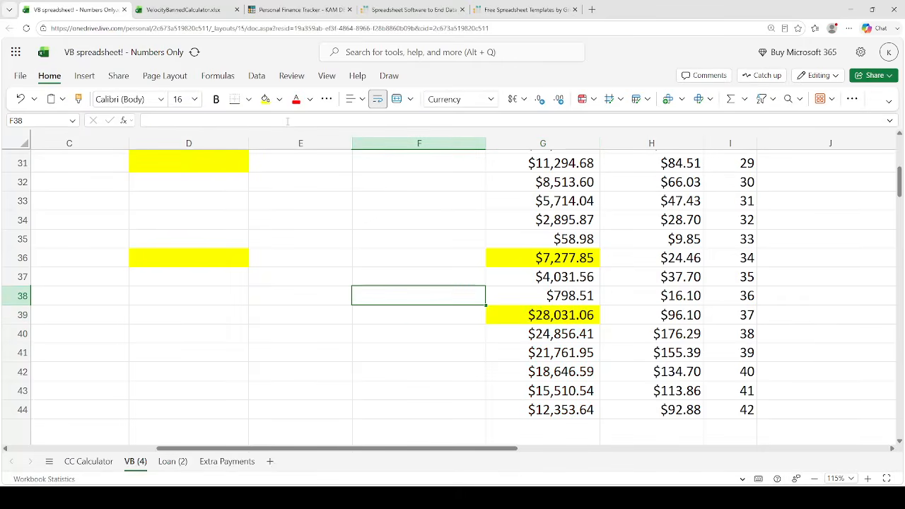
key("Up")
key("Up")
key("Up")
key("Up")
key("Up")
key("Up")
key("Up")
key("Up")
key("Up")
key("Up")
key("Up")
key("Up")
key("Up")
key("Up")
key("Up")
key("Up")
key("Up")
key("Up")
key("Up")
key("Up")
key("Left")
key("Left")
key("Left")
key("Left")
key("Left")
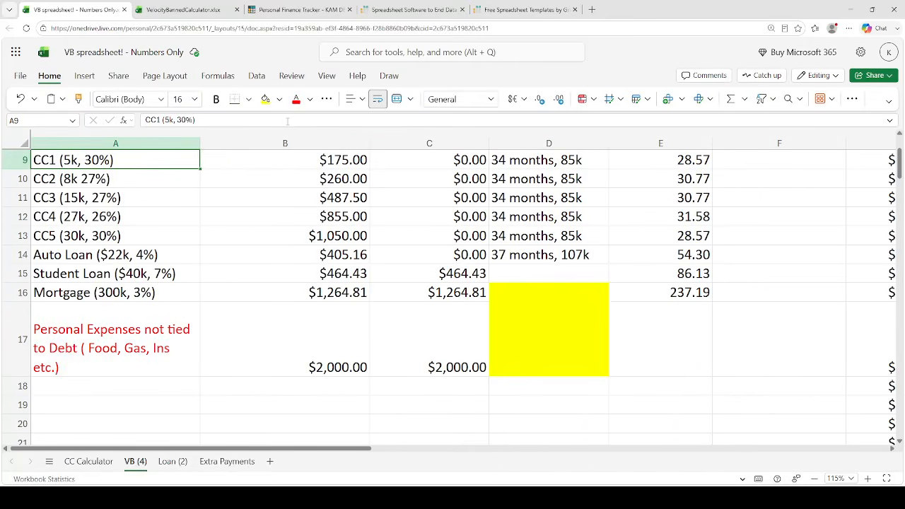
key("Down")
key("Down")
key("Down")
key("Down")
key("Right")
key("Right")
key("Down")
key("Down")
type("0")
key("Return")
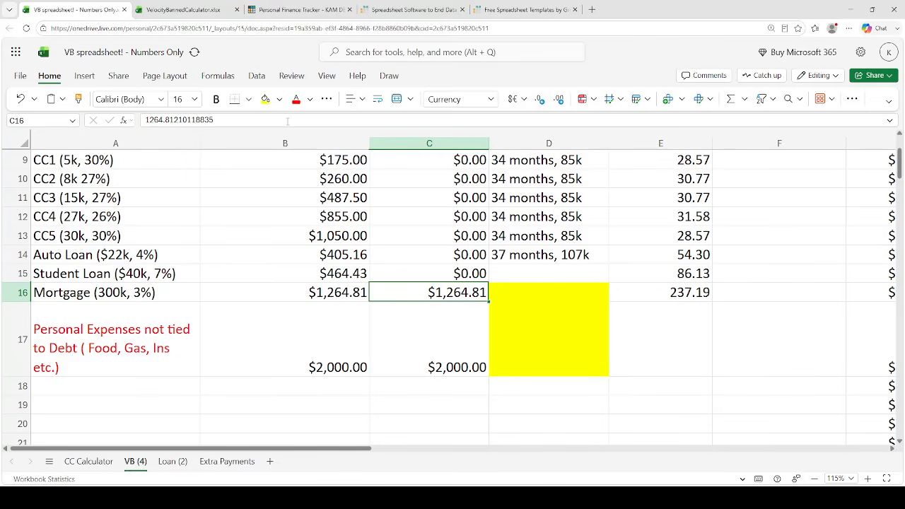
Copy the Cash Flow amount from C5 into F40, beside the month 38 balance, as a value only
key("Up")
key("Up")
key("Up")
key("Up")
key("Up")
key("Up")
key("Up")
key("Up")
key("Up")
key("Up")
key("Up")
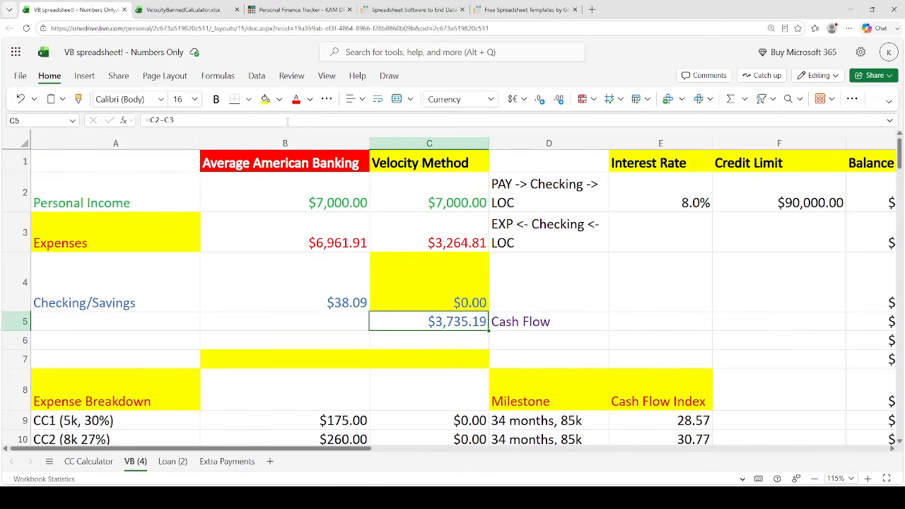
key("ctrl+c")
key("Right")
key("Right")
key("Right")
key("Right")
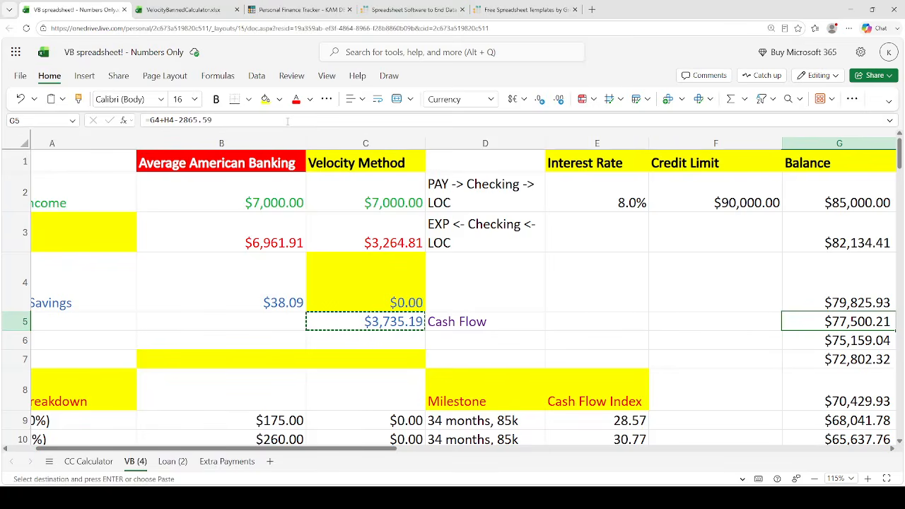
key("Down")
key("Down")
key("Down")
key("Down")
key("Down")
key("Down")
key("Down")
key("Down")
key("Down")
key("Down")
key("Down")
key("Down")
key("Down")
key("Down")
key("Down")
key("Down")
key("Down")
key("Down")
key("Down")
key("Down")
key("Right")
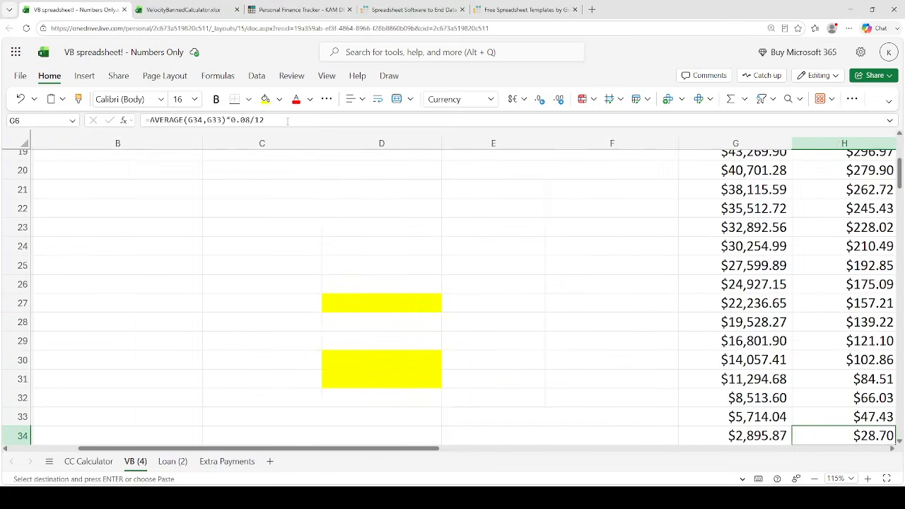
key("Right")
key("Down")
key("Down")
key("Down")
key("Left")
key("Left")
scroll(495, 297, "down", 1)
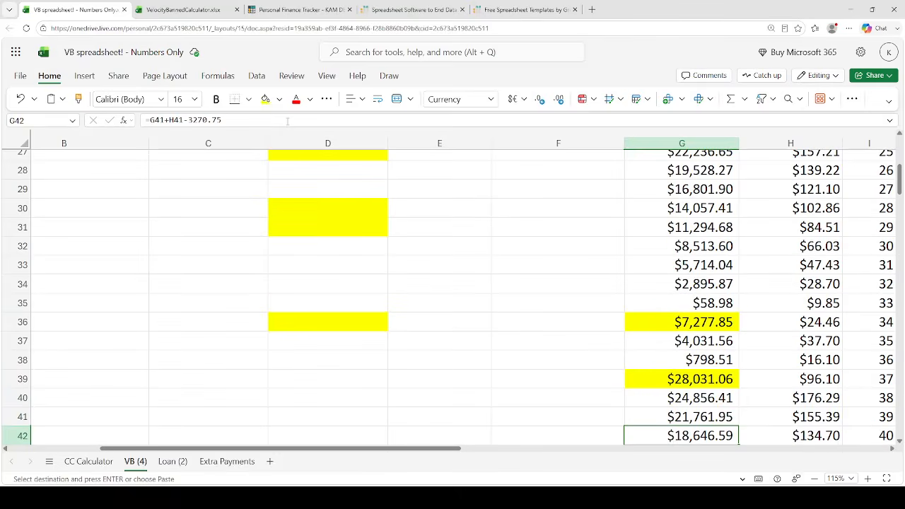
left_click(566, 398)
key("ctrl+v")
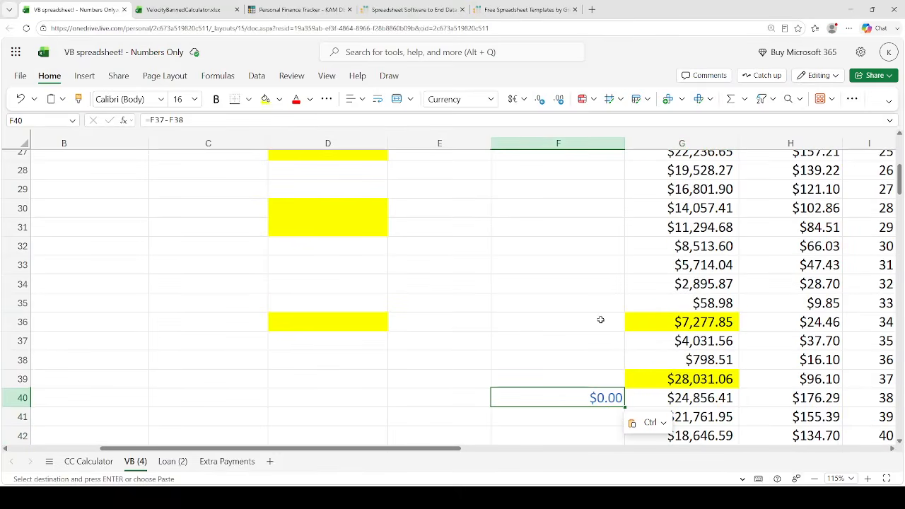
left_click(649, 422)
left_click(679, 286)
Change the payment in the month 38 balance formula in G40 to 3735.19
left_click(679, 399)
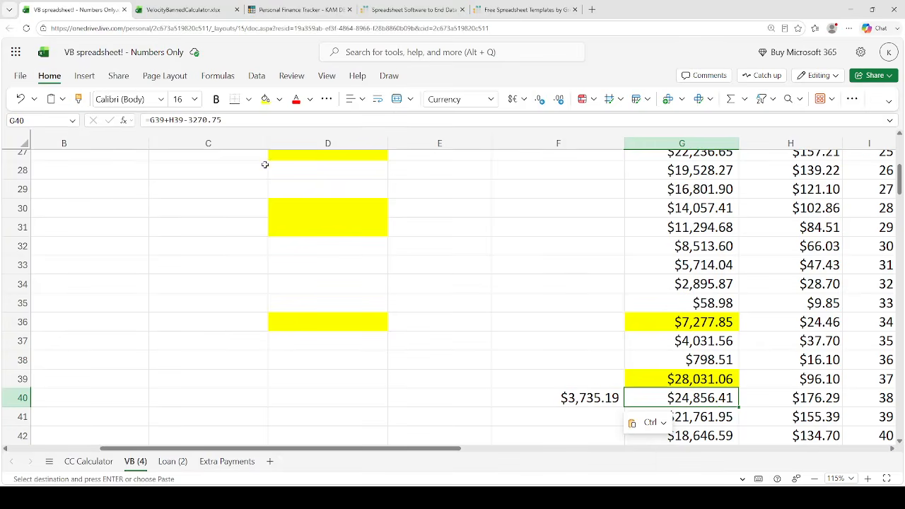
left_click(238, 120)
left_click_drag(224, 120, 192, 121)
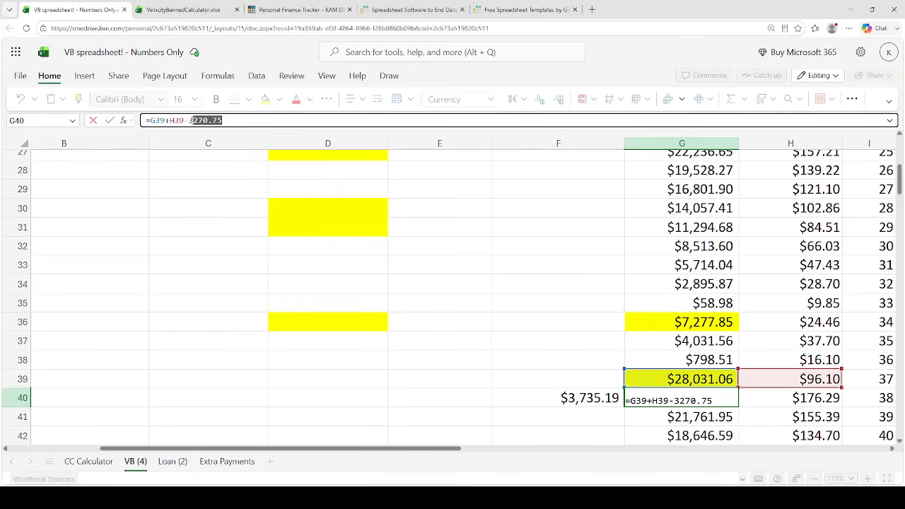
type("735.19")
key("Return")
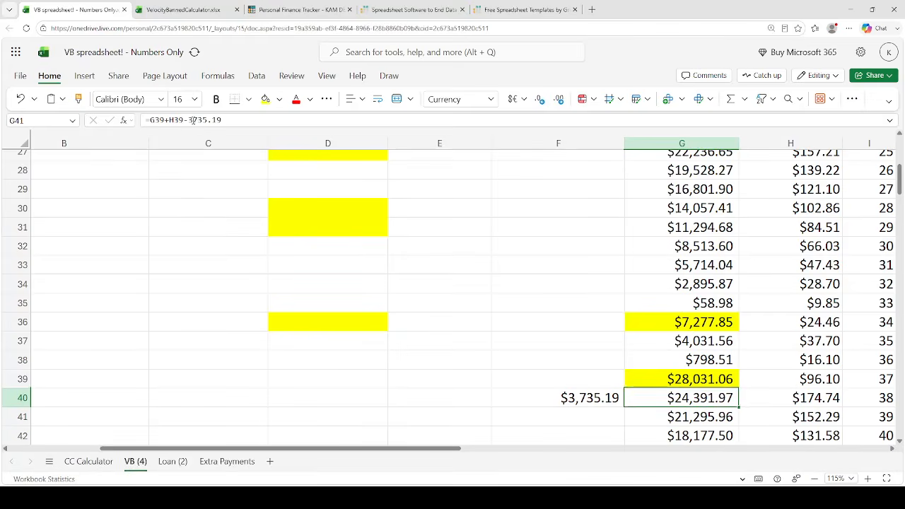
Copy the G40 balance formula down column G through the month 54 row
key("ctrl+c")
key("shift+Down")
key("shift+Down")
key("shift+Down")
key("shift+Down")
key("shift+Down")
key("shift+Down")
key("shift+Down")
key("shift+Down")
key("shift+Down")
key("shift+Down")
key("shift+Down")
key("shift+Down")
key("shift+Down")
key("shift+Down")
key("shift+Down")
key("shift+Down")
key("ctrl+v")
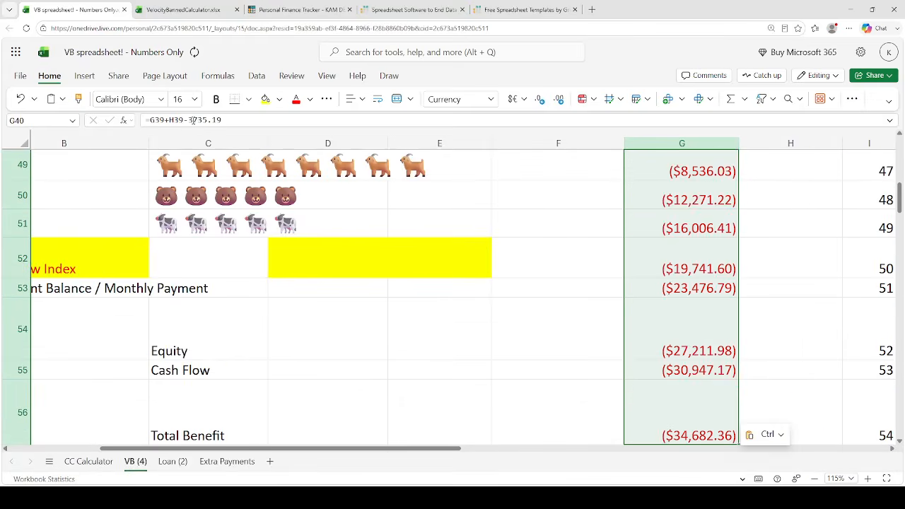
Copy the monthly interest formula in H40 down column H beside the new balances, past month 49
key("Right")
key("ctrl+c")
key("shift+Down")
key("shift+Down")
key("shift+Down")
key("shift+Down")
key("shift+Down")
key("shift+Down")
key("shift+Down")
key("shift+Down")
key("shift+Down")
key("shift+Down")
key("shift+Down")
key("shift+Down")
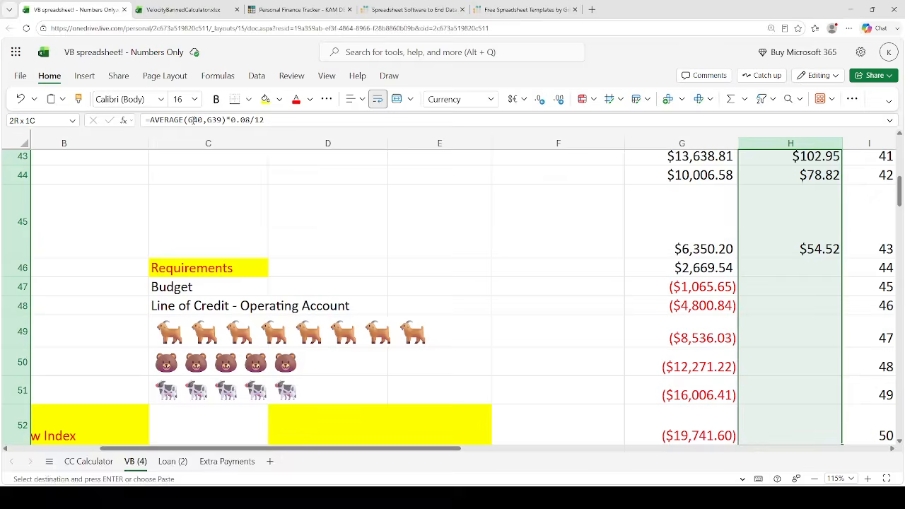
key("ctrl+v")
Highlight the month 45 balance in G47 with yellow fill
key("Down")
key("Down")
key("Left")
key("Down")
key("Down")
key("Down")
key("Down")
key("Down")
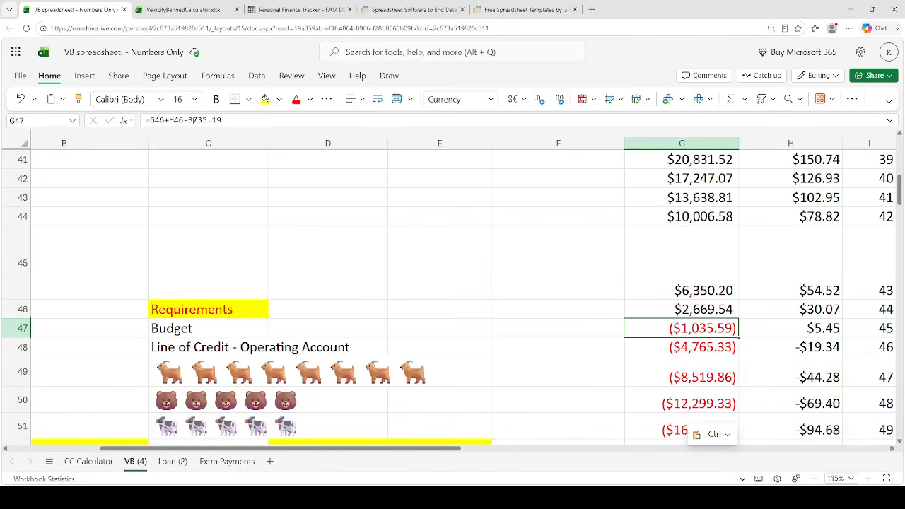
left_click(265, 99)
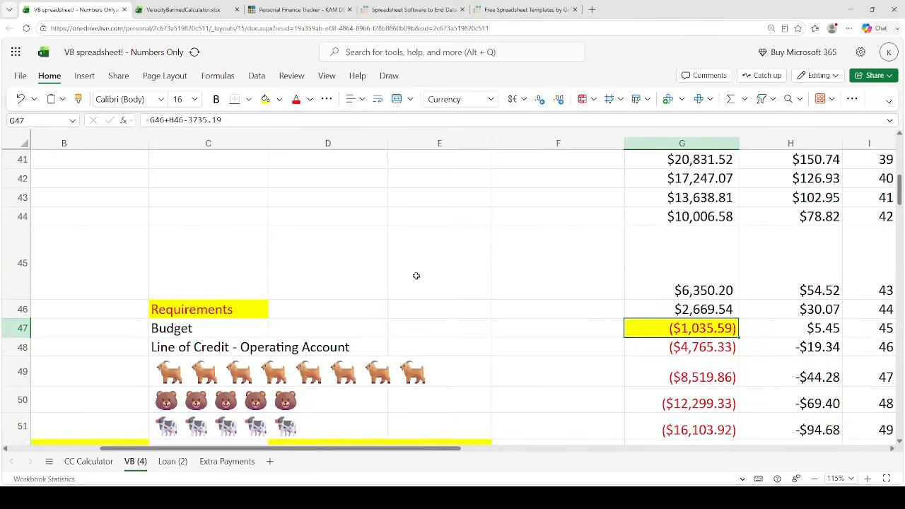
Enter the Student Loan's payoff milestone in D15 as "45 months, 147k"
left_click(224, 259)
scroll(221, 255, "up", 12)
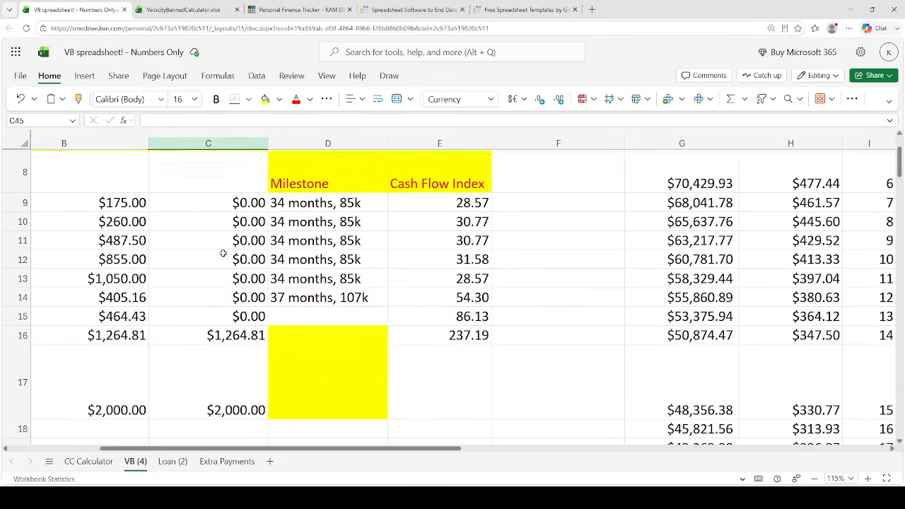
scroll(250, 288, "down", 2)
left_click(302, 311)
type("45")
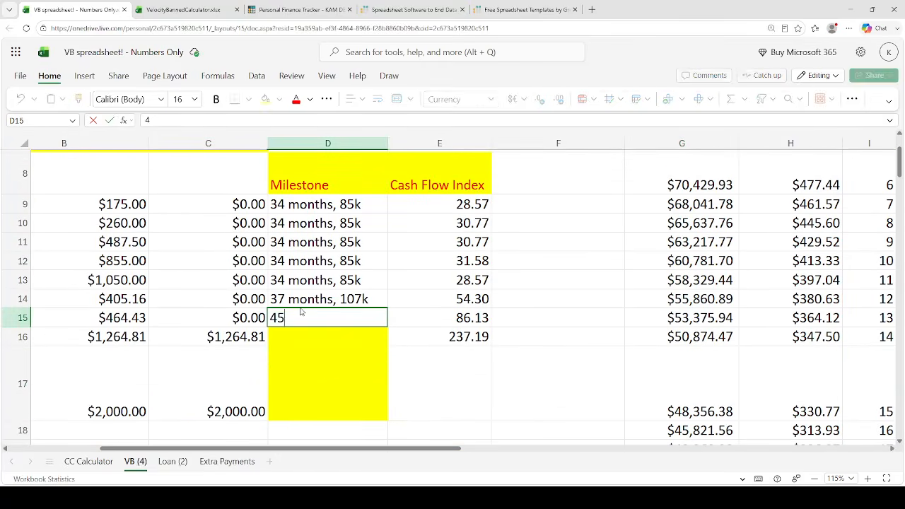
type(" months,")
key("Return")
key("Left")
scroll(299, 307, "left", 3)
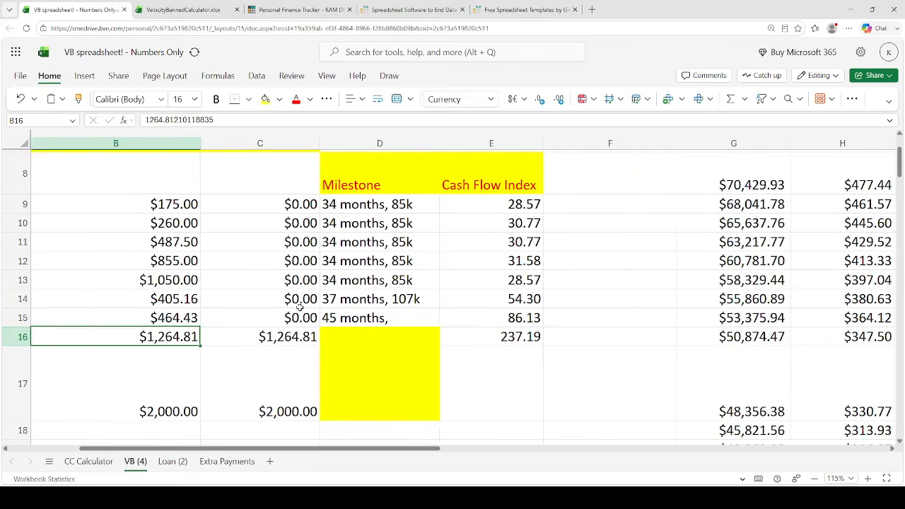
key("Right")
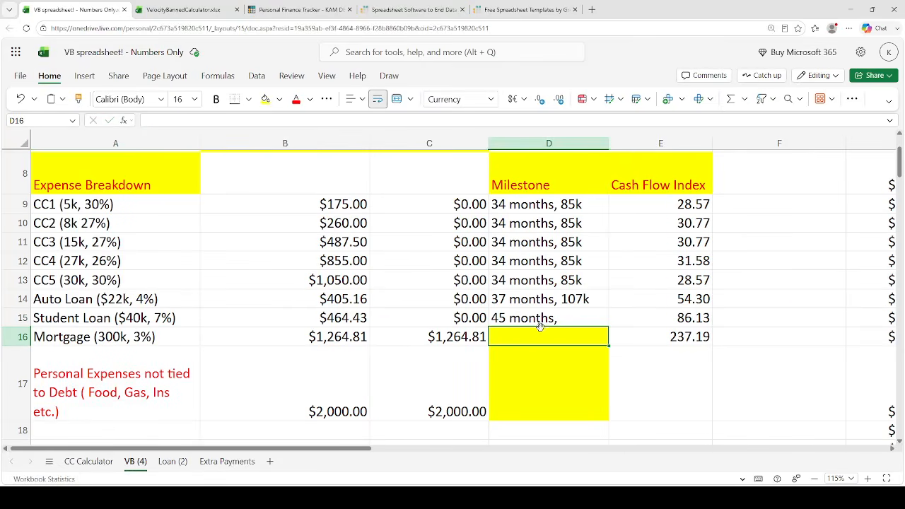
double_click(575, 319)
type("147k")
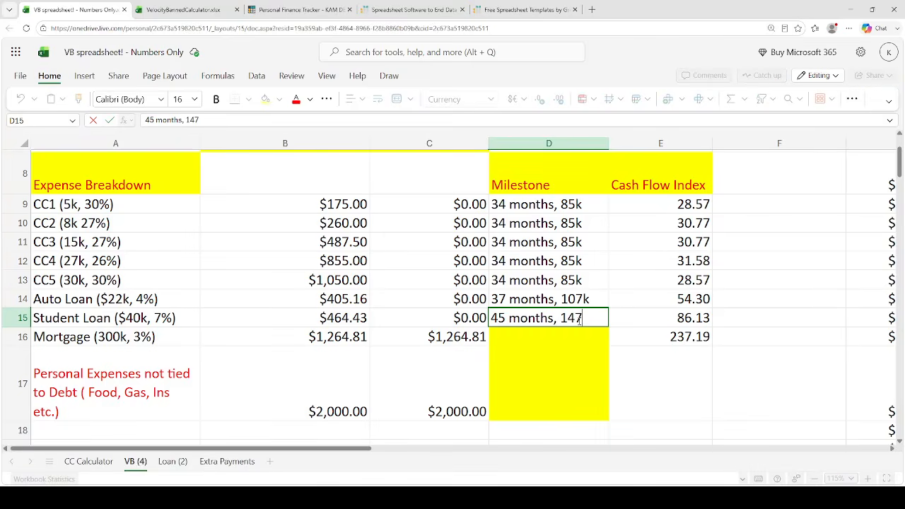
key("Return")
key("Left")
key("Left")
key("Left")
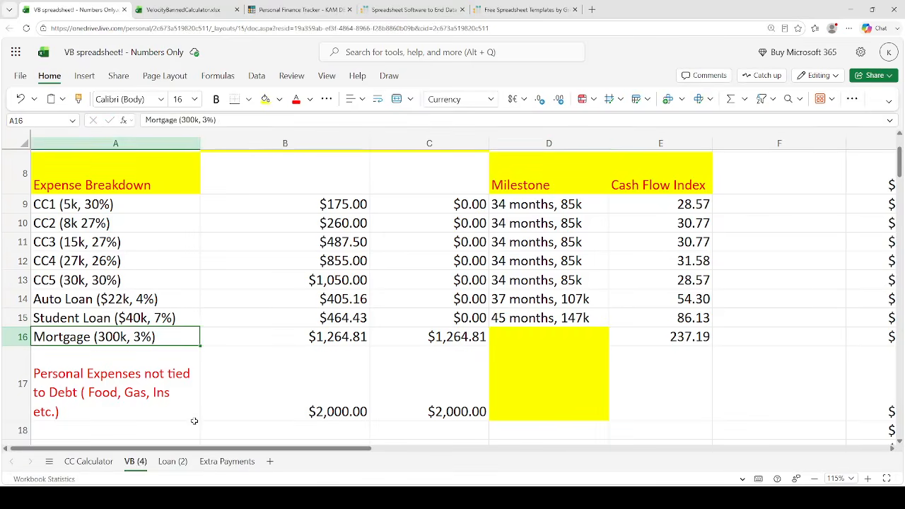
On the Loan (2) sheet, set the Mortgage's Current Month to 45 and the Student Loan's Latest Balance to 0
left_click(172, 461)
left_click(725, 283)
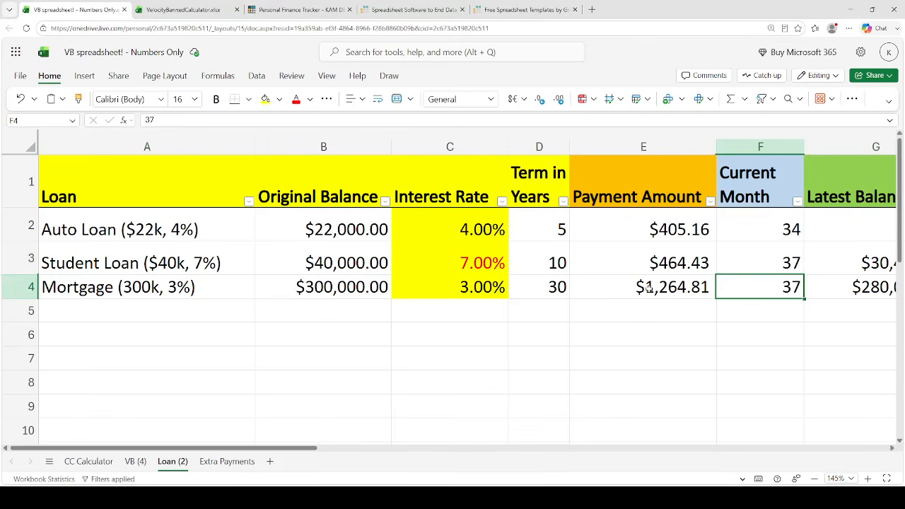
type("45")
key("Return")
key("Up")
key("Up")
key("Right")
type("0")
key("Return")
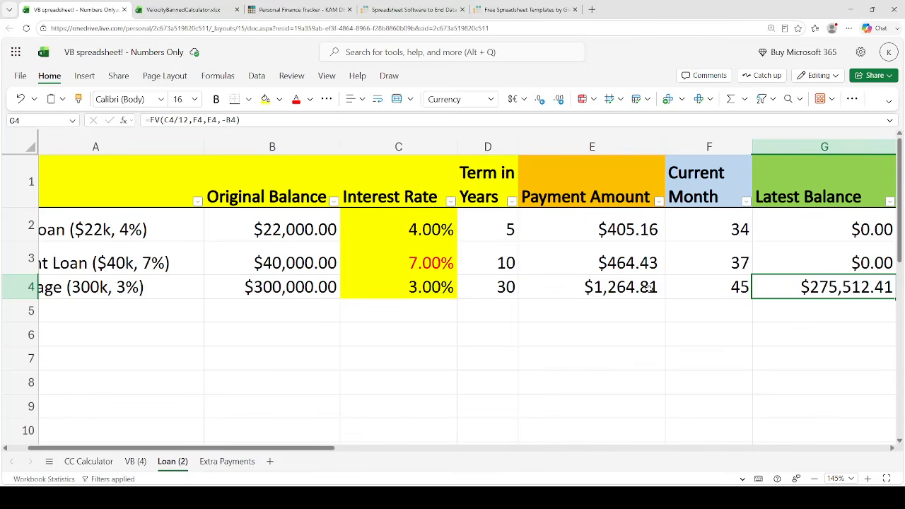
Review the Cash Flow, expense breakdown, payoff milestones and remaining Mortgage payment on the VB (4) sheet
left_click(135, 461)
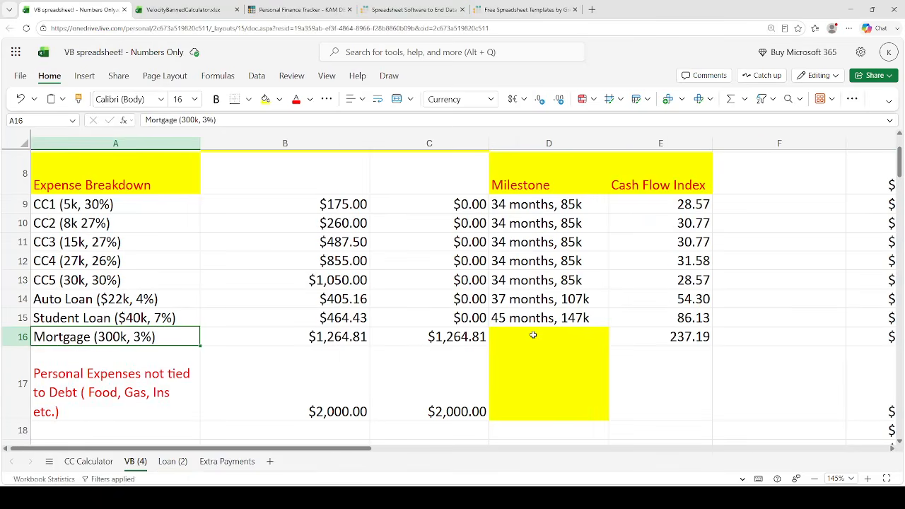
scroll(386, 340, "up", 3)
scroll(400, 333, "down", 3)
left_click(430, 337)
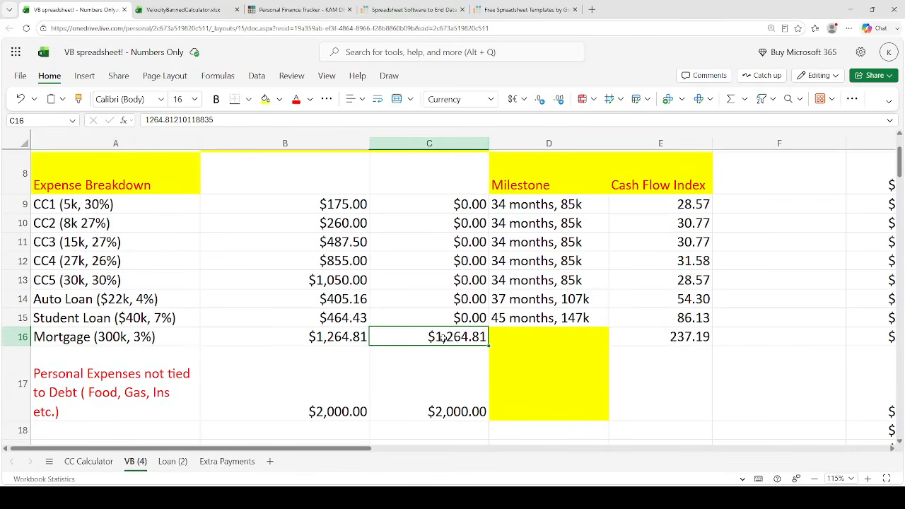
scroll(431, 312, "up", 3)
left_click(435, 297)
scroll(409, 371, "down", 3)
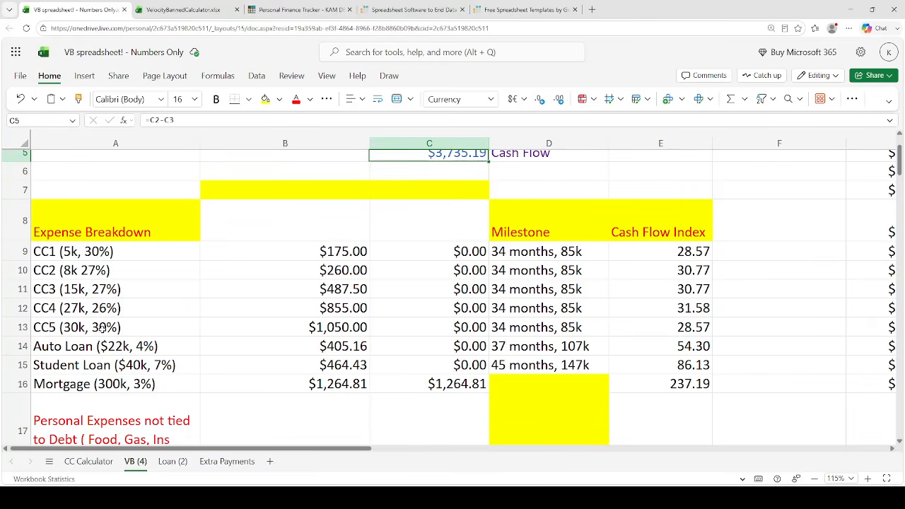
scroll(104, 328, "up", 3)
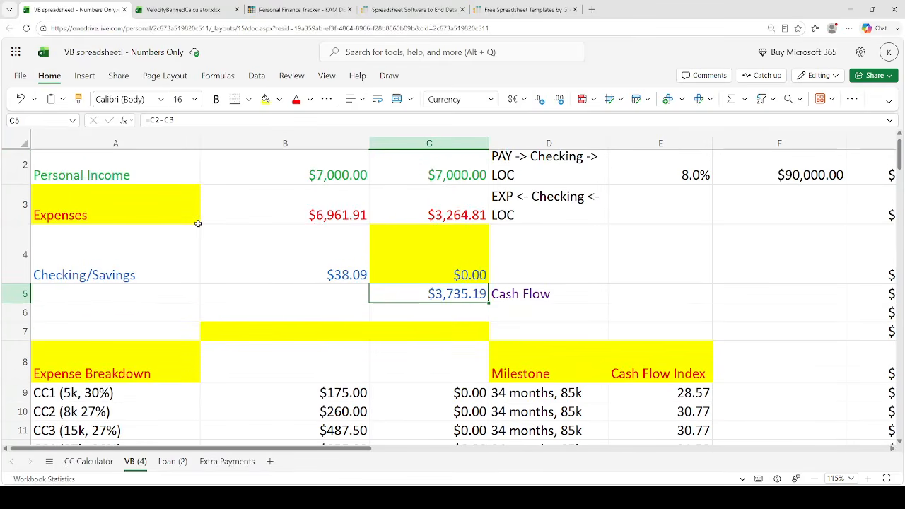
scroll(410, 339, "down", 3)
scroll(410, 338, "up", 2)
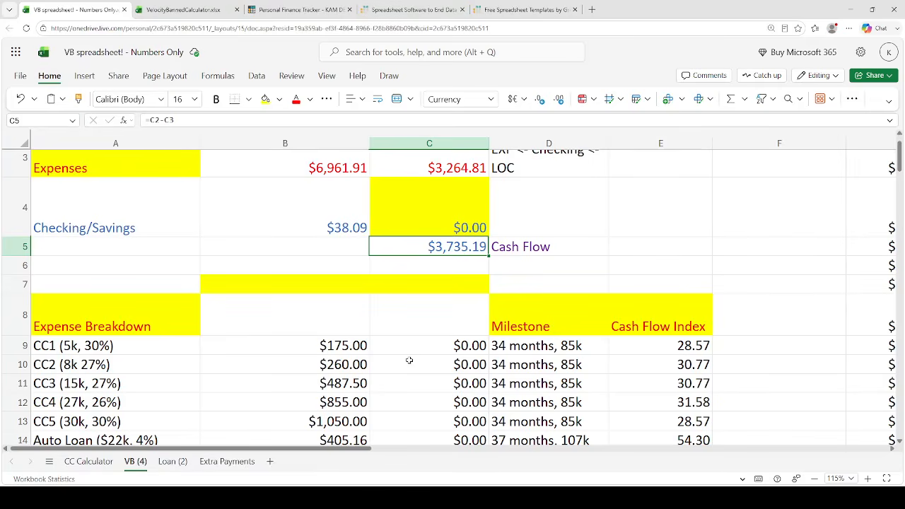
scroll(409, 361, "down", 2)
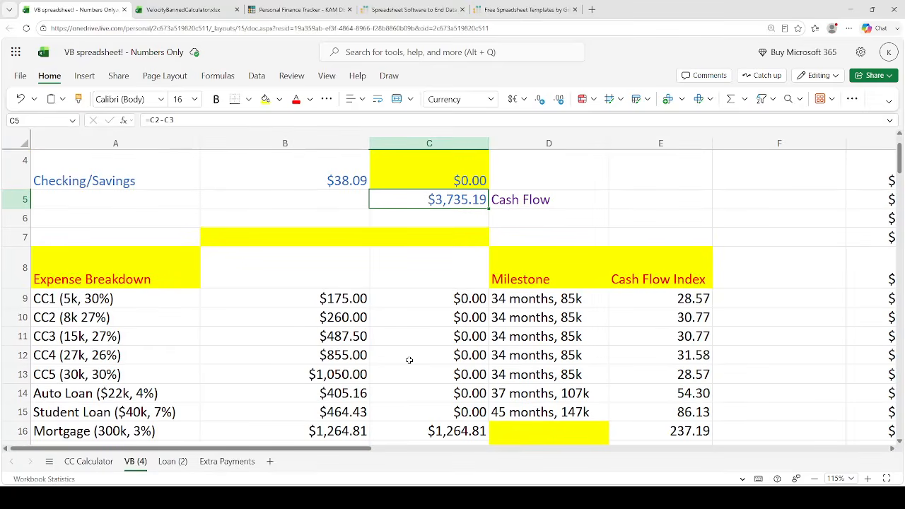
scroll(409, 361, "down", 2)
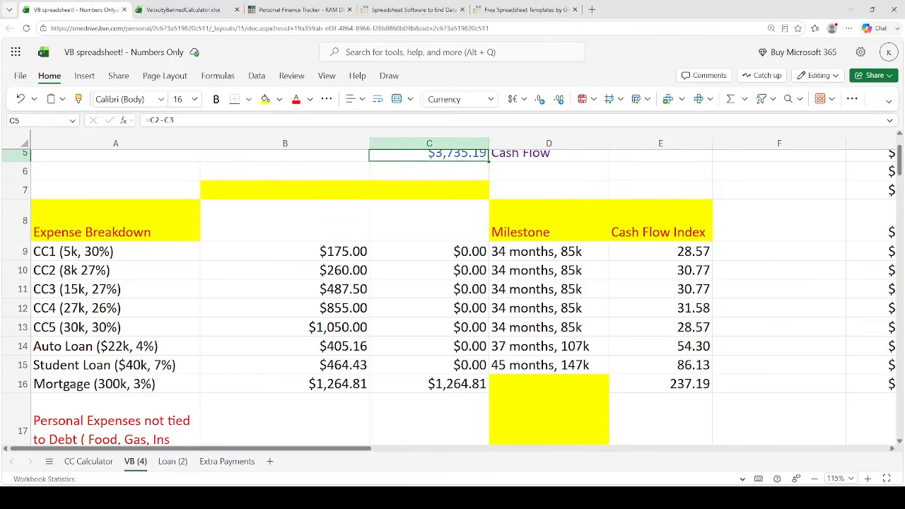
scroll(430, 365, "down", 2)
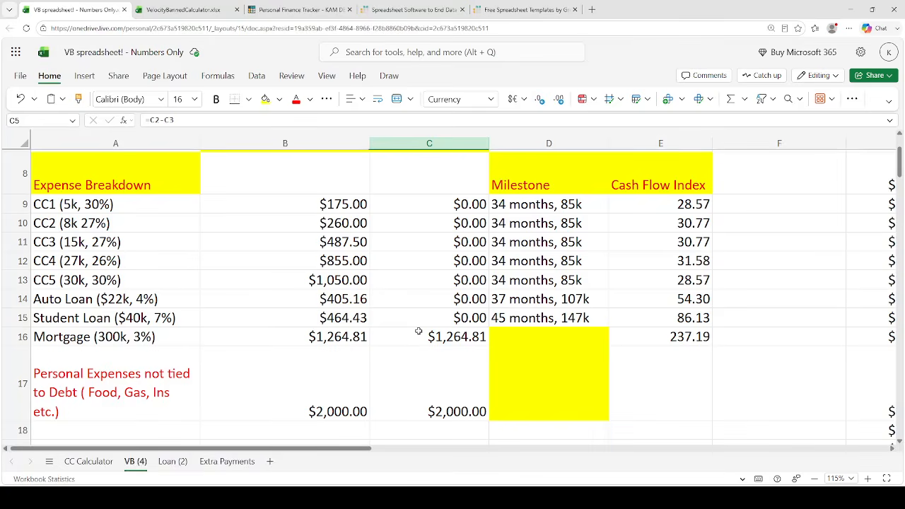
scroll(417, 337, "up", 3)
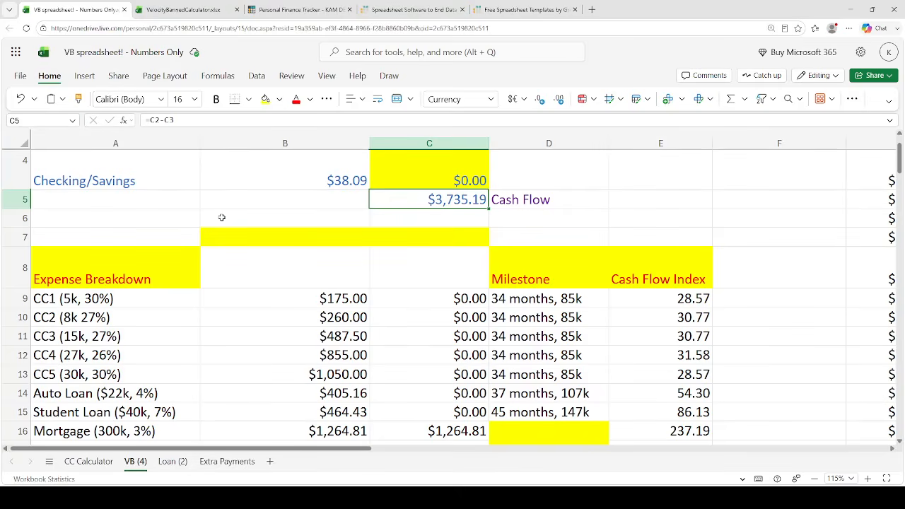
left_click(292, 341)
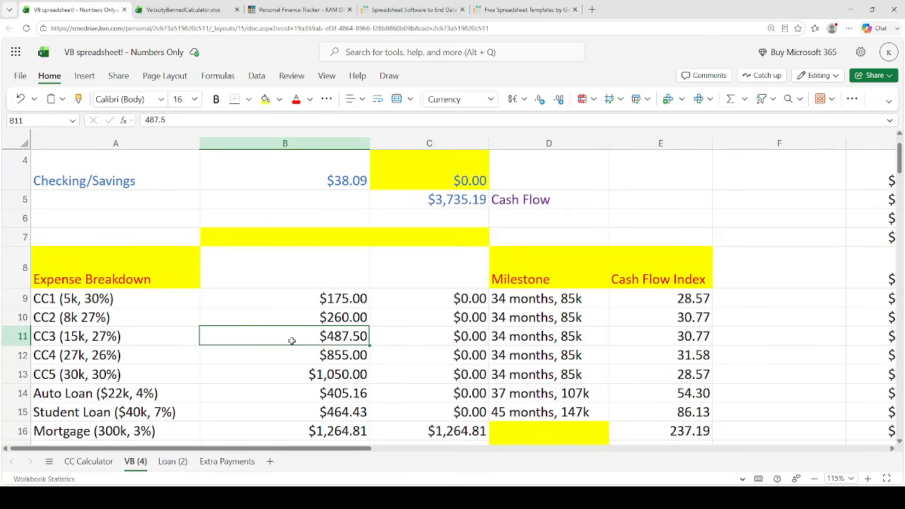
scroll(292, 341, "down", 1)
left_click(174, 385)
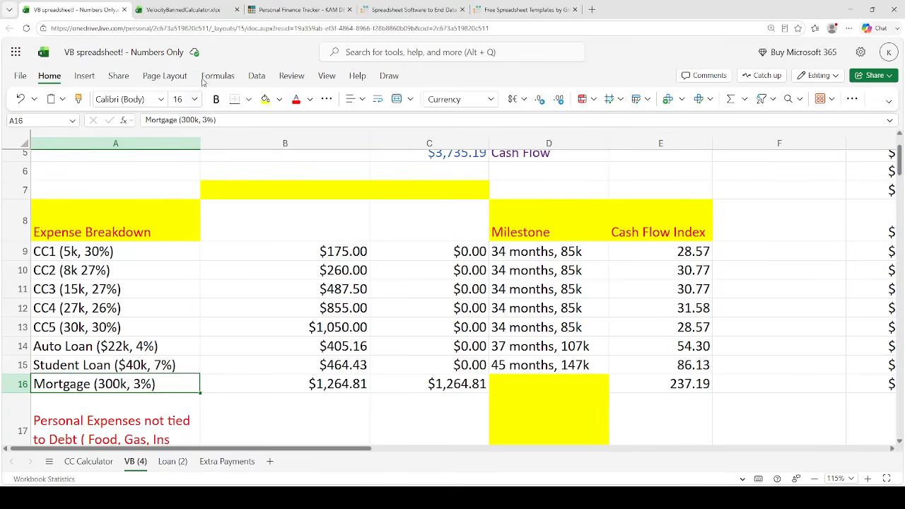
Switch to the VelocityBannedCalculator workbook and examine its loan, line of credit, and income and expense entries
left_click(204, 10)
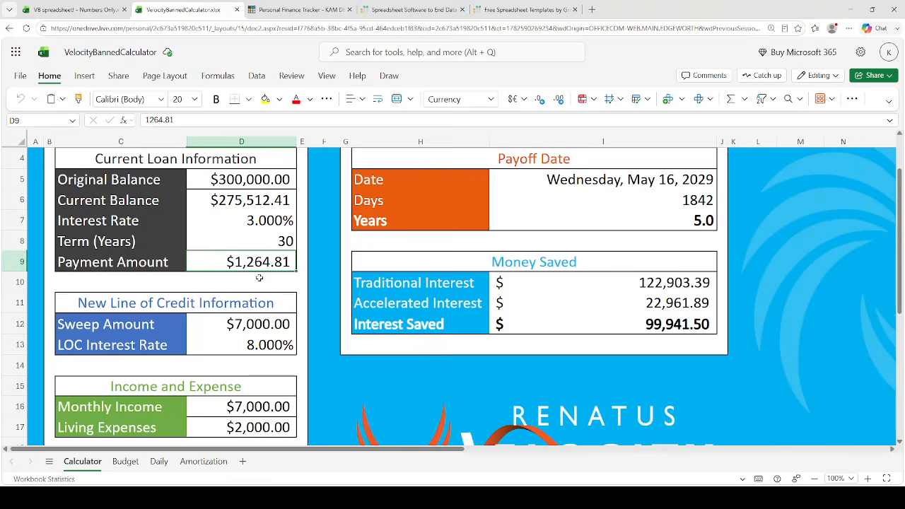
left_click(151, 325)
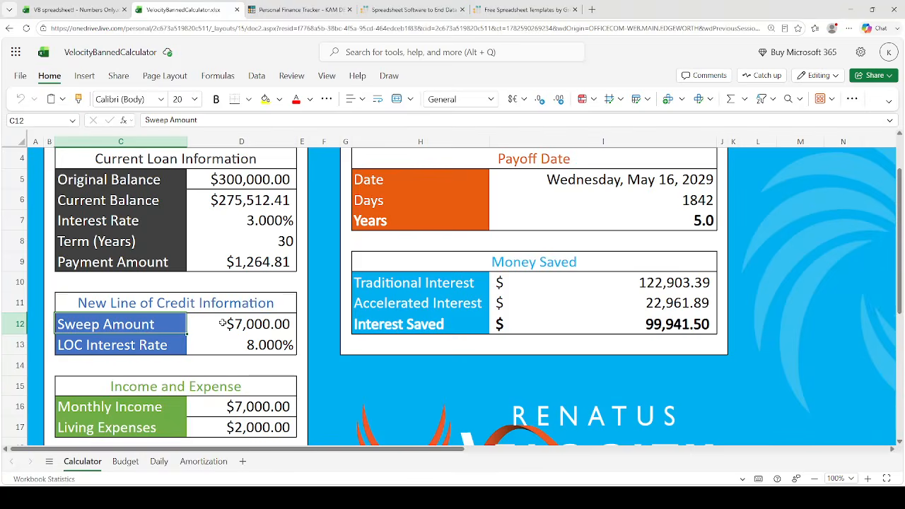
key("Up")
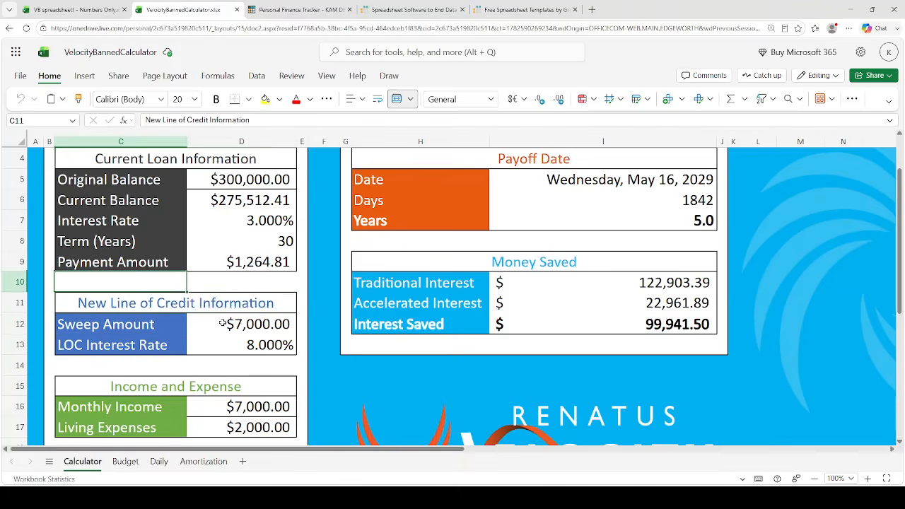
key("Up")
key("Up")
key("Up")
key("Down")
key("Down")
key("Down")
key("Down")
key("Down")
key("Down")
key("Down")
key("Down")
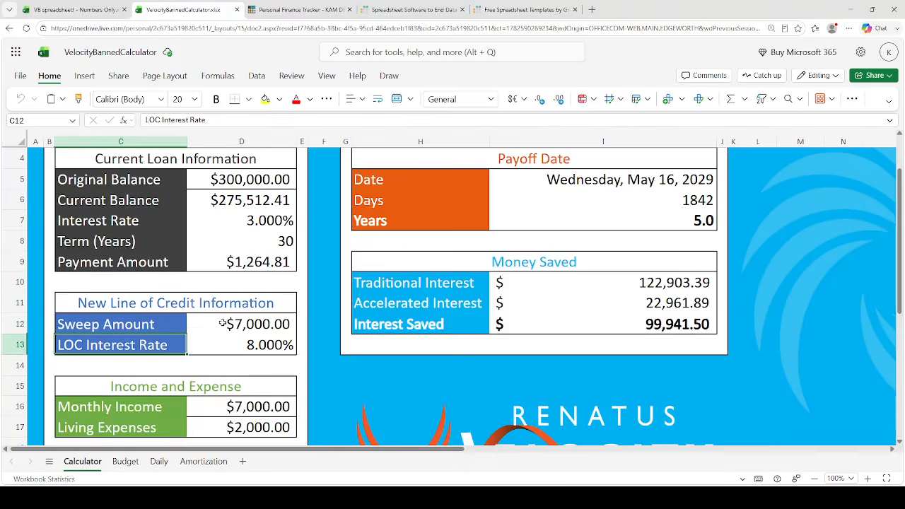
key("Right")
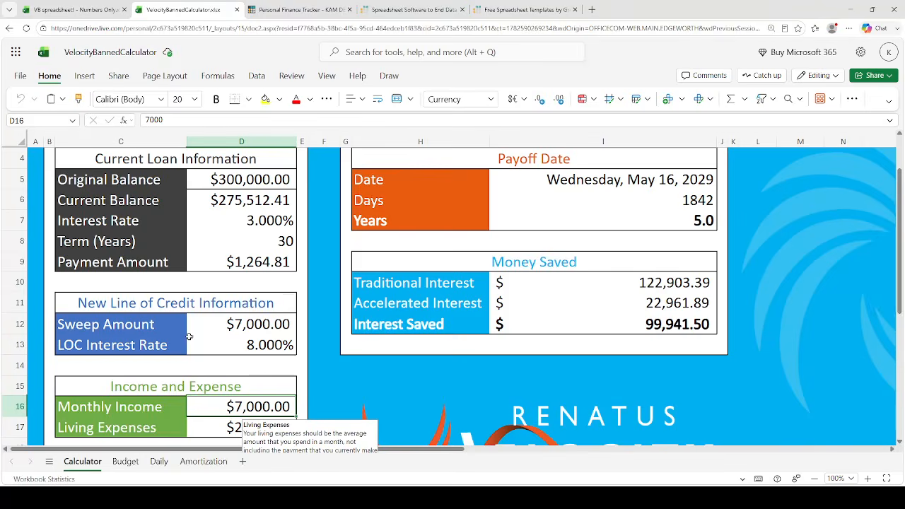
key("Down")
key("Down")
Check the Personal Expenses and Mortgage amounts in C17 and C16 of VB (4), and return to the VelocityBannedCalculator workbook
left_click(85, 10)
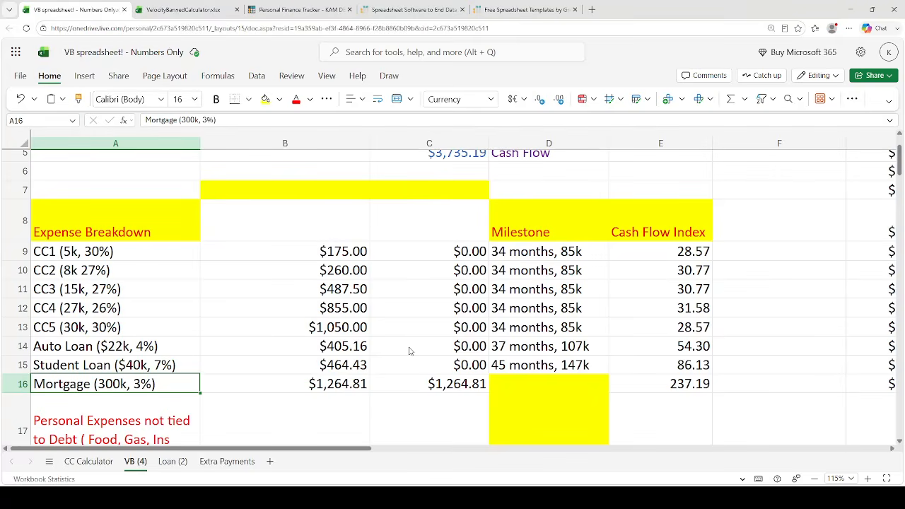
scroll(474, 350, "down", 2)
left_click(464, 297)
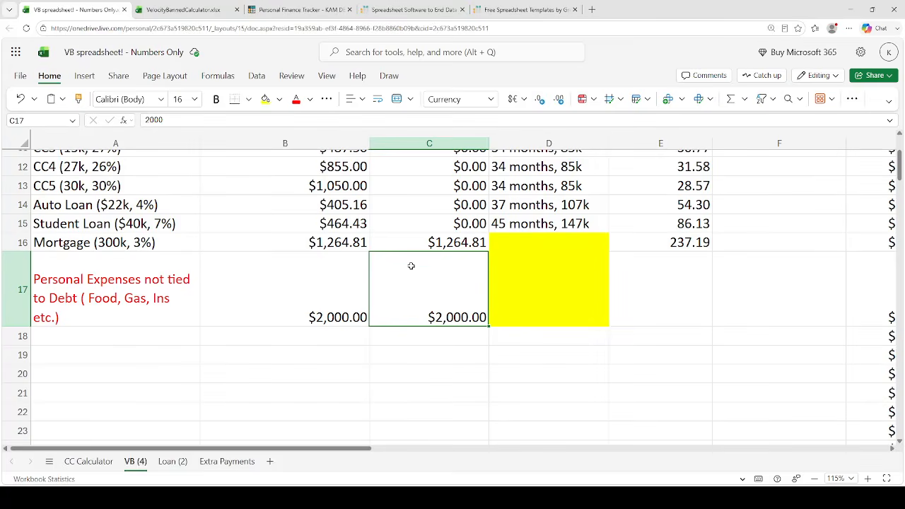
scroll(414, 352, "up", 3)
left_click(435, 387)
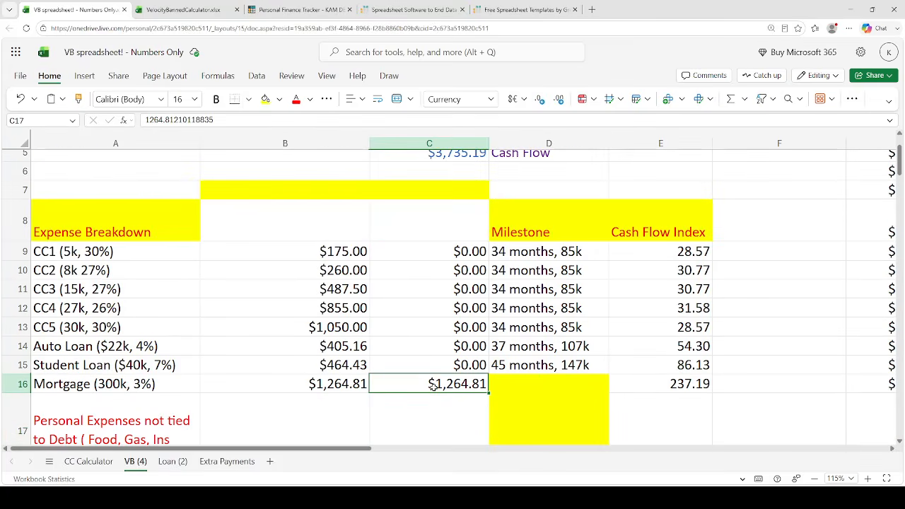
left_click(198, 10)
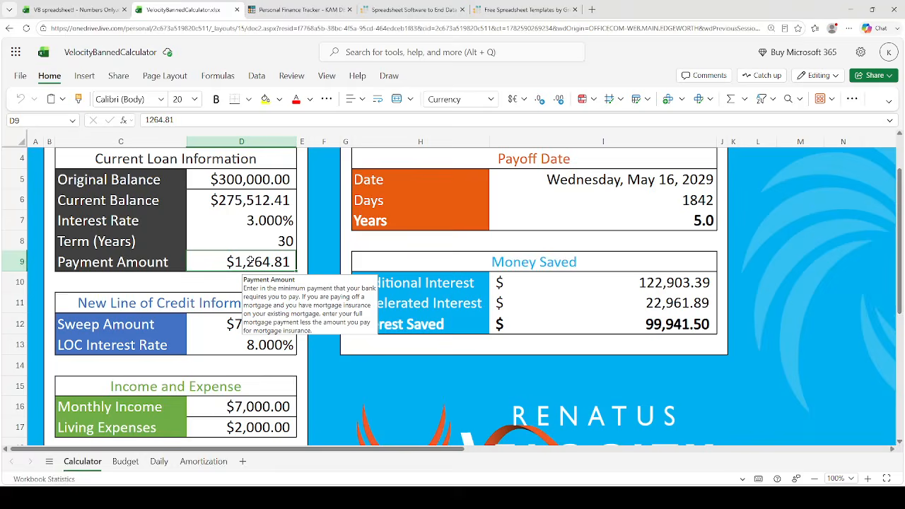
Review the line of credit entries, payoff years and Accelerated Interest on the Calculator sheet
left_click(218, 326)
left_click(218, 342)
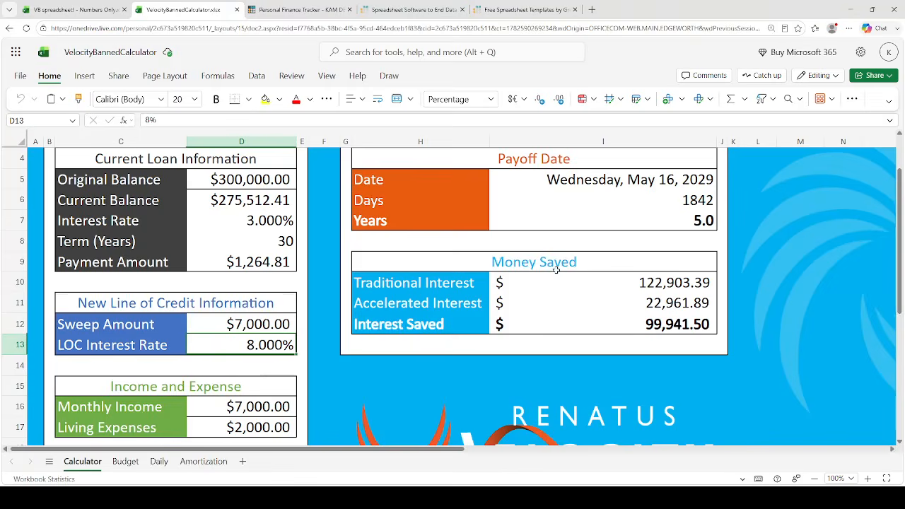
left_click(687, 221)
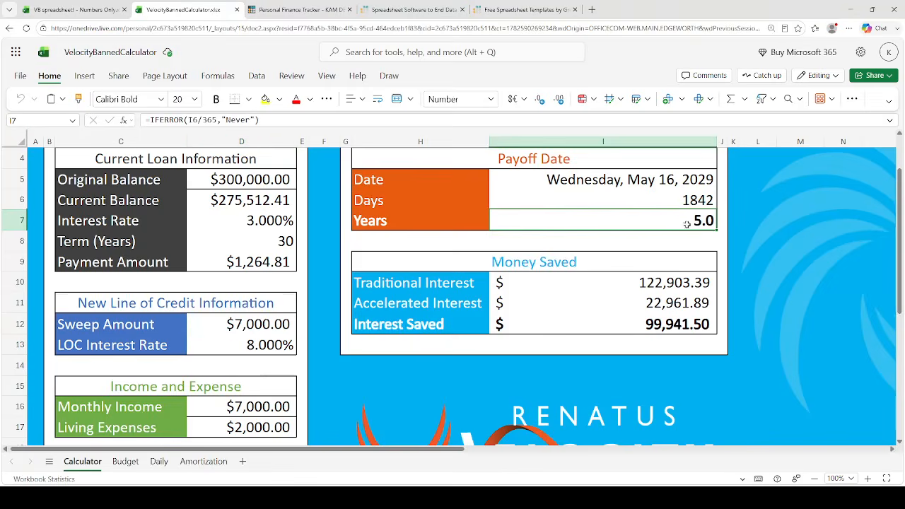
left_click(632, 304)
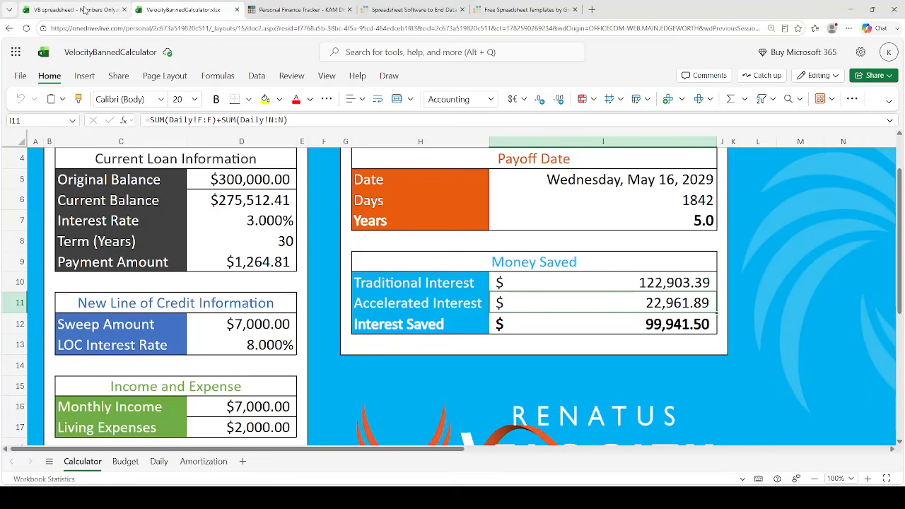
Check the Mortgage's Latest Balance on the Loan (2) sheet of the VB spreadsheet and return to the VelocityBannedCalculator workbook
left_click(83, 10)
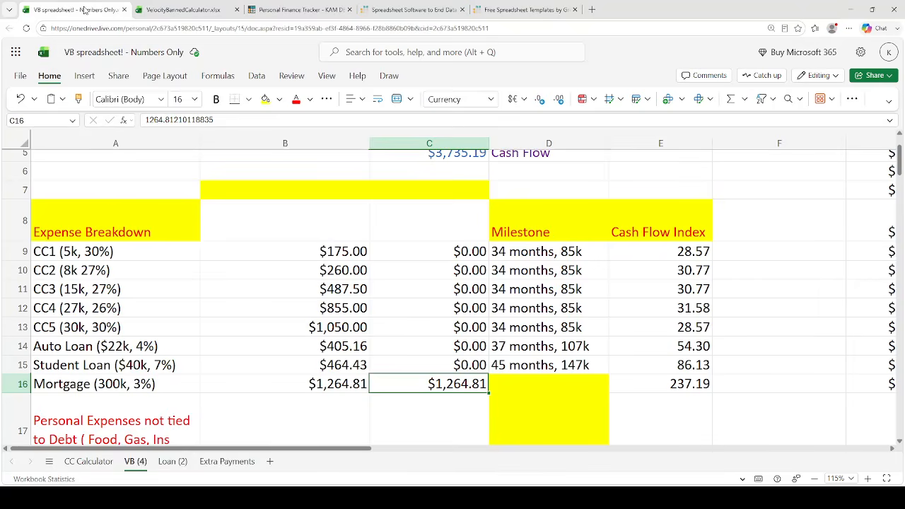
left_click(173, 461)
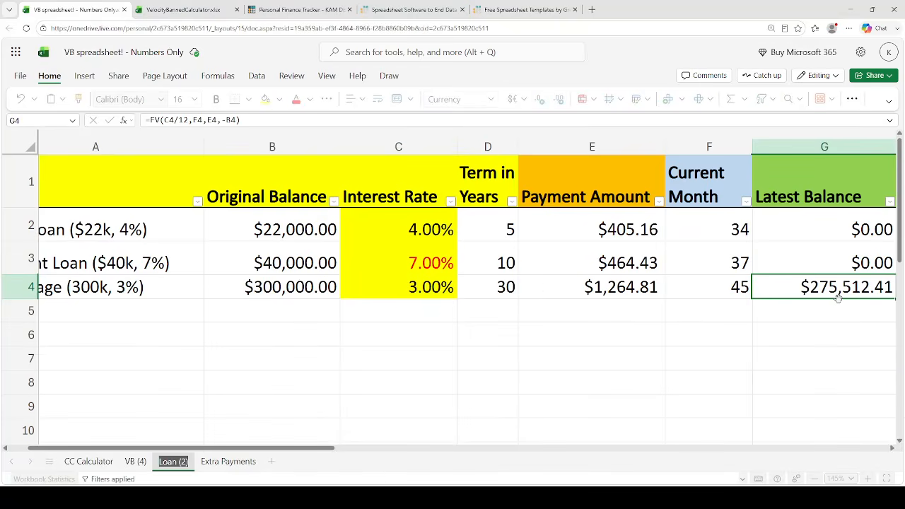
left_click(183, 10)
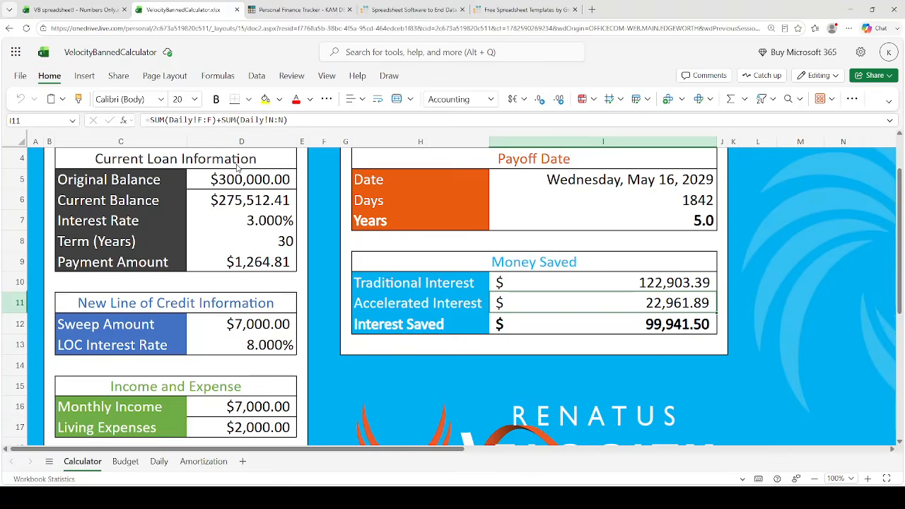
Test an LOC Interest Rate of 1% in D13 and restore it to 8%
left_click(255, 345)
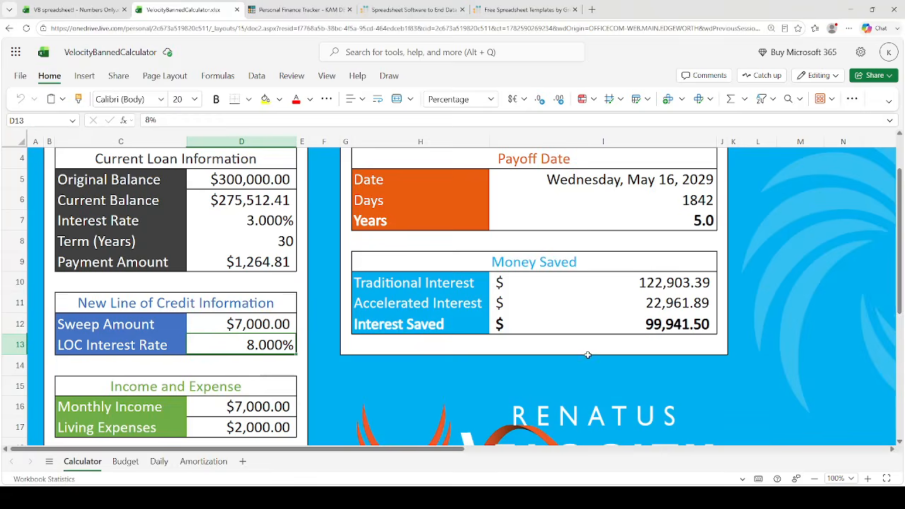
type("1")
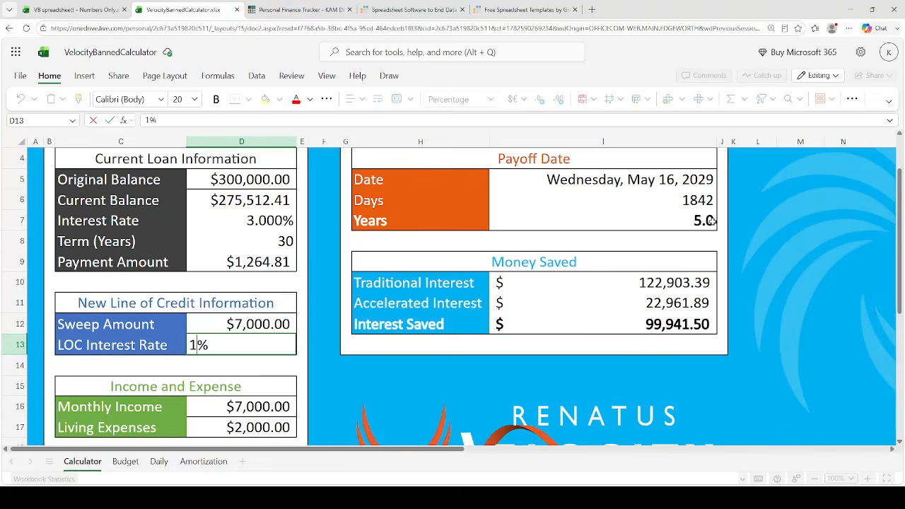
key("Return")
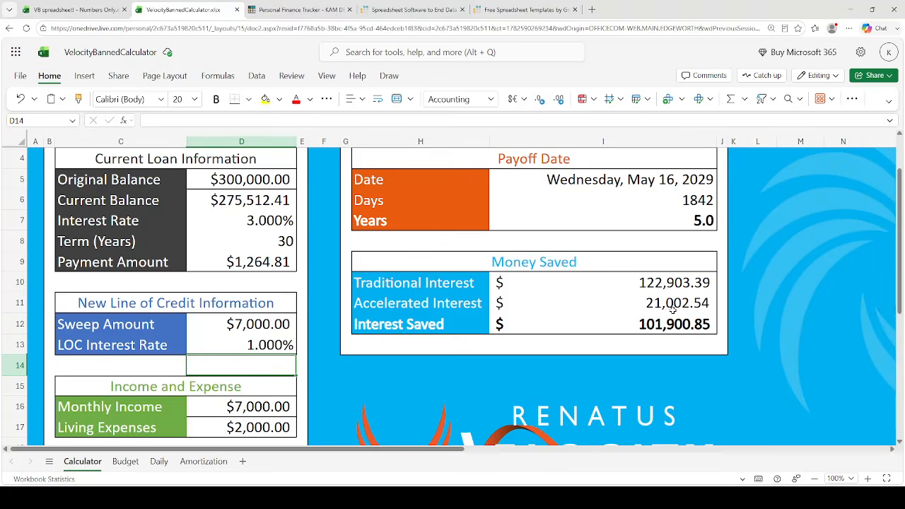
key("Up")
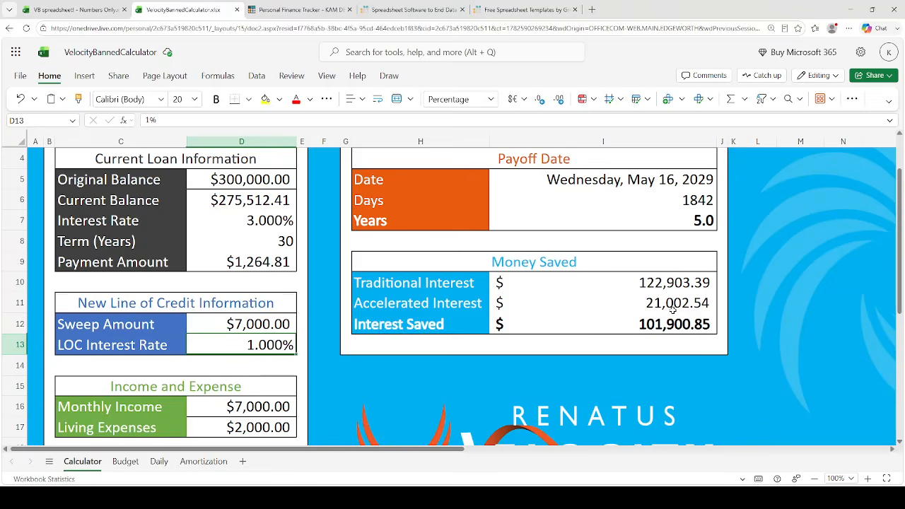
type("8")
key("Return")
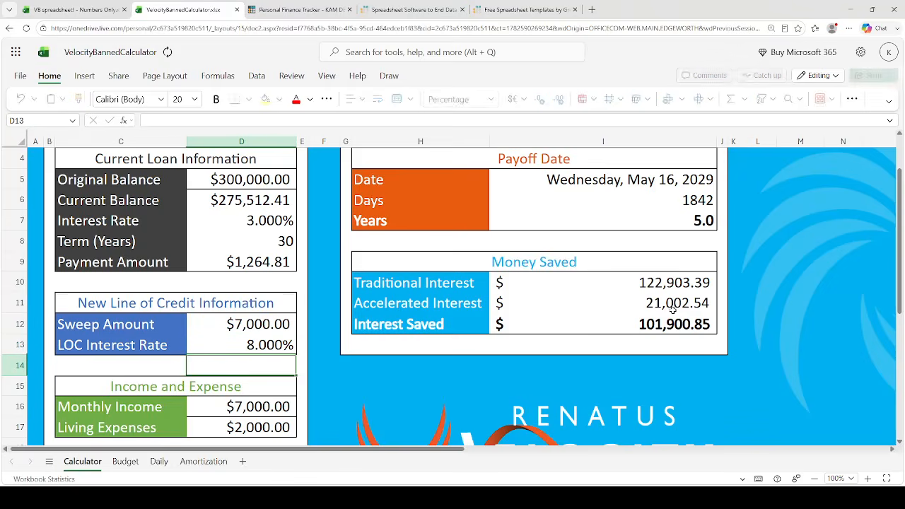
Copy the Current Balance of $275,512.41 from D6 into the Sweep Amount in D12
key("Up")
key("Up")
key("Up")
key("Up")
key("Up")
key("Up")
key("Up")
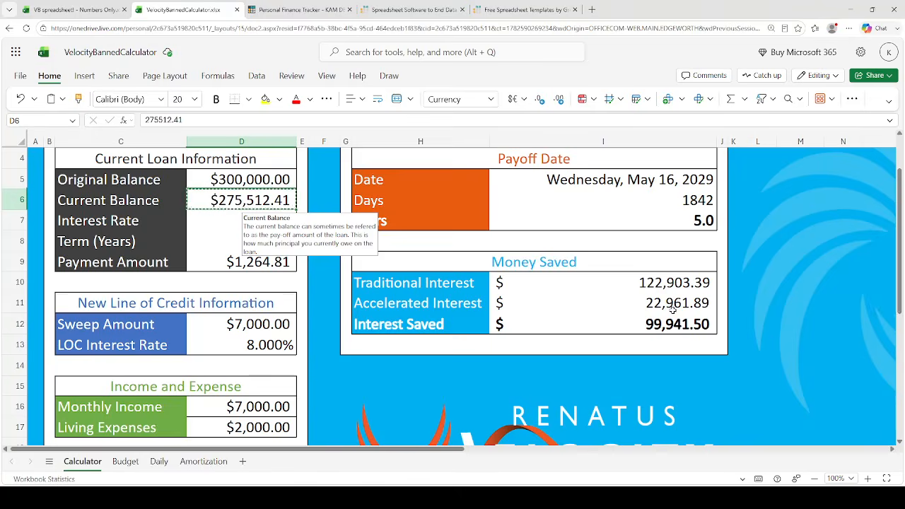
key("Down")
key("Down")
key("Down")
key("Down")
key("Down")
key("Down")
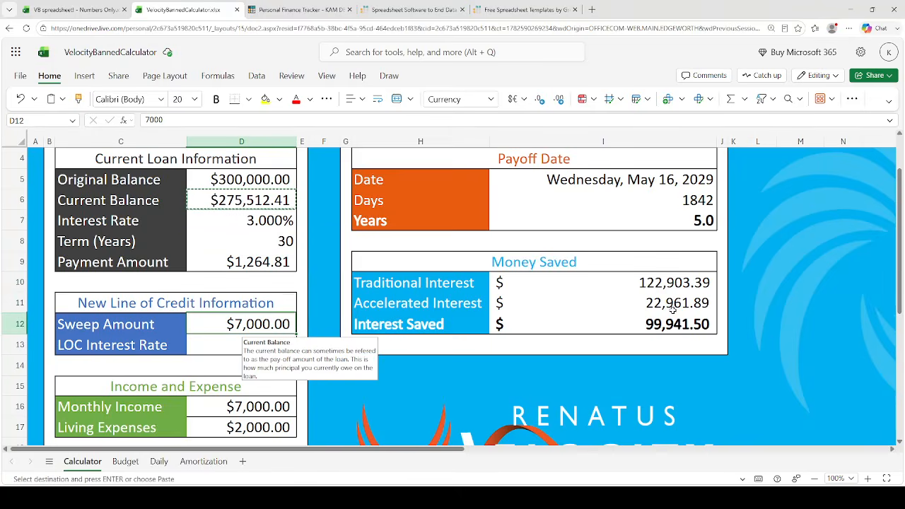
type("$275,512.41")
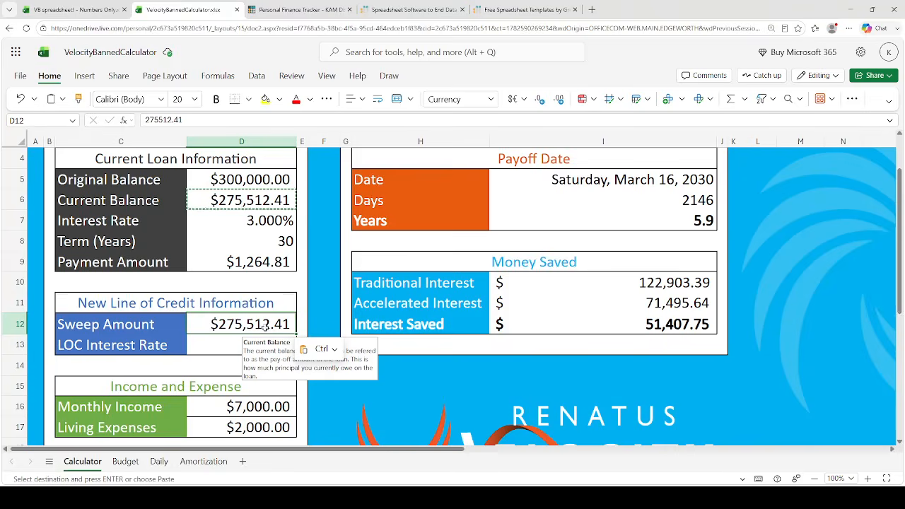
key("Return")
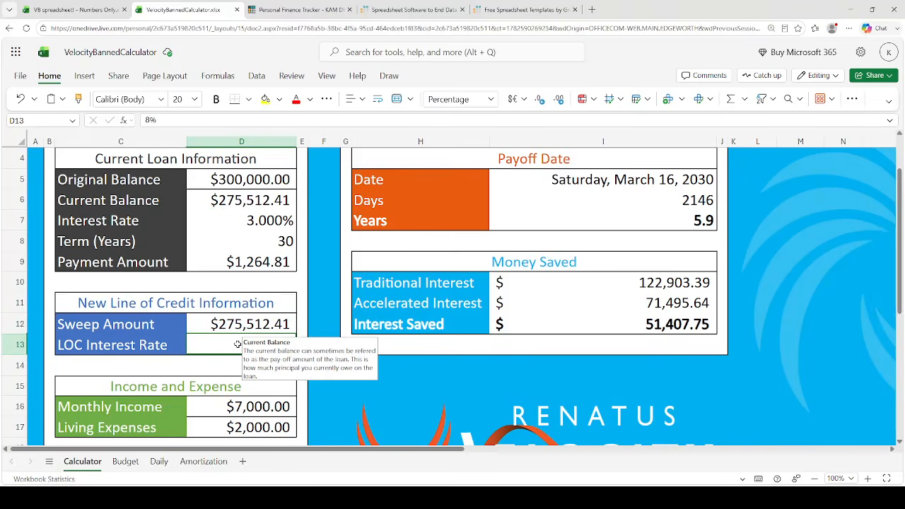
With the full balance as Sweep Amount, test an LOC Interest Rate of 30% and return it to 8%
type("30")
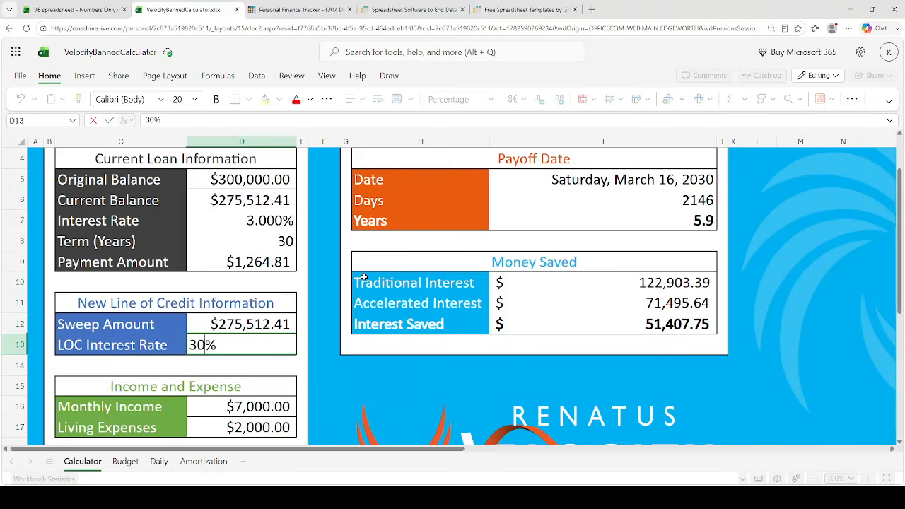
key("Return")
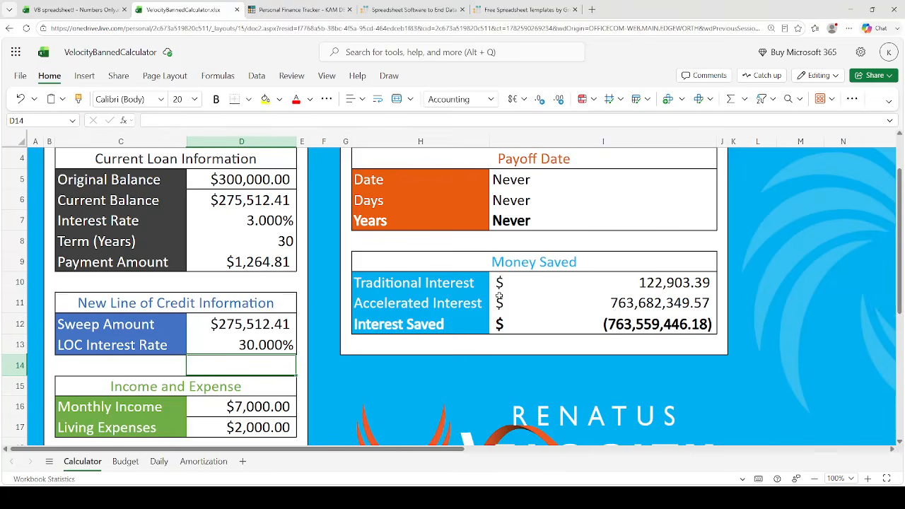
left_click(238, 345)
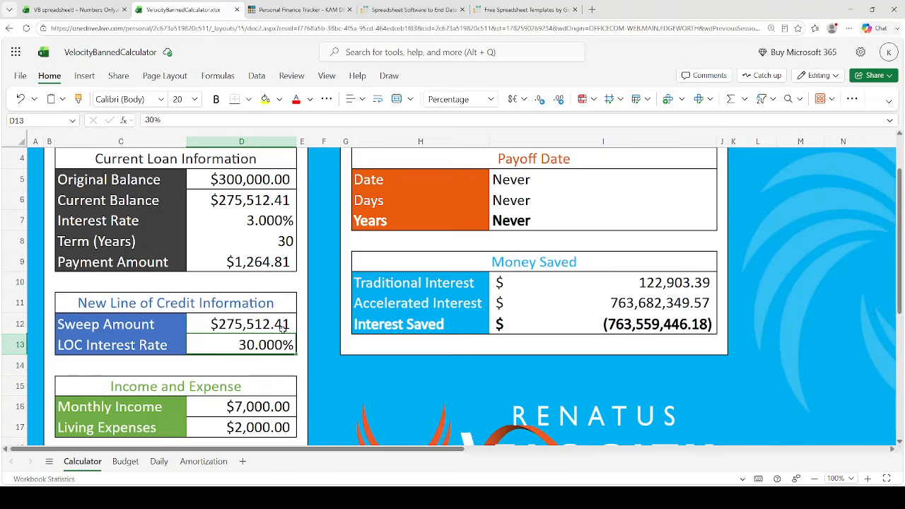
type("8")
key("Return")
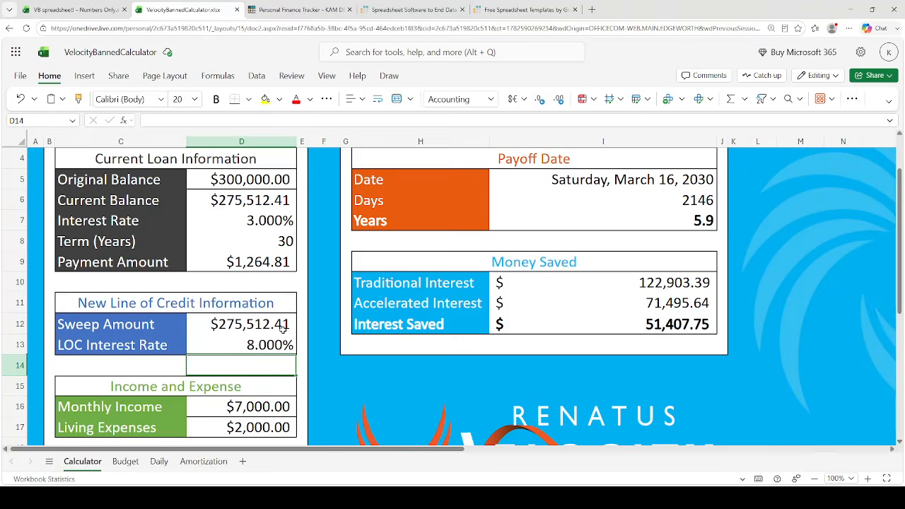
Set the LOC Interest Rate in D13 to 1% while the Sweep Amount equals the full loan balance
left_click(282, 328)
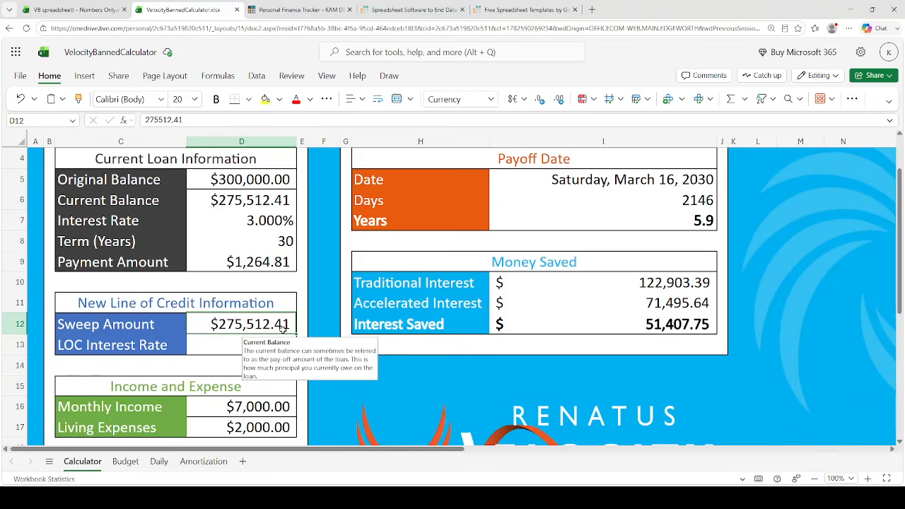
key("Down")
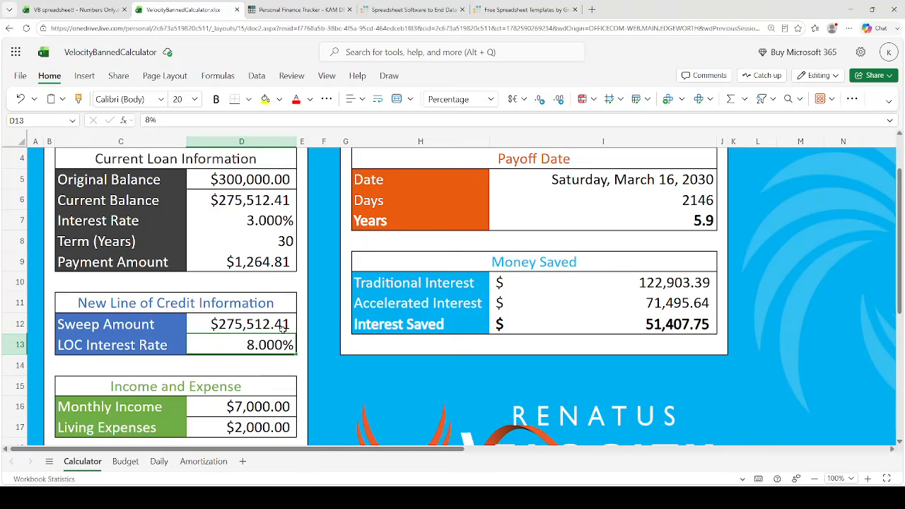
type("1")
key("Return")
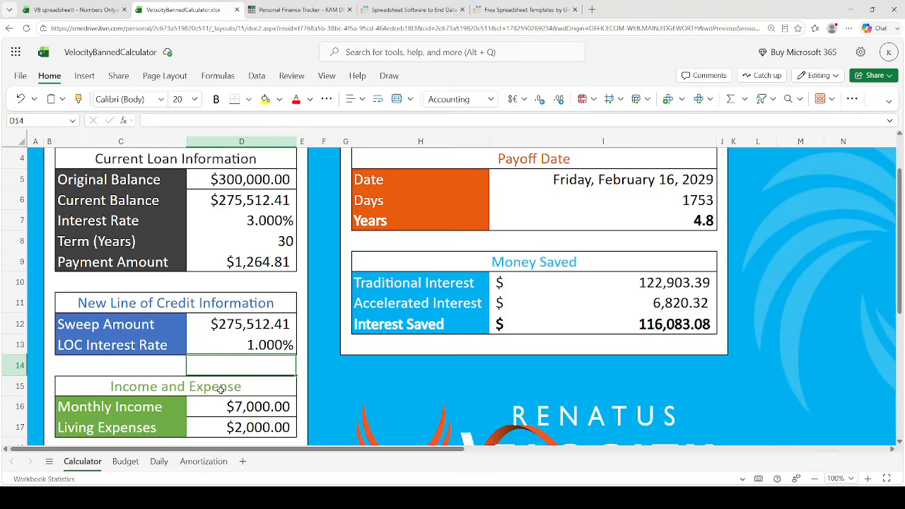
Restore the Sweep Amount in D12 to 7000 and the LOC Interest Rate in D13 to 8%
key("Up")
key("Up")
type("7000")
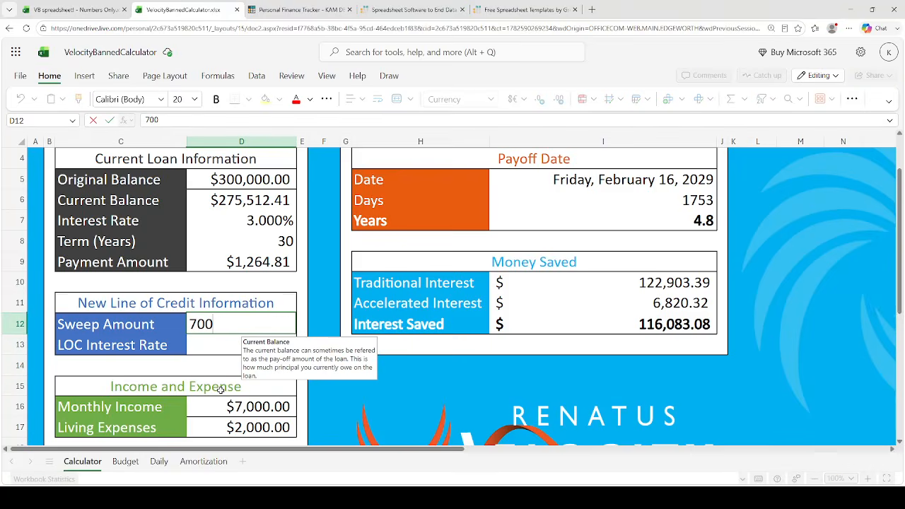
key("Return")
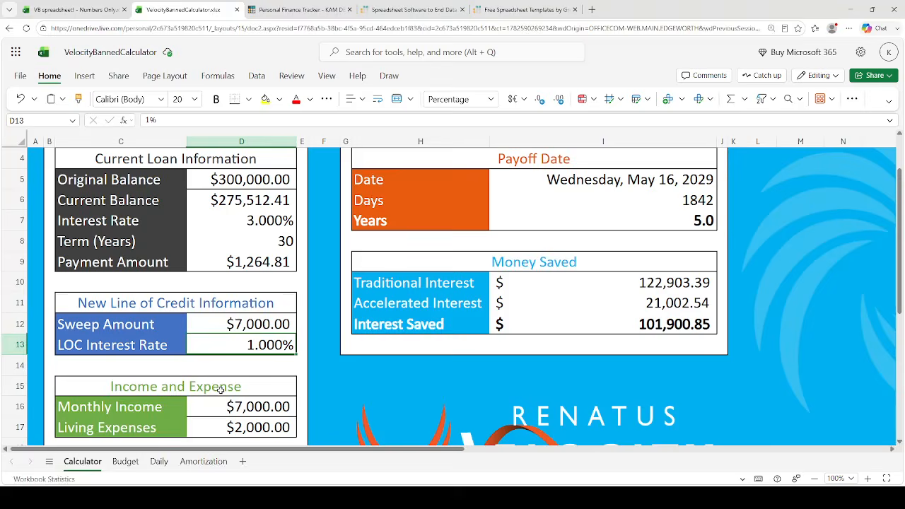
key("Up")
key("Down")
type("8")
key("Return")
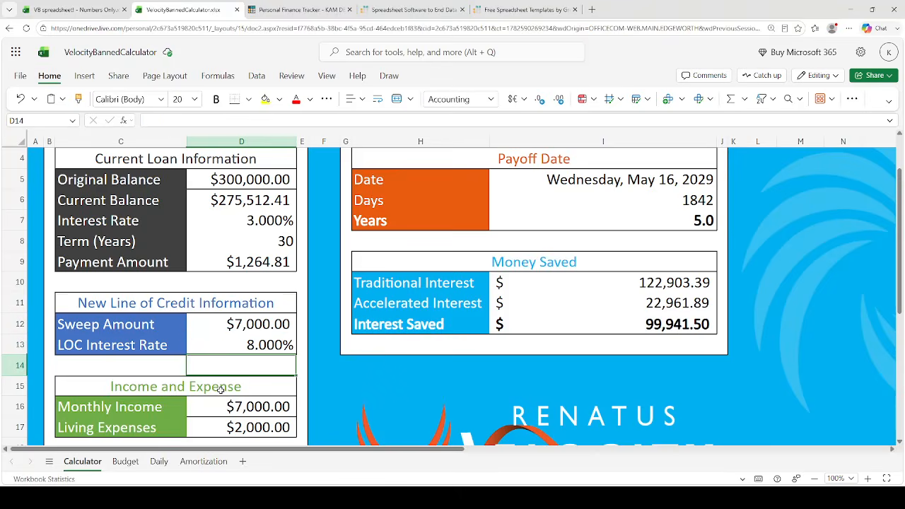
Set the LOC Interest Rate in D13 to 30% with the $7,000 Sweep Amount and check the Accelerated Interest in I11
key("Up")
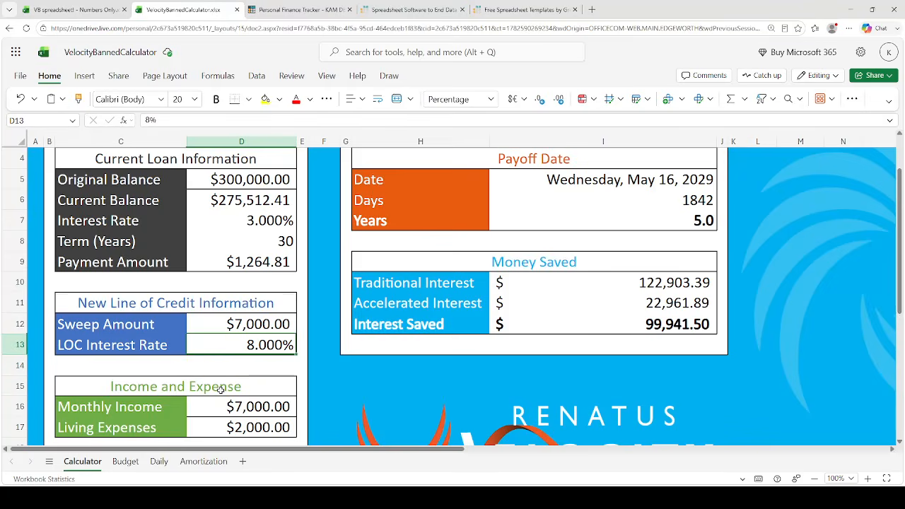
type("30")
key("Return")
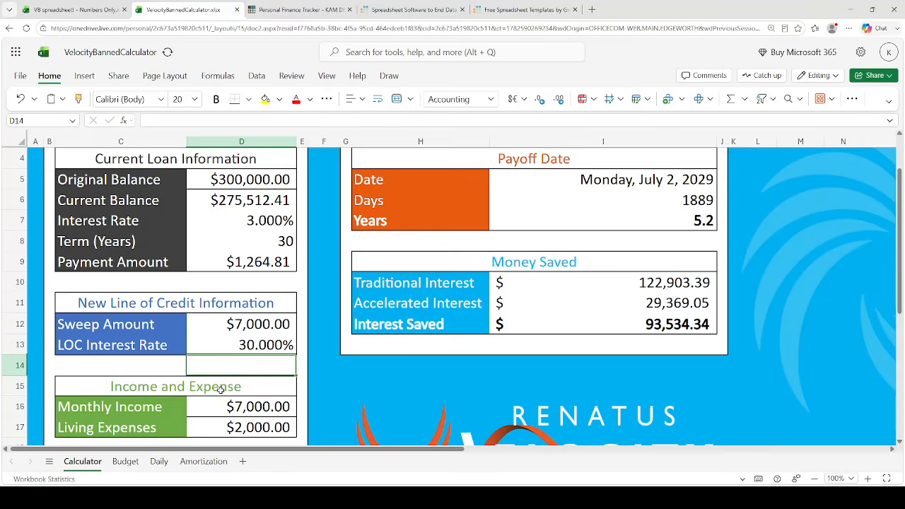
left_click(642, 301)
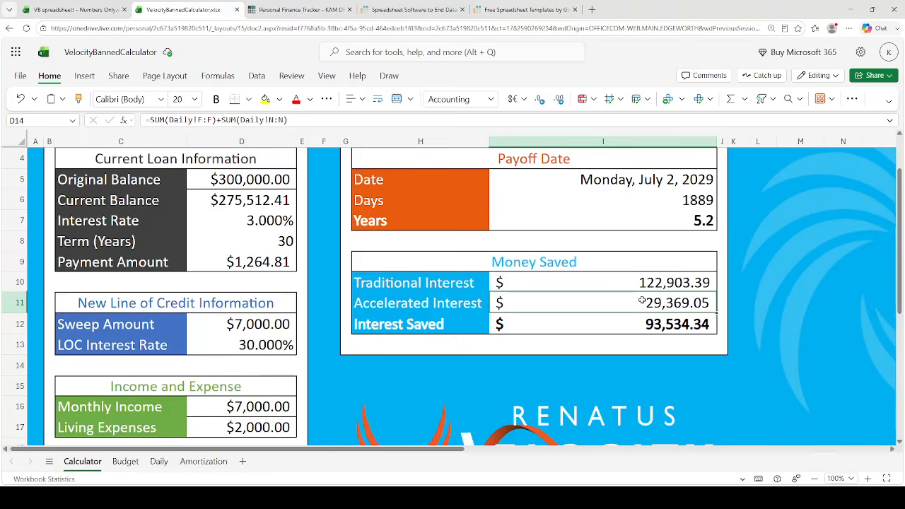
Compare the LOC Interest Rate, the Accelerated Interest in I11 and the Current Balance in D6 on the Calculator sheet
left_click(262, 338)
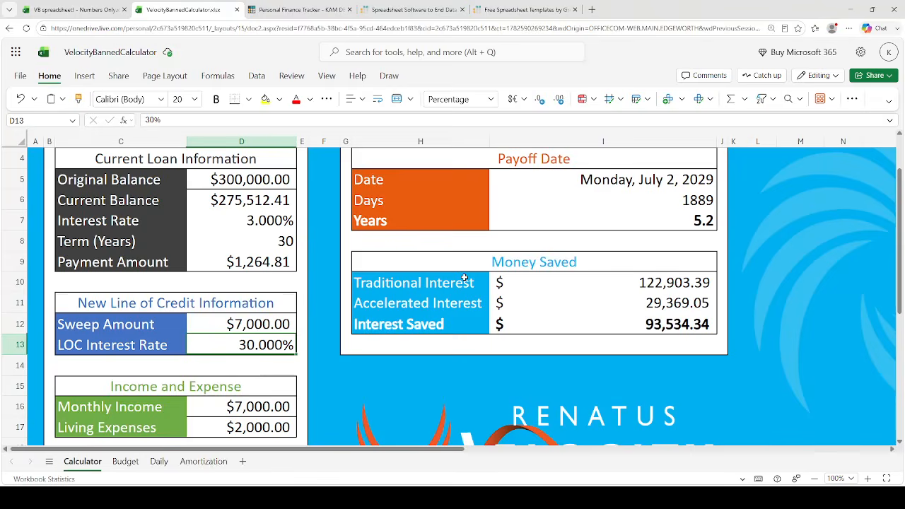
key("Up")
key("Right")
key("Right")
key("Right")
key("Up")
key("Right")
key("Right")
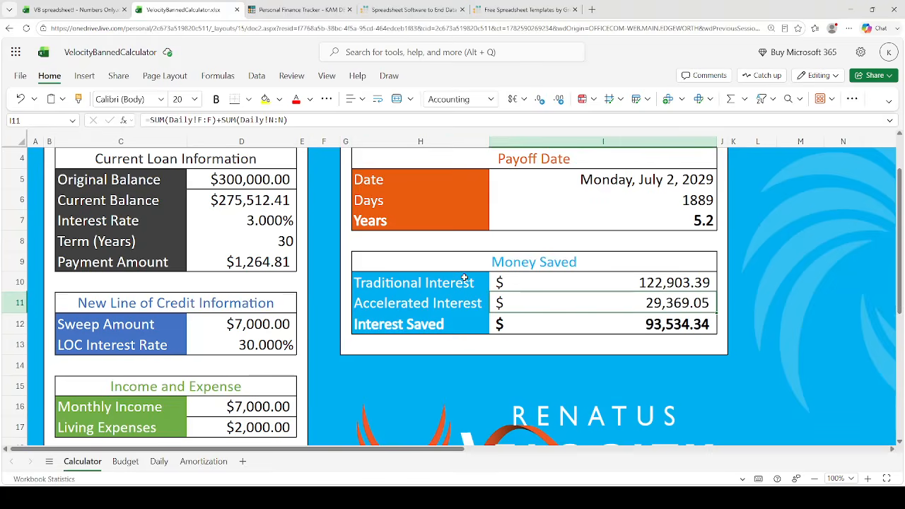
key("Up")
key("Up")
key("Up")
key("Left")
key("Up")
key("Up")
key("Left")
key("Left")
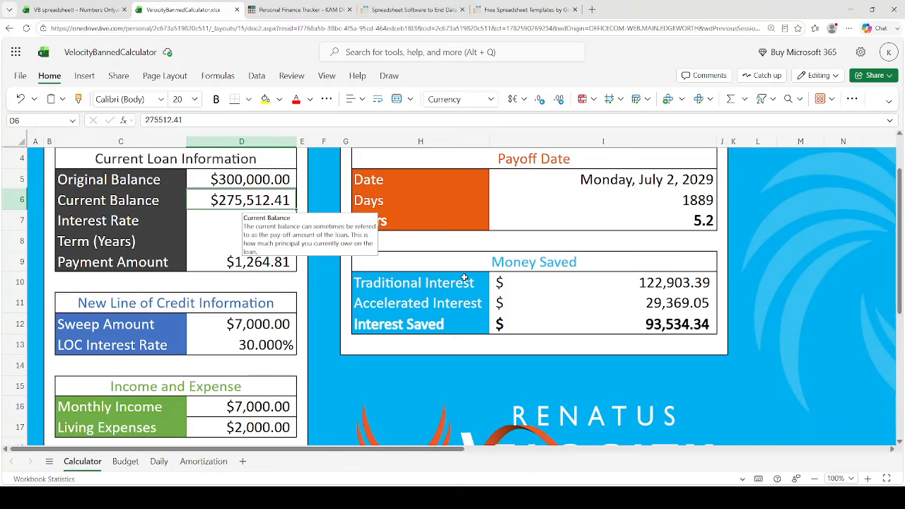
key("Right")
key("Right")
key("Right")
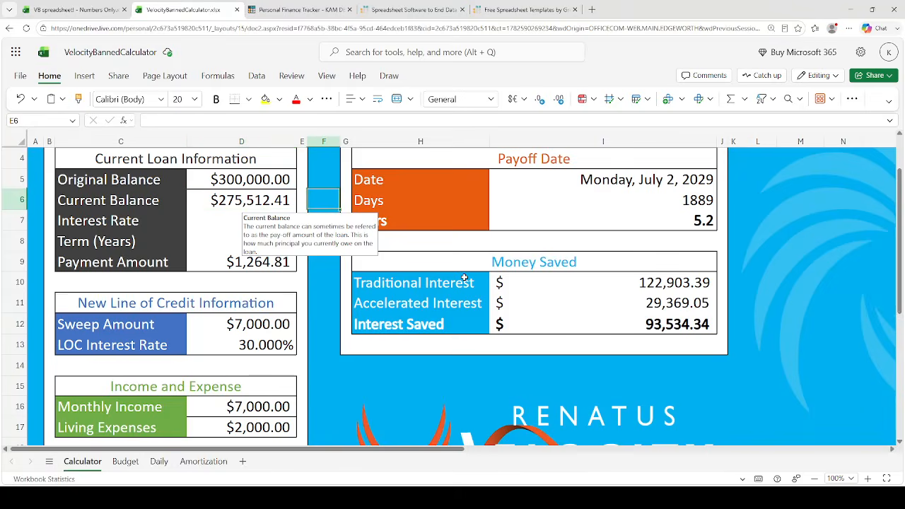
key("Down")
key("Down")
key("Down")
key("Down")
key("Right")
key("Right")
key("Right")
key("Down")
key("Left")
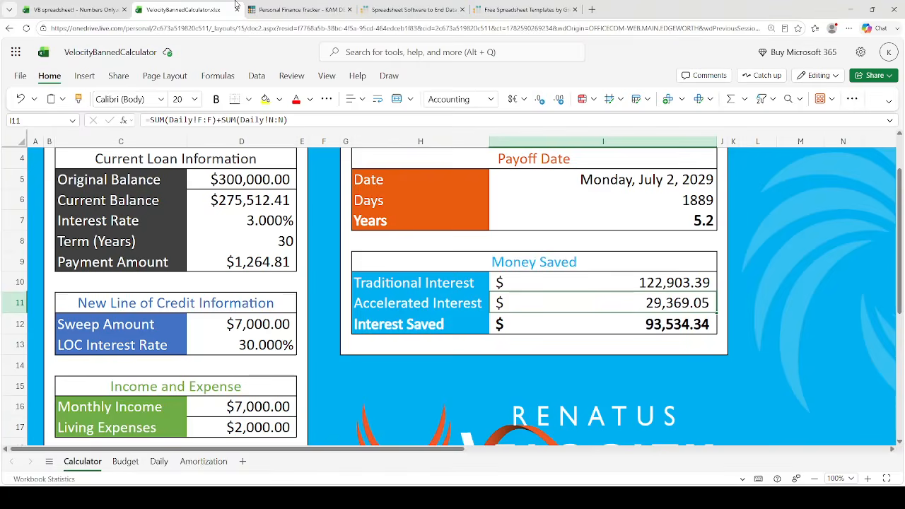
Switch to the Personal Finance Tracker in Grist and examine its LOC by CFI, Budget and Bank / Credit Line Summary pages
left_click(297, 9)
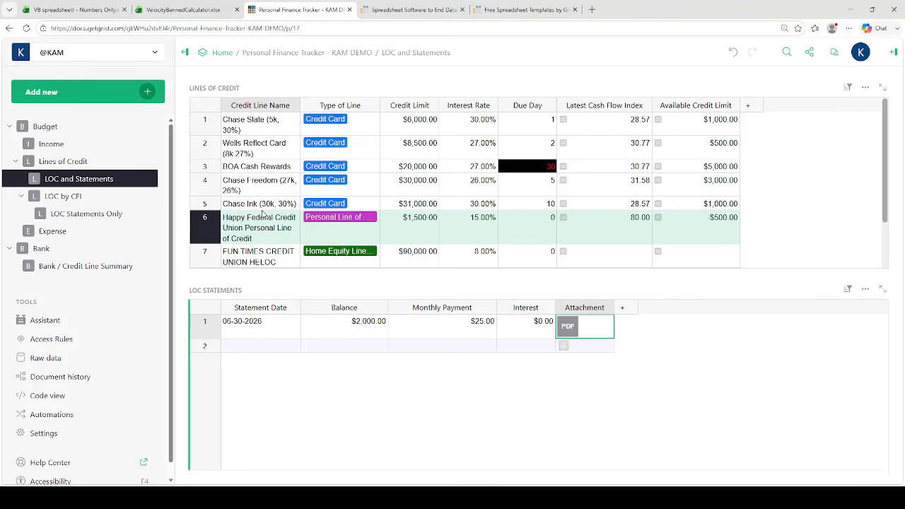
left_click(62, 196)
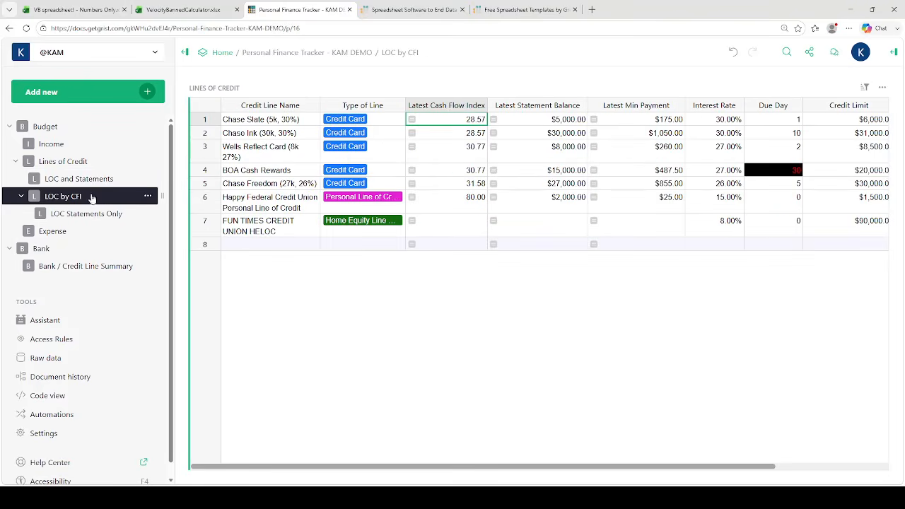
left_click(93, 185)
left_click(94, 163)
left_click(95, 145)
left_click(96, 128)
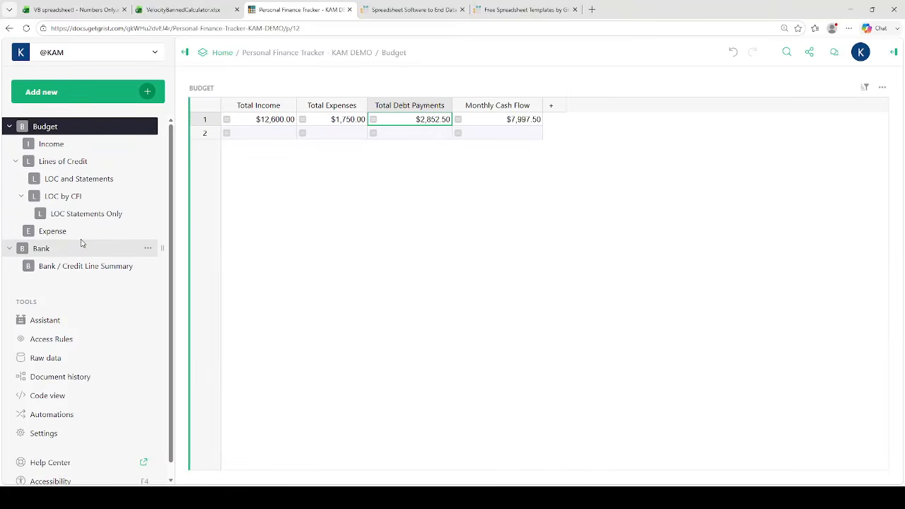
left_click(83, 264)
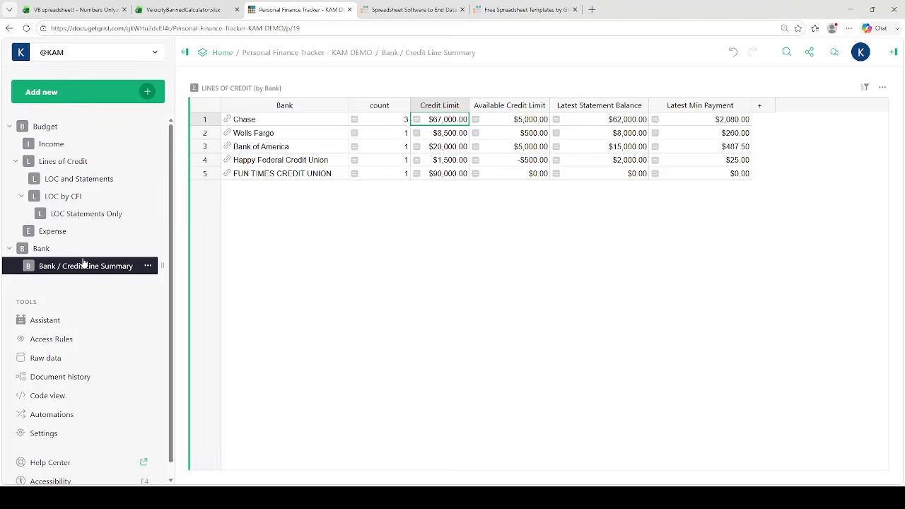